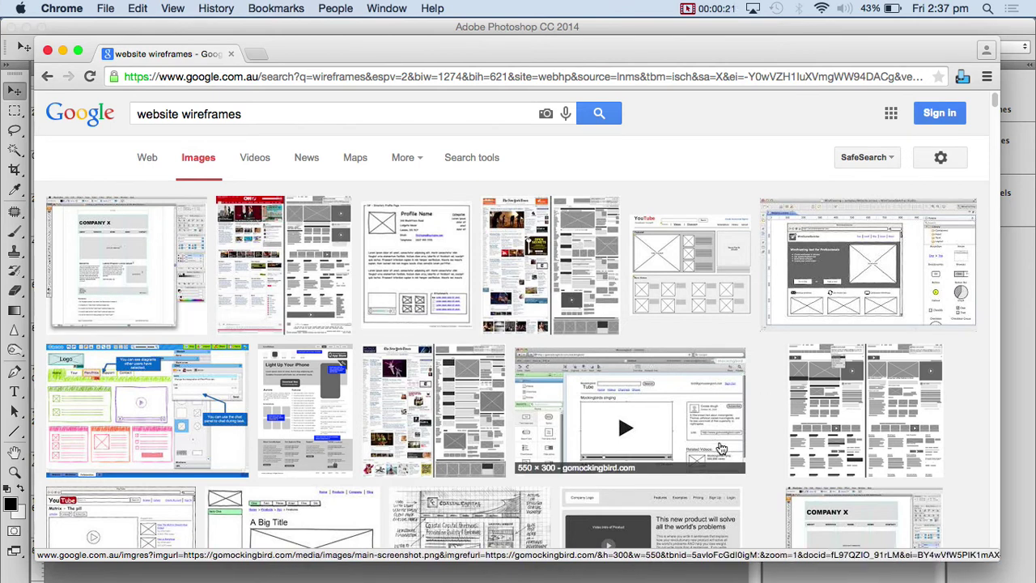
- Preview the first 'website wireframes' image result and step through the following images
{"action": "left_click", "coordinate": [104, 287]}
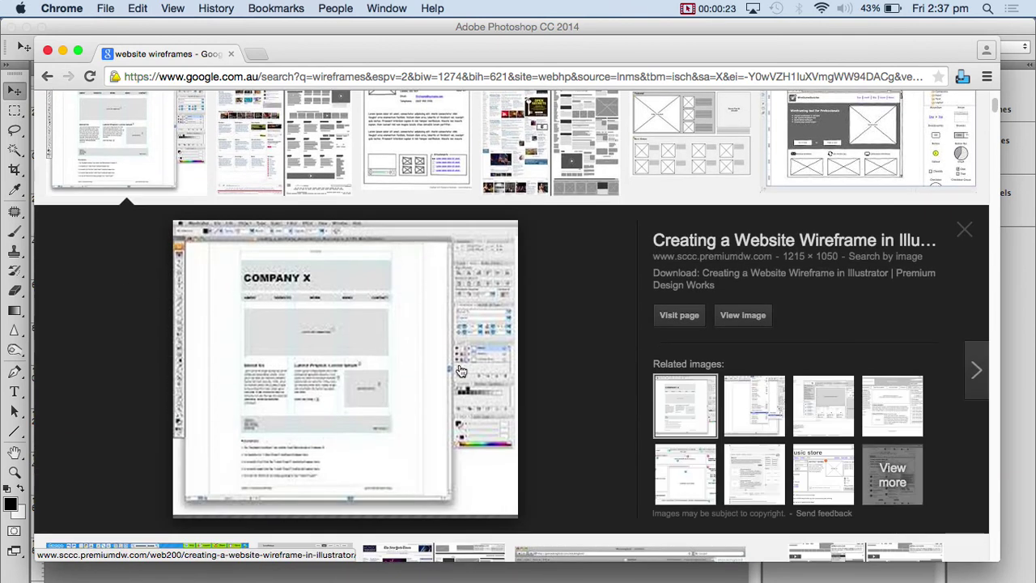
{"action": "scroll", "coordinate": [460, 371], "scroll_direction": "down", "scroll_amount": 4}
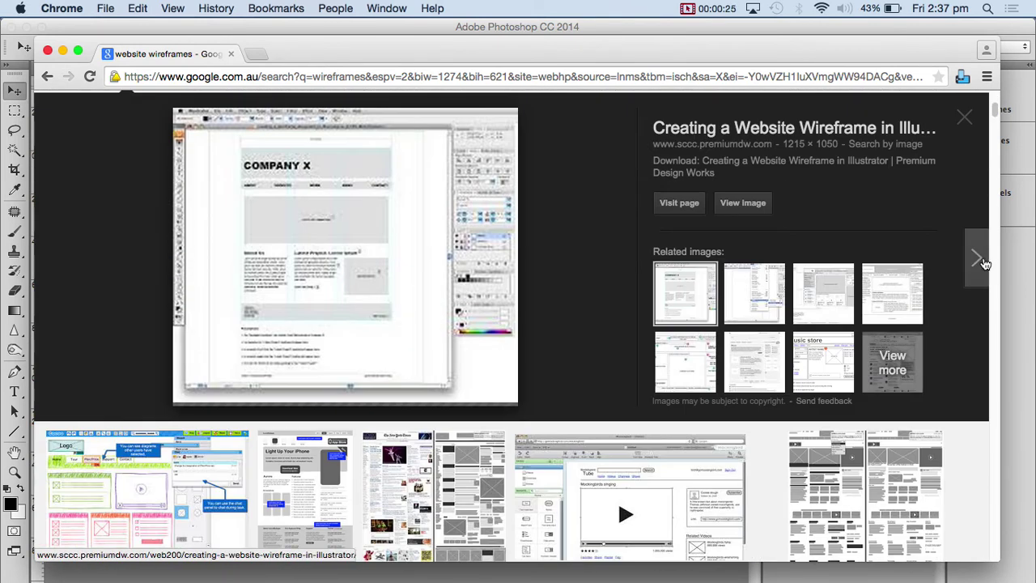
{"action": "left_click", "coordinate": [978, 259]}
{"action": "left_click", "coordinate": [979, 261]}
{"action": "left_click", "coordinate": [980, 261]}
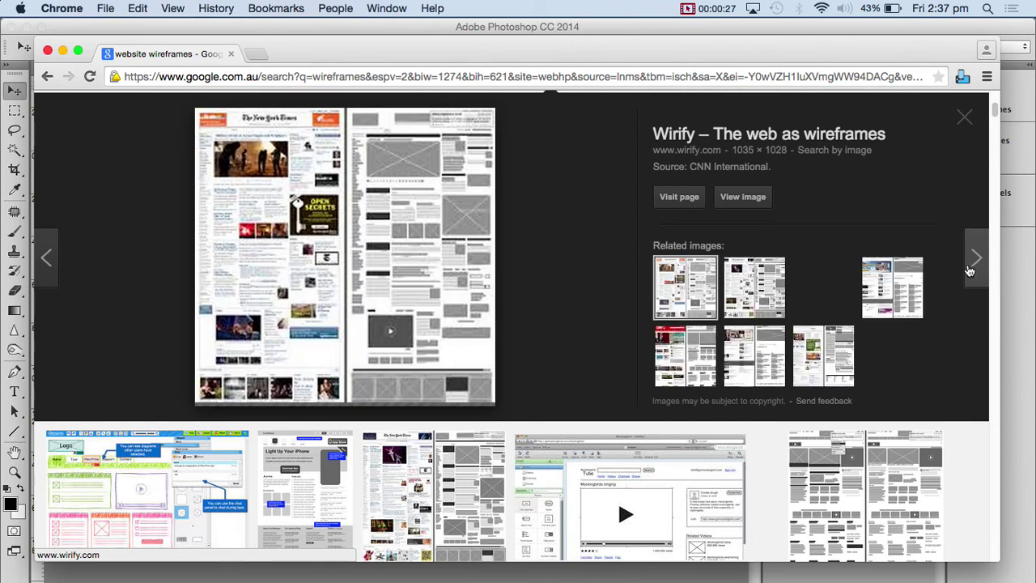
{"action": "scroll", "coordinate": [592, 350], "scroll_direction": "down", "scroll_amount": 6}
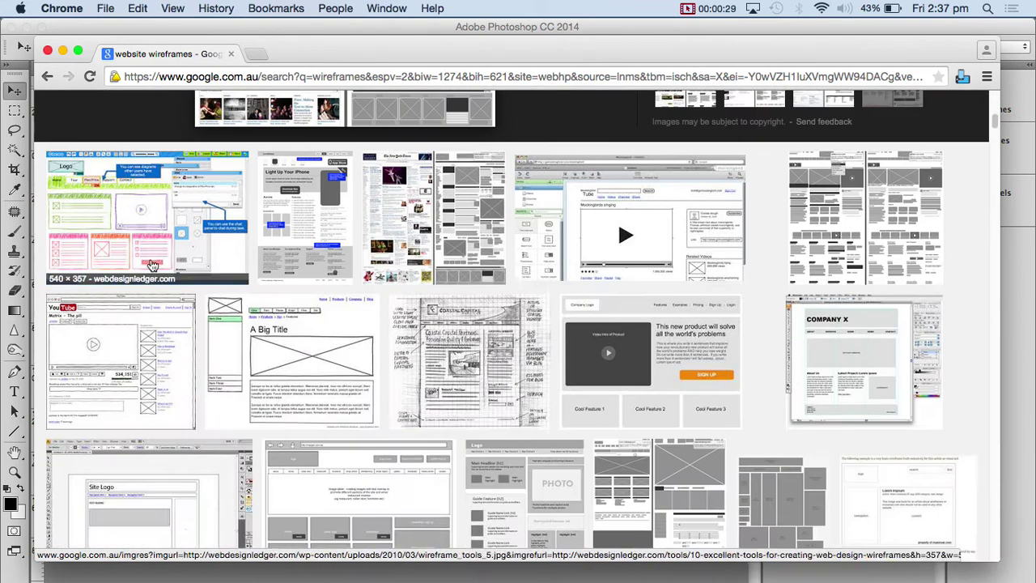
- Preview the Cacoo wireframe diagram, then the hand-drawn Coastal Capital wireframe sketch
{"action": "left_click", "coordinate": [156, 240]}
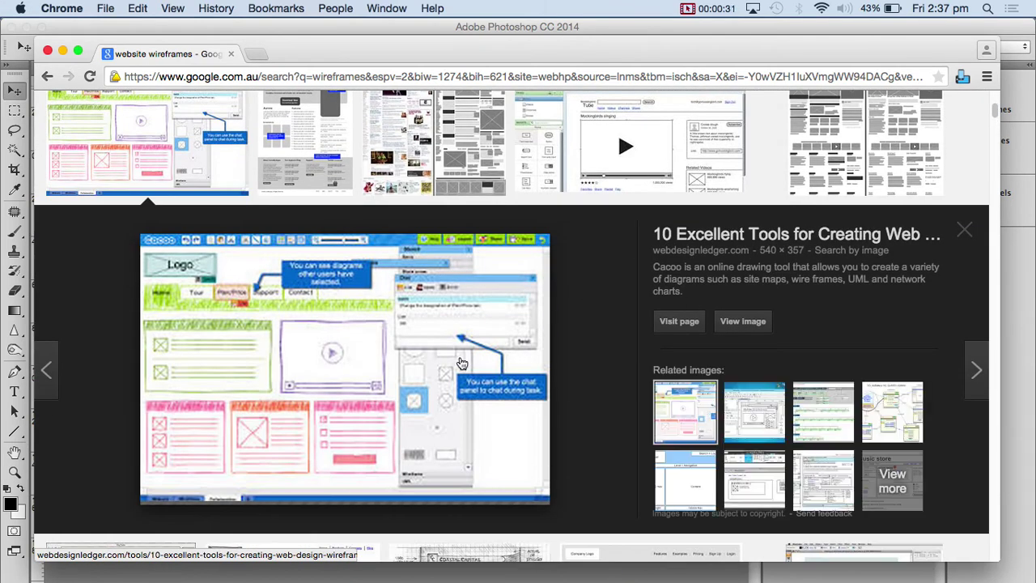
{"action": "scroll", "coordinate": [460, 363], "scroll_direction": "down", "scroll_amount": 5}
{"action": "scroll", "coordinate": [459, 360], "scroll_direction": "down", "scroll_amount": 10}
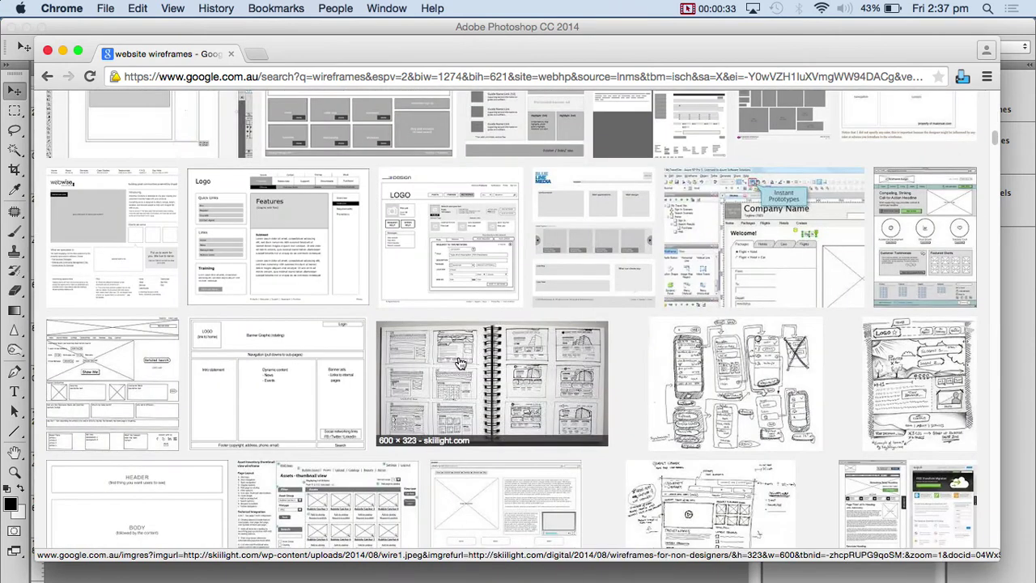
{"action": "scroll", "coordinate": [451, 360], "scroll_direction": "up", "scroll_amount": 5}
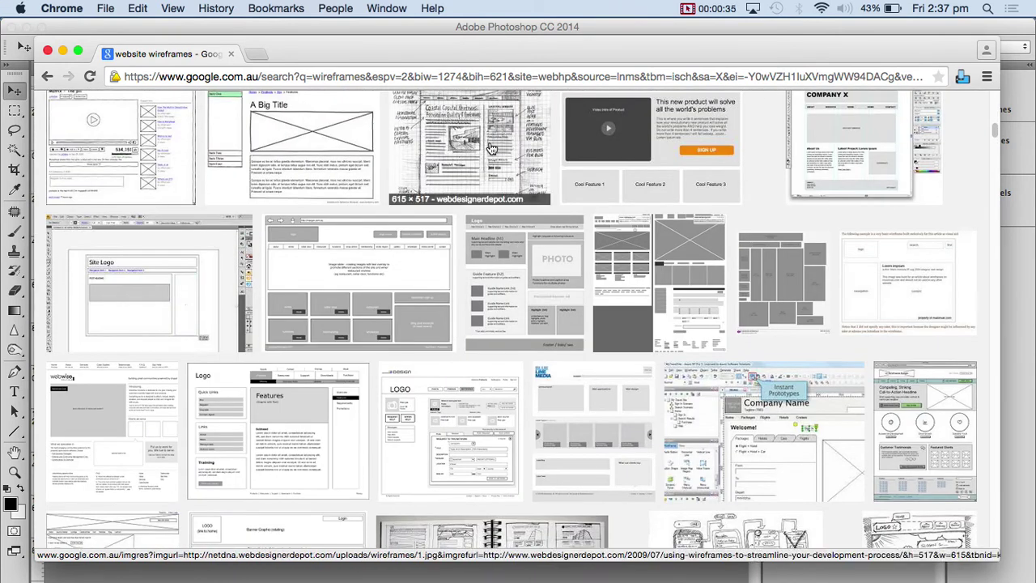
{"action": "left_click", "coordinate": [492, 149]}
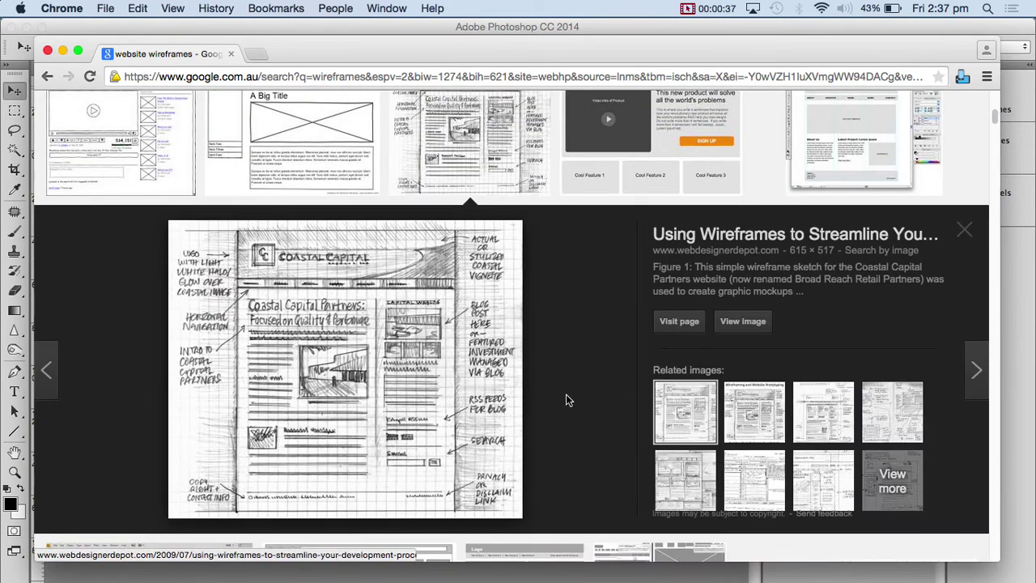
- Open the Webdesigner Depot wireframes article and scroll to its Figure 1 Coastal Capital sketch
{"action": "left_click", "coordinate": [370, 352]}
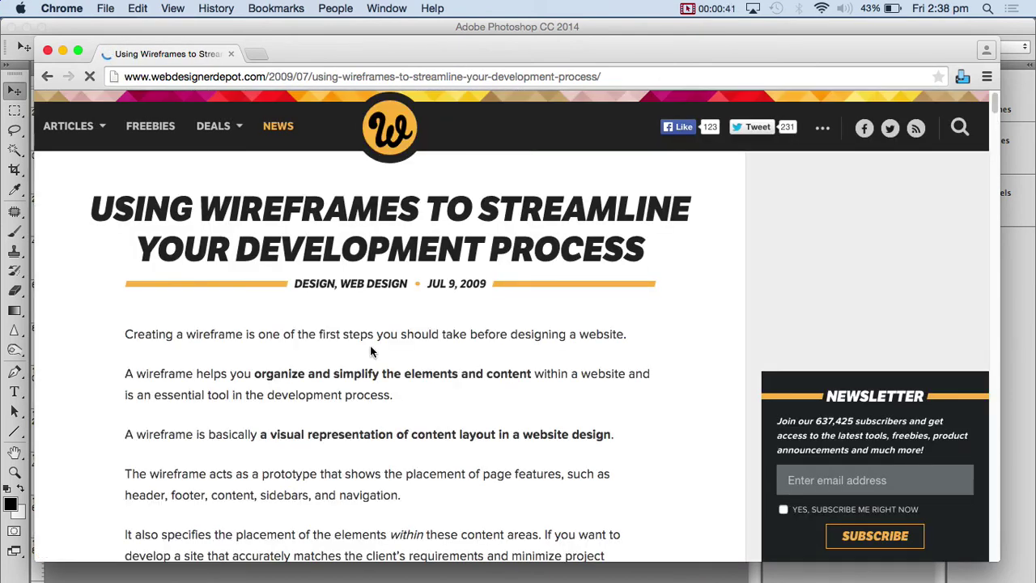
{"action": "scroll", "coordinate": [371, 351], "scroll_direction": "down", "scroll_amount": 20}
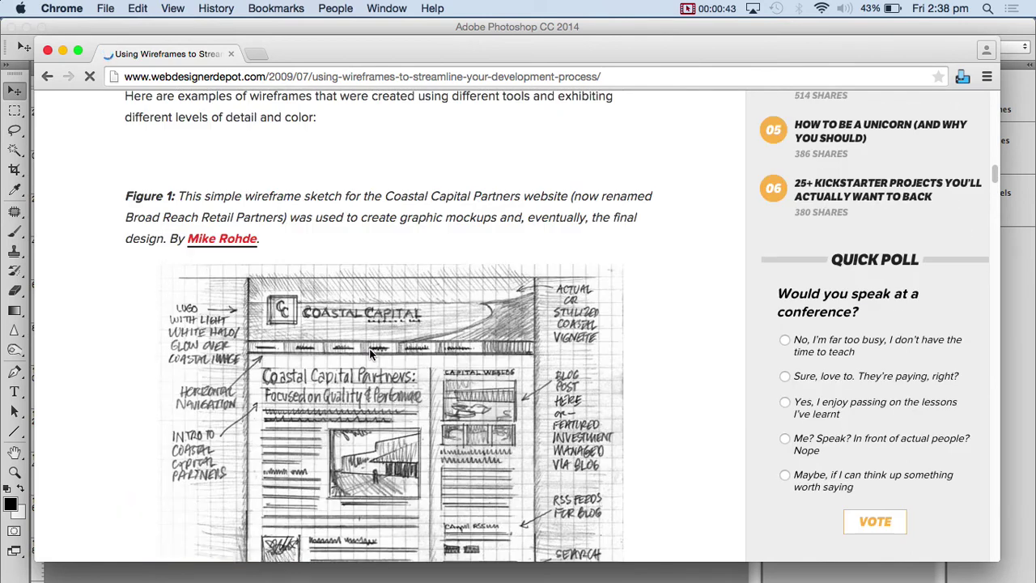
{"action": "scroll", "coordinate": [371, 352], "scroll_direction": "down", "scroll_amount": 2}
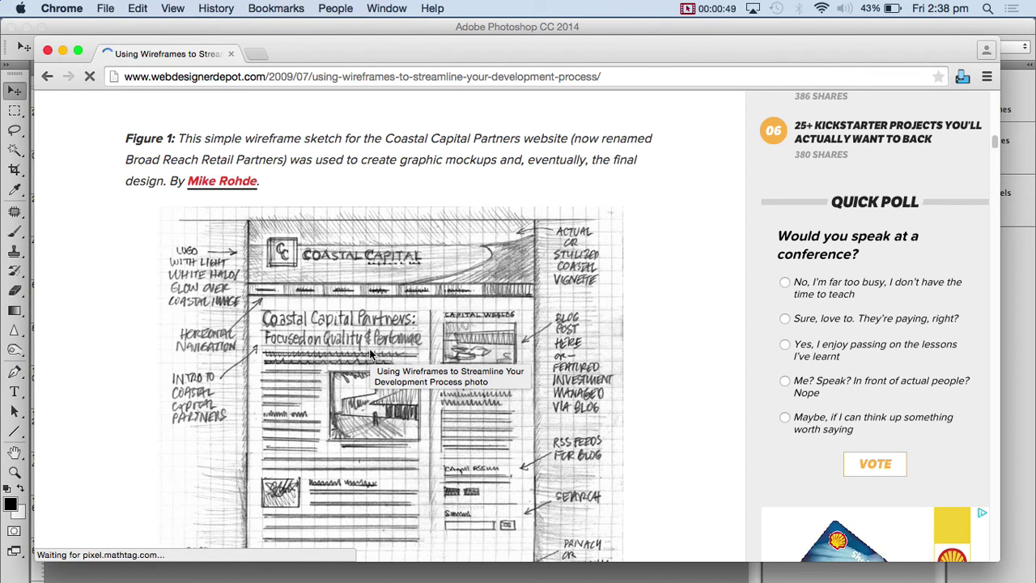
{"action": "scroll", "coordinate": [361, 350], "scroll_direction": "down", "scroll_amount": 5}
{"action": "scroll", "coordinate": [369, 268], "scroll_direction": "up", "scroll_amount": 3}
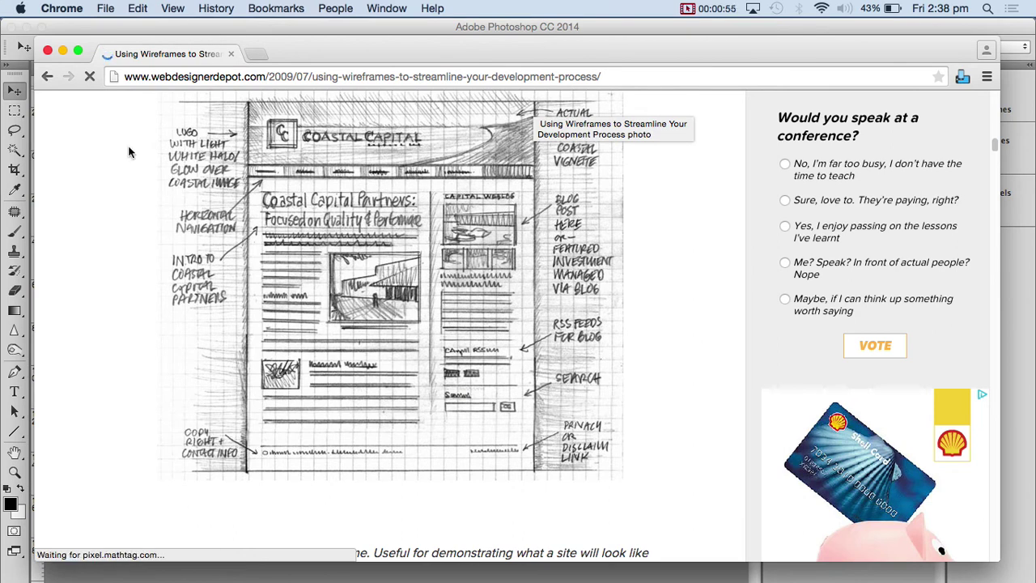
{"action": "scroll", "coordinate": [496, 184], "scroll_direction": "up", "scroll_amount": 1}
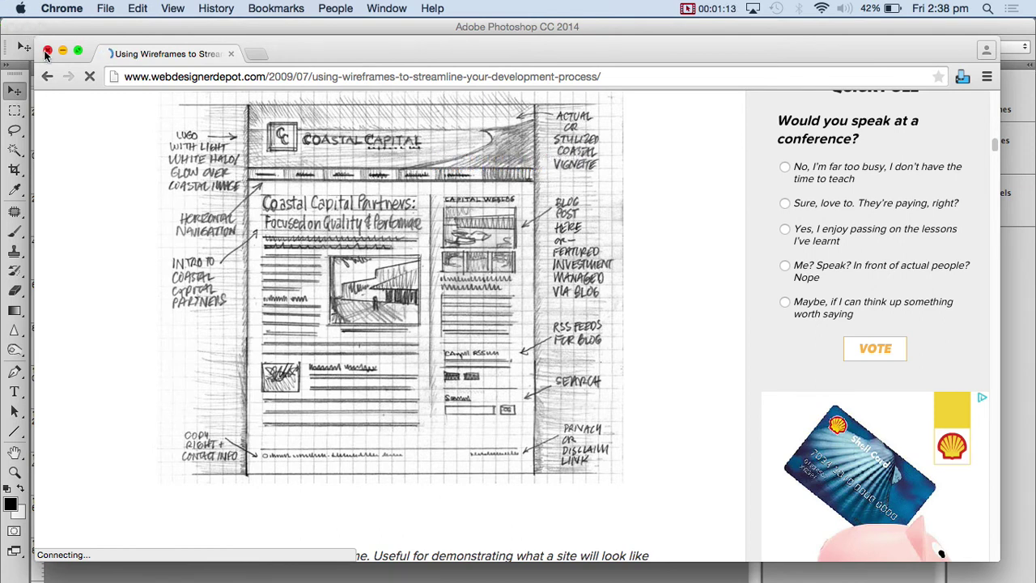
- Close Chrome and Finder, and maximize the Photoshop window
{"action": "left_click", "coordinate": [47, 52]}
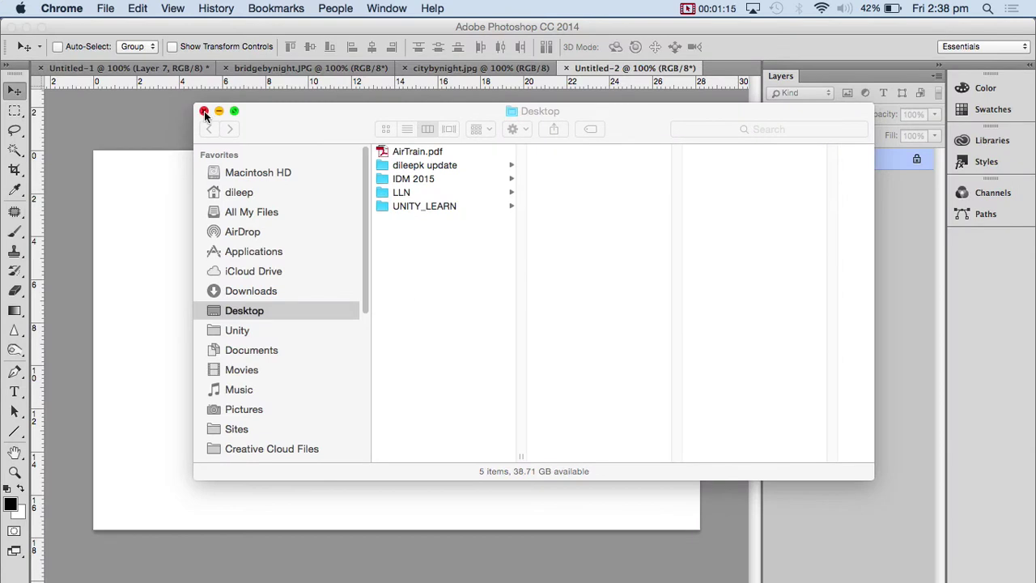
{"action": "left_click", "coordinate": [206, 109]}
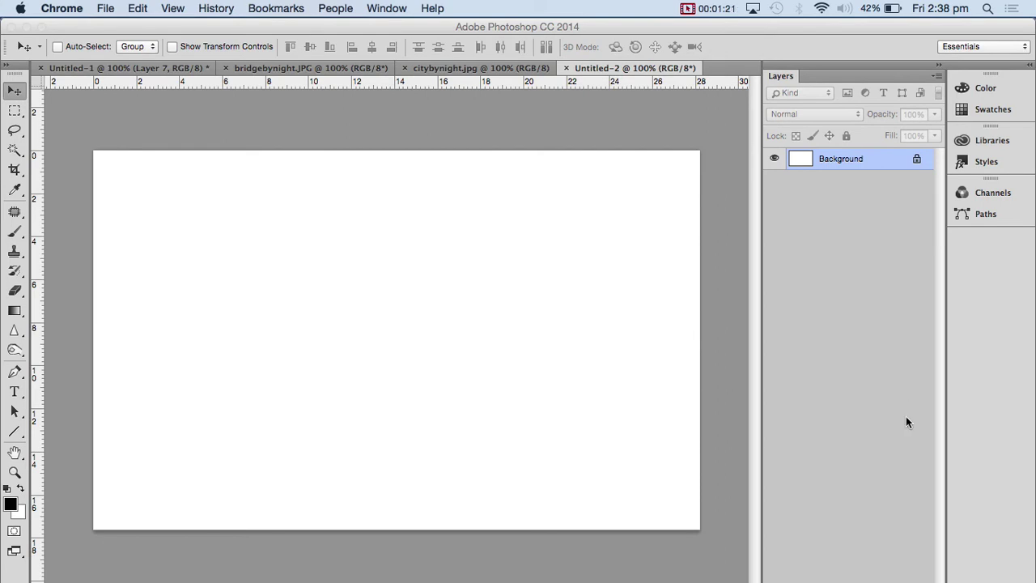
{"action": "left_click", "coordinate": [849, 65]}
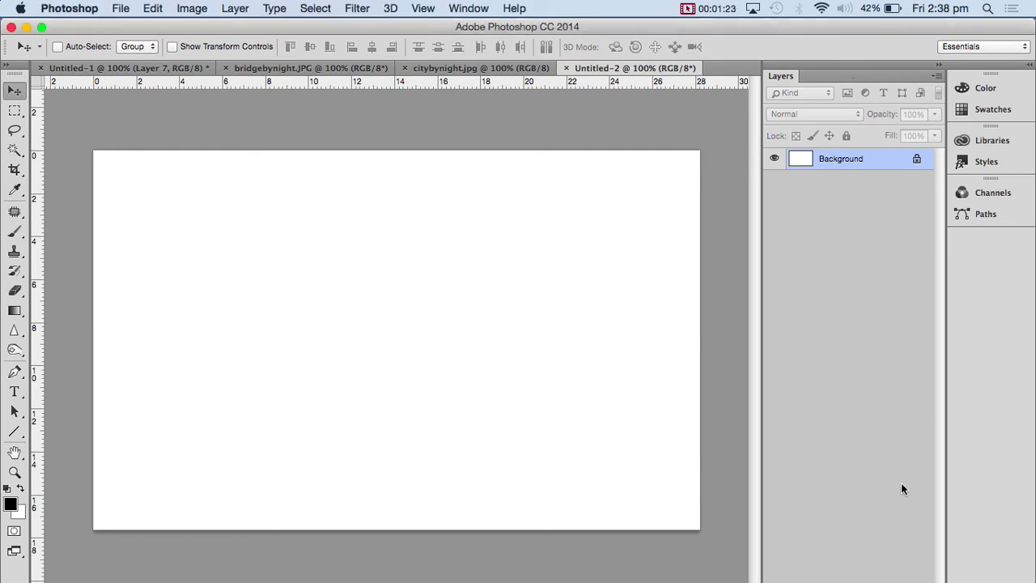
{"action": "left_click", "coordinate": [43, 29]}
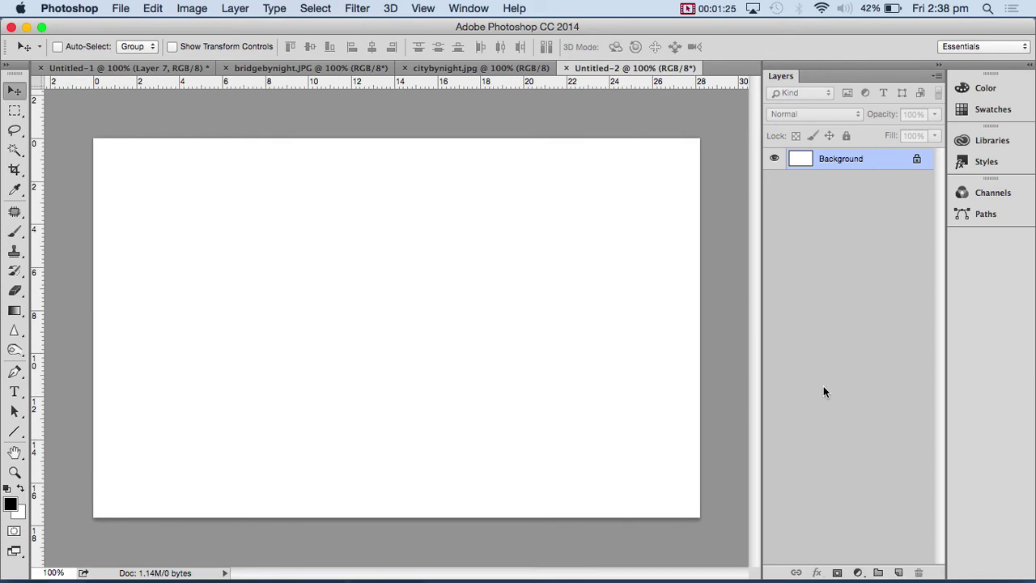
- Add Layer 1 and set up a small Brush with grey 8b8b8b foreground
{"action": "left_click", "coordinate": [899, 572]}
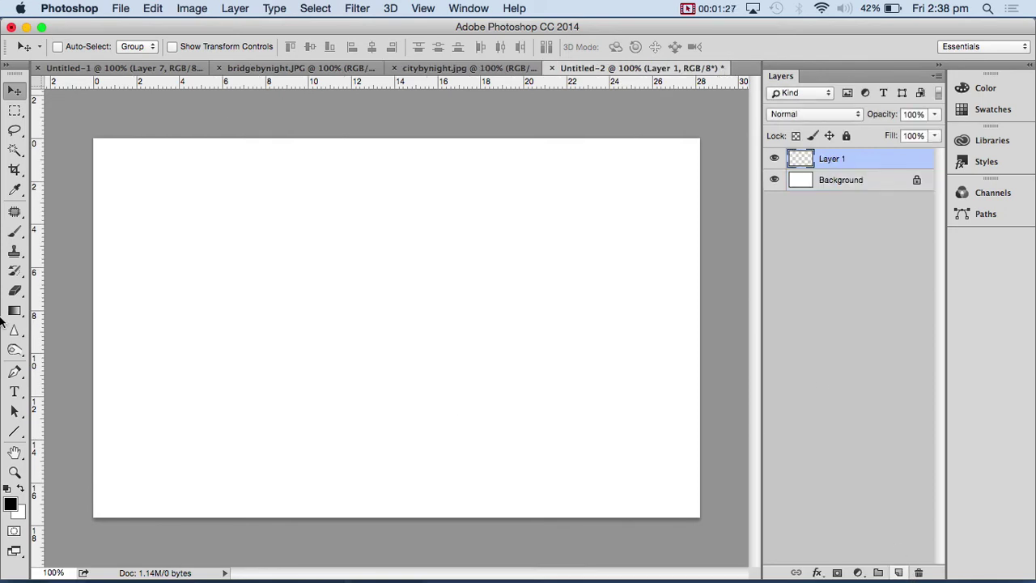
{"action": "left_click", "coordinate": [15, 232]}
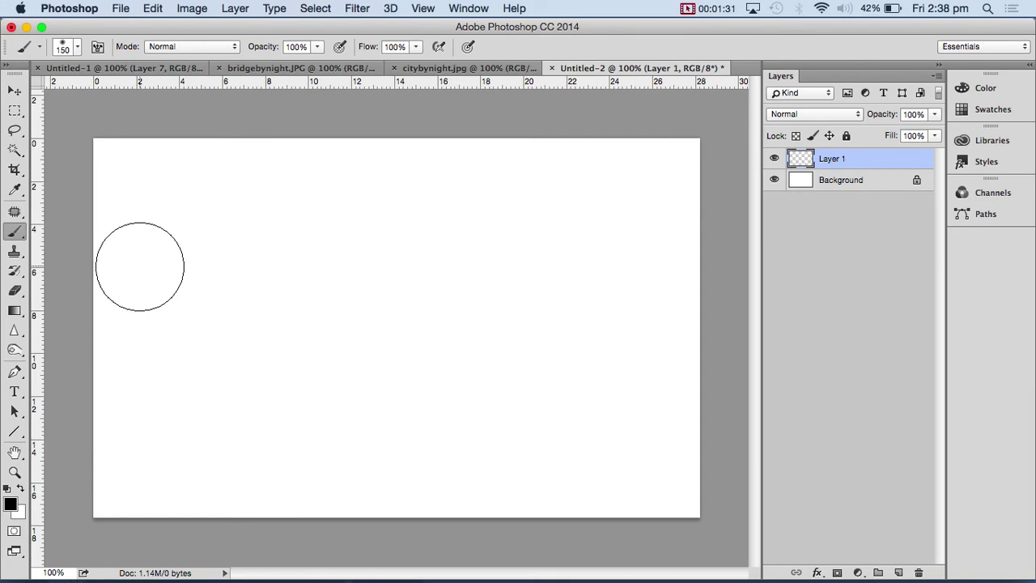
{"action": "key", "text": "bracketleft"}
{"action": "key", "text": "bracketleft"}
{"action": "key", "text": "bracketleft"}
{"action": "key", "text": "bracketleft"}
{"action": "key", "text": "bracketleft"}
{"action": "key", "text": "bracketleft"}
{"action": "key", "text": "bracketleft"}
{"action": "key", "text": "bracketleft"}
{"action": "key", "text": "bracketleft"}
{"action": "key", "text": "bracketleft"}
{"action": "key", "text": "bracketleft"}
{"action": "key", "text": "bracketleft"}
{"action": "key", "text": "bracketleft"}
{"action": "left_click", "coordinate": [11, 502]}
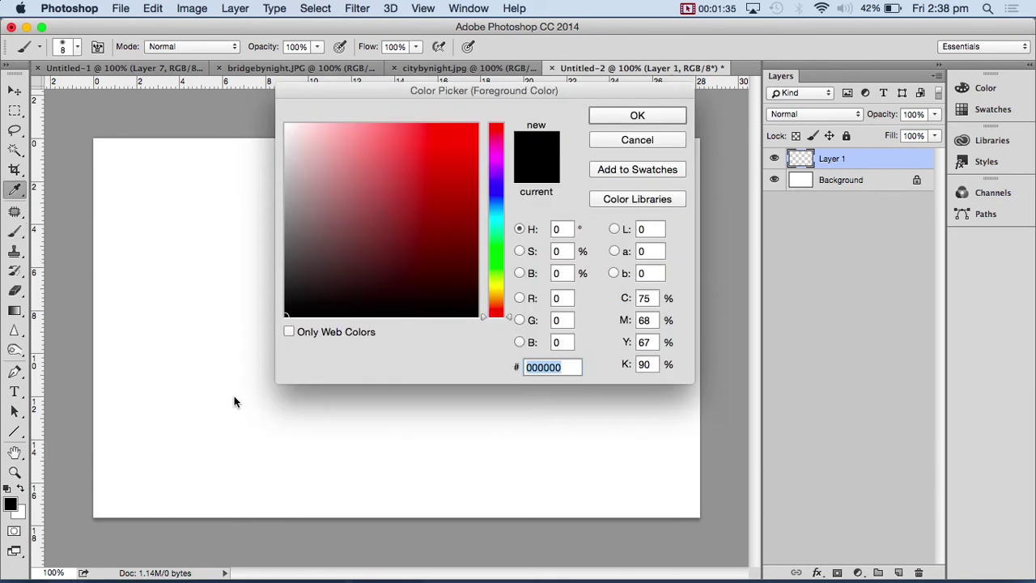
{"action": "left_click_drag", "start_coordinate": [301, 192], "coordinate": [275, 212]}
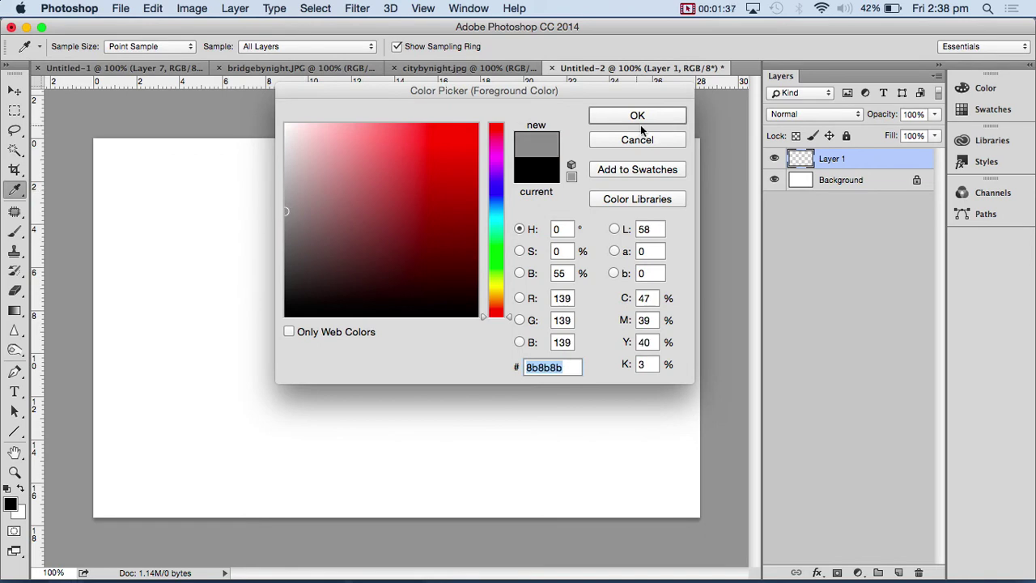
{"action": "left_click", "coordinate": [642, 118]}
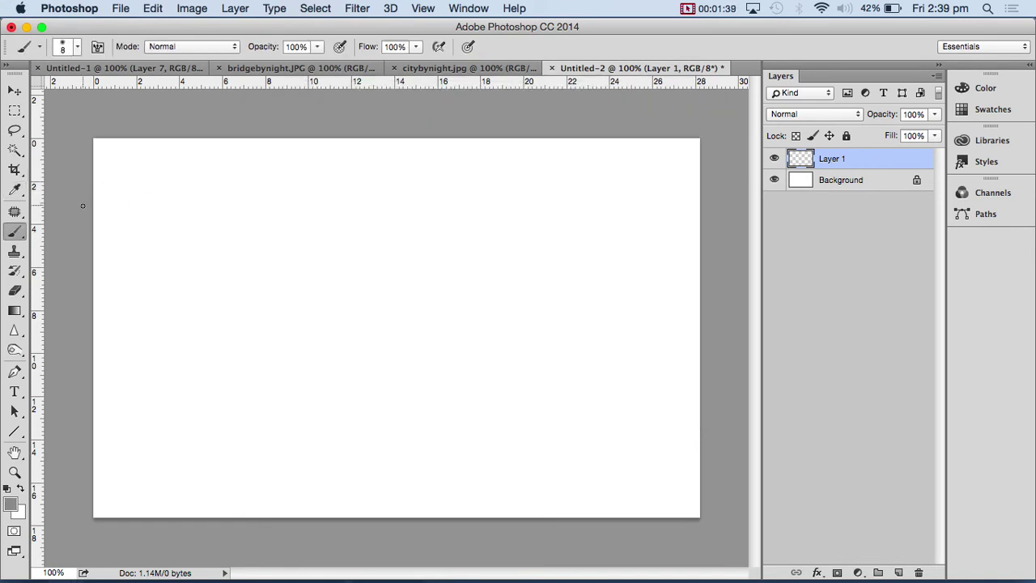
- Sketch two grey header lines across the top of the canvas on Layer 1
{"action": "left_click", "coordinate": [714, 206], "text": "shift"}
{"action": "key", "text": "super+z"}
{"action": "left_click", "coordinate": [694, 203], "text": "shift"}
{"action": "key", "text": "super+z"}
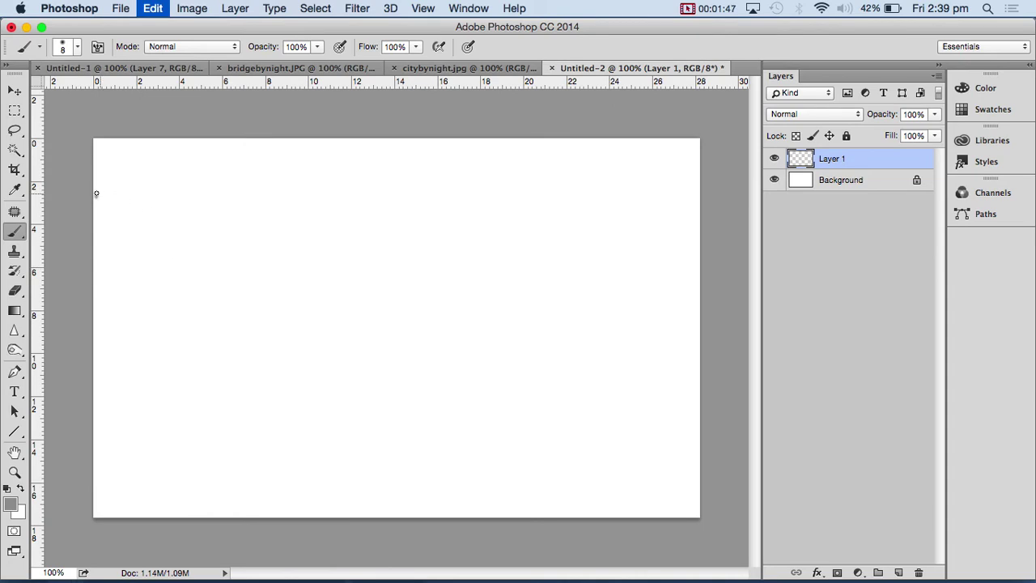
{"action": "left_click_drag", "start_coordinate": [96, 195], "coordinate": [742, 194]}
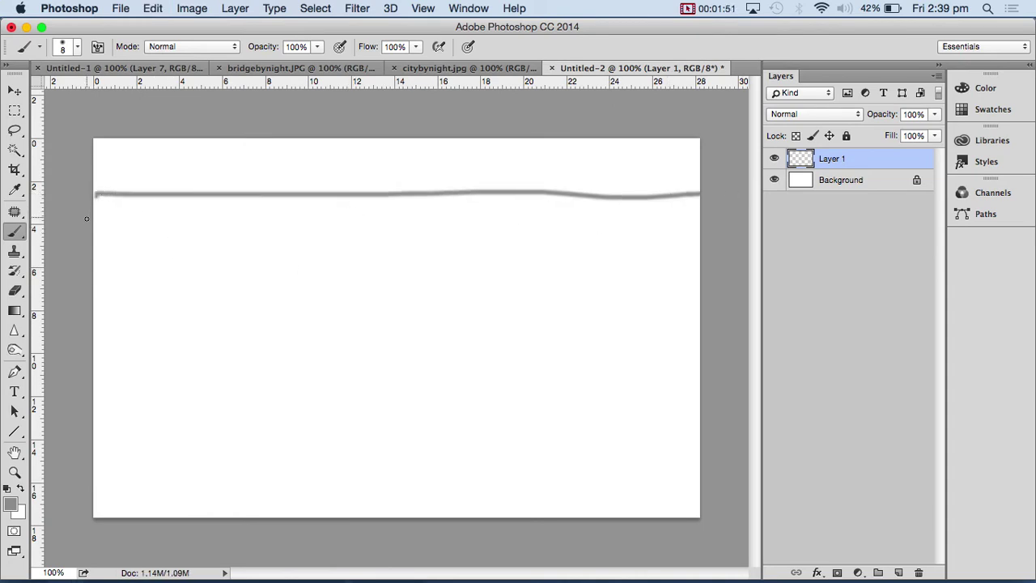
{"action": "left_click", "coordinate": [706, 212], "text": "shift"}
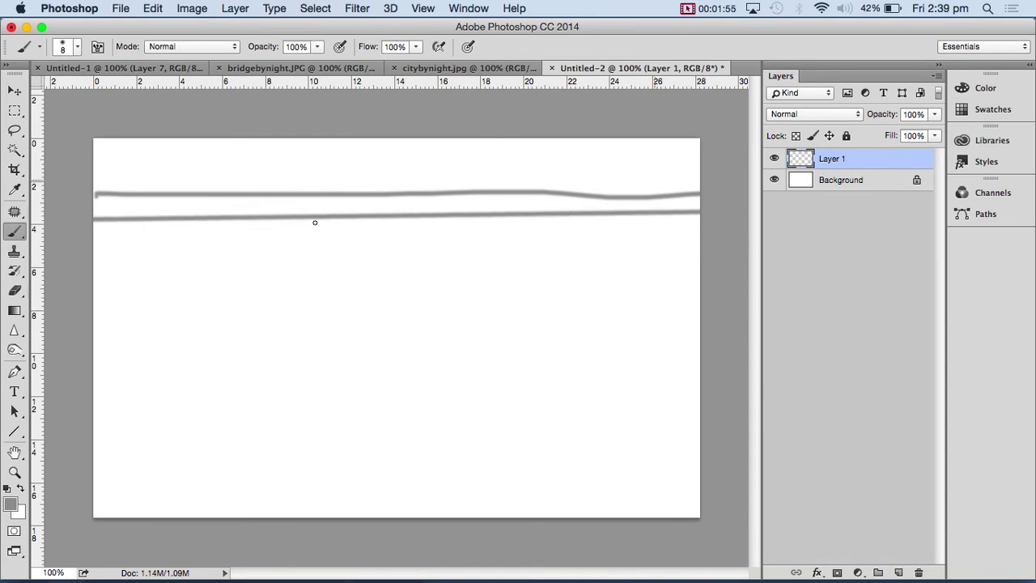
- Sketch a left side box and a right-hand column divided by row lines
{"action": "left_click_drag", "start_coordinate": [109, 235], "coordinate": [117, 419]}
{"action": "mouse_move", "coordinate": [118, 244]}
{"action": "left_mouse_down"}
{"action": "mouse_move", "coordinate": [209, 231]}
{"action": "mouse_move", "coordinate": [225, 247]}
{"action": "mouse_move", "coordinate": [221, 239]}
{"action": "mouse_move", "coordinate": [231, 415]}
{"action": "left_mouse_up"}
{"action": "left_click_drag", "start_coordinate": [119, 417], "coordinate": [129, 430]}
{"action": "mouse_move", "coordinate": [138, 433]}
{"action": "left_mouse_down"}
{"action": "mouse_move", "coordinate": [226, 440]}
{"action": "mouse_move", "coordinate": [237, 418]}
{"action": "left_mouse_up"}
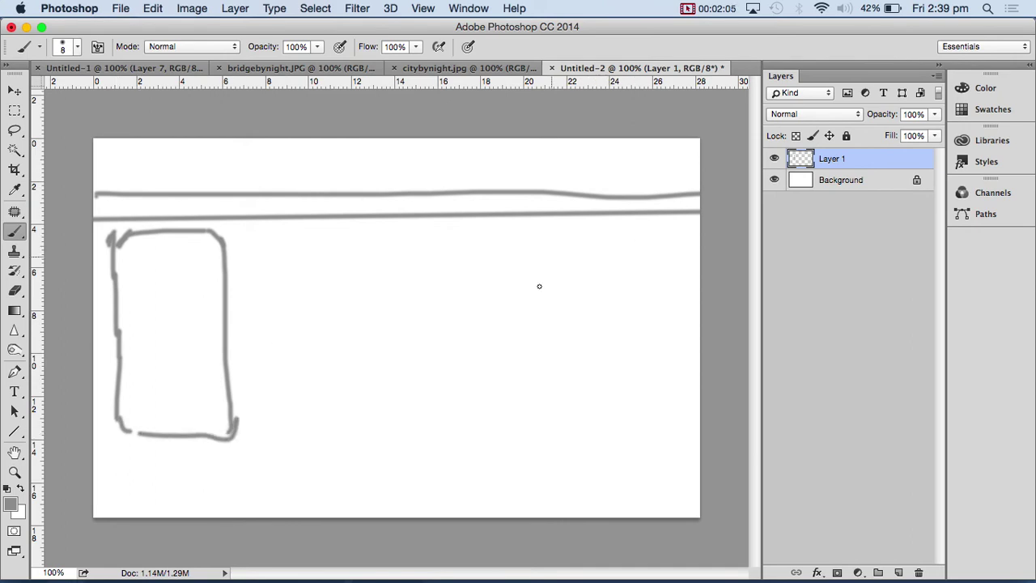
{"action": "left_click_drag", "start_coordinate": [519, 219], "coordinate": [537, 516]}
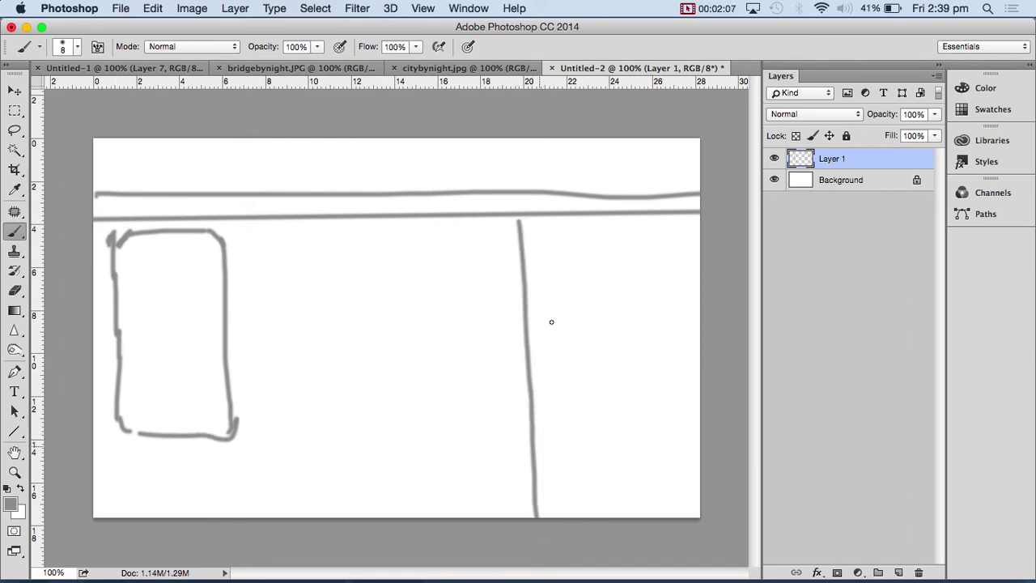
{"action": "left_click_drag", "start_coordinate": [526, 260], "coordinate": [703, 261]}
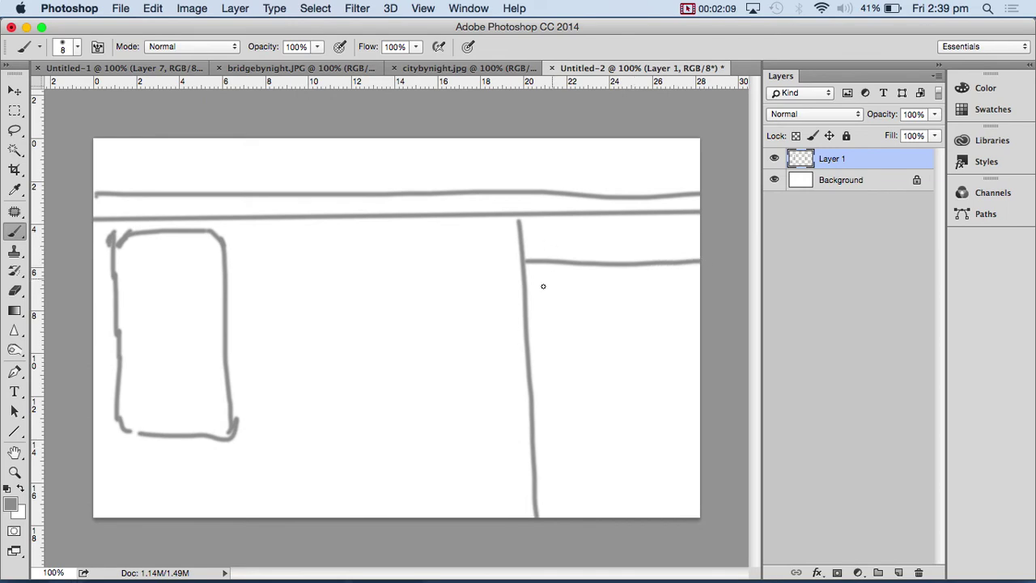
{"action": "left_click_drag", "start_coordinate": [547, 307], "coordinate": [702, 294]}
{"action": "left_click_drag", "start_coordinate": [536, 364], "coordinate": [701, 363]}
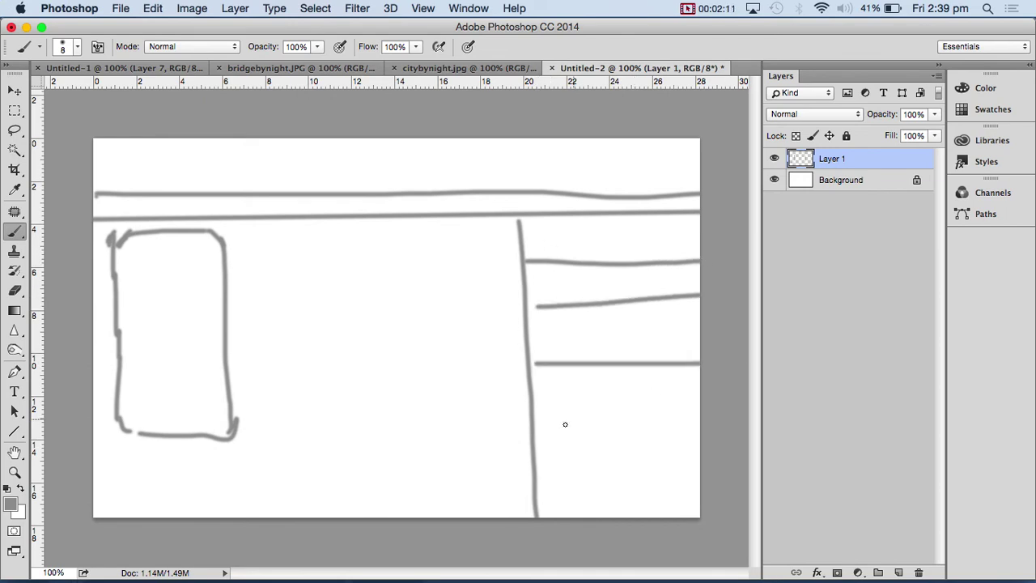
{"action": "left_click_drag", "start_coordinate": [539, 438], "coordinate": [702, 441]}
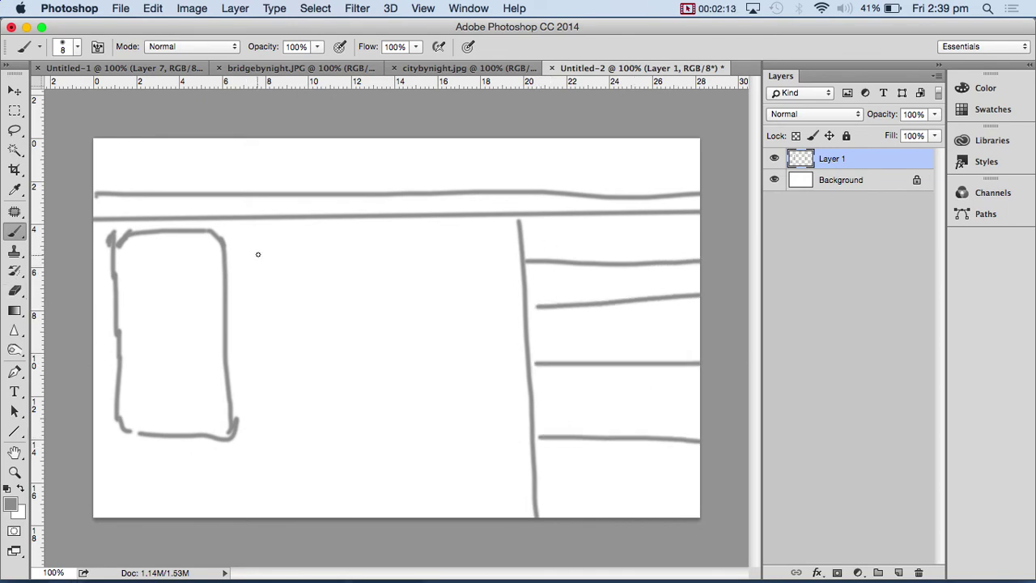
- Outline a middle panel, then delete the whole wireframe sketch from Layer 1
{"action": "left_click_drag", "start_coordinate": [259, 243], "coordinate": [407, 243]}
{"action": "left_click_drag", "start_coordinate": [261, 244], "coordinate": [263, 439]}
{"action": "mouse_move", "coordinate": [410, 242]}
{"action": "left_mouse_down"}
{"action": "mouse_move", "coordinate": [419, 443]}
{"action": "mouse_move", "coordinate": [414, 479]}
{"action": "left_mouse_up"}
{"action": "left_click_drag", "start_coordinate": [261, 458], "coordinate": [452, 462]}
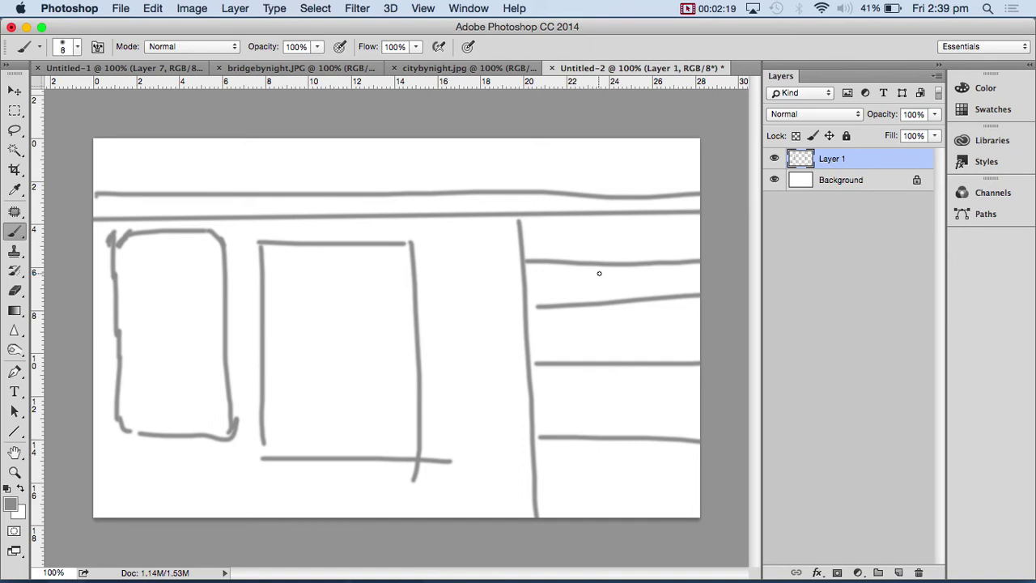
{"action": "key", "text": "Delete"}
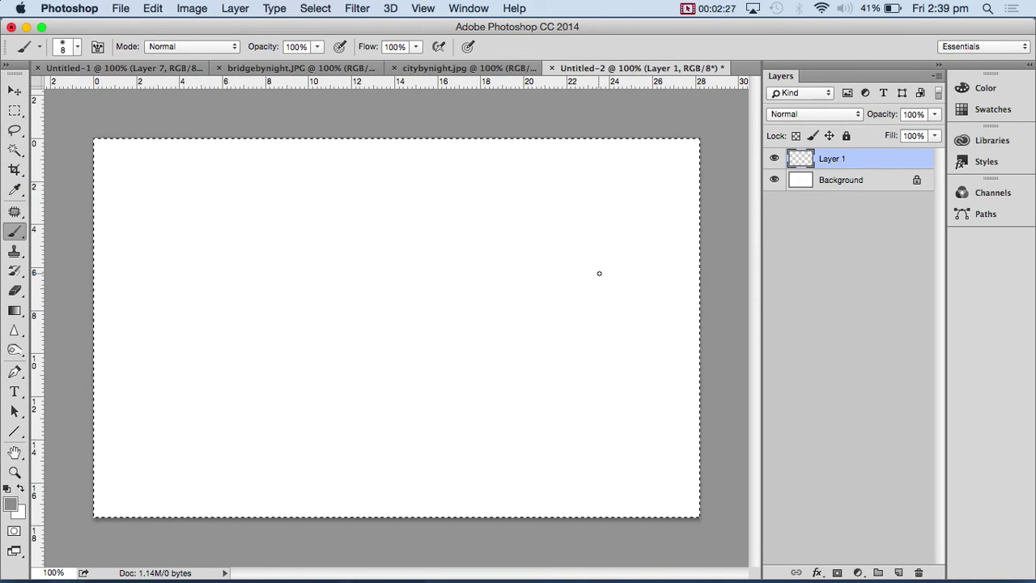
- Switch to Chrome and load coolhomepages.com in a new window
{"action": "key", "text": "super+Tab"}
{"action": "key", "text": "Tab"}
{"action": "key", "text": "Tab"}
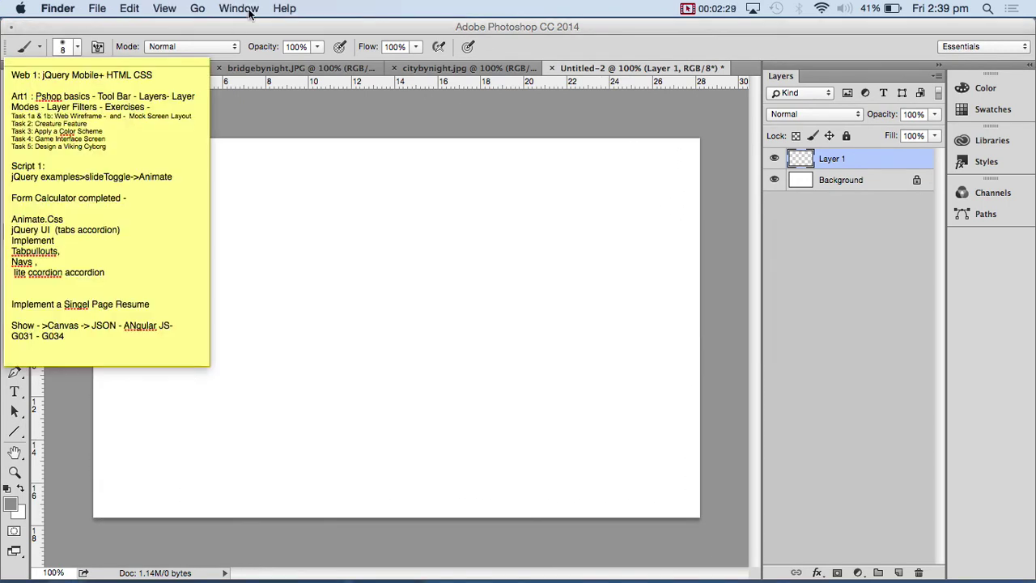
{"action": "key", "text": "super+Tab"}
{"action": "key", "text": "Tab"}
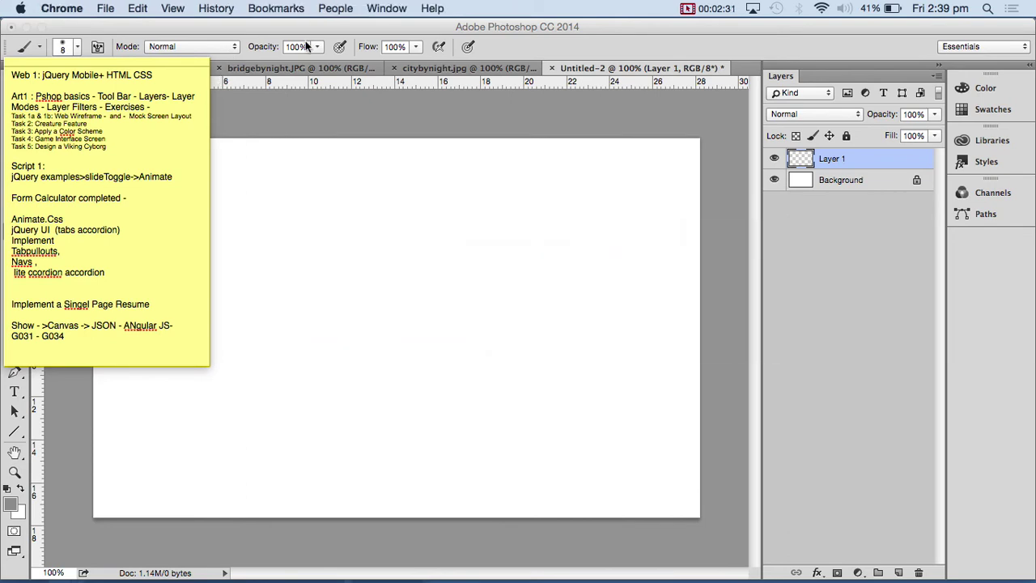
{"action": "key", "text": "super+n"}
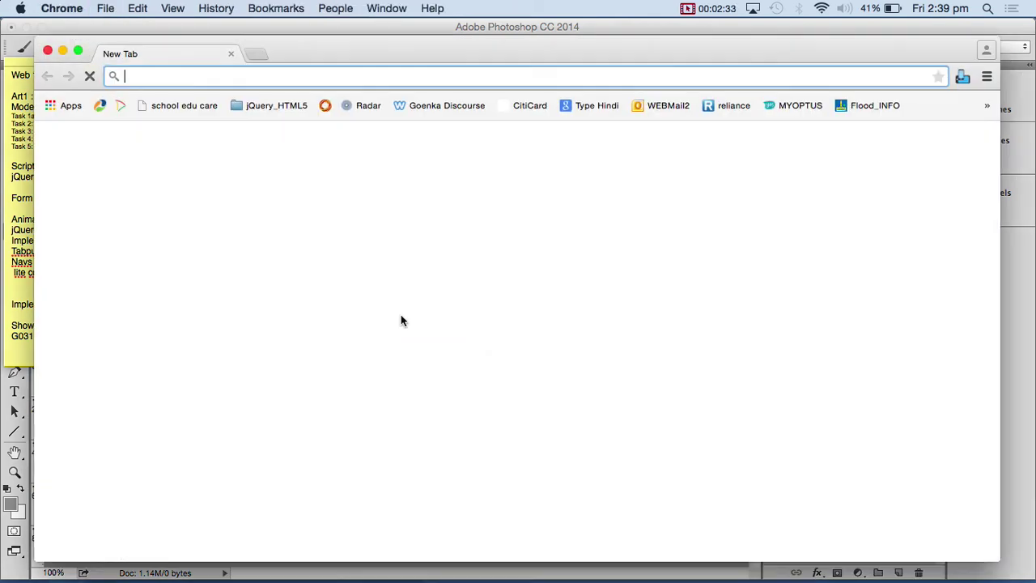
{"action": "type", "text": "coolhomepages."}
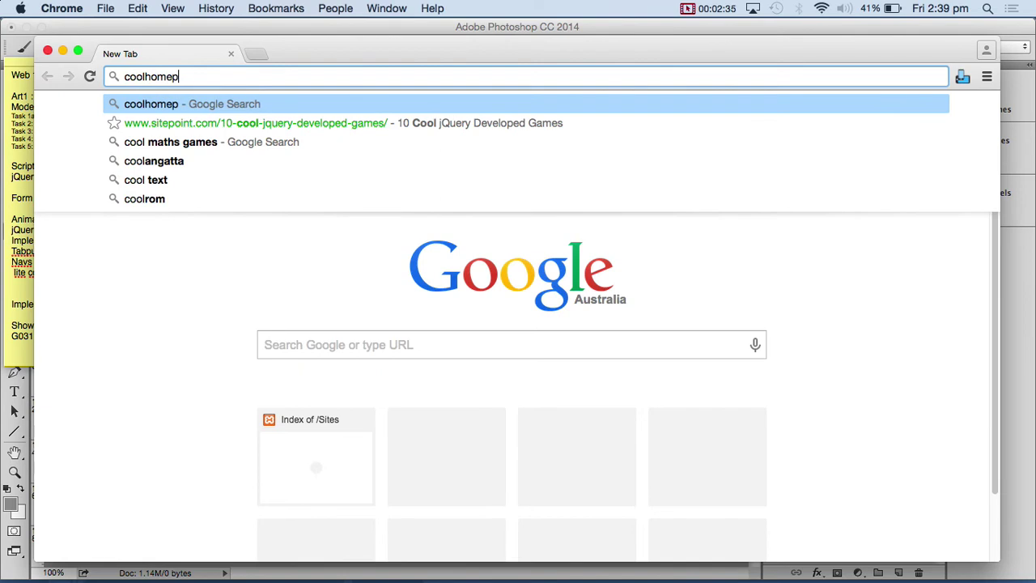
{"action": "type", "text": "com"}
{"action": "key", "text": "Return"}
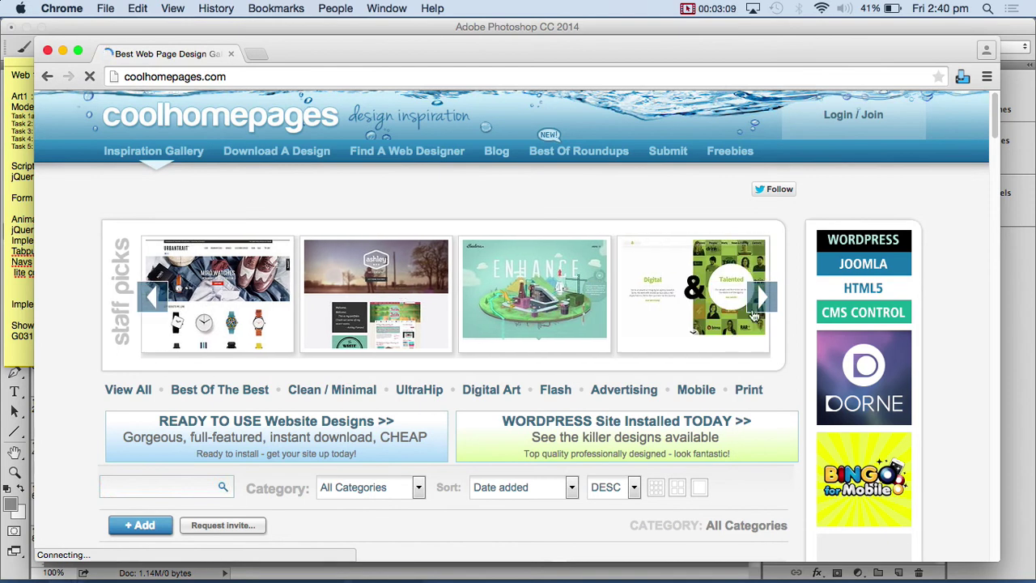
- Stretch the Chrome window to the screen's right and bottom edges and add a blank tab
{"action": "scroll", "coordinate": [723, 368], "scroll_direction": "down", "scroll_amount": 3}
{"action": "scroll", "coordinate": [722, 368], "scroll_direction": "down", "scroll_amount": 5}
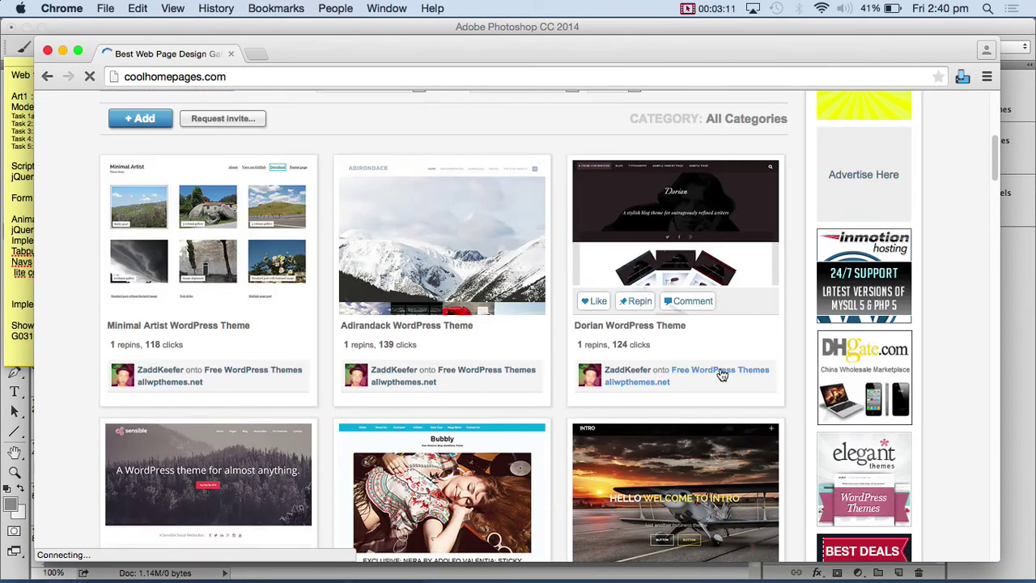
{"action": "scroll", "coordinate": [622, 347], "scroll_direction": "down", "scroll_amount": 5}
{"action": "scroll", "coordinate": [622, 353], "scroll_direction": "up", "scroll_amount": 2}
{"action": "scroll", "coordinate": [623, 356], "scroll_direction": "up", "scroll_amount": 15}
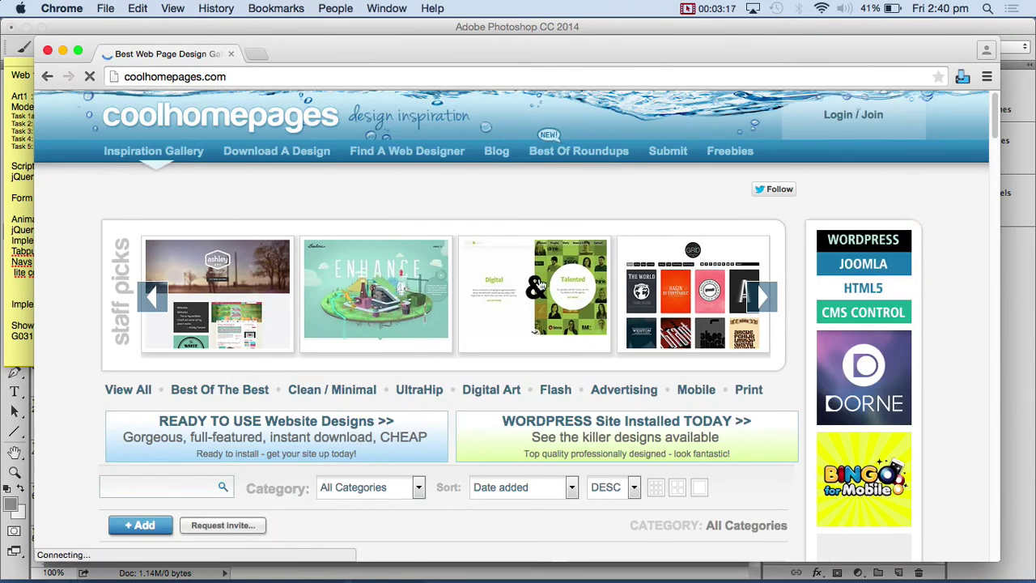
{"action": "left_click_drag", "start_coordinate": [331, 41], "coordinate": [300, 22]}
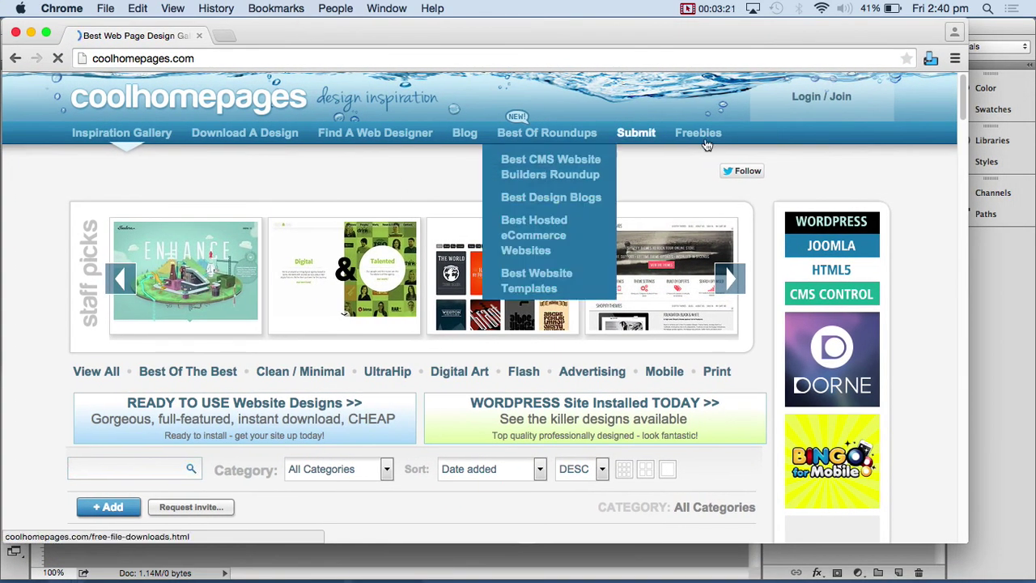
{"action": "left_click_drag", "start_coordinate": [966, 198], "coordinate": [1034, 191]}
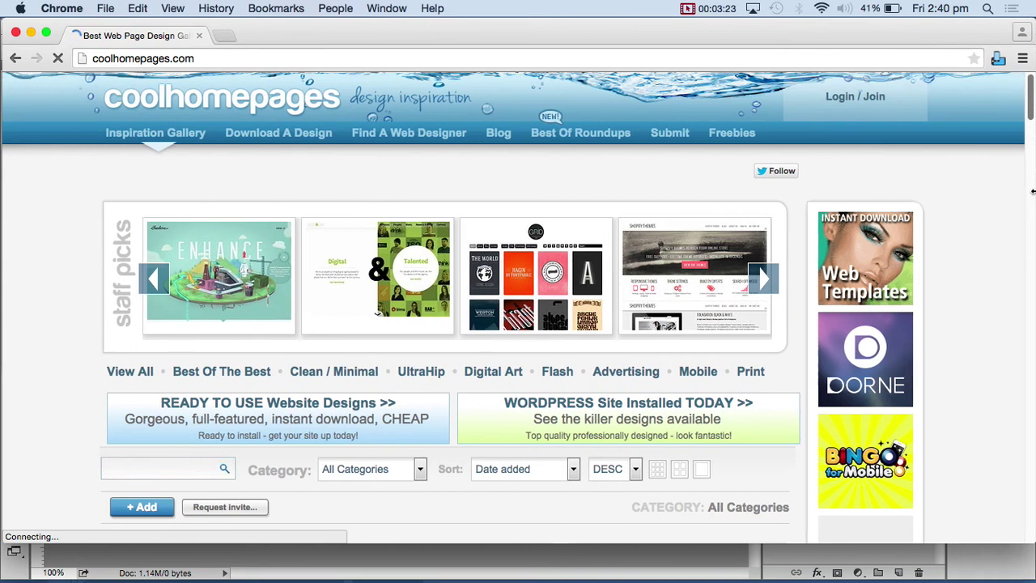
{"action": "left_click_drag", "start_coordinate": [1024, 544], "coordinate": [1019, 581]}
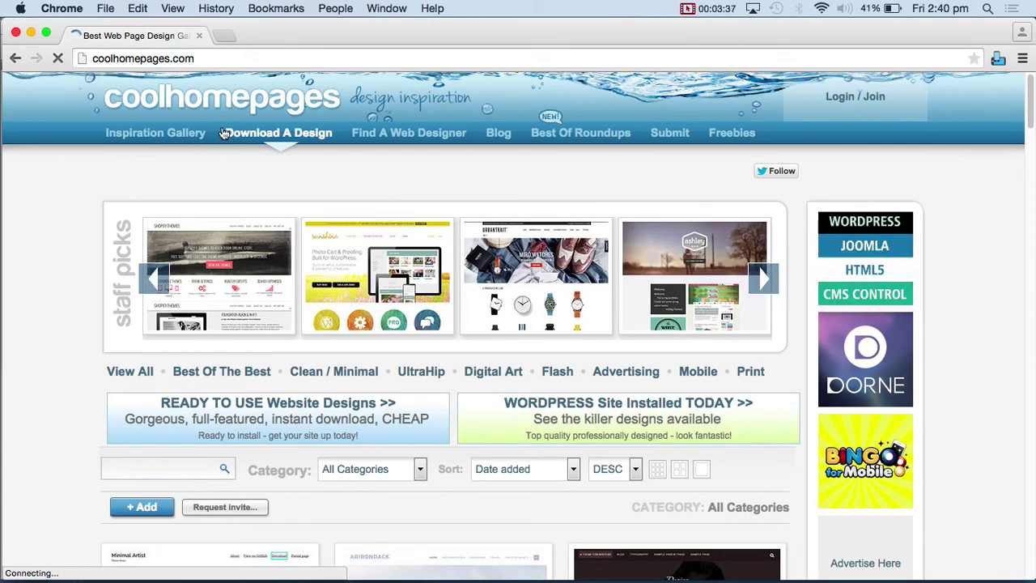
{"action": "left_click", "coordinate": [225, 36]}
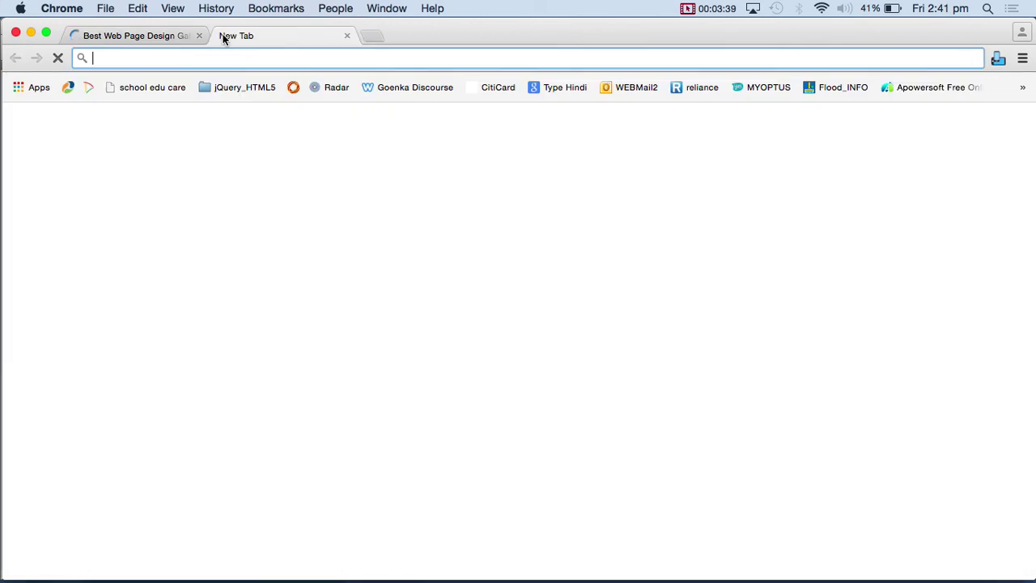
- Load wellstyled.com, go to its Webdesigners Tools page, and open Color Scheme Designer 3
{"action": "type", "text": "we"}
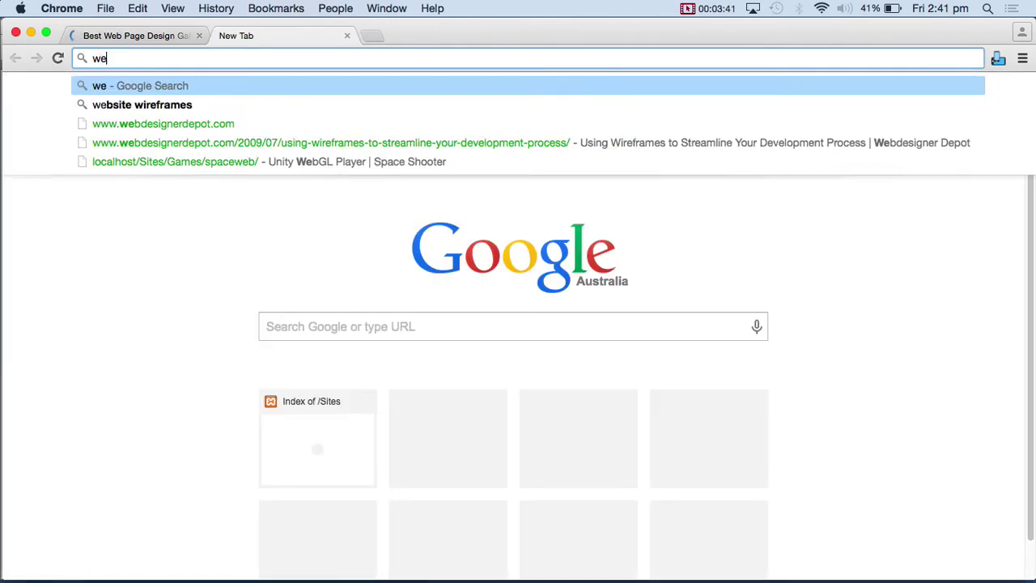
{"action": "type", "text": "llstyled.com"}
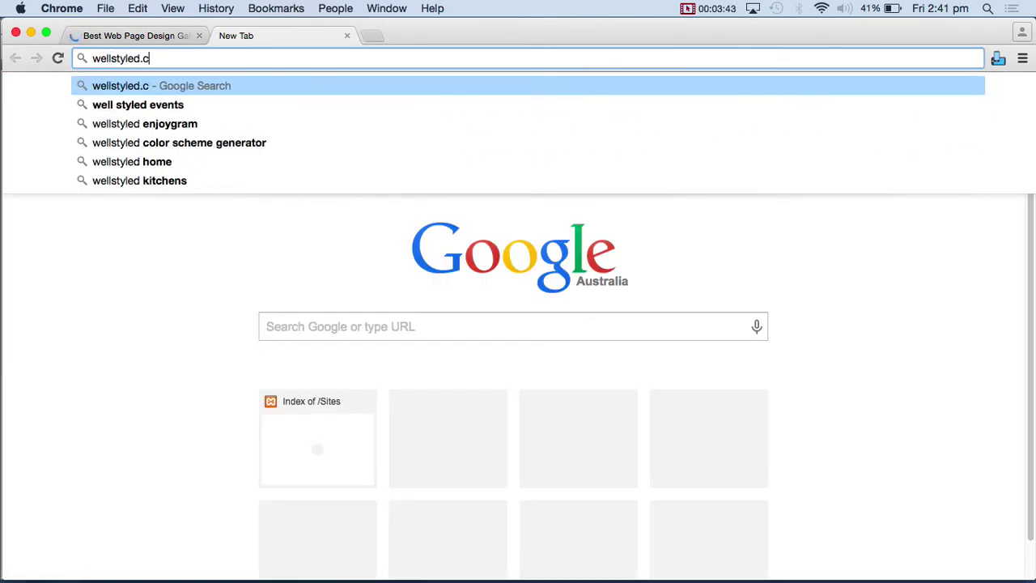
{"action": "key", "text": "Return"}
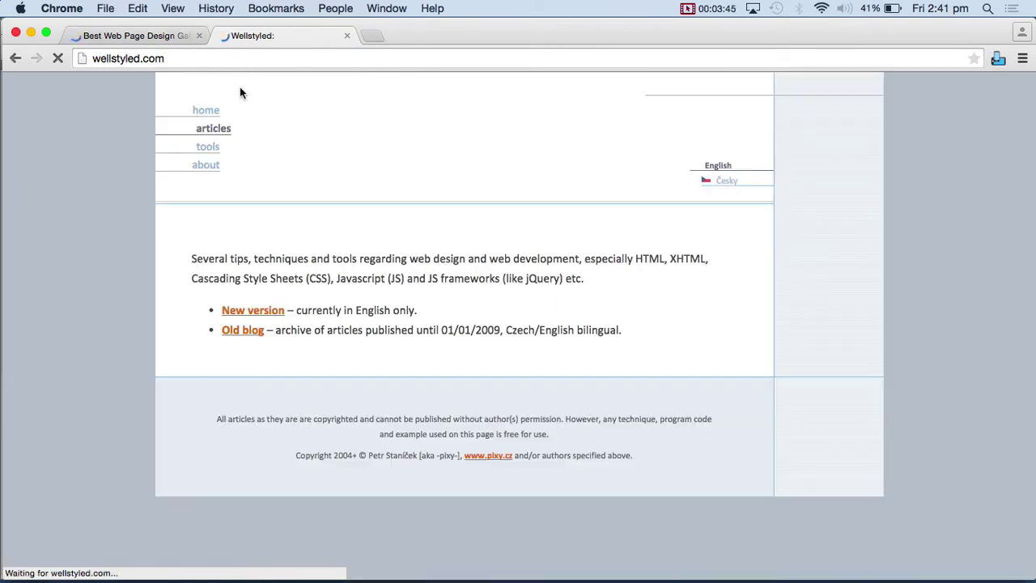
{"action": "left_click", "coordinate": [213, 152]}
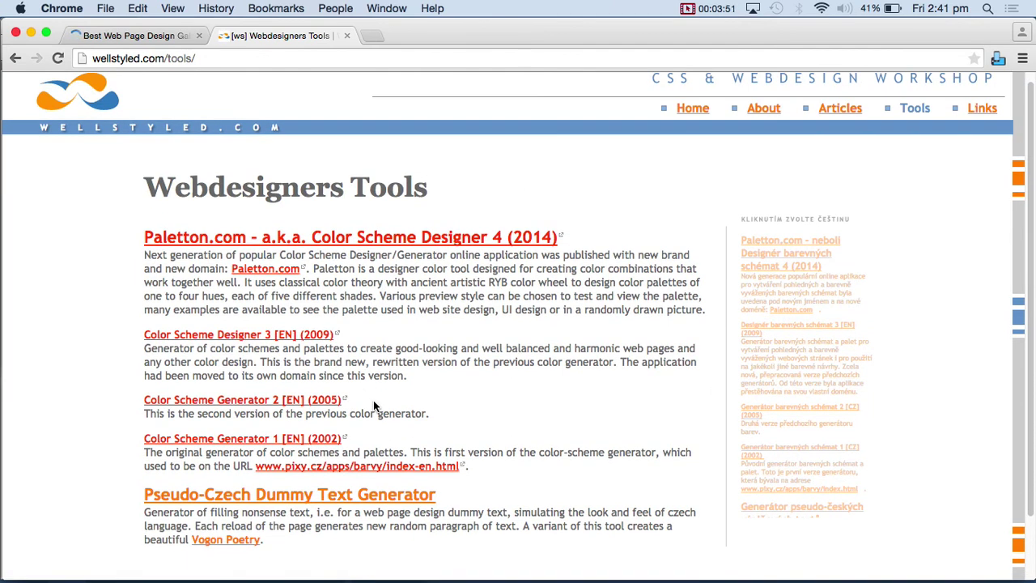
{"action": "scroll", "coordinate": [373, 402], "scroll_direction": "down", "scroll_amount": 2}
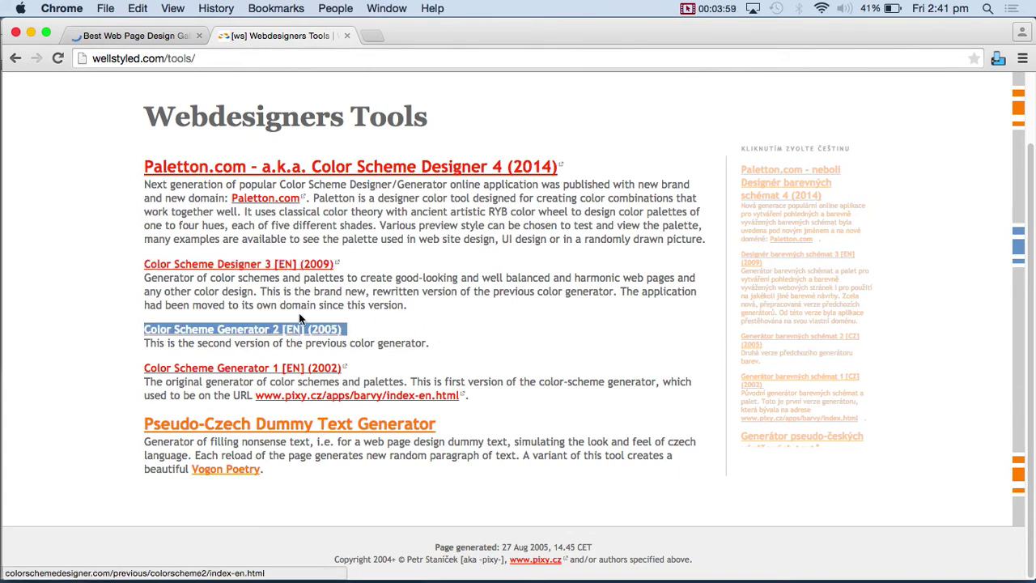
{"action": "left_click", "coordinate": [297, 267]}
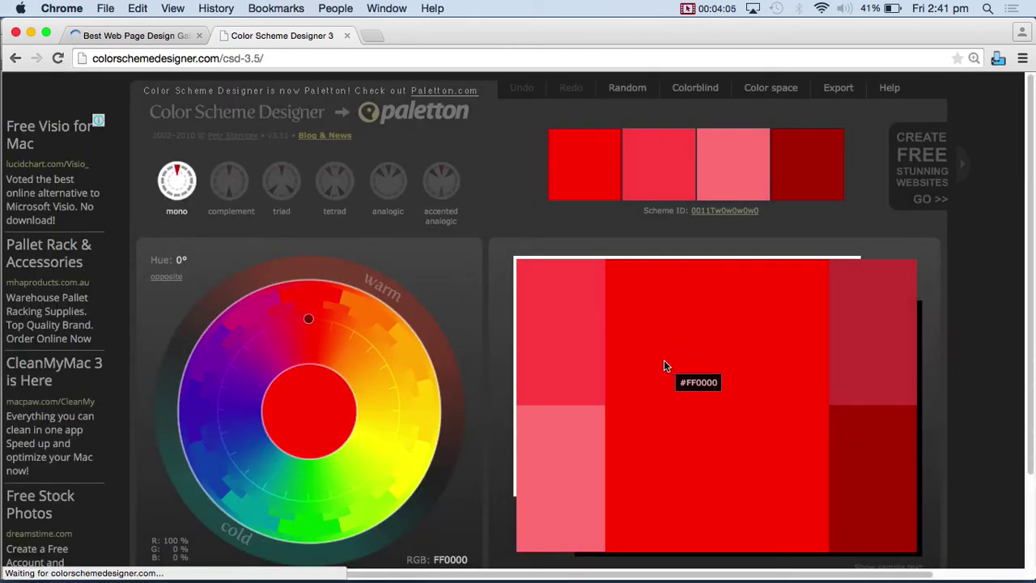
- Pick a 52° orange base hue (FF9E00) and switch to the complement scheme for blue
{"action": "left_click", "coordinate": [380, 357]}
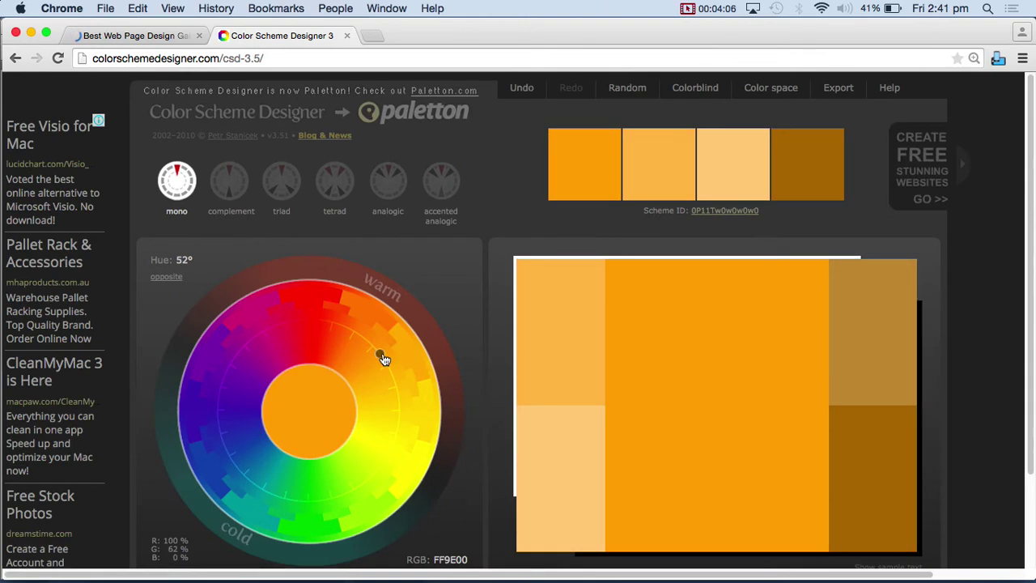
{"action": "left_click", "coordinate": [229, 180]}
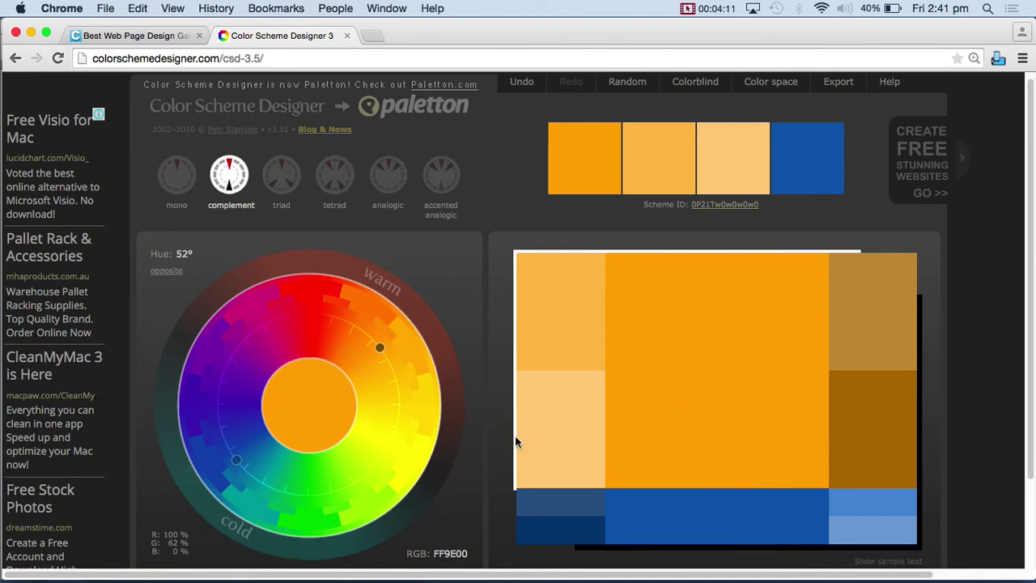
{"action": "scroll", "coordinate": [541, 430], "scroll_direction": "down", "scroll_amount": 2}
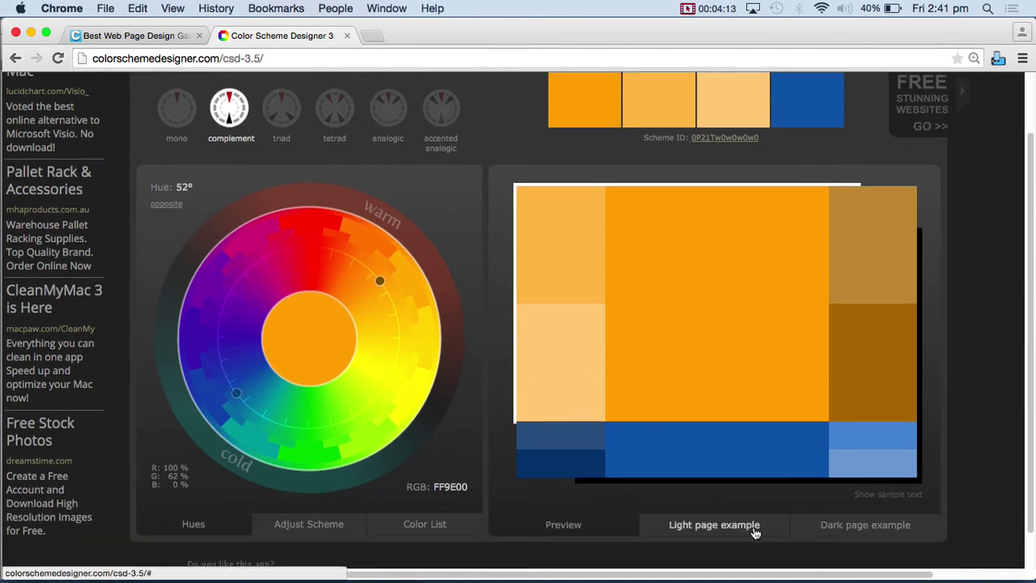
- Show the orange-and-blue scheme on the Light sample page preview
{"action": "left_click", "coordinate": [685, 528]}
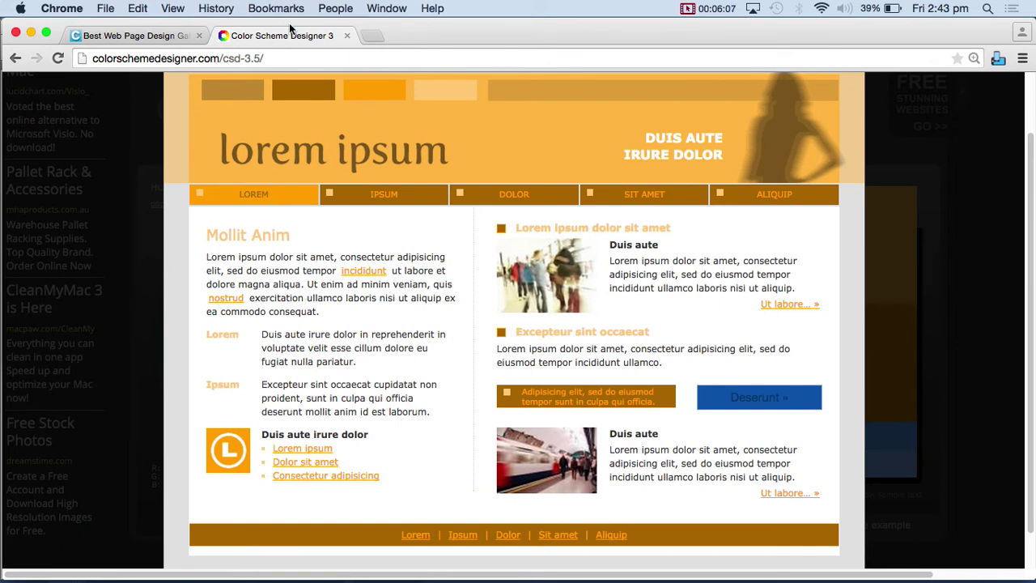
- Close the colour tool tab and open the Eight&Four entry in the coolhomepages gallery
{"action": "left_click", "coordinate": [348, 36]}
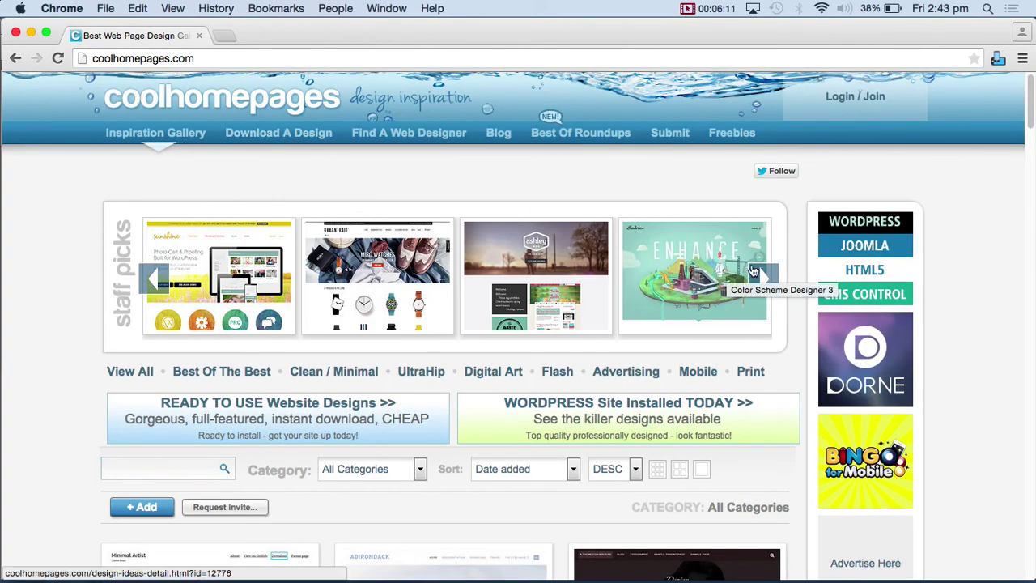
{"action": "scroll", "coordinate": [555, 321], "scroll_direction": "down", "scroll_amount": 5}
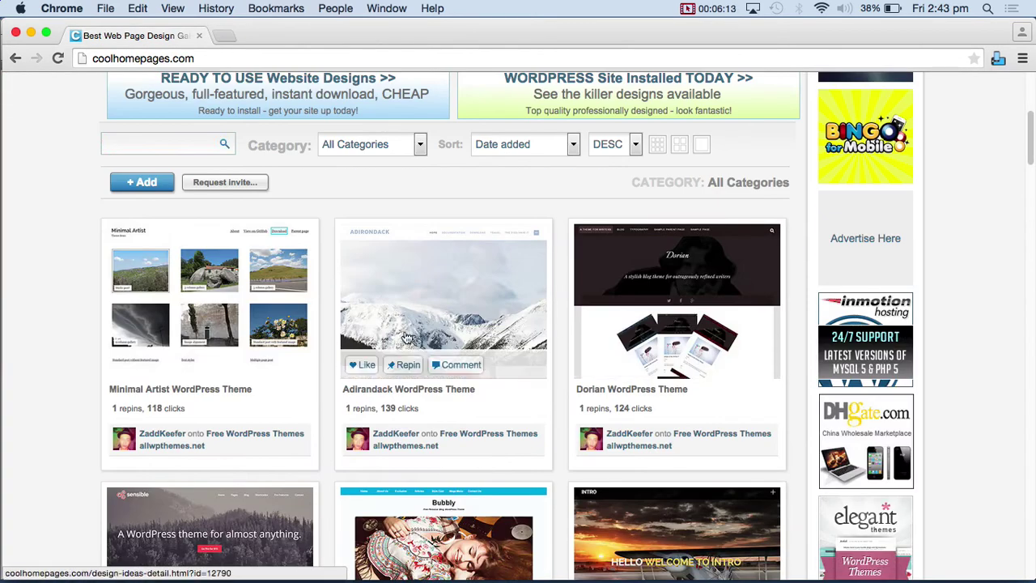
{"action": "scroll", "coordinate": [368, 341], "scroll_direction": "down", "scroll_amount": 10}
{"action": "scroll", "coordinate": [409, 333], "scroll_direction": "down", "scroll_amount": 10}
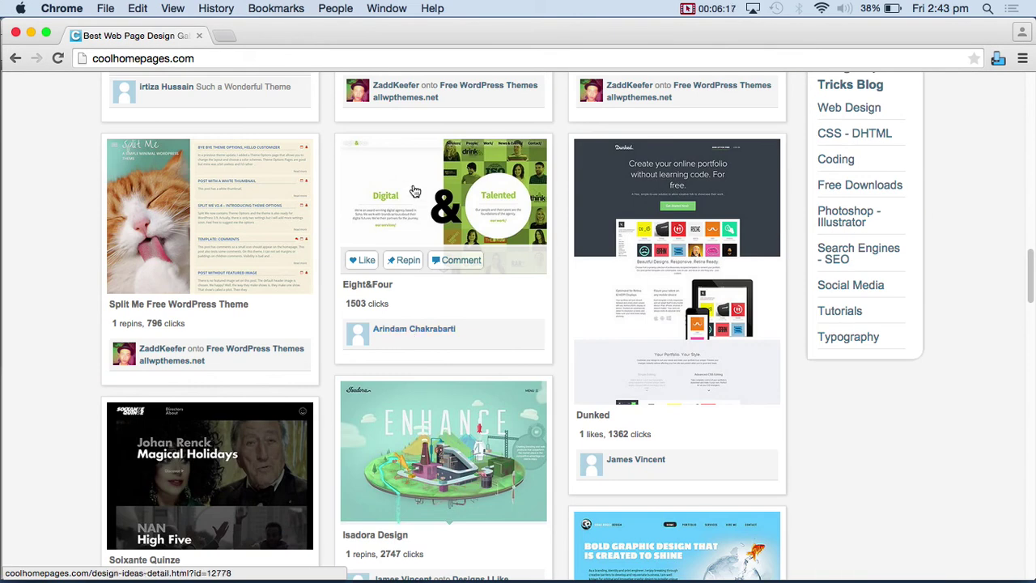
{"action": "left_click", "coordinate": [415, 190]}
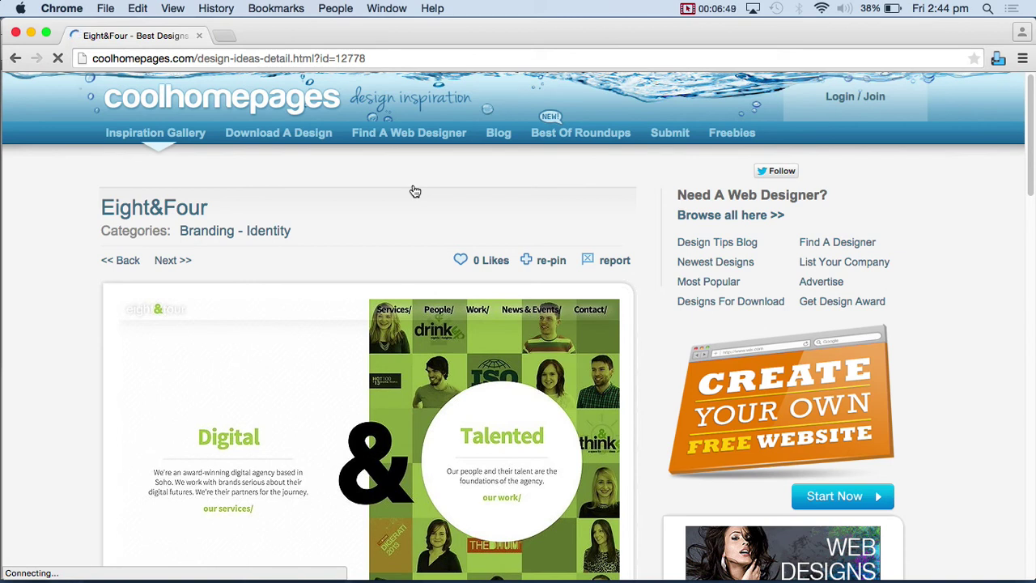
- Scroll through the Eight&Four design tips and footer links, then hide Chrome
{"action": "key", "text": "super+Tab"}
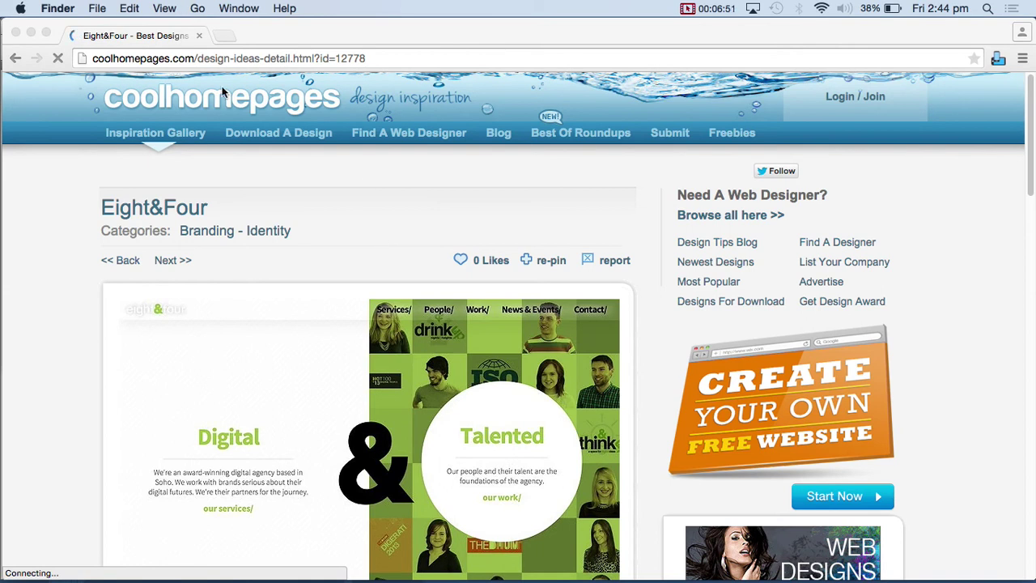
{"action": "scroll", "coordinate": [324, 203], "scroll_direction": "down", "scroll_amount": 5}
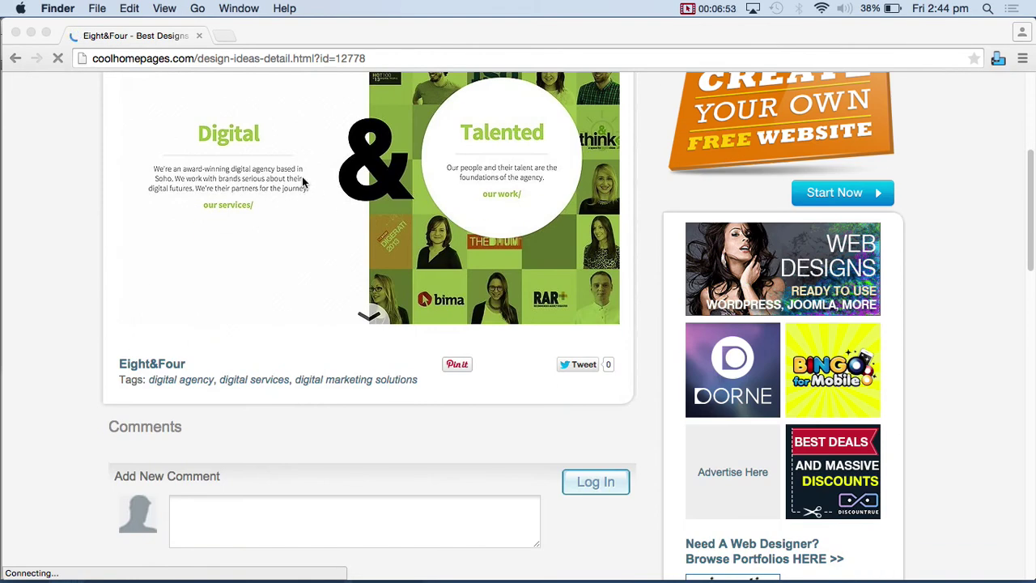
{"action": "left_click_drag", "start_coordinate": [57, 31], "coordinate": [69, 49]}
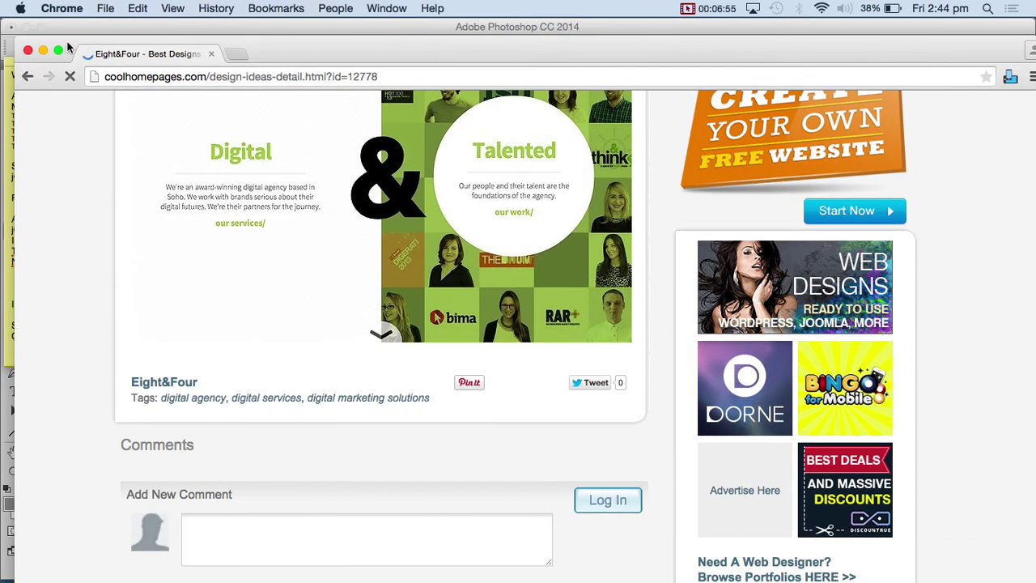
{"action": "scroll", "coordinate": [496, 298], "scroll_direction": "down", "scroll_amount": 4}
{"action": "scroll", "coordinate": [494, 298], "scroll_direction": "down", "scroll_amount": 8}
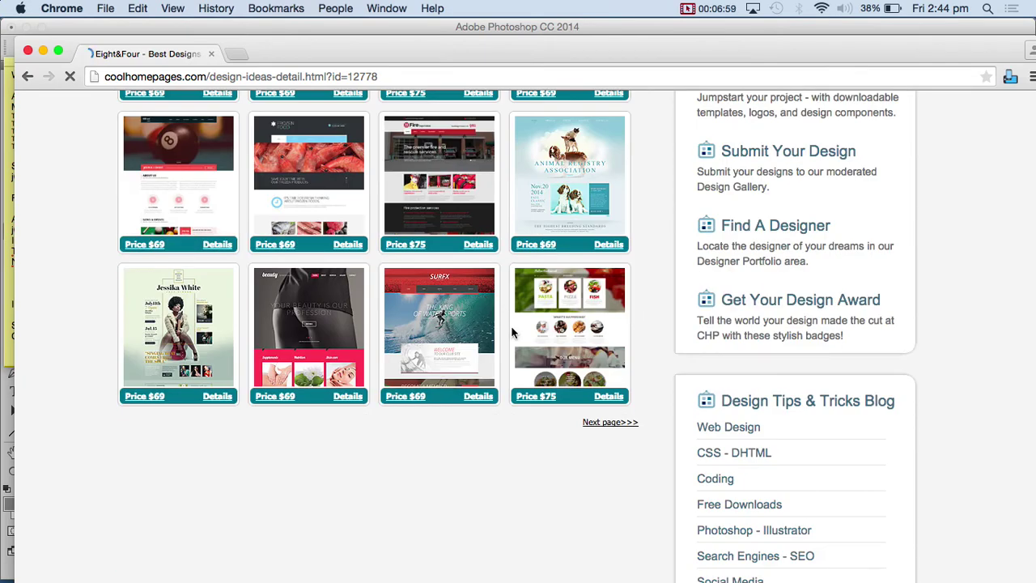
{"action": "scroll", "coordinate": [511, 328], "scroll_direction": "down", "scroll_amount": 5}
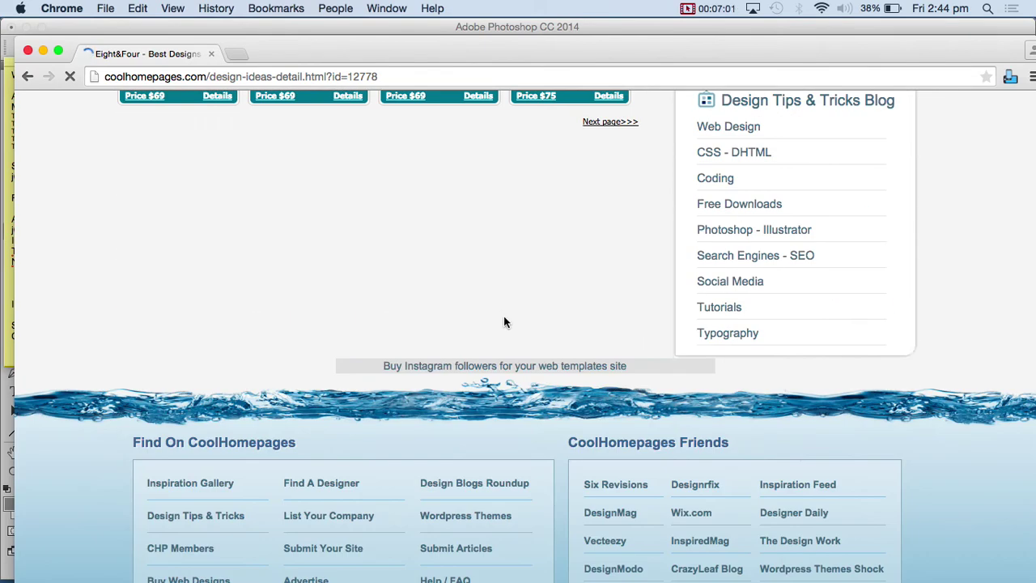
{"action": "key", "text": "super+h"}
- Deselect, then place two vertical guides at about 9 cm and 18 cm on Untitled-2
{"action": "left_click", "coordinate": [462, 284]}
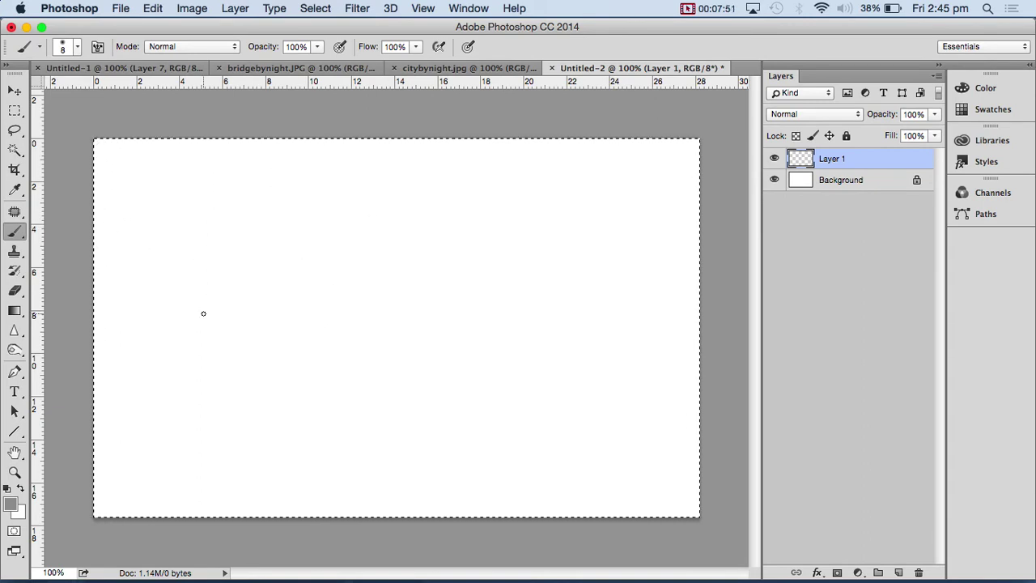
{"action": "key", "text": "super+r"}
{"action": "key", "text": "super+r"}
{"action": "key", "text": "super+d"}
{"action": "left_click_drag", "start_coordinate": [45, 336], "coordinate": [250, 283]}
{"action": "left_click_drag", "start_coordinate": [34, 292], "coordinate": [397, 291]}
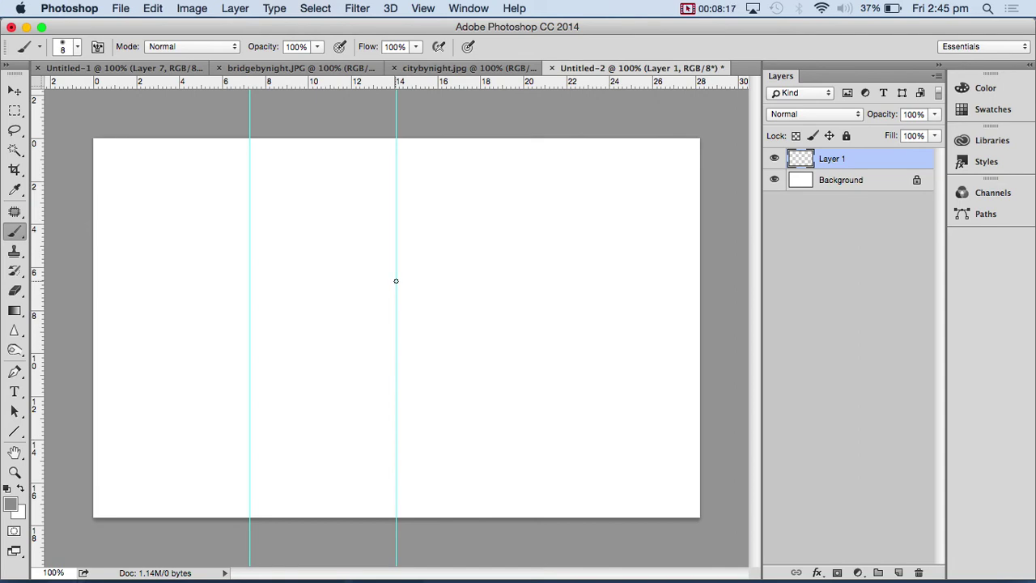
{"action": "key", "text": "super+semicolon"}
{"action": "left_click_drag", "start_coordinate": [38, 301], "coordinate": [288, 297]}
{"action": "left_click_drag", "start_coordinate": [40, 318], "coordinate": [482, 328]}
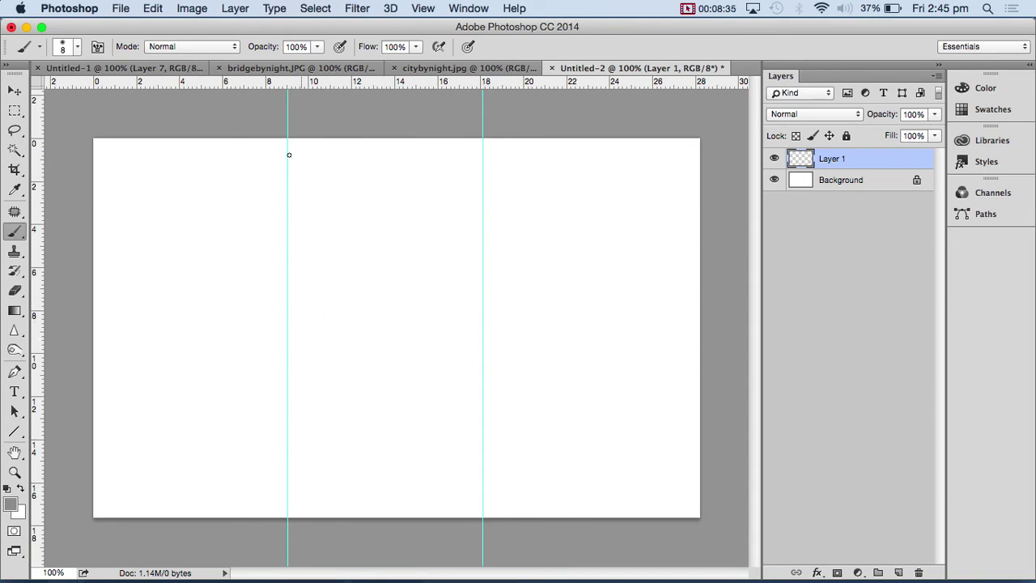
{"action": "key", "text": "super+Tab"}
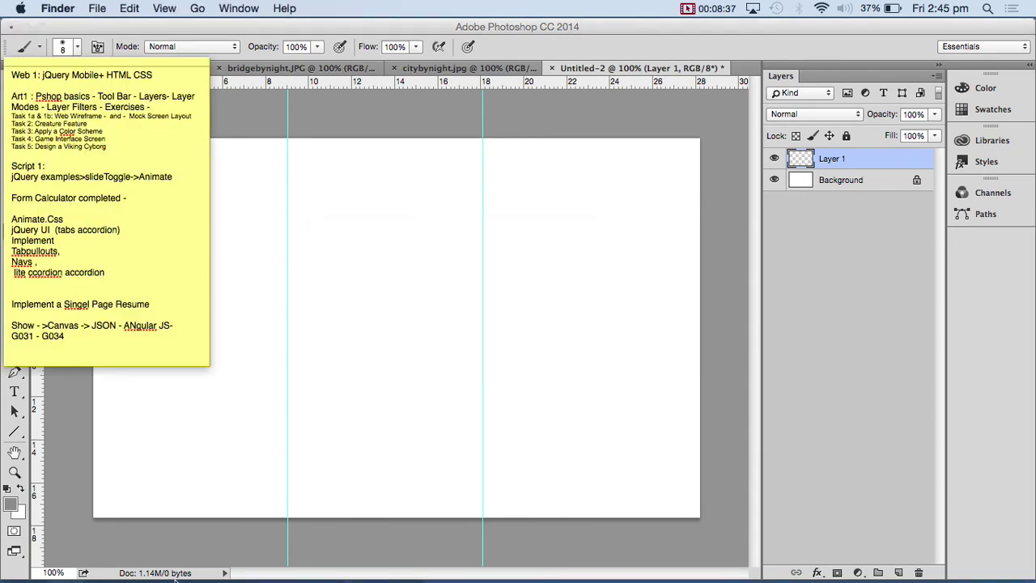
- Search Google for 'Rule of Thirds' and show the image results
{"action": "left_click", "coordinate": [331, 557]}
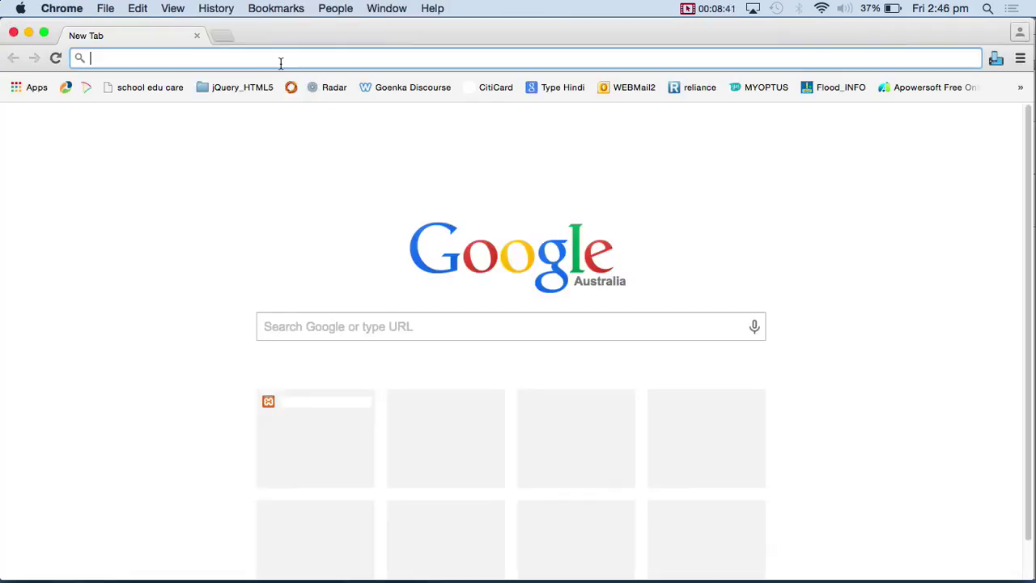
{"action": "type", "text": "Rule of Thirds"}
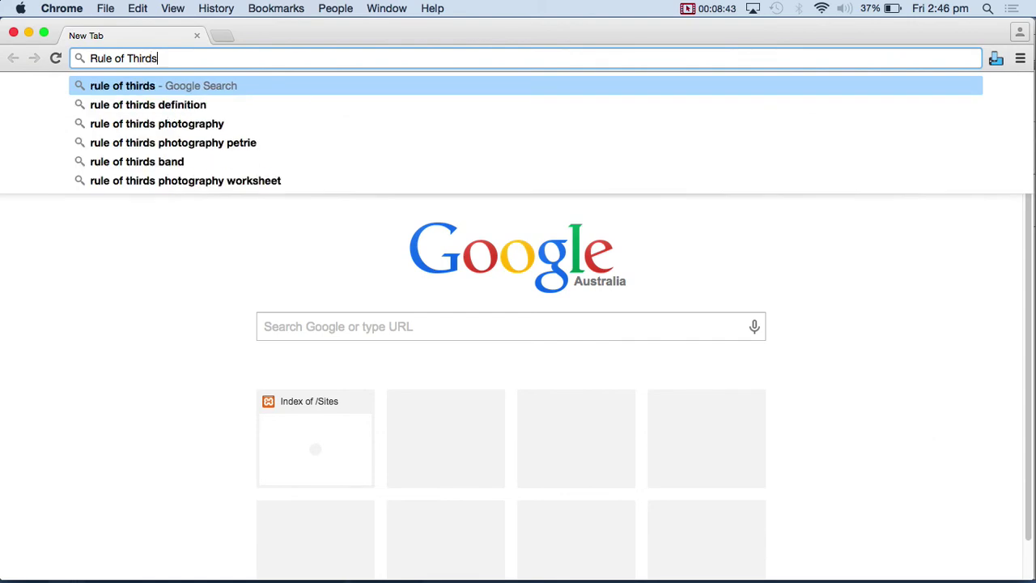
{"action": "key", "text": "Return"}
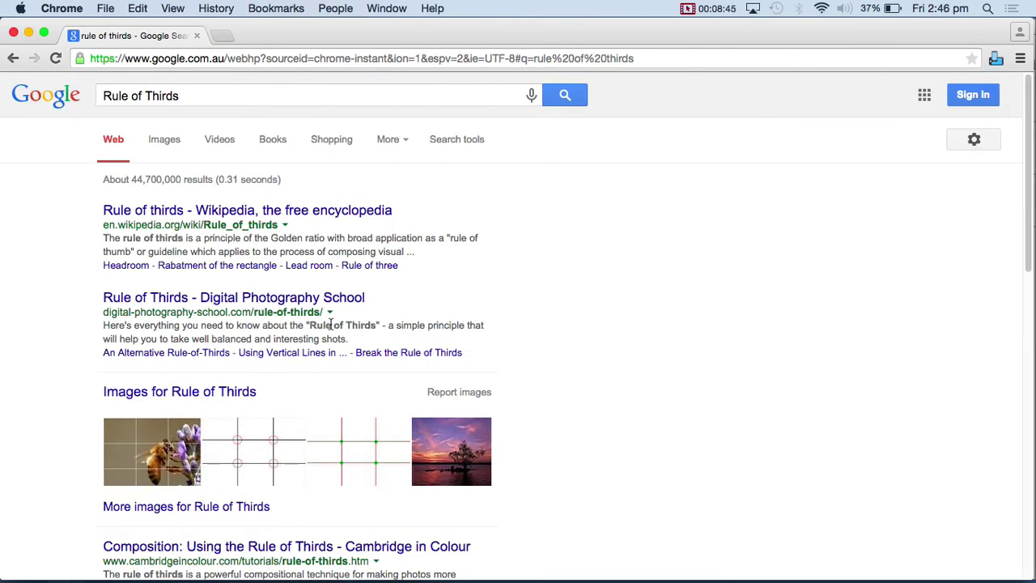
{"action": "left_click", "coordinate": [174, 144]}
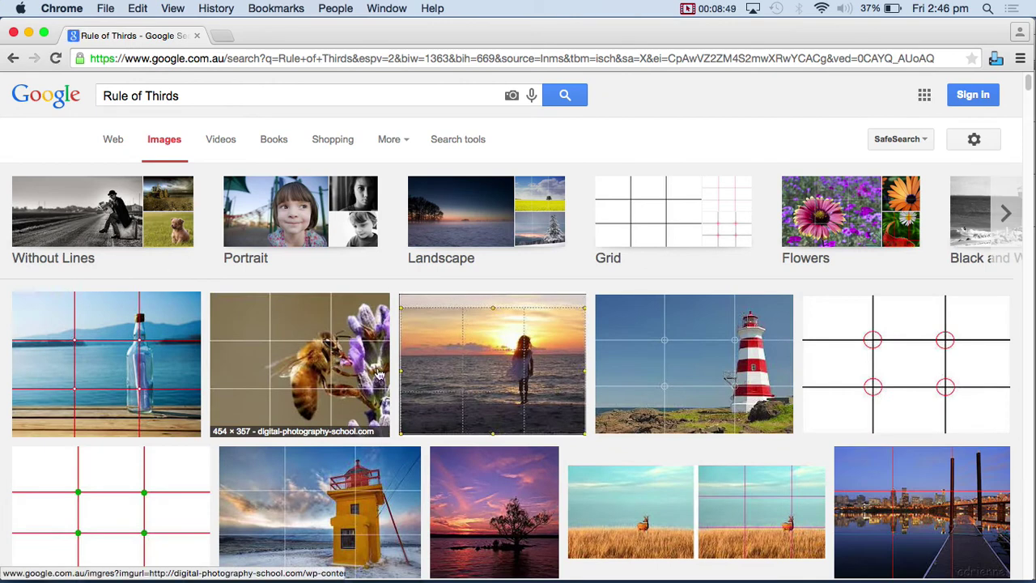
- Browse the thirds-grid example images, then select the old query in the search box
{"action": "scroll", "coordinate": [454, 388], "scroll_direction": "down", "scroll_amount": 3}
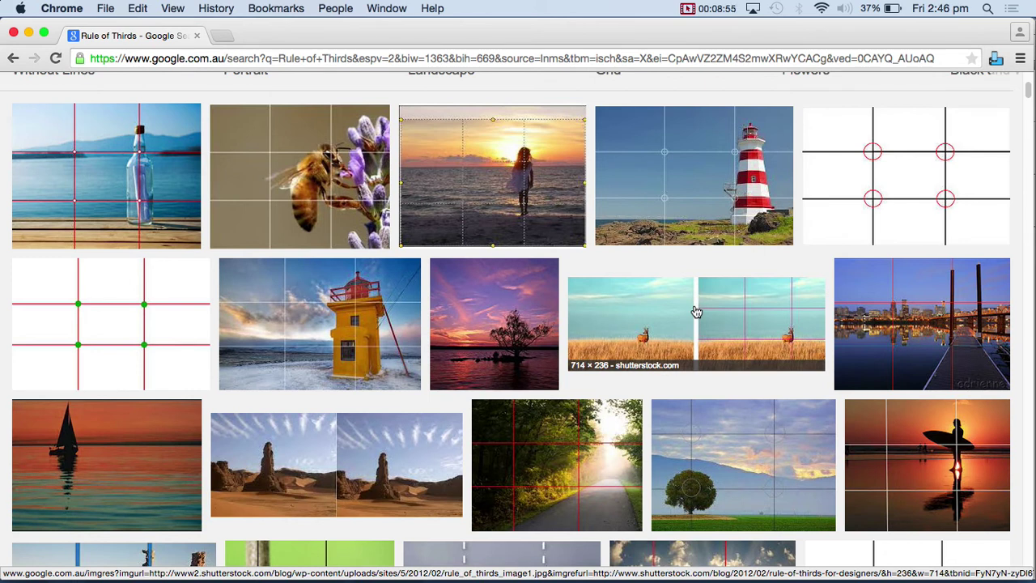
{"action": "scroll", "coordinate": [694, 347], "scroll_direction": "down", "scroll_amount": 5}
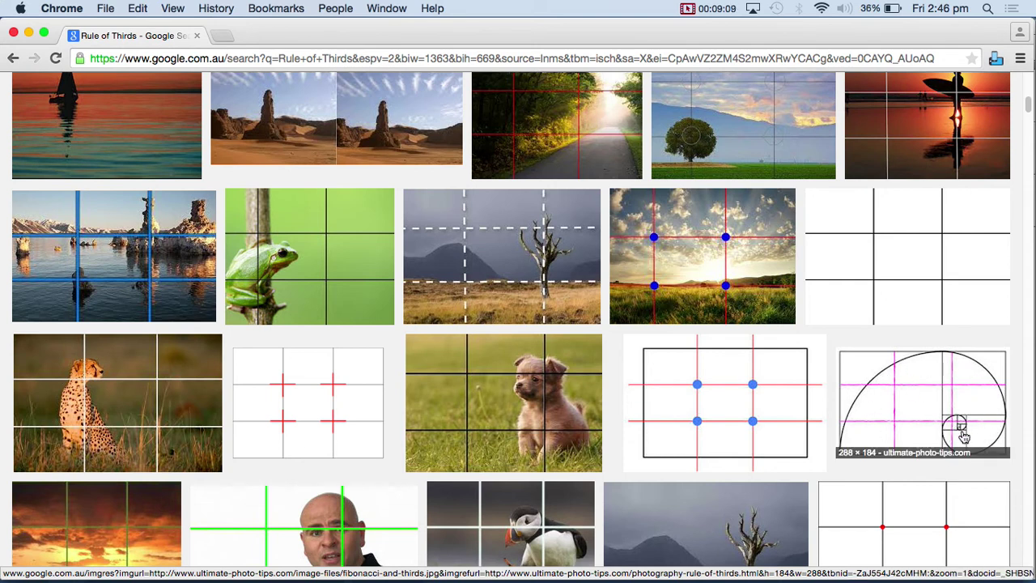
{"action": "scroll", "coordinate": [862, 399], "scroll_direction": "down", "scroll_amount": 3}
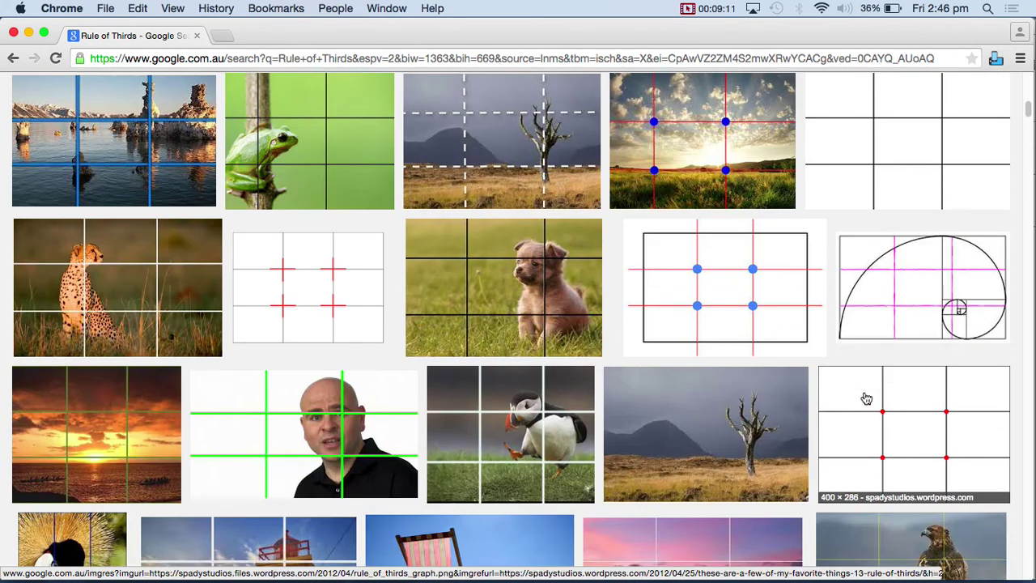
{"action": "scroll", "coordinate": [866, 399], "scroll_direction": "down", "scroll_amount": 2}
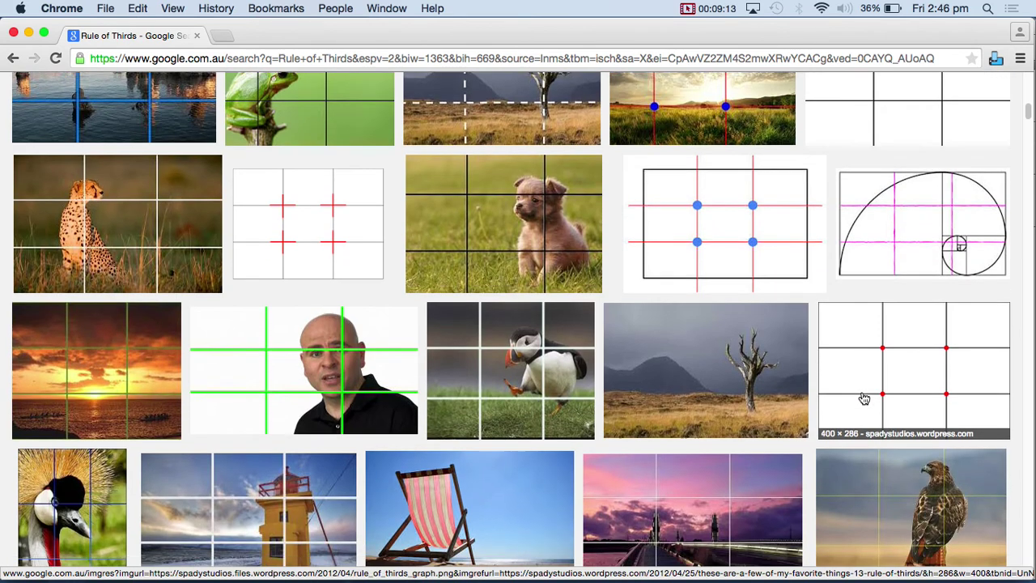
{"action": "scroll", "coordinate": [865, 399], "scroll_direction": "up", "scroll_amount": 15}
{"action": "left_click", "coordinate": [209, 94]}
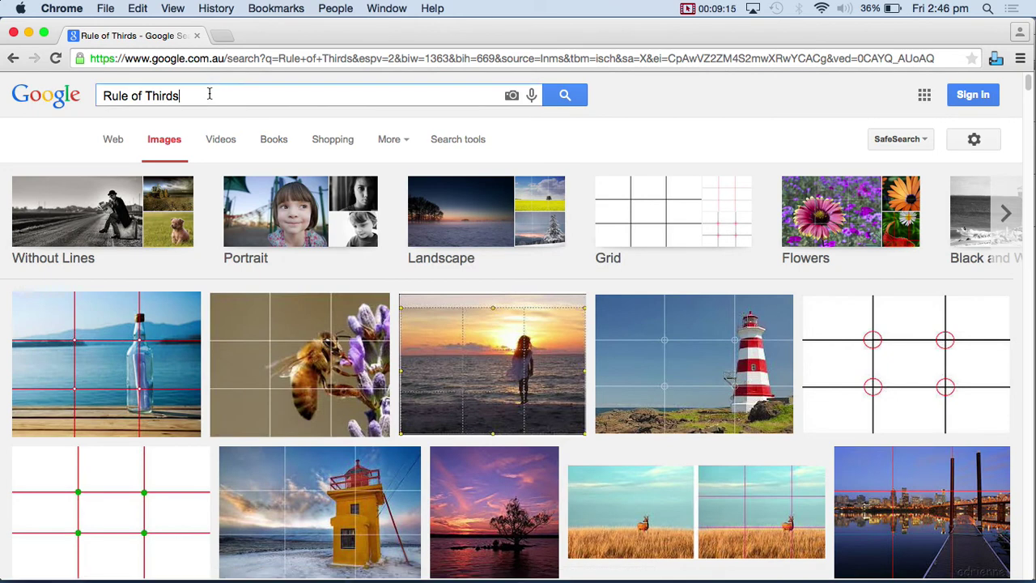
{"action": "key", "text": "shift+alt+Left"}
{"action": "key", "text": "shift+alt+Left"}
{"action": "key", "text": "shift+alt+Left"}
- Search Google Images for 'fibonacci spiral nature' and browse the results
{"action": "type", "text": "fibona"}
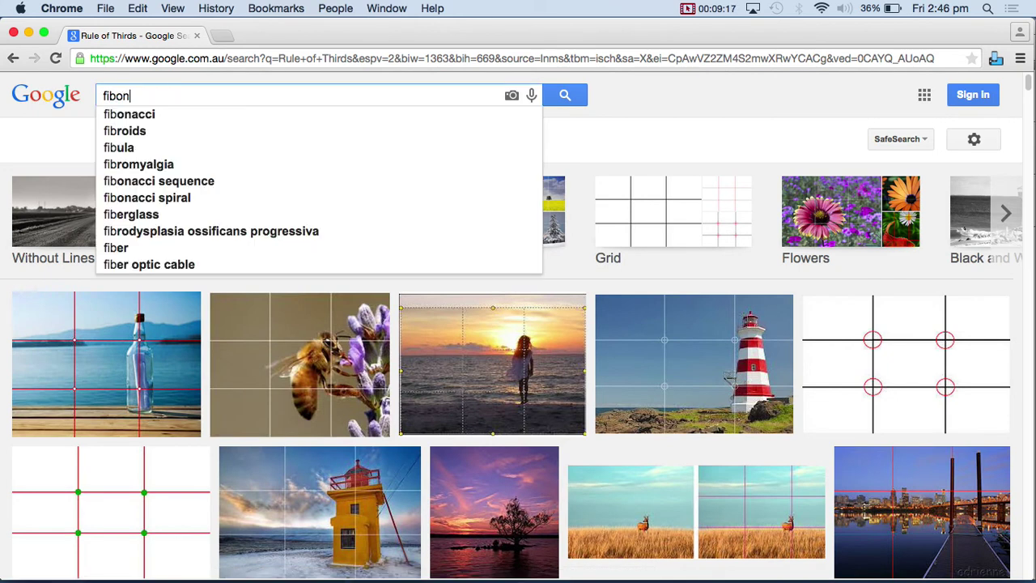
{"action": "key", "text": "Down"}
{"action": "key", "text": "Down"}
{"action": "key", "text": "Down"}
{"action": "type", "text": "nature"}
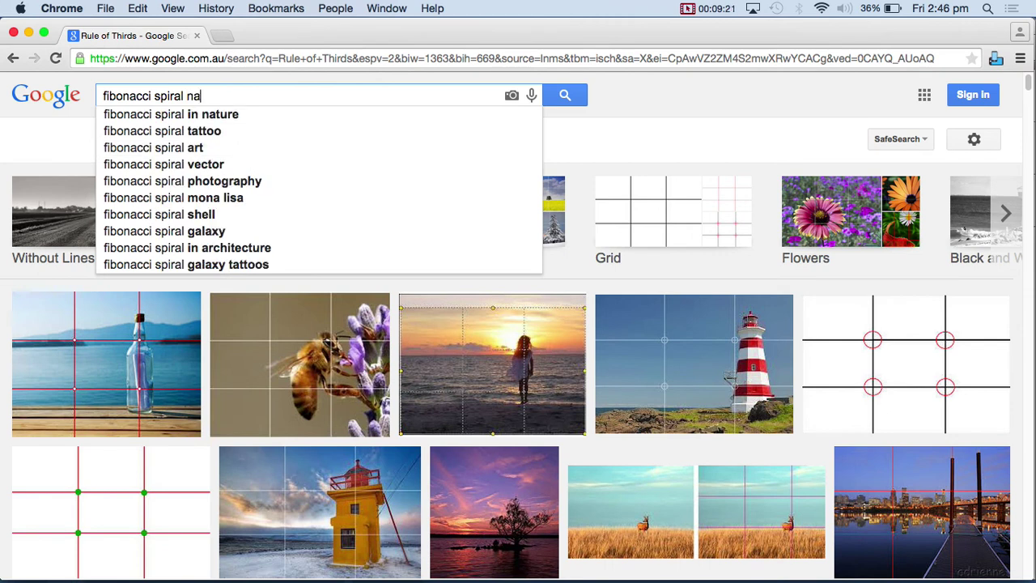
{"action": "key", "text": "Return"}
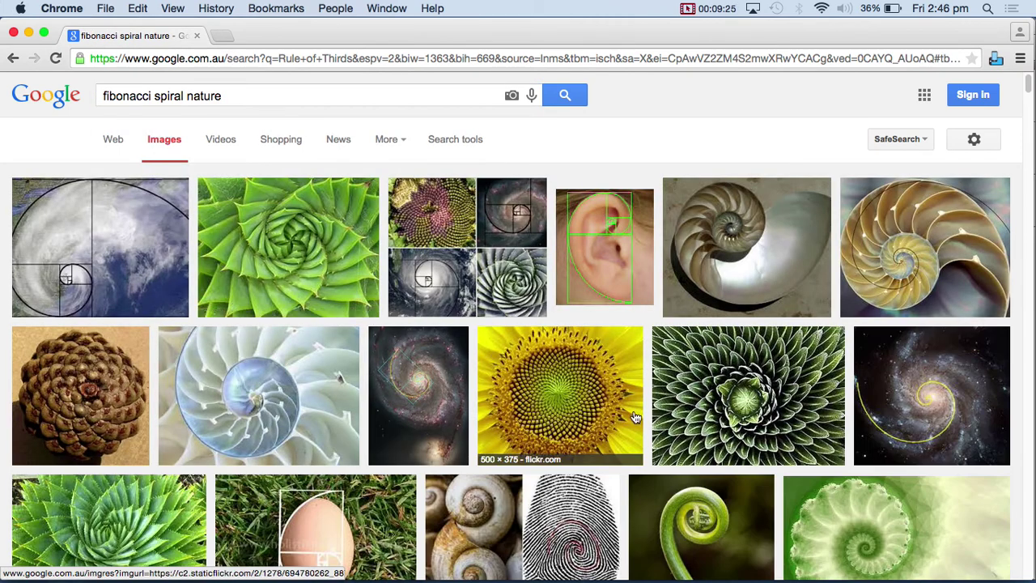
{"action": "scroll", "coordinate": [879, 363], "scroll_direction": "down", "scroll_amount": 3}
{"action": "scroll", "coordinate": [752, 383], "scroll_direction": "down", "scroll_amount": 4}
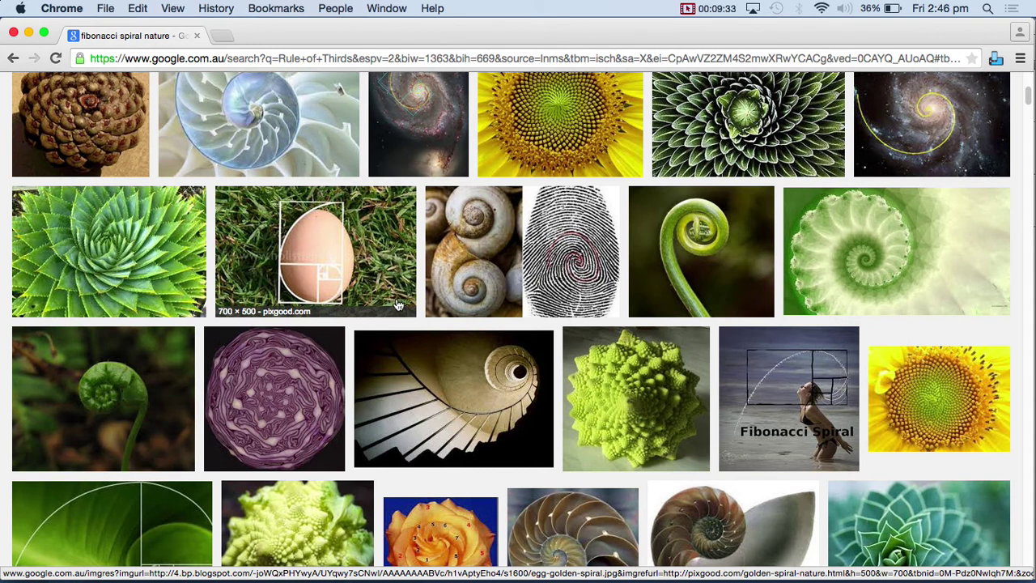
{"action": "scroll", "coordinate": [398, 306], "scroll_direction": "up", "scroll_amount": 7}
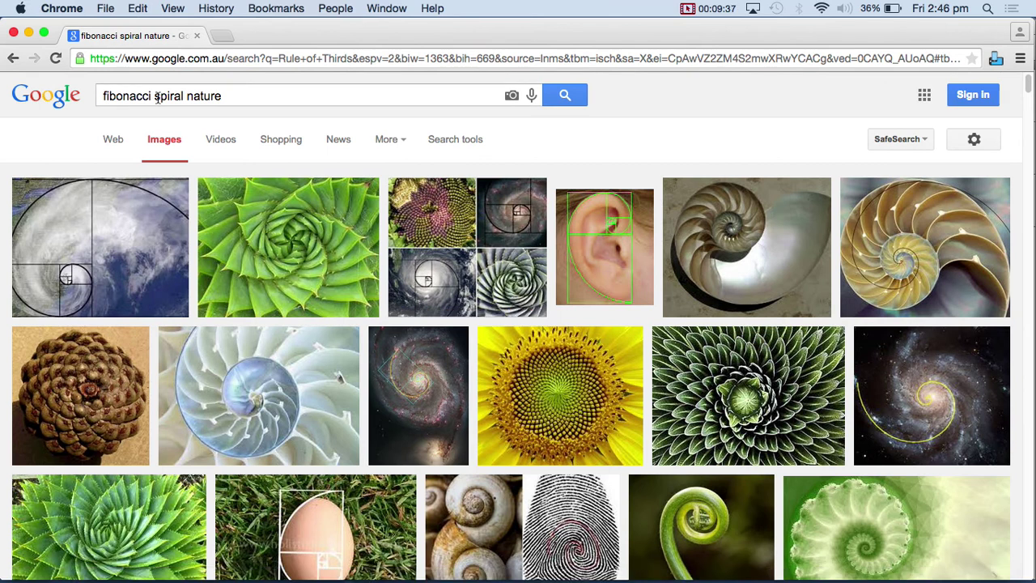
- Change the query to 'fibonacci sequence', run it, and hide Chrome
{"action": "mouse_move", "coordinate": [162, 95]}
{"action": "left_mouse_down"}
{"action": "mouse_move", "coordinate": [446, 79]}
{"action": "mouse_move", "coordinate": [156, 96]}
{"action": "left_mouse_up"}
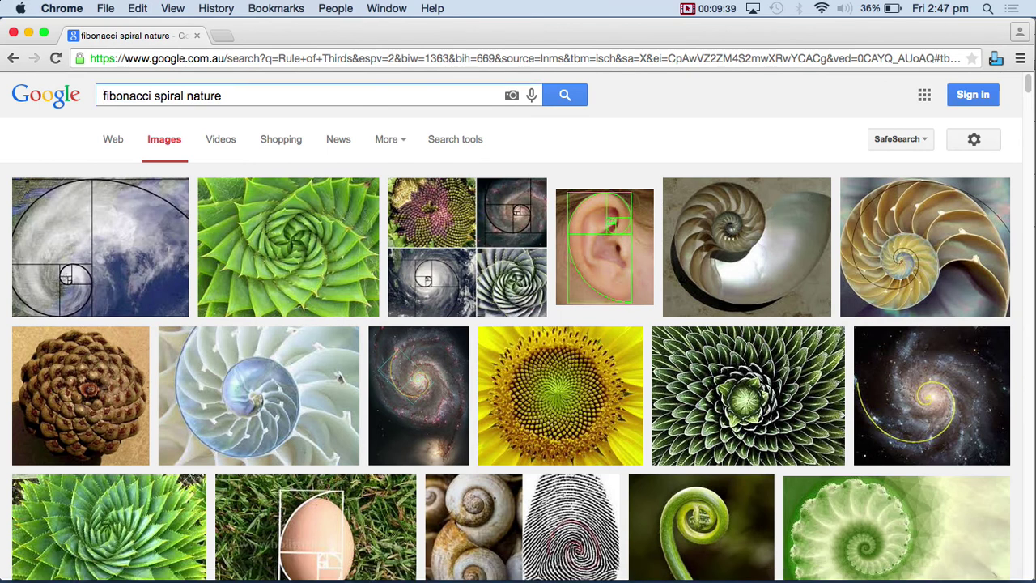
{"action": "key", "text": "alt+shift+Right"}
{"action": "key", "text": "alt+shift+Left"}
{"action": "key", "text": "alt+shift+Left"}
{"action": "key", "text": "Right"}
{"action": "key", "text": "BackSpace"}
{"action": "key", "text": "BackSpace"}
{"action": "key", "text": "BackSpace"}
{"action": "key", "text": "Delete"}
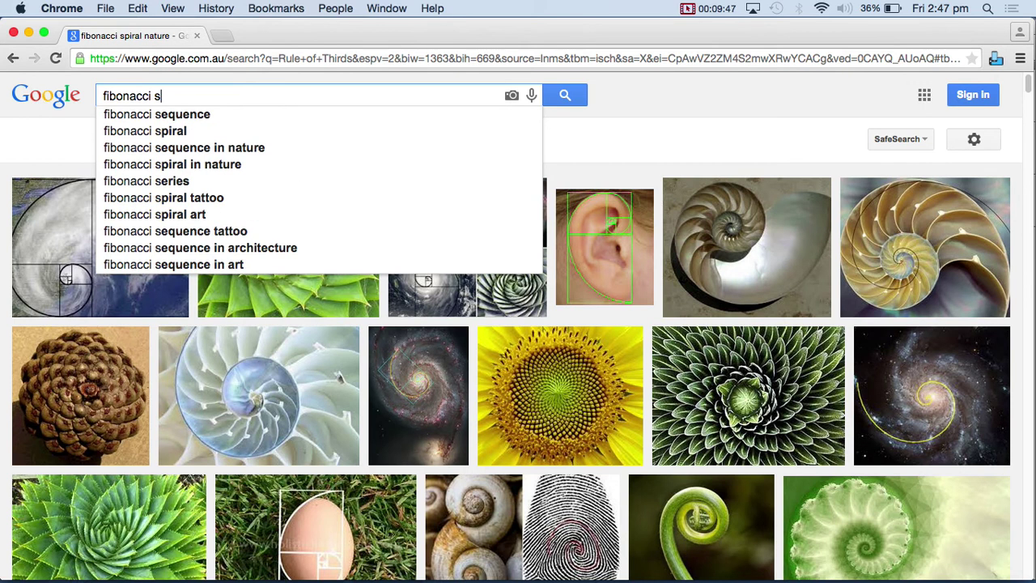
{"action": "key", "text": "Down"}
{"action": "key", "text": "Return"}
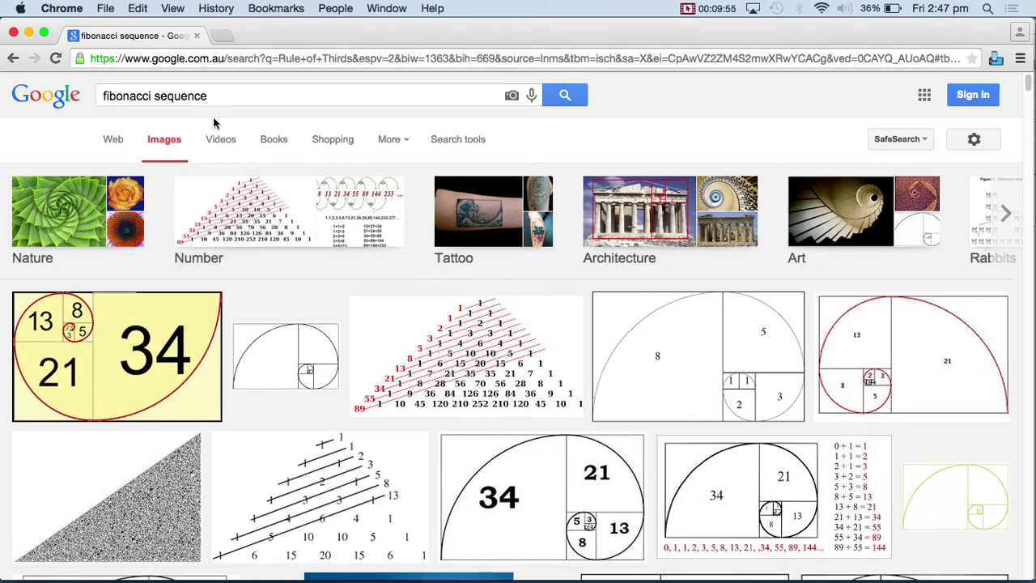
{"action": "key", "text": "super+h"}
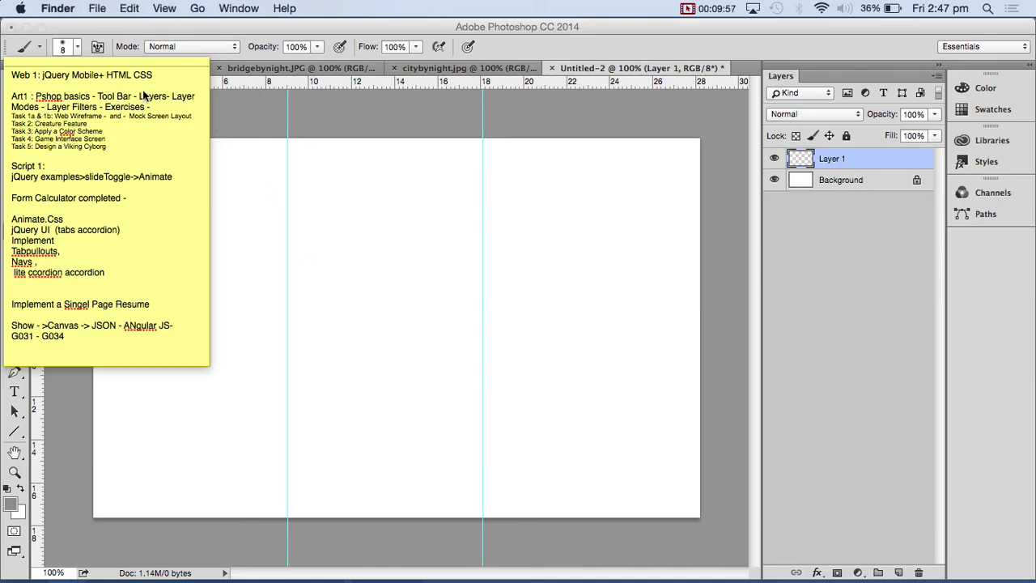
- Add horizontal guides near 6 cm and 12 cm, then marquee-select the left third column
{"action": "left_click", "coordinate": [139, 73]}
{"action": "key", "text": "super+h"}
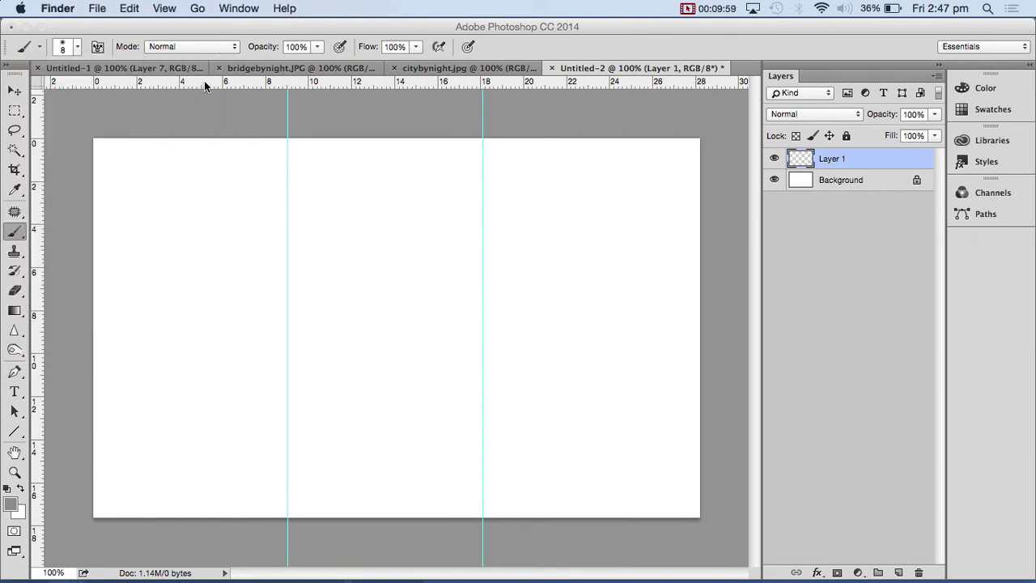
{"action": "left_click", "coordinate": [205, 144]}
{"action": "left_click_drag", "start_coordinate": [191, 82], "coordinate": [143, 267]}
{"action": "left_click_drag", "start_coordinate": [208, 87], "coordinate": [175, 382]}
{"action": "left_click_drag", "start_coordinate": [170, 399], "coordinate": [169, 398]}
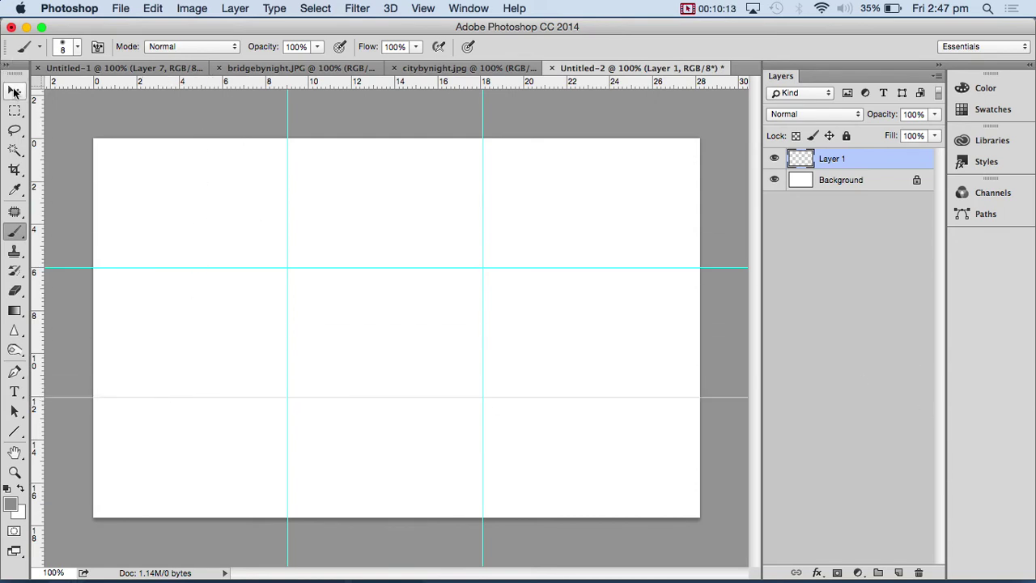
{"action": "left_click", "coordinate": [14, 113]}
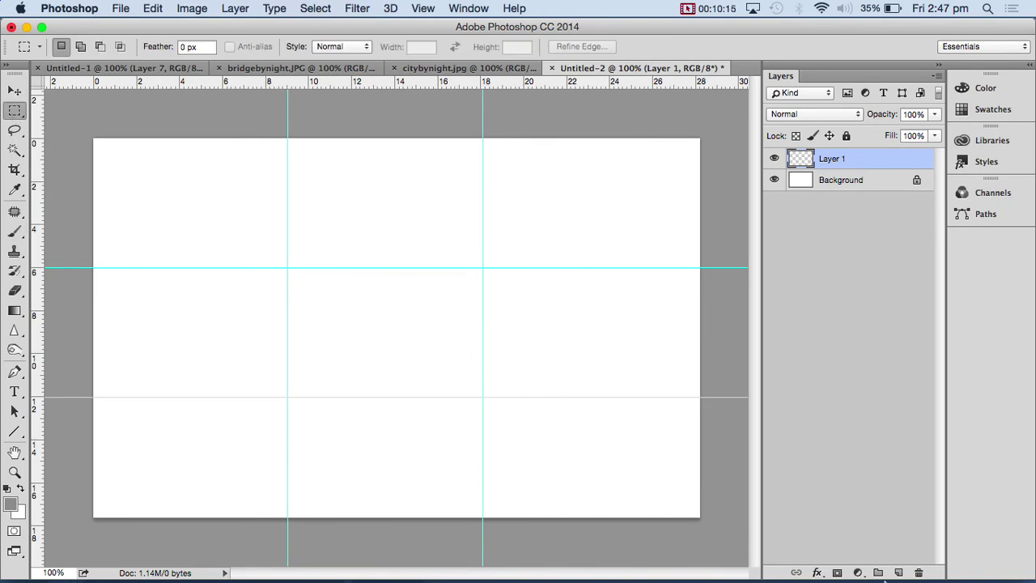
{"action": "left_click_drag", "start_coordinate": [93, 139], "coordinate": [292, 518]}
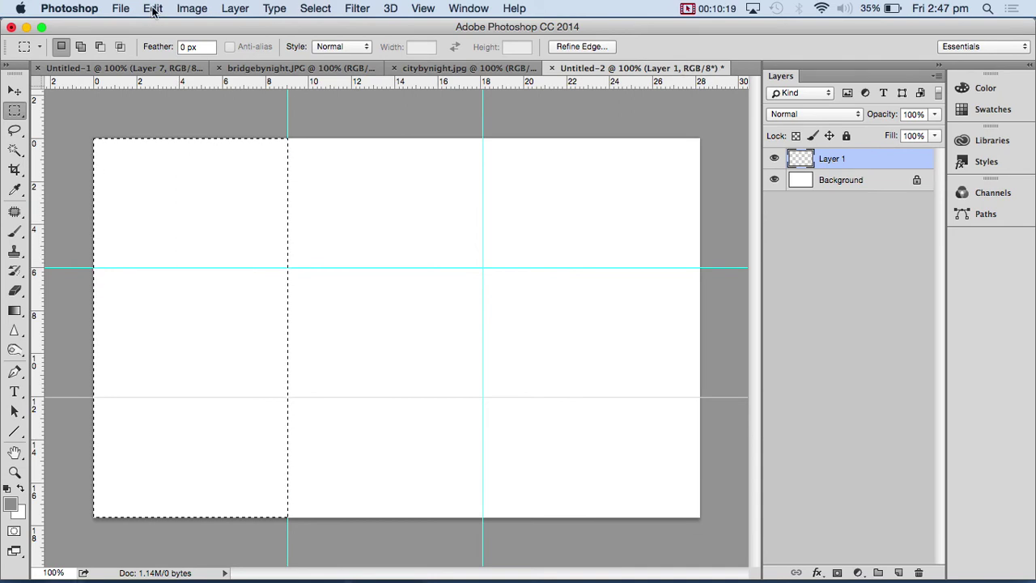
- Fill the selected left column with bright red foreground colour
{"action": "left_click", "coordinate": [153, 8]}
{"action": "left_click", "coordinate": [195, 236]}
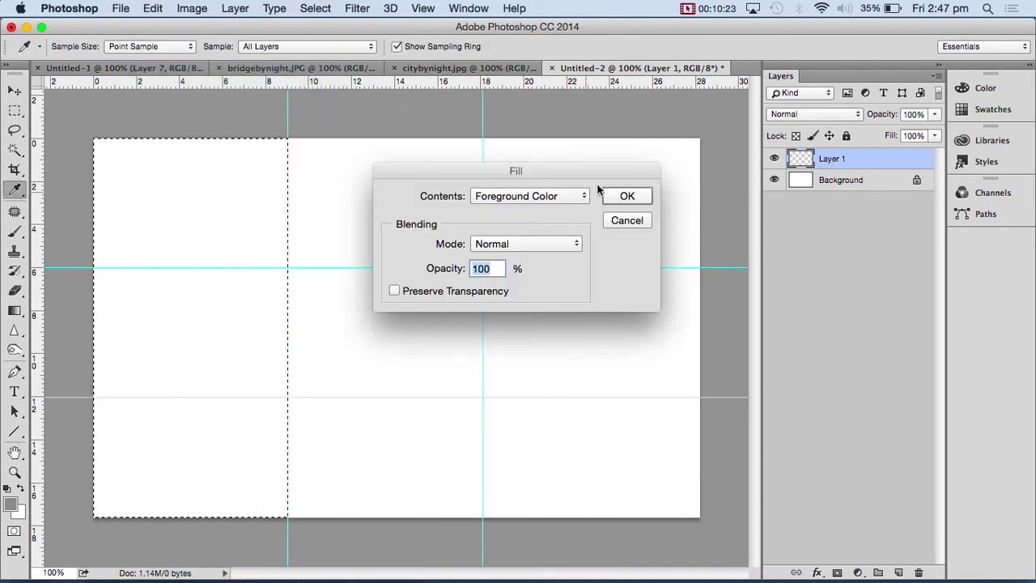
{"action": "left_click", "coordinate": [628, 221]}
{"action": "left_click", "coordinate": [10, 504]}
{"action": "left_click", "coordinate": [477, 130]}
{"action": "left_click", "coordinate": [599, 123]}
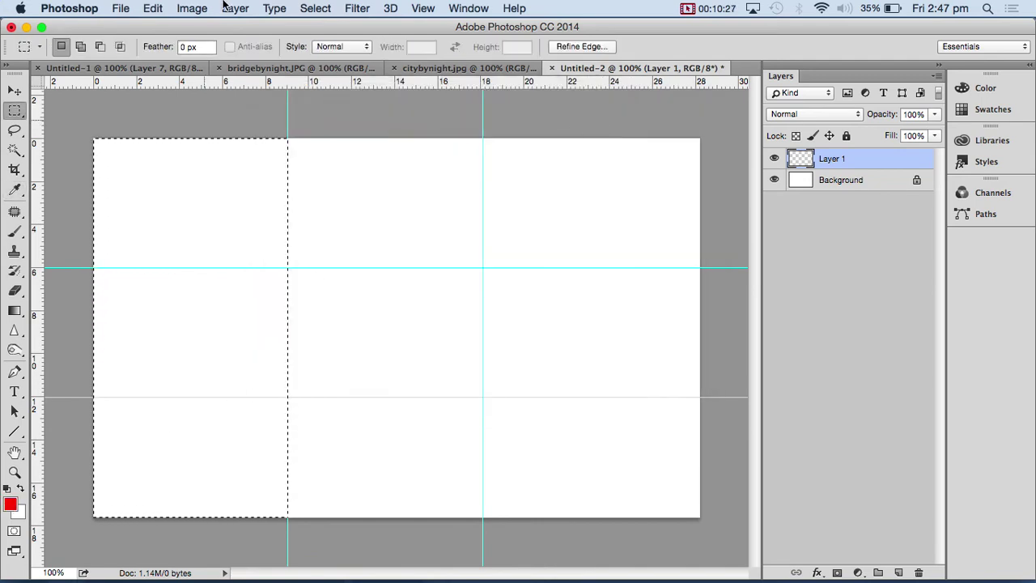
{"action": "left_click", "coordinate": [145, 8]}
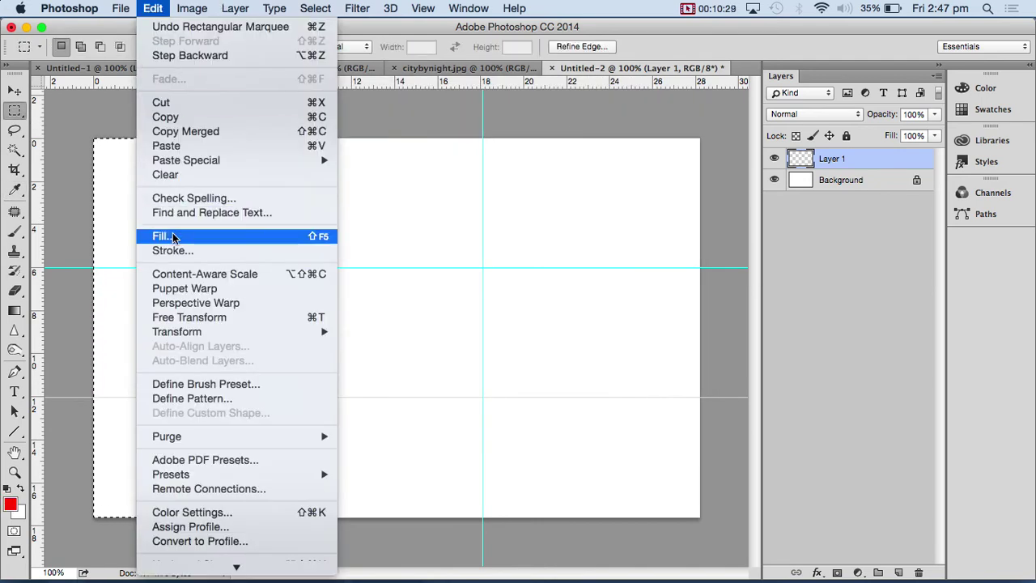
{"action": "left_click", "coordinate": [173, 236]}
{"action": "left_click", "coordinate": [624, 196]}
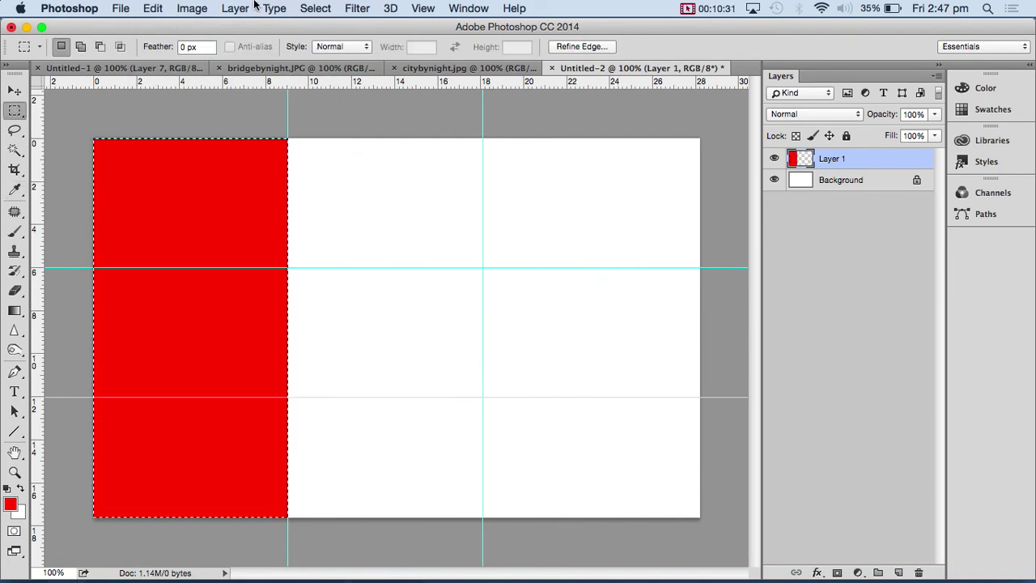
- Darken the red with Hue/Saturation Lightness -36 and deselect
{"action": "left_click", "coordinate": [192, 8]}
{"action": "mouse_move", "coordinate": [203, 50]}
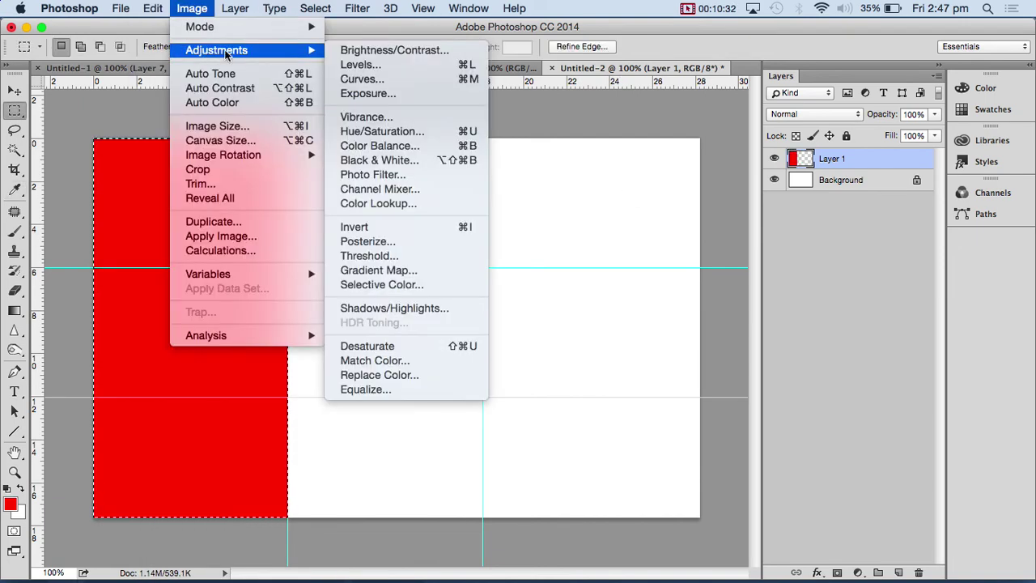
{"action": "left_click", "coordinate": [409, 131]}
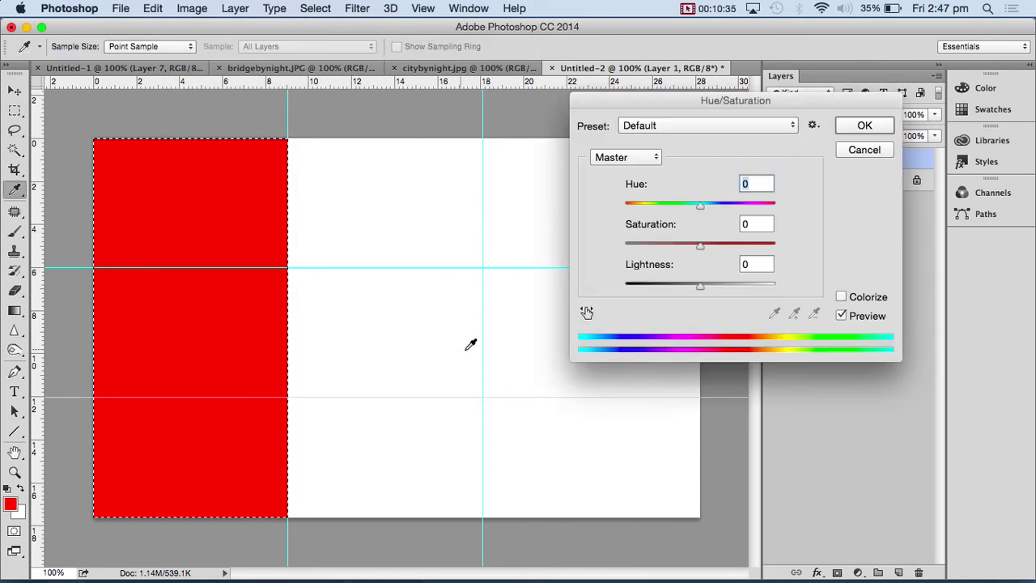
{"action": "left_click", "coordinate": [672, 288]}
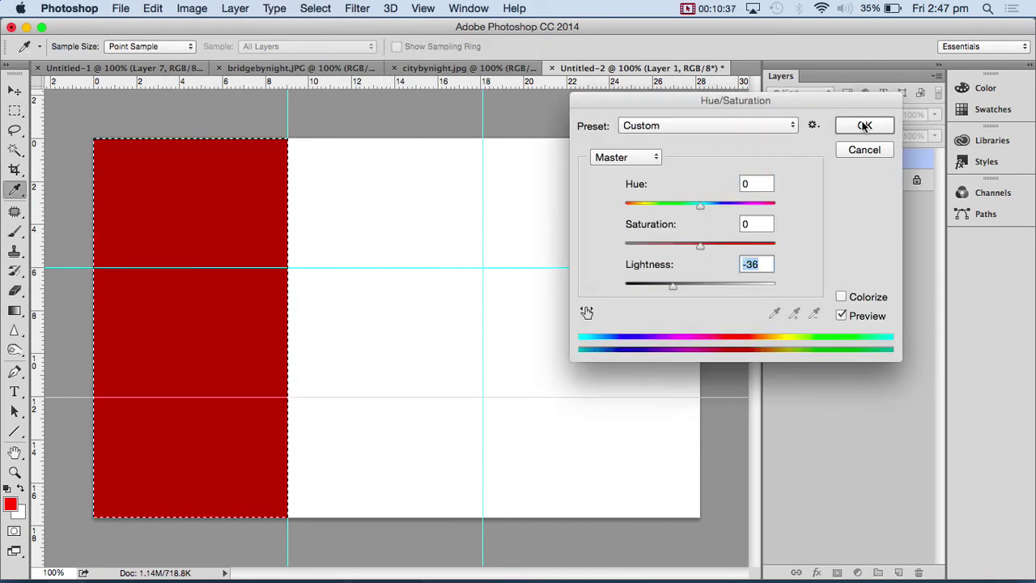
{"action": "left_click", "coordinate": [864, 125]}
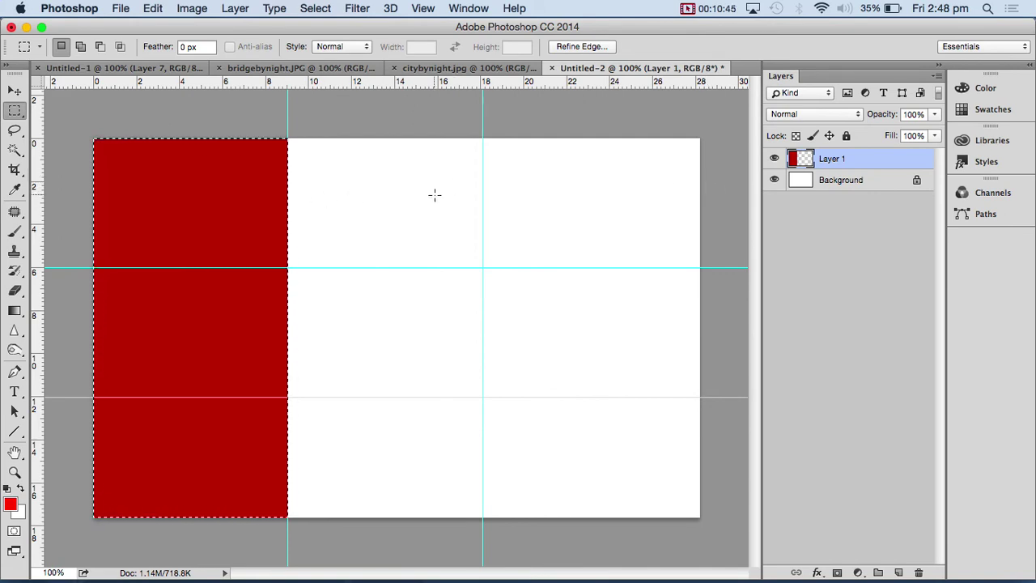
{"action": "key", "text": "super+d"}
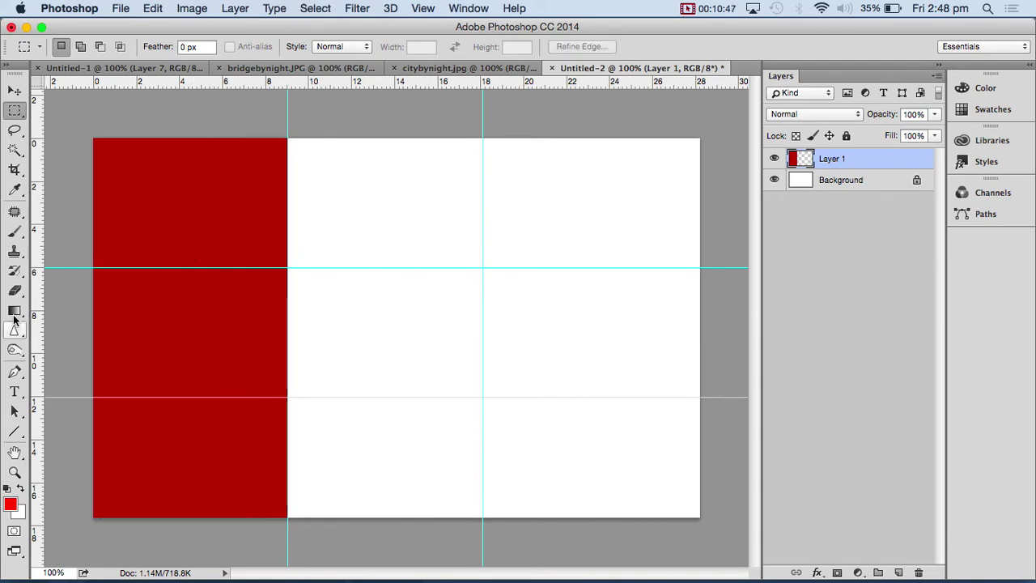
- On a new layer, draw a white (ffffff) pixel rounded rectangle inside the red panel
{"action": "left_click", "coordinate": [919, 573]}
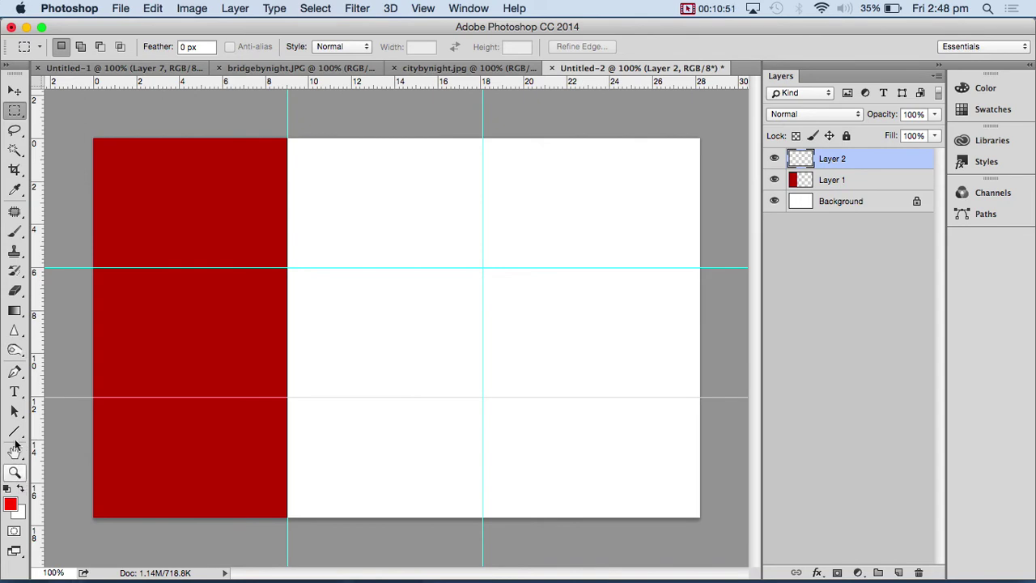
{"action": "left_click", "coordinate": [21, 437]}
{"action": "left_click", "coordinate": [21, 434]}
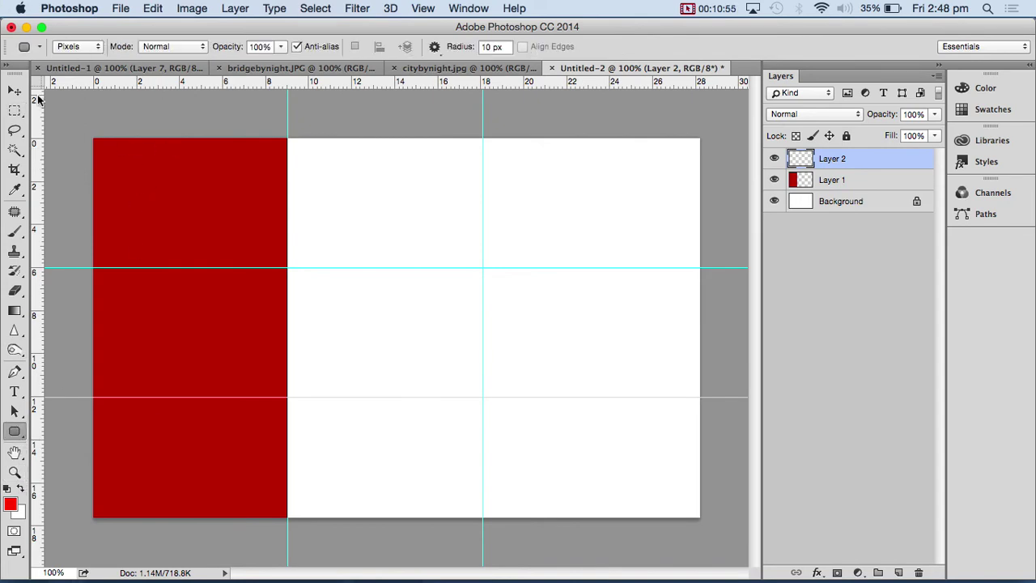
{"action": "left_click", "coordinate": [89, 50]}
{"action": "left_click", "coordinate": [77, 46]}
{"action": "left_click", "coordinate": [11, 503]}
{"action": "type", "text": "ffffff"}
{"action": "left_click", "coordinate": [625, 119]}
{"action": "left_click_drag", "start_coordinate": [141, 172], "coordinate": [229, 292]}
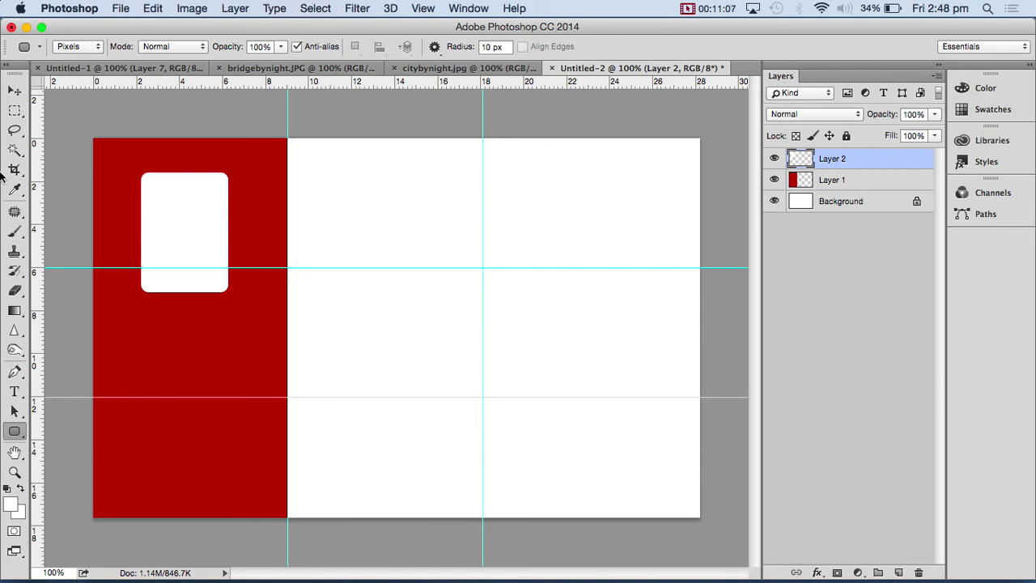
- Add vertical guides at 6.28 cm and 2.22 cm and move the rectangle slightly lower
{"action": "left_click", "coordinate": [14, 393]}
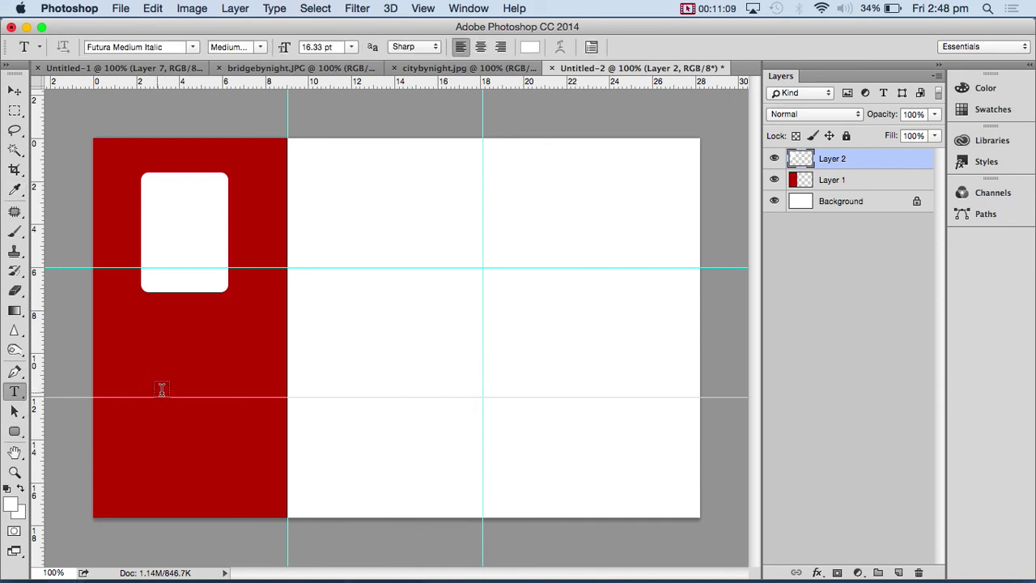
{"action": "left_click", "coordinate": [16, 90]}
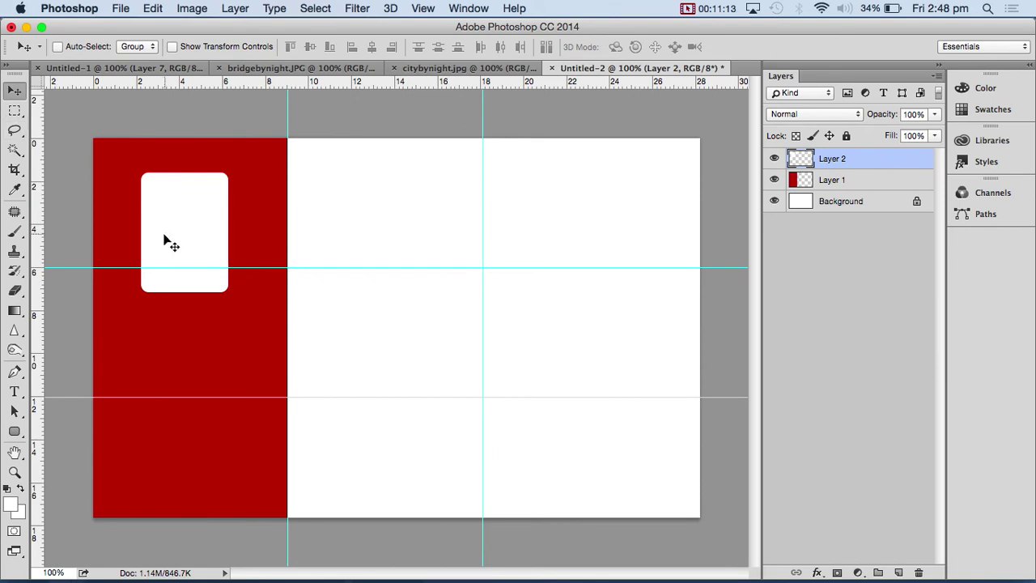
{"action": "left_click_drag", "start_coordinate": [36, 303], "coordinate": [232, 293]}
{"action": "left_click_drag", "start_coordinate": [38, 290], "coordinate": [141, 296]}
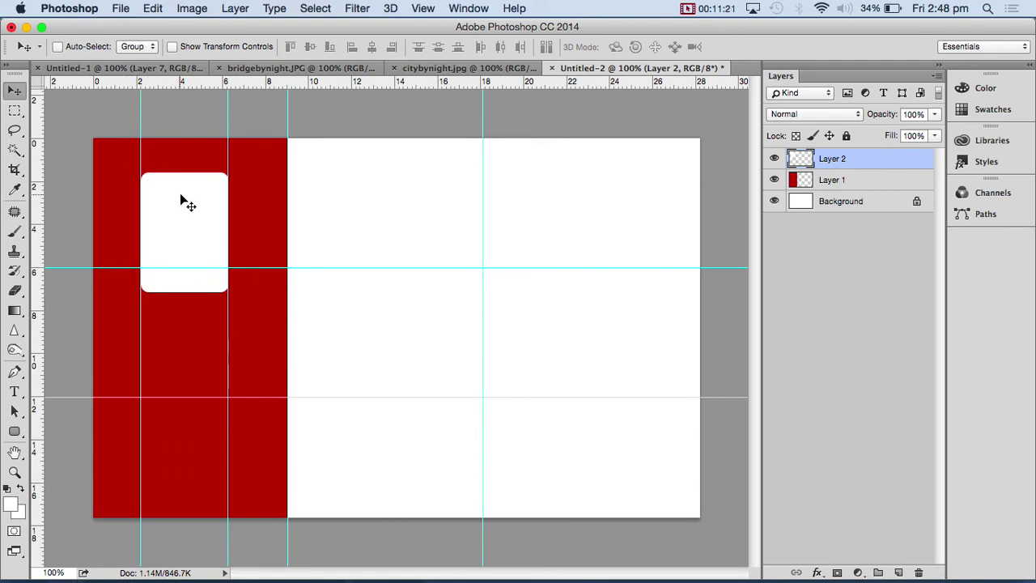
{"action": "left_click_drag", "start_coordinate": [196, 198], "coordinate": [197, 241]}
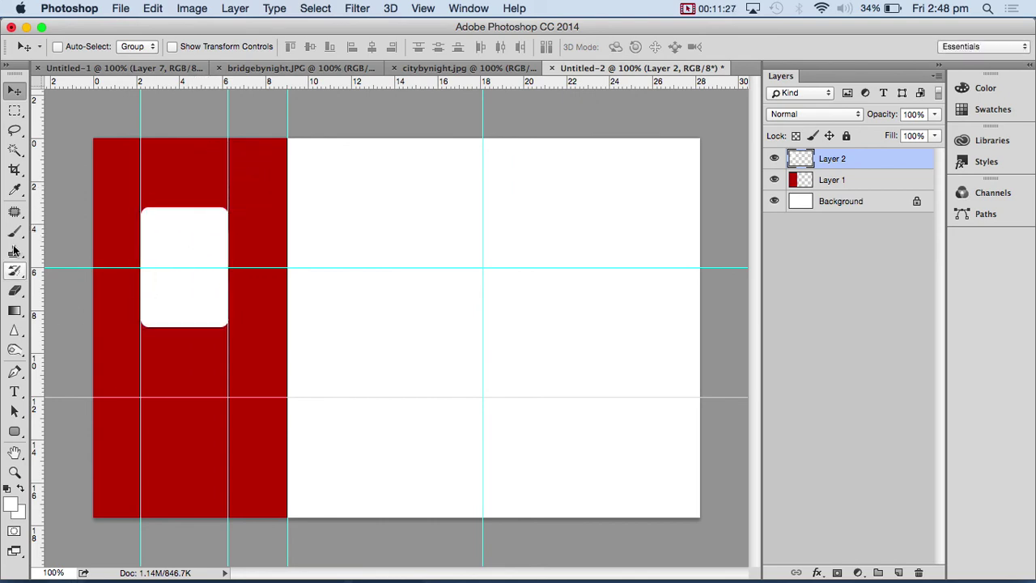
{"action": "left_click", "coordinate": [14, 394]}
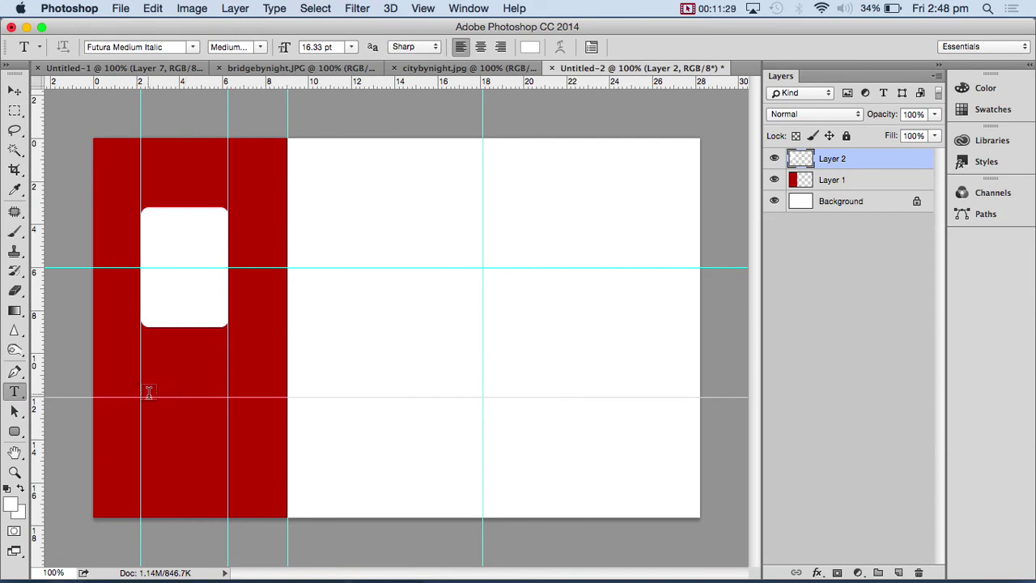
- Type the person's name on the red panel, enlarge it about 170%, and duplicate it below
{"action": "left_click", "coordinate": [145, 394]}
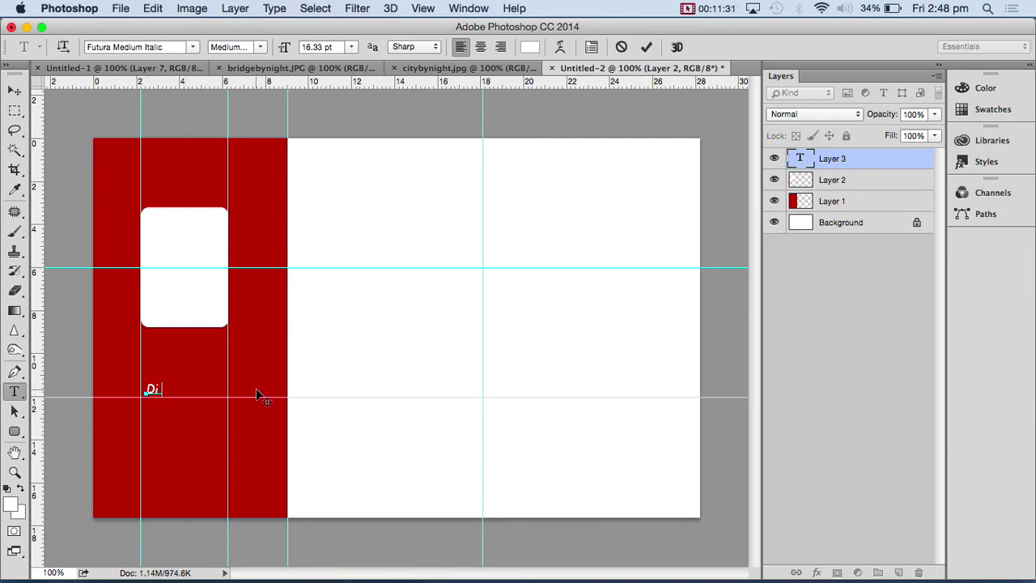
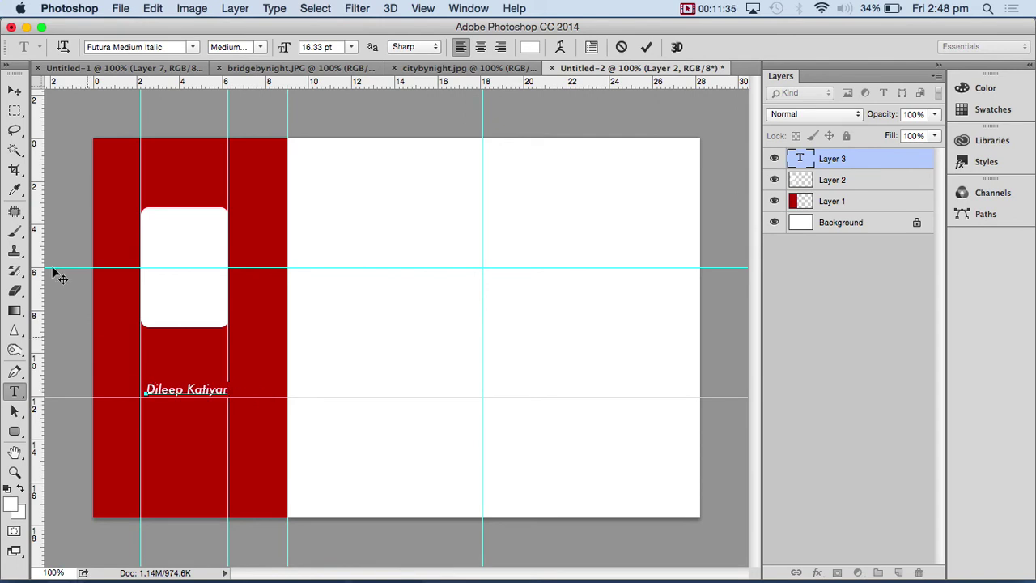
{"action": "left_click", "coordinate": [14, 90]}
{"action": "key", "text": "super+t"}
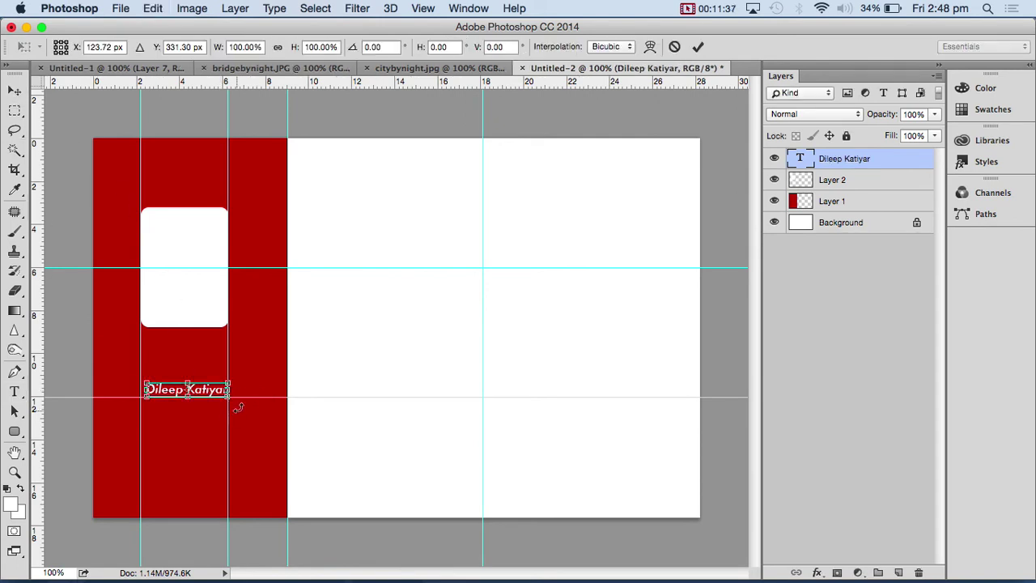
{"action": "left_click_drag", "start_coordinate": [230, 398], "coordinate": [253, 415]}
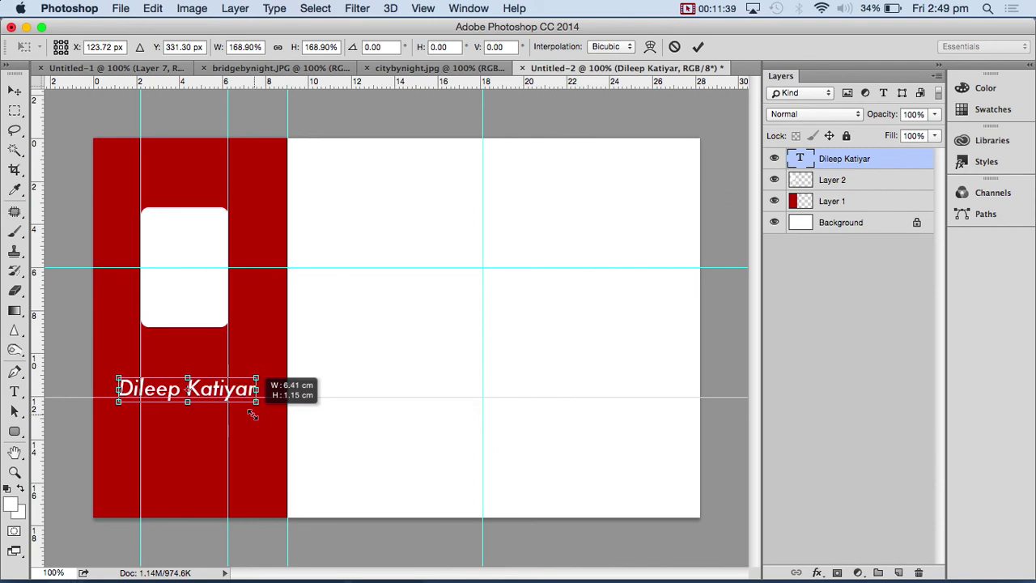
{"action": "key", "text": "Return"}
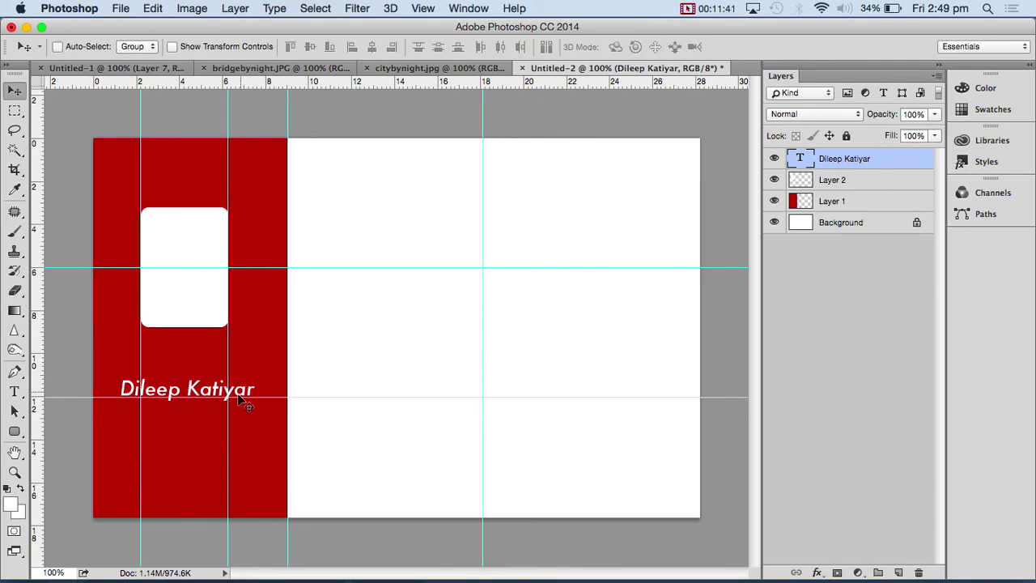
{"action": "left_click_drag", "start_coordinate": [189, 403], "coordinate": [188, 421]}
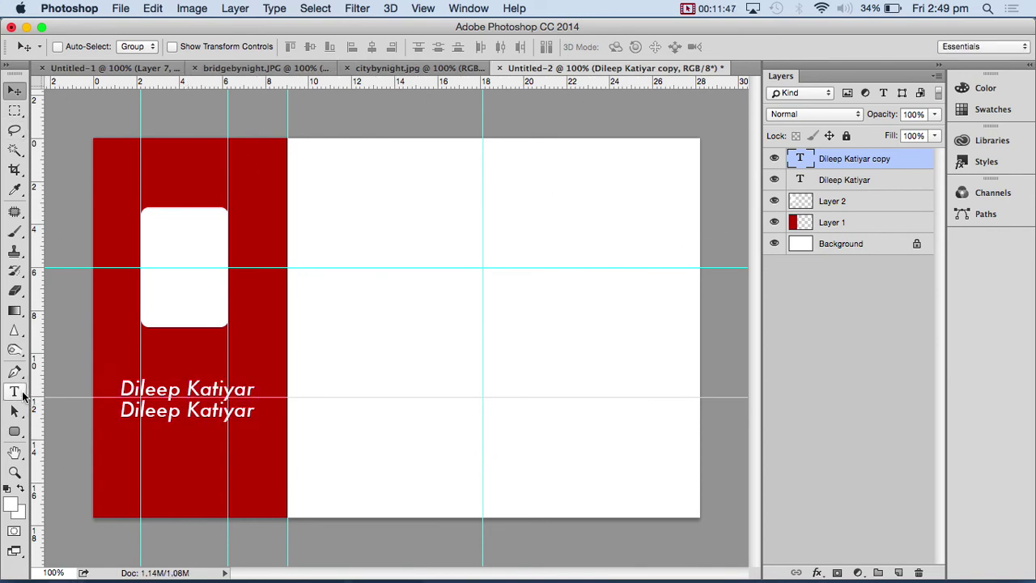
- Set the lower duplicate line to 18 pt and nudge it into position
{"action": "left_click", "coordinate": [19, 393]}
{"action": "triple_click", "coordinate": [186, 421]}
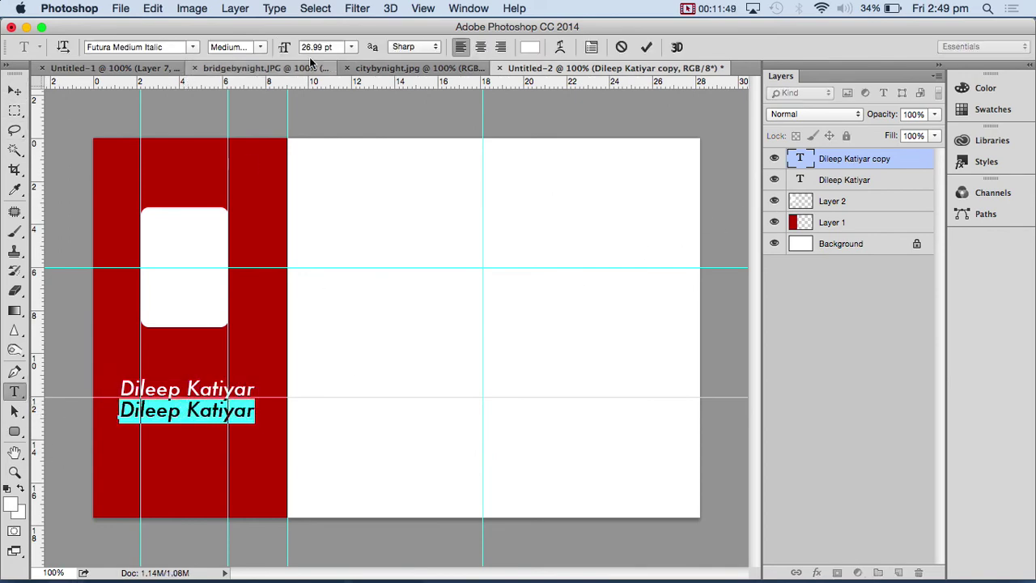
{"action": "left_click", "coordinate": [353, 47]}
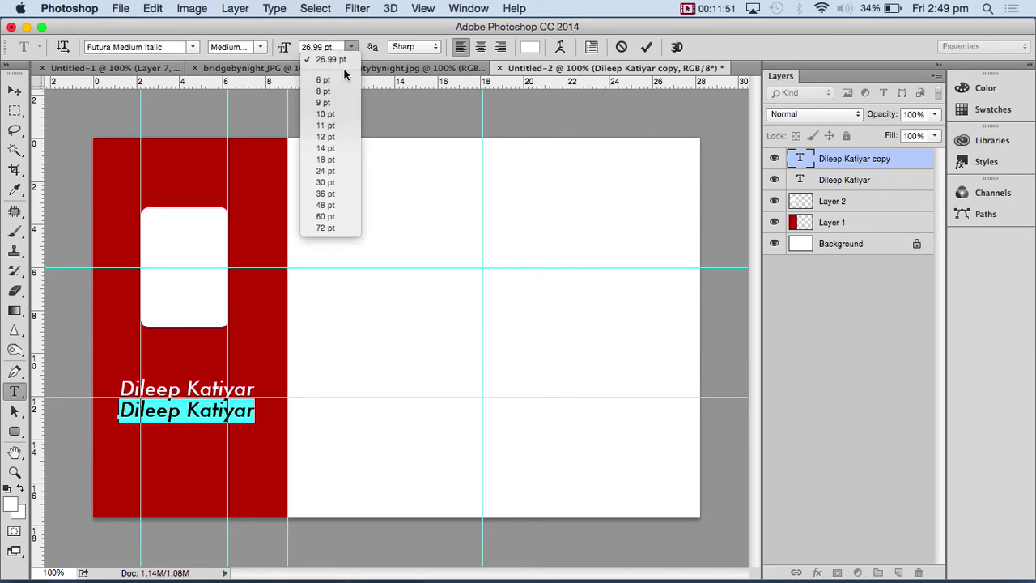
{"action": "left_click", "coordinate": [344, 164]}
{"action": "left_click", "coordinate": [14, 90]}
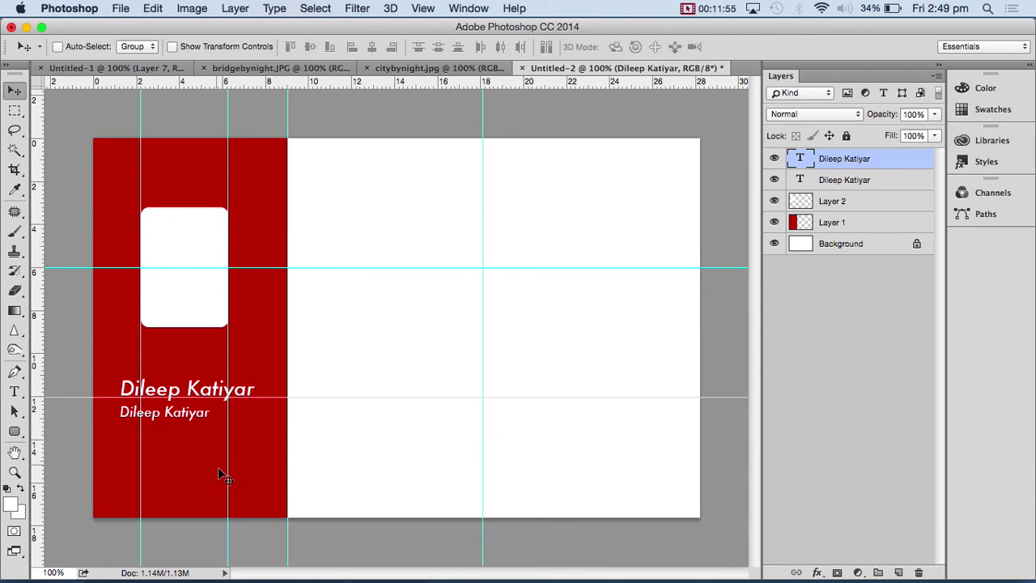
{"action": "left_click_drag", "start_coordinate": [194, 431], "coordinate": [233, 416]}
{"action": "key", "text": "Left"}
{"action": "key", "text": "Left"}
{"action": "key", "text": "Left"}
{"action": "key", "text": "Left"}
{"action": "key", "text": "Down"}
{"action": "key", "text": "Down"}
{"action": "key", "text": "Left"}
{"action": "key", "text": "Left"}
{"action": "key", "text": "Down"}
{"action": "key", "text": "Down"}
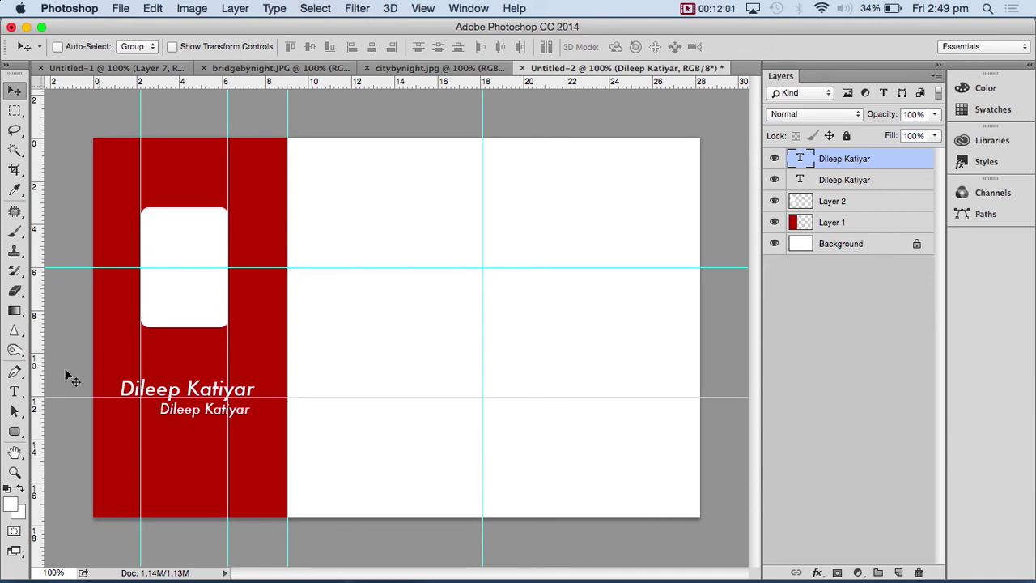
- Retype it as 'Awesomeness Personified' and centre the tagline under the name
{"action": "left_click", "coordinate": [16, 392]}
{"action": "triple_click", "coordinate": [197, 411]}
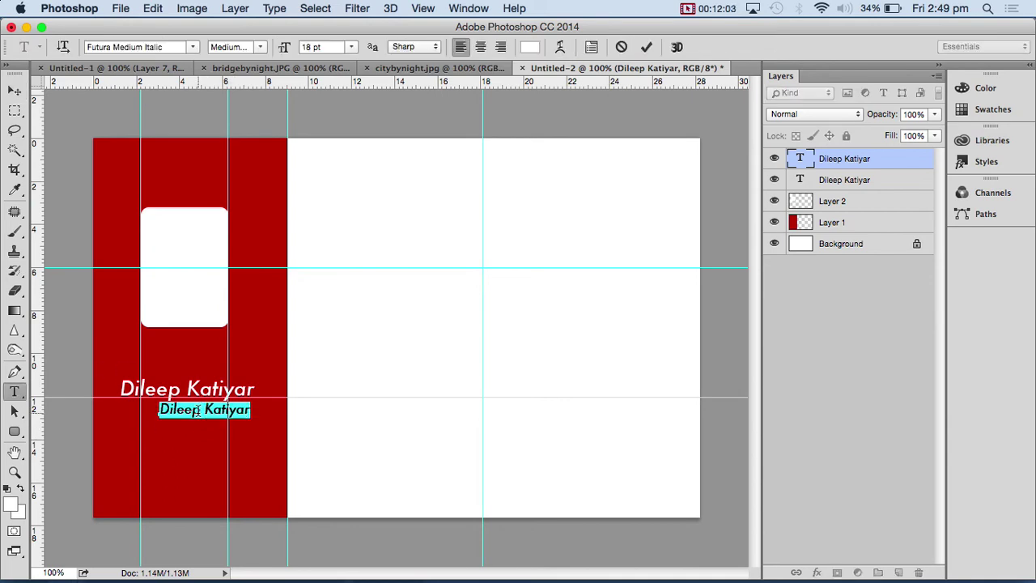
{"action": "type", "text": "Awesomeness Person"}
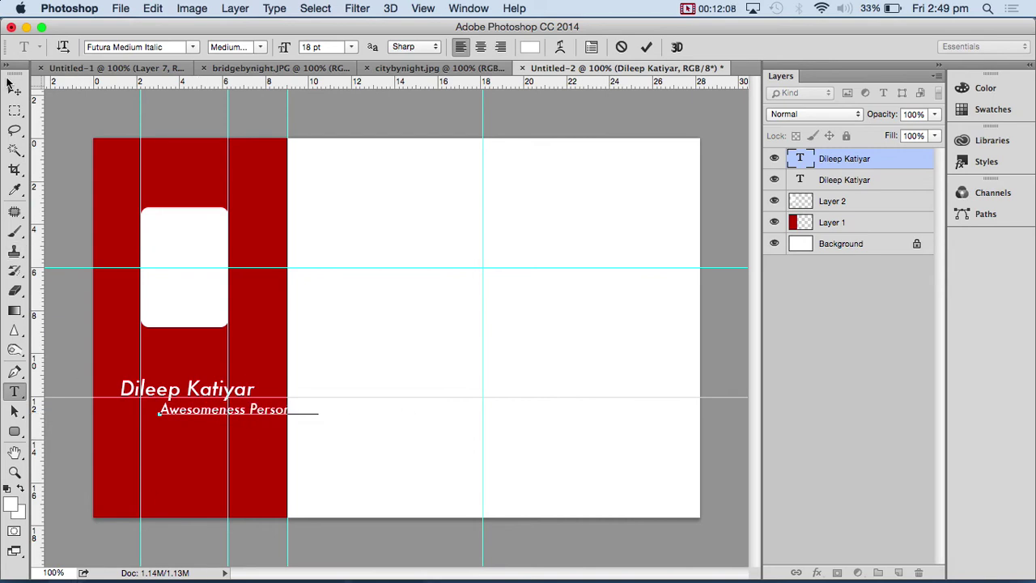
{"action": "left_click", "coordinate": [15, 89]}
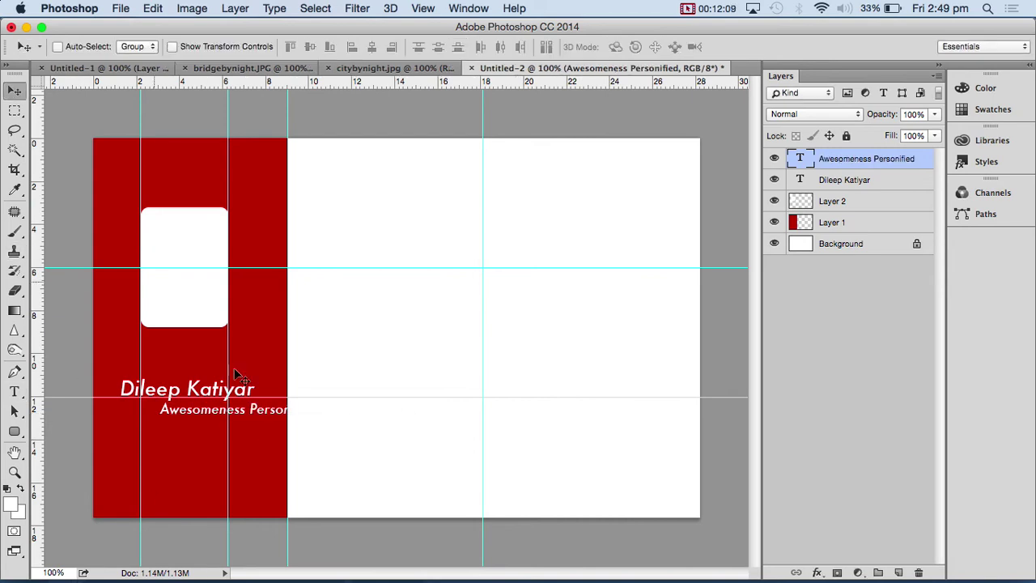
{"action": "left_click_drag", "start_coordinate": [258, 414], "coordinate": [203, 415]}
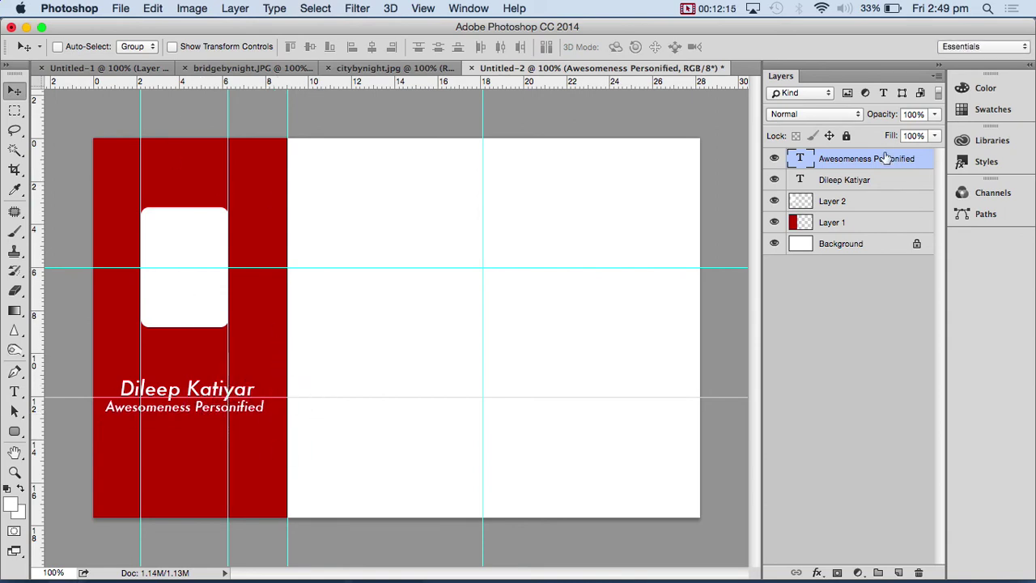
{"action": "key", "text": "super"}
{"action": "left_click_drag", "start_coordinate": [195, 410], "coordinate": [567, 414]}
{"action": "key", "text": "super+z"}
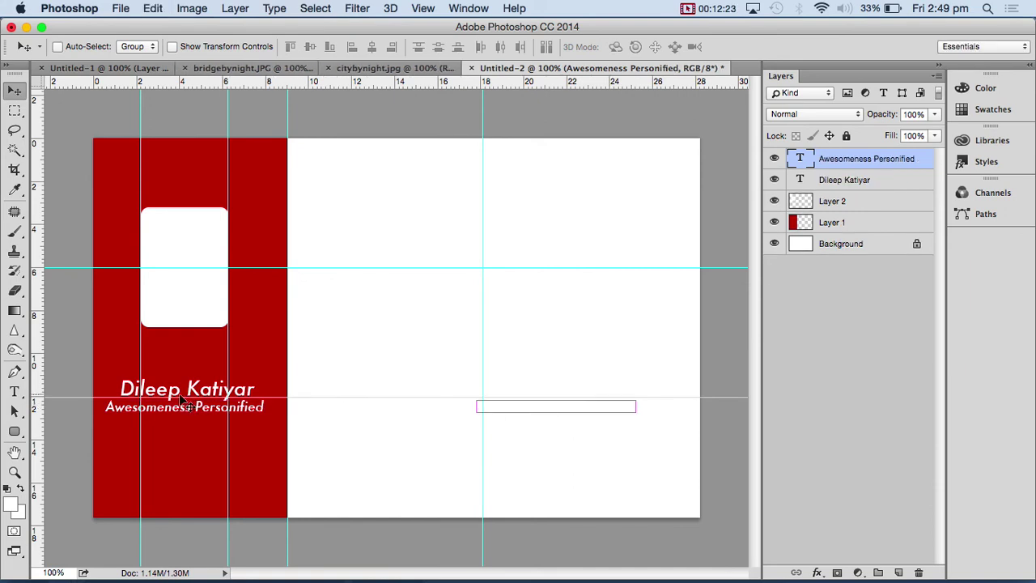
{"action": "left_click", "coordinate": [860, 185]}
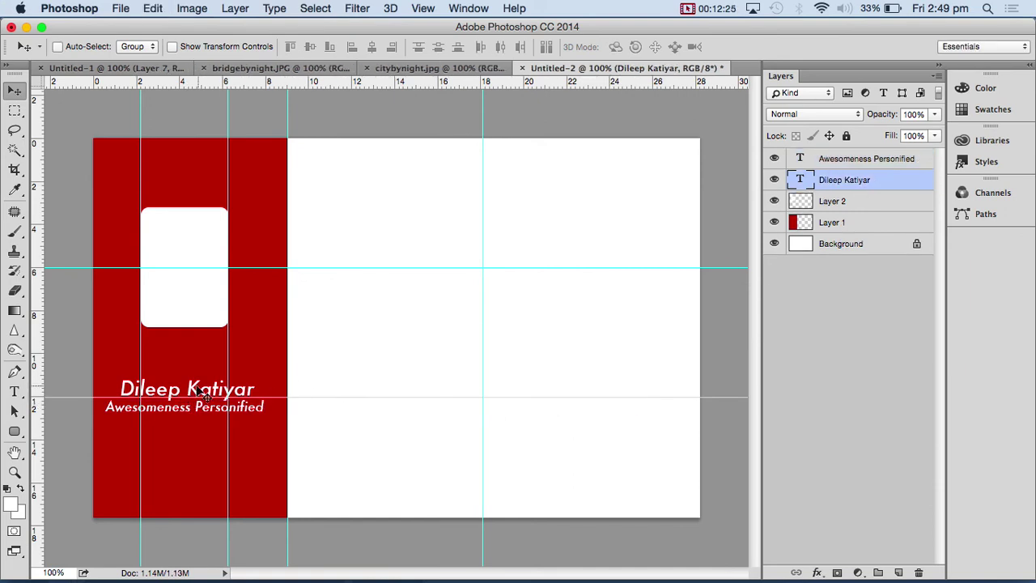
- Copy the name onto the white area, colour it dark red, and shift it 50 px left
{"action": "left_click_drag", "start_coordinate": [195, 388], "coordinate": [539, 260]}
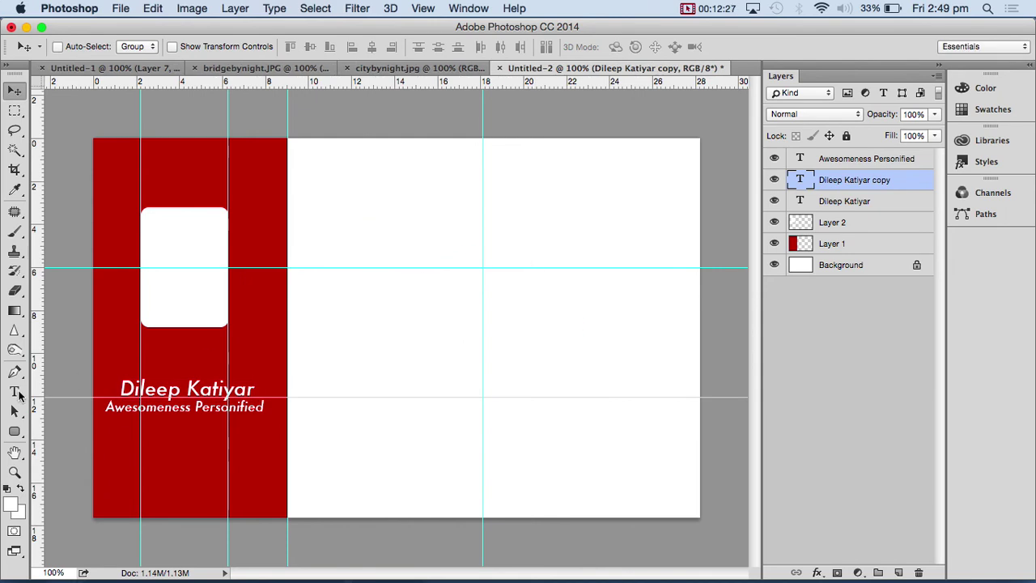
{"action": "key", "text": "t"}
{"action": "left_click", "coordinate": [529, 46]}
{"action": "left_click_drag", "start_coordinate": [412, 163], "coordinate": [476, 299]}
{"action": "left_click", "coordinate": [656, 120]}
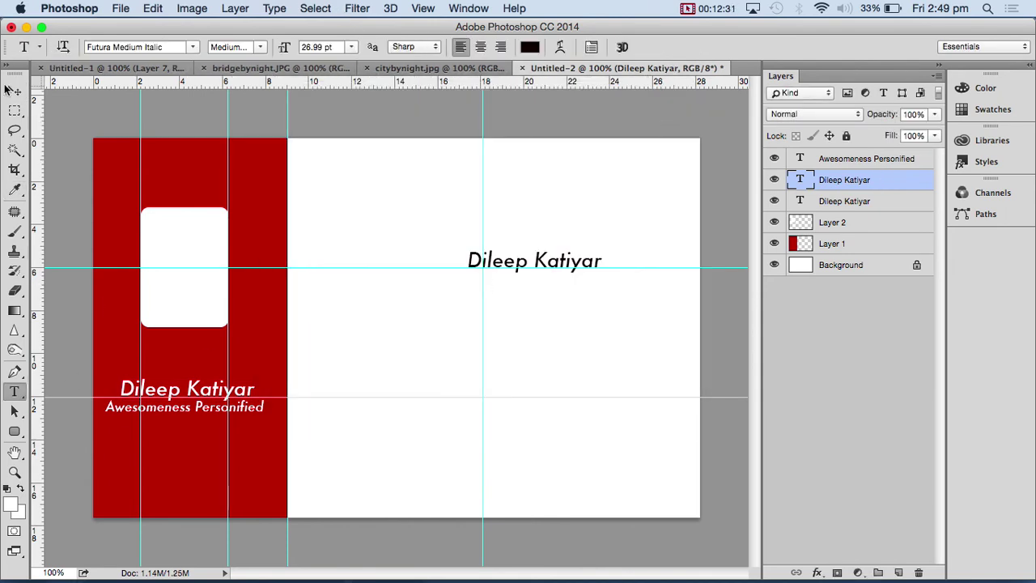
{"action": "left_click", "coordinate": [14, 90]}
{"action": "left_click_drag", "start_coordinate": [519, 263], "coordinate": [478, 263]}
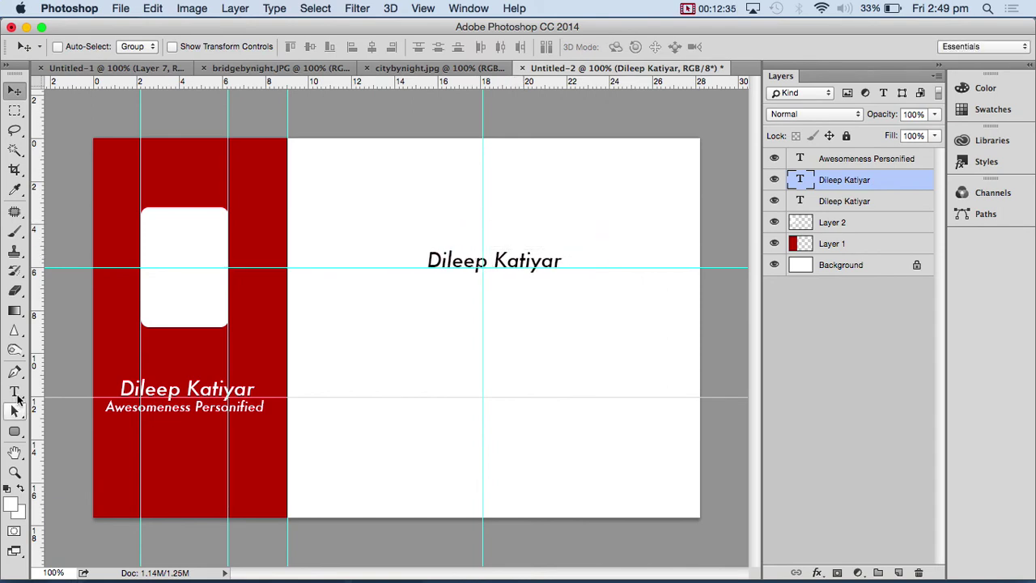
- Retype the copy as company text in Futura Condensed ExtraBold, centre-aligned
{"action": "left_click", "coordinate": [14, 391]}
{"action": "double_click", "coordinate": [502, 259]}
{"action": "left_click", "coordinate": [502, 260]}
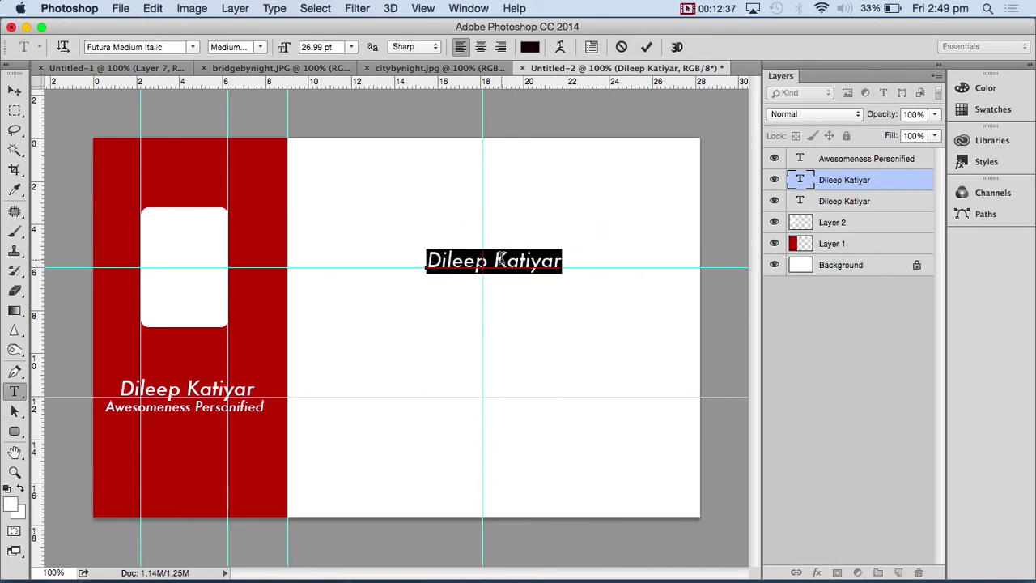
{"action": "type", "text": "My S"}
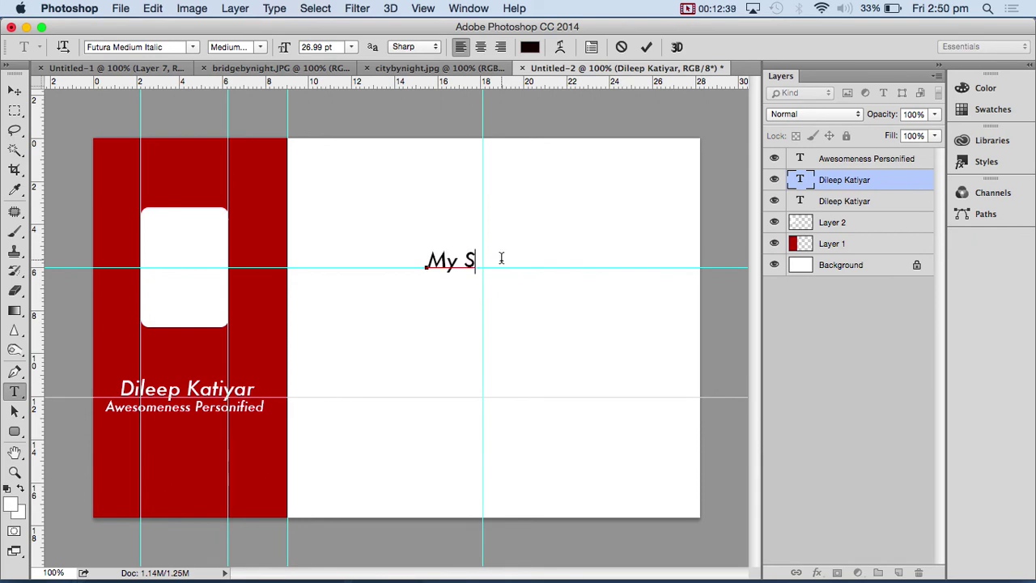
{"action": "key", "text": "BackSpace"}
{"action": "key", "text": "BackSpace"}
{"action": "key", "text": "BackSpace"}
{"action": "key", "text": "BackSpace"}
{"action": "key", "text": "BackSpace"}
{"action": "key", "text": "BackSpace"}
{"action": "type", "text": "Compnay"}
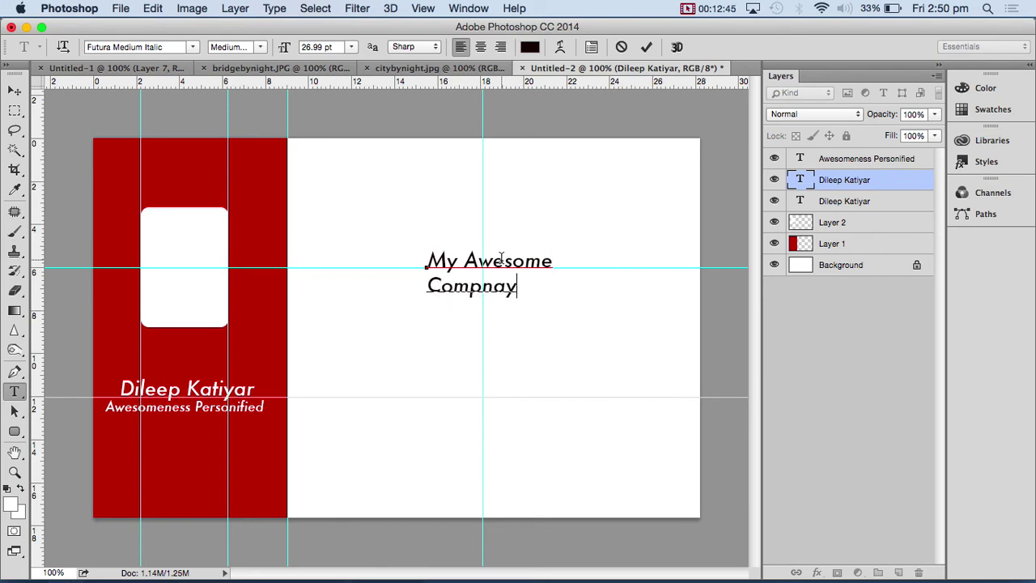
{"action": "left_click_drag", "start_coordinate": [518, 288], "coordinate": [423, 255]}
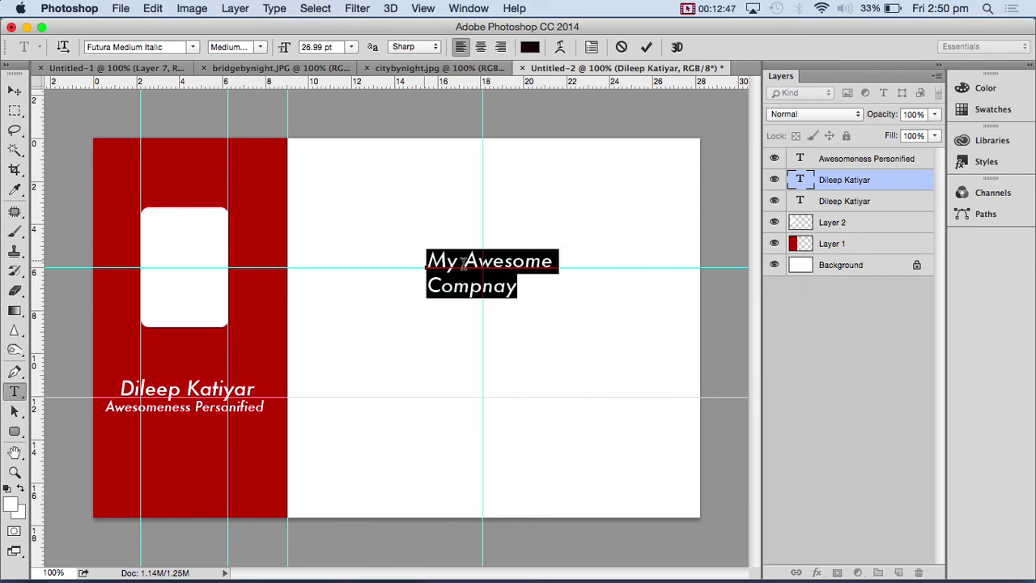
{"action": "left_click", "coordinate": [129, 46]}
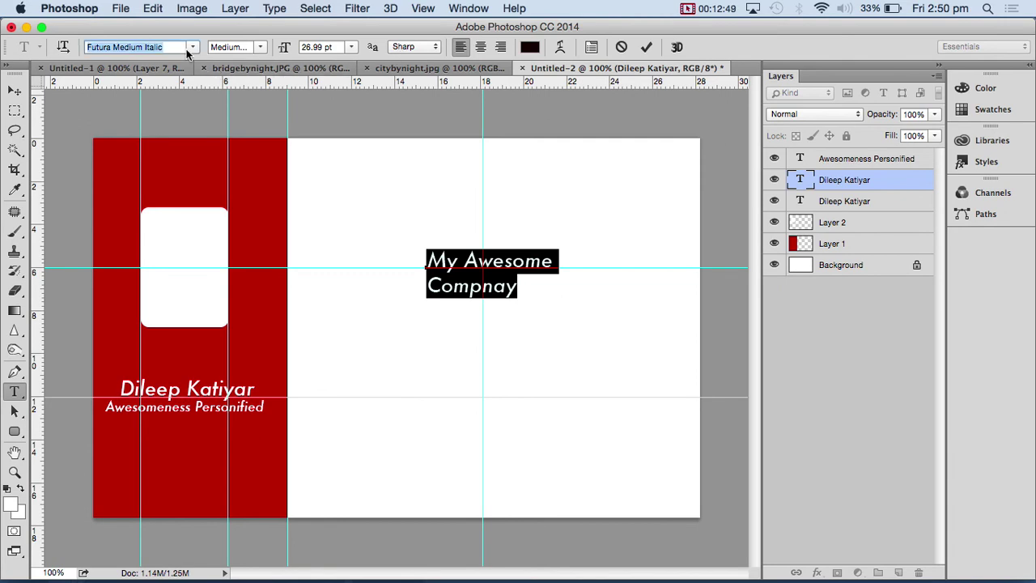
{"action": "left_click", "coordinate": [193, 46]}
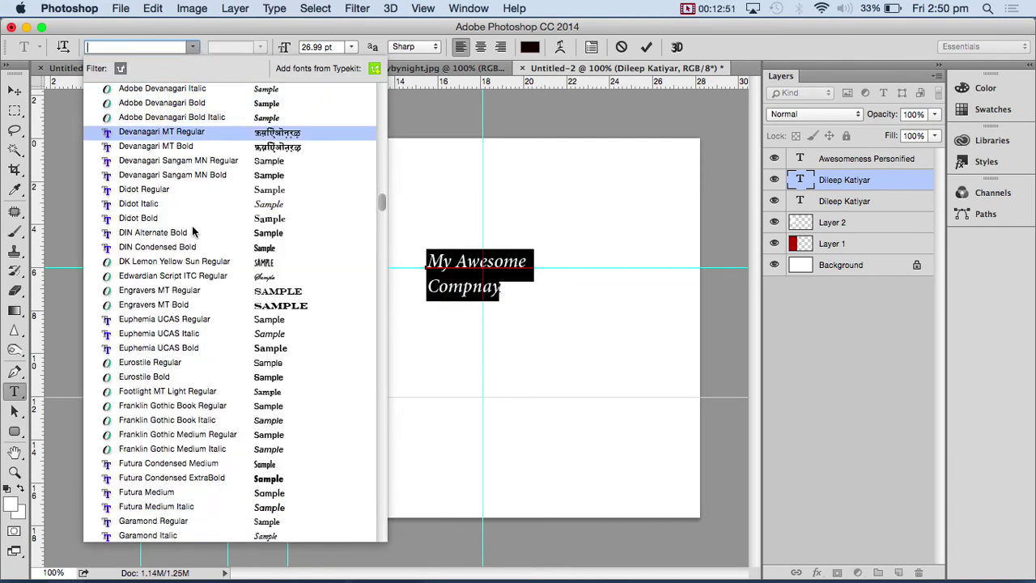
{"action": "left_click", "coordinate": [192, 478]}
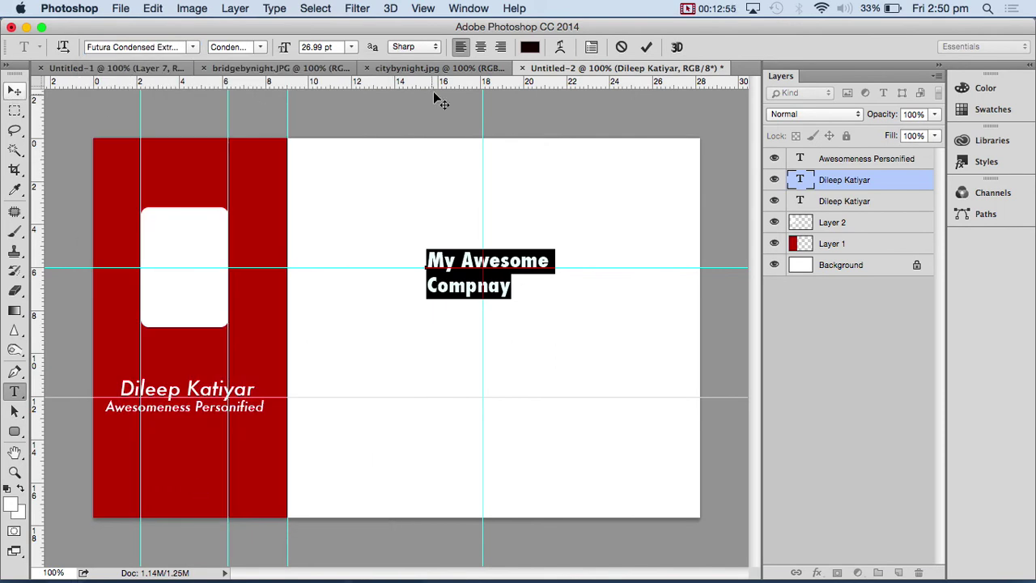
{"action": "left_click", "coordinate": [480, 47]}
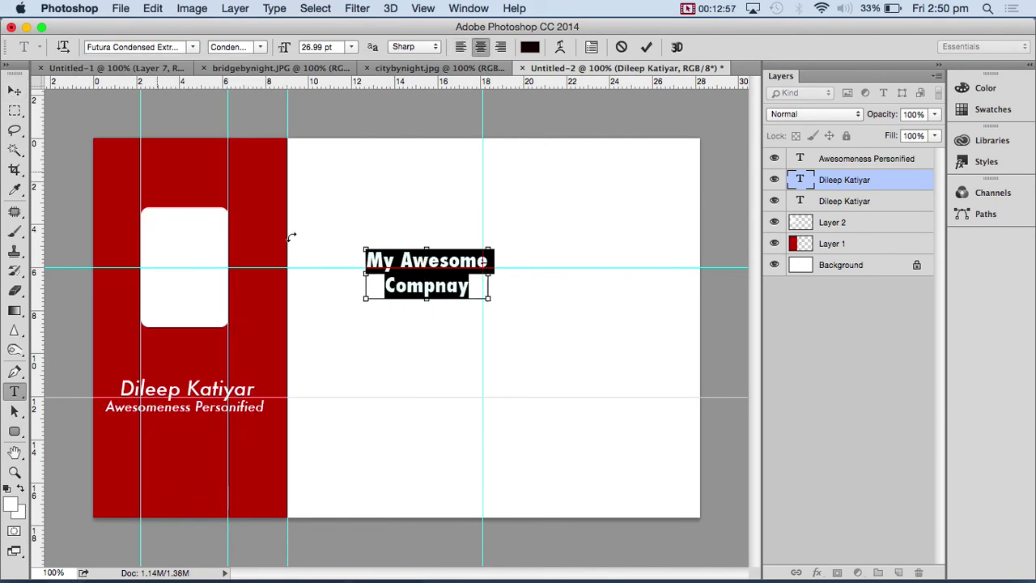
- Scale the company text to about 45 pt, then delete it and undo back to the name
{"action": "key", "text": "super+t"}
{"action": "key", "text": "super+t"}
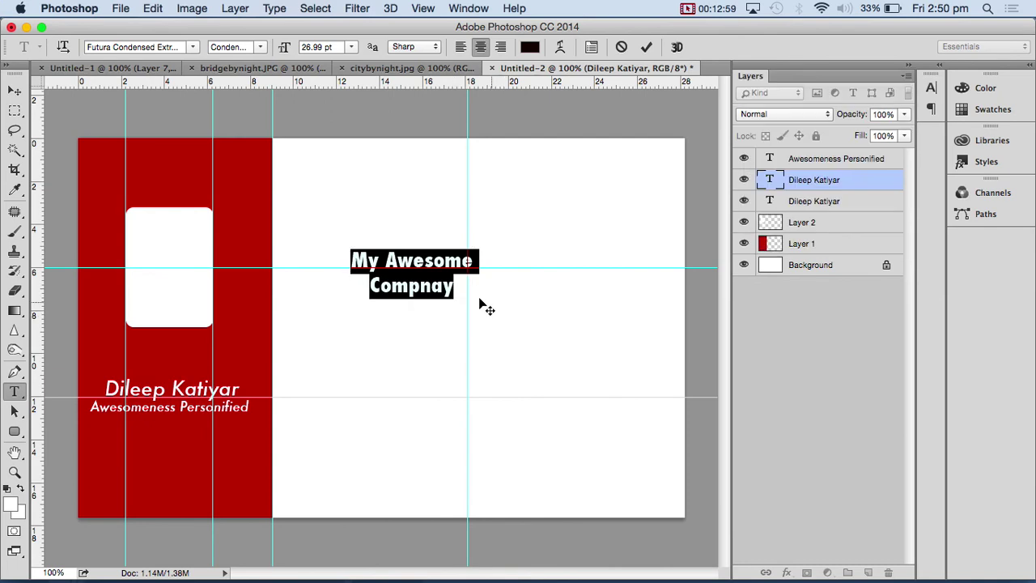
{"action": "key", "text": "super+t"}
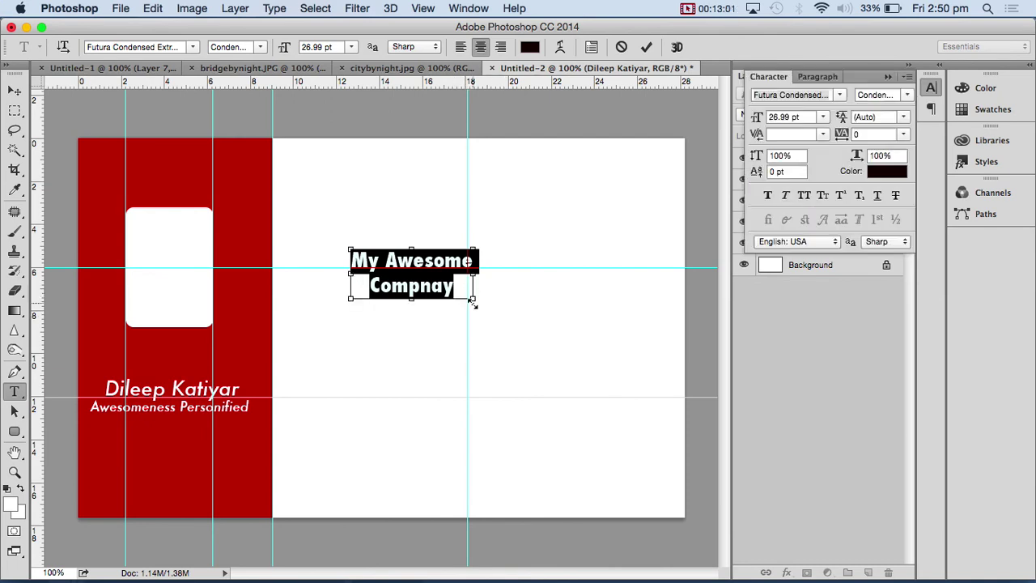
{"action": "key", "text": "super+t"}
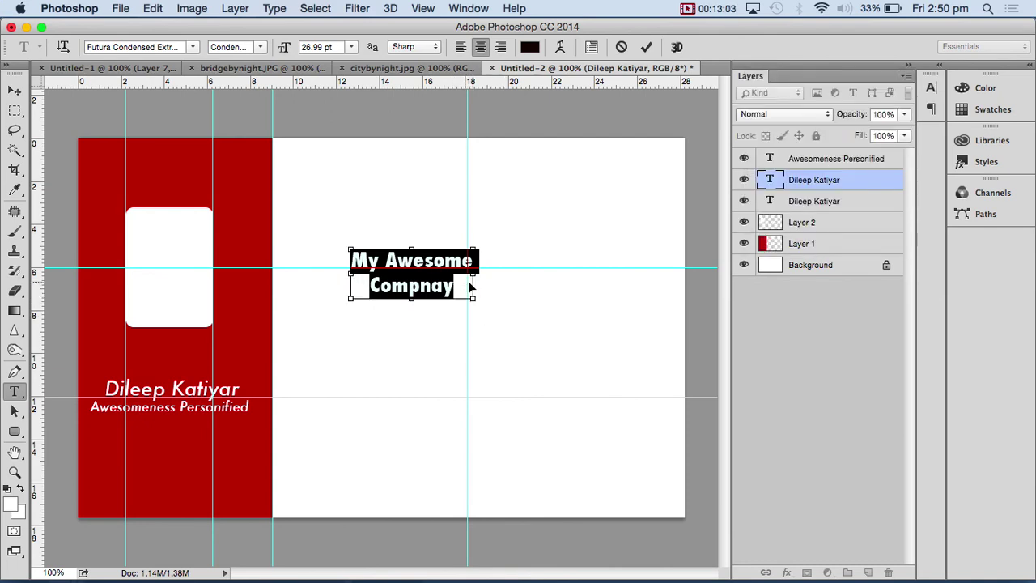
{"action": "key", "text": "super+t"}
{"action": "key", "text": "super+t"}
{"action": "left_click_drag", "start_coordinate": [472, 297], "coordinate": [582, 417]}
{"action": "key", "text": "BackSpace"}
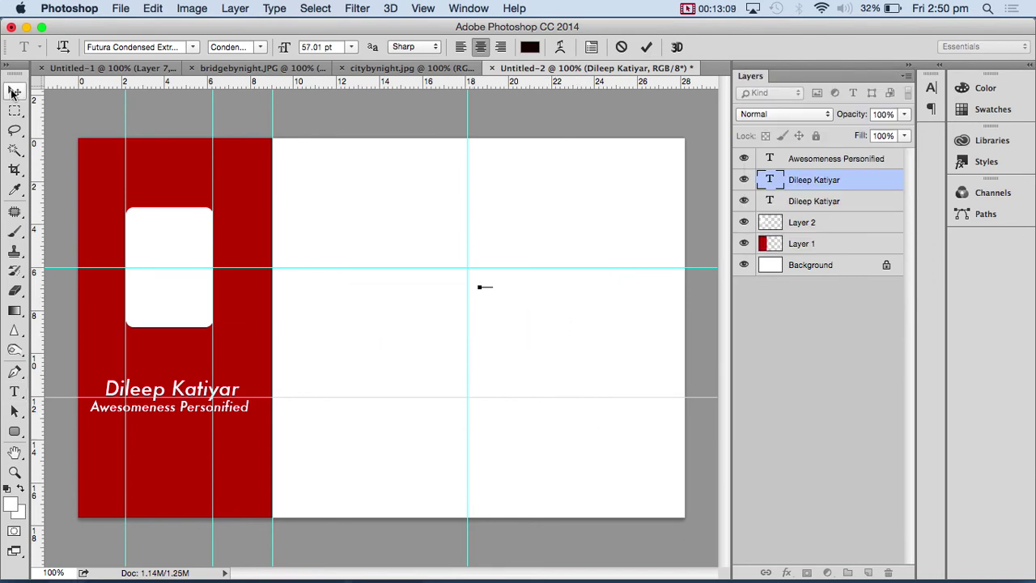
{"action": "left_click", "coordinate": [15, 90]}
{"action": "key", "text": "super+z"}
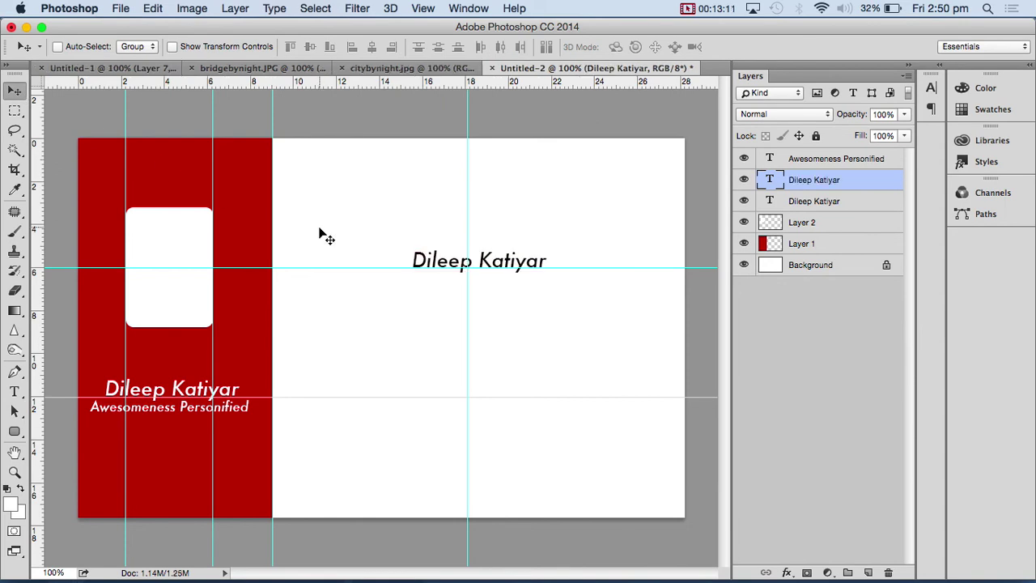
- Free Transform the name heading up to about 58.52 pt
{"action": "key", "text": "super+t"}
{"action": "left_click_drag", "start_coordinate": [547, 273], "coordinate": [612, 338]}
{"action": "key", "text": "Return"}
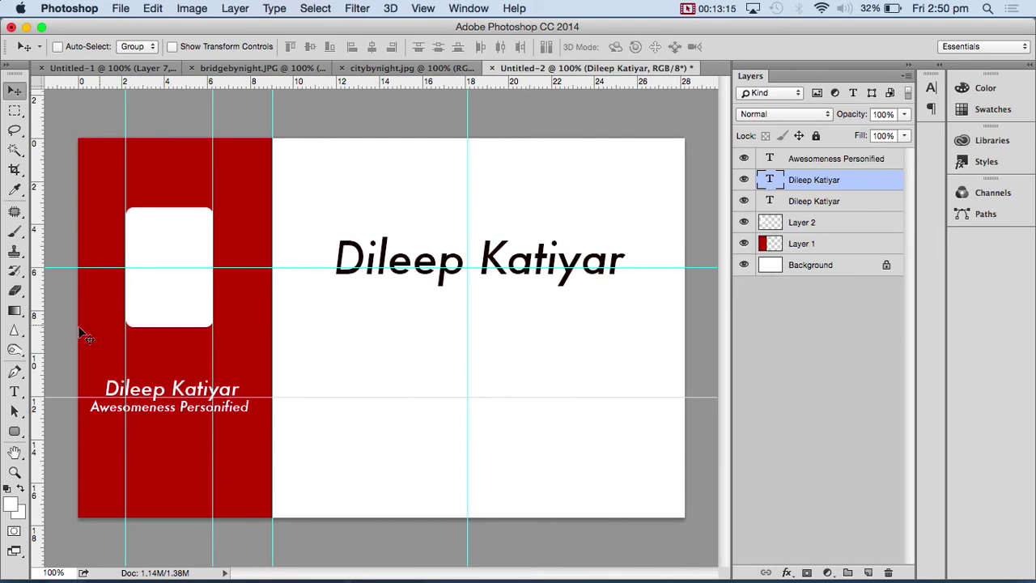
{"action": "left_click", "coordinate": [15, 392]}
- Set the heading font to Georgia Bold and nudge the heading slightly left and down
{"action": "left_click", "coordinate": [144, 47]}
{"action": "scroll", "coordinate": [144, 47], "scroll_direction": "up", "scroll_amount": 5}
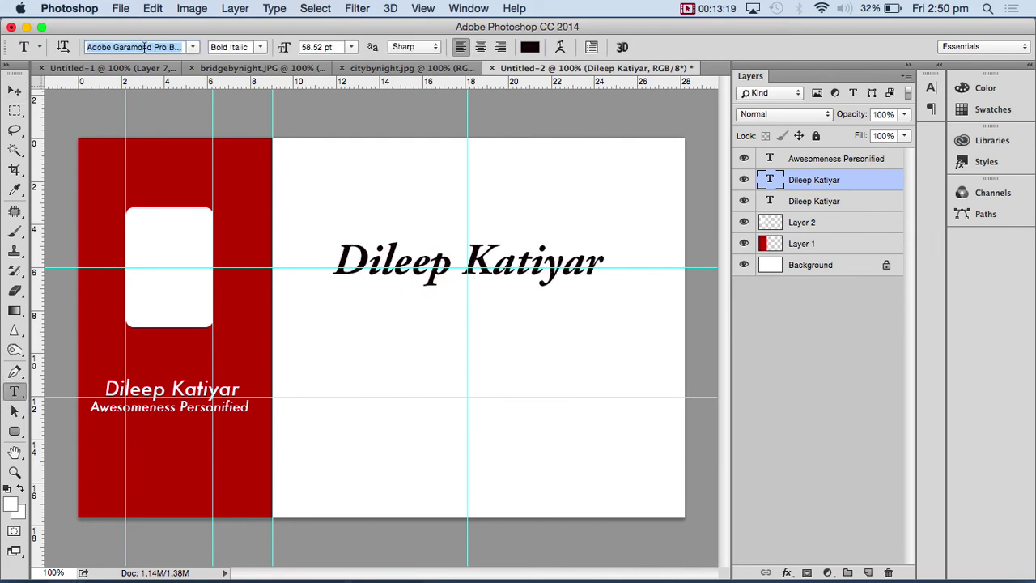
{"action": "scroll", "coordinate": [143, 47], "scroll_direction": "down", "scroll_amount": 10}
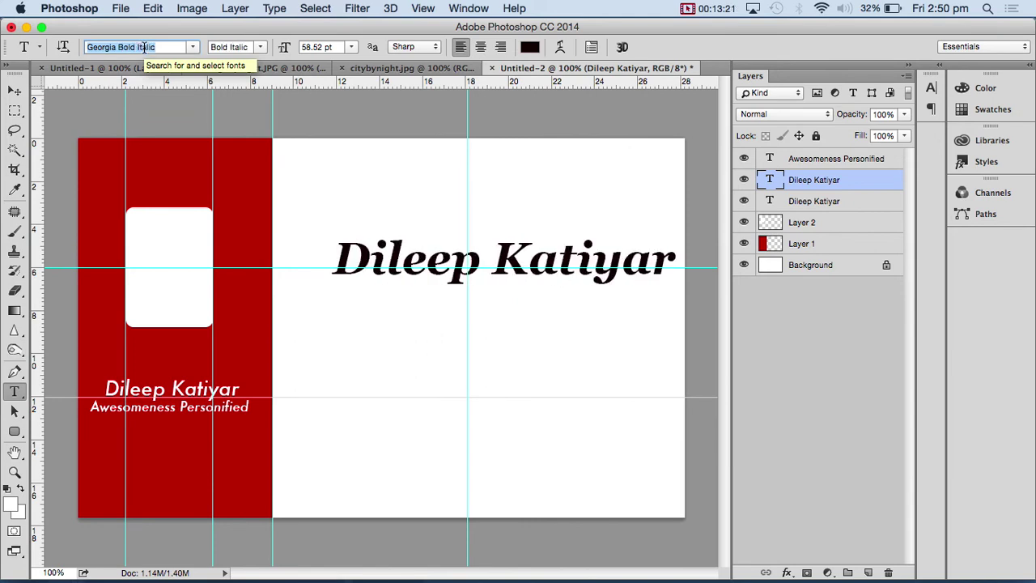
{"action": "scroll", "coordinate": [145, 47], "scroll_direction": "up", "scroll_amount": 1}
{"action": "left_click", "coordinate": [15, 91]}
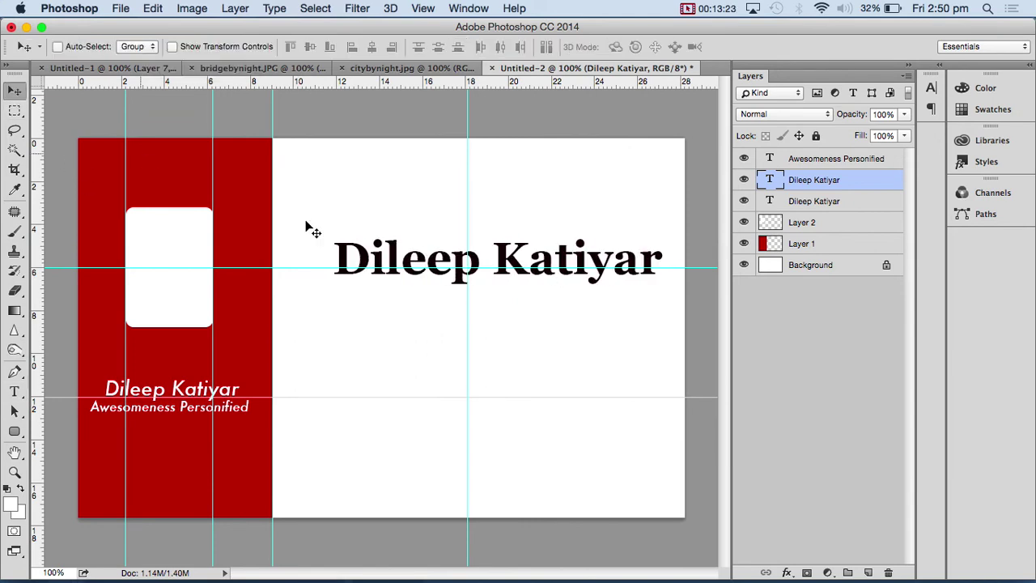
{"action": "left_click_drag", "start_coordinate": [383, 253], "coordinate": [375, 257]}
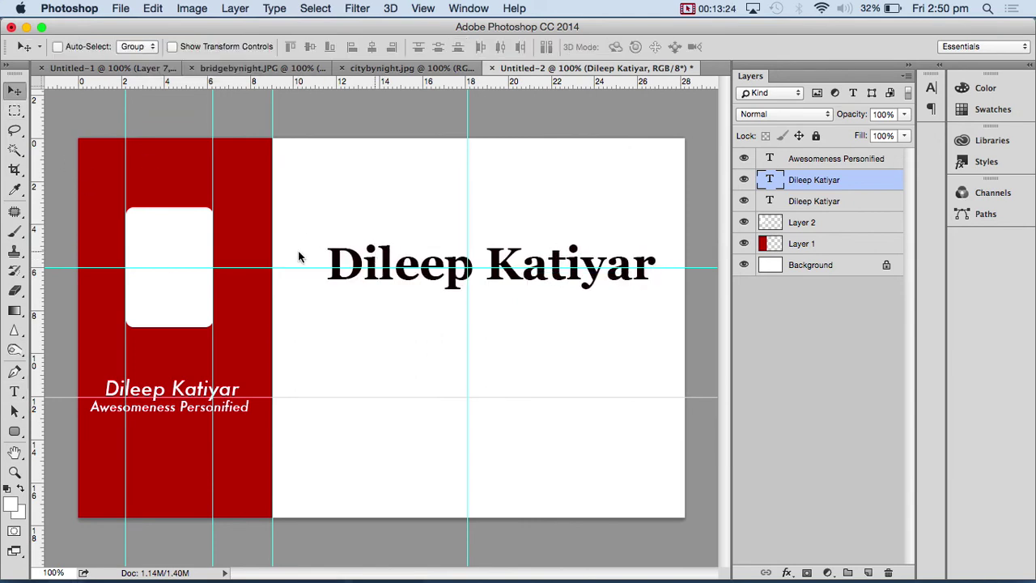
- Retype the heading as 'My Awesome Company' on two centred lines and move it up and right
{"action": "left_click", "coordinate": [14, 391]}
{"action": "triple_click", "coordinate": [364, 266]}
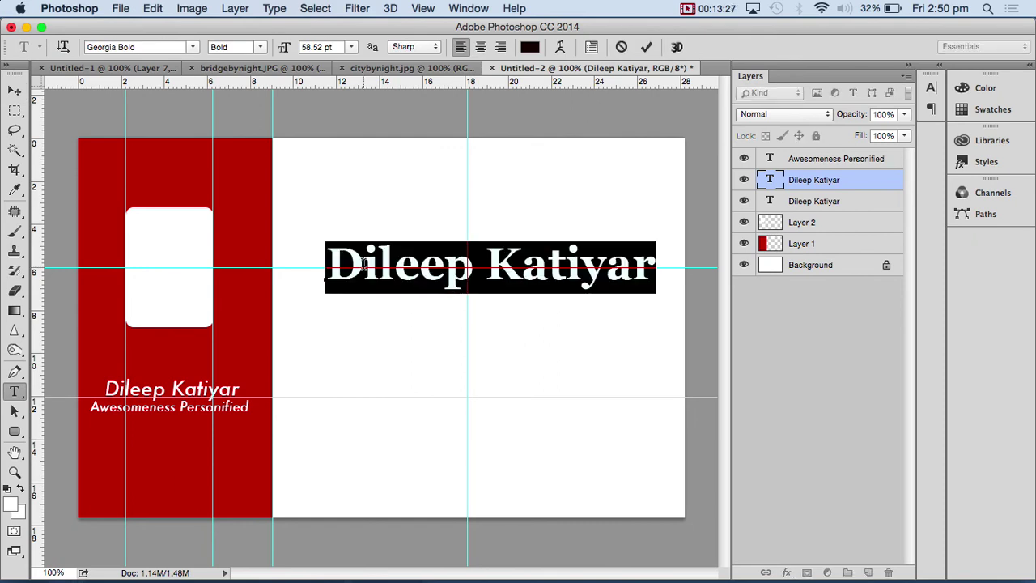
{"action": "type", "text": "My Awesome"}
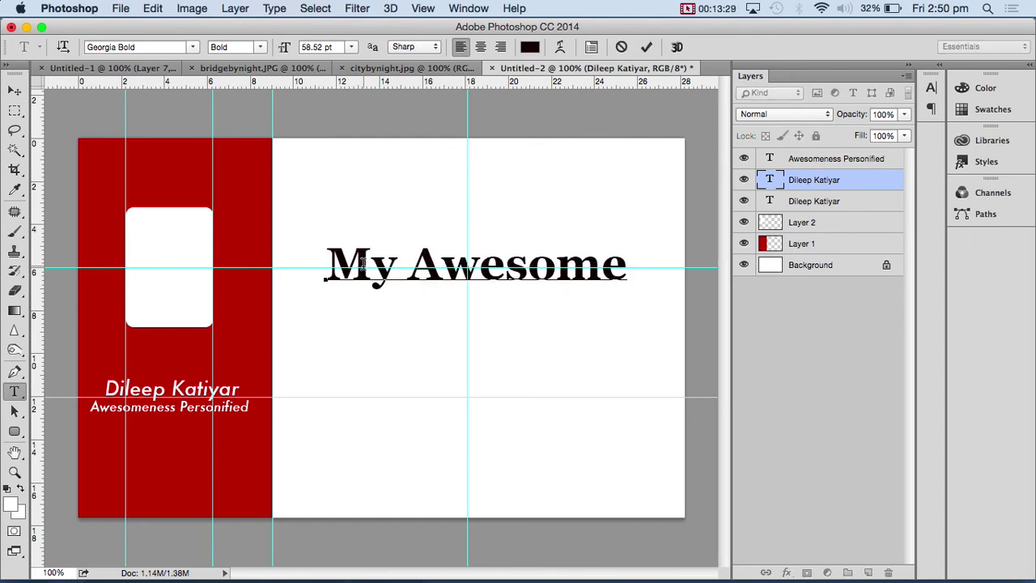
{"action": "key", "text": "Return"}
{"action": "type", "text": "Com"}
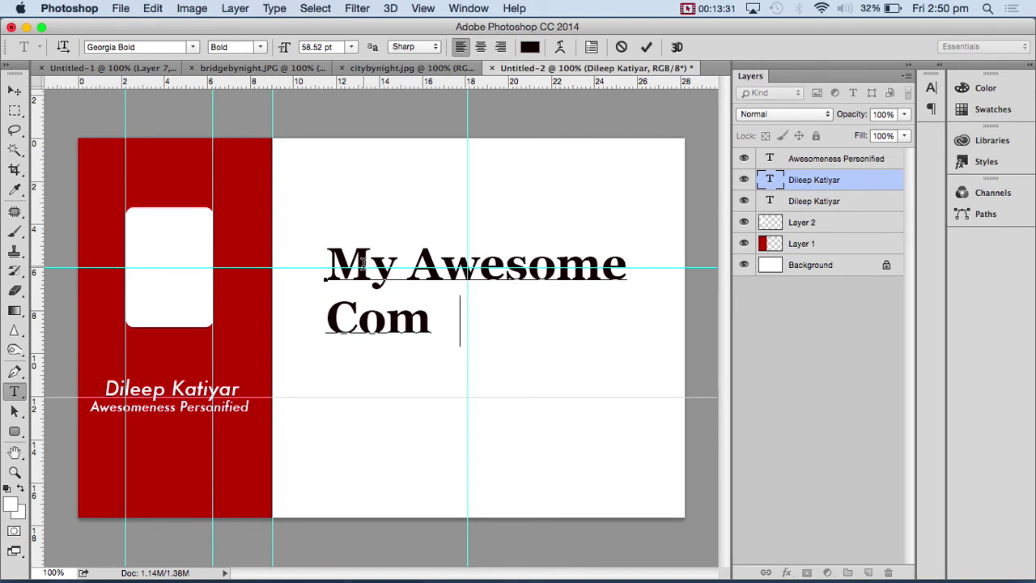
{"action": "type", "text": "pany"}
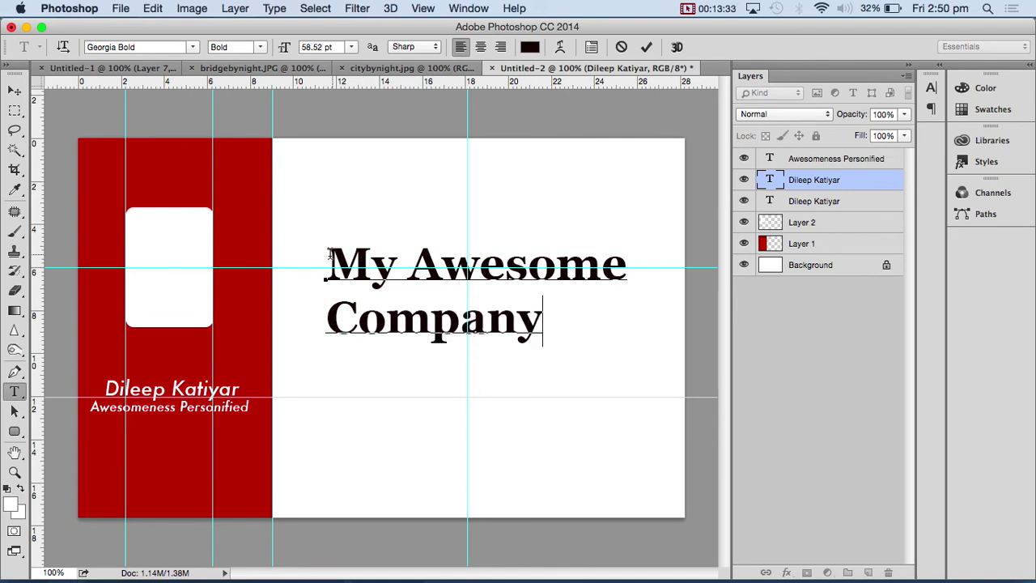
{"action": "key", "text": "super+a"}
{"action": "left_click", "coordinate": [480, 46]}
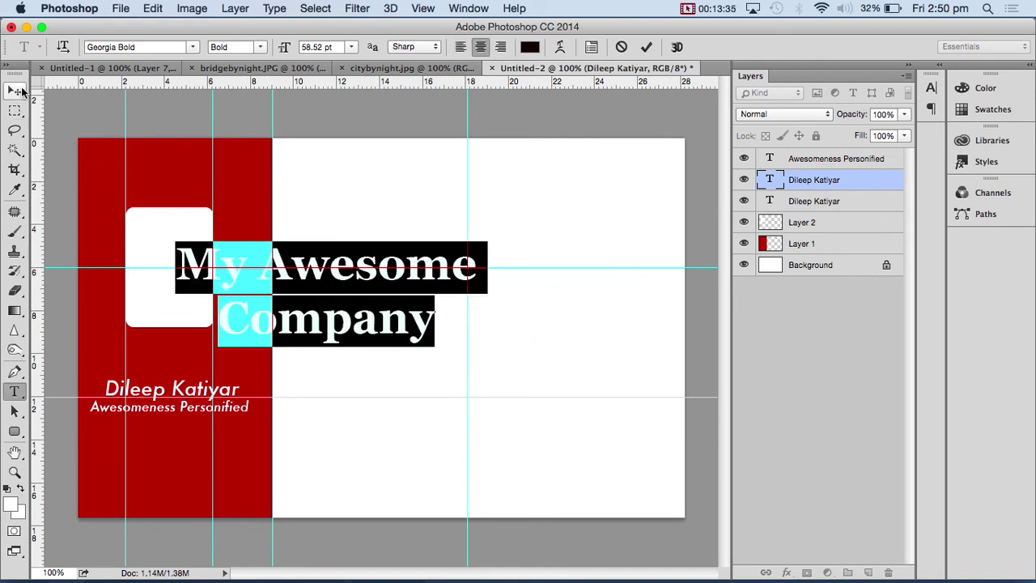
{"action": "left_click", "coordinate": [15, 91]}
{"action": "left_click_drag", "start_coordinate": [409, 280], "coordinate": [556, 245]}
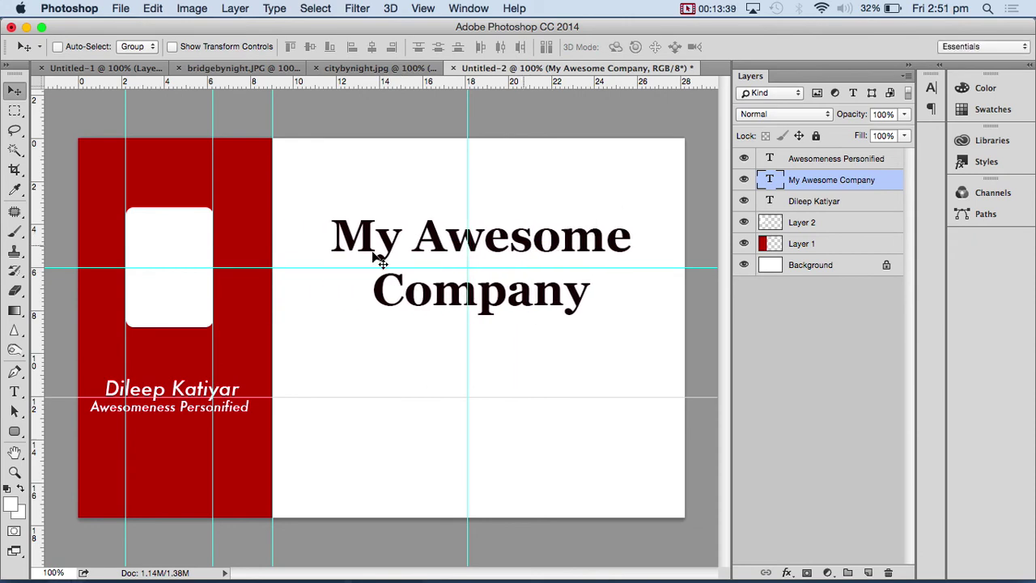
- Duplicate the Awesomeness Personified tagline onto the white area and colour it dark red 870101
{"action": "left_click", "coordinate": [824, 160]}
{"action": "left_click_drag", "start_coordinate": [231, 414], "coordinate": [468, 416]}
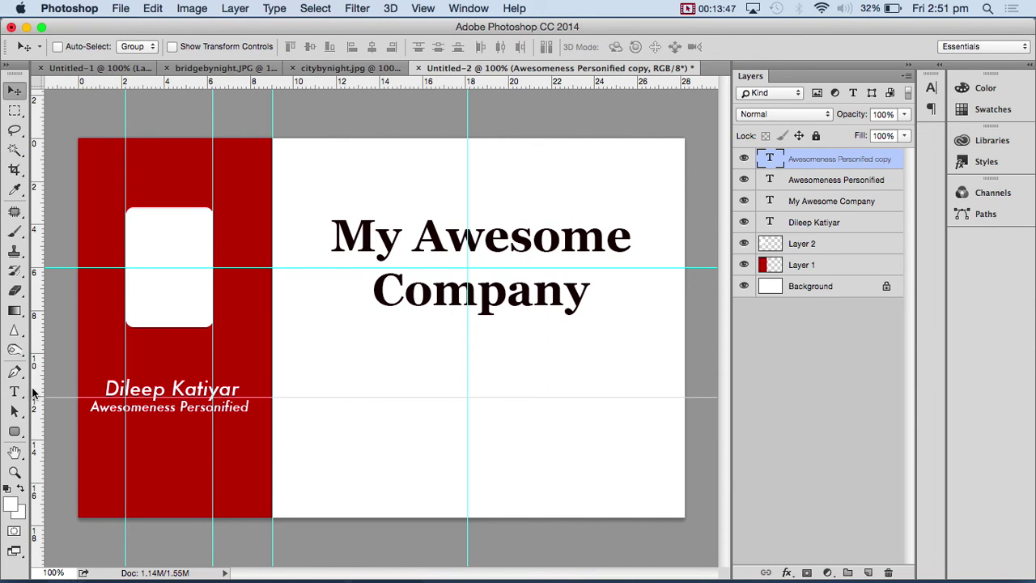
{"action": "left_click", "coordinate": [15, 392]}
{"action": "left_click", "coordinate": [530, 48]}
{"action": "left_click_drag", "start_coordinate": [449, 162], "coordinate": [476, 215]}
{"action": "left_click", "coordinate": [637, 116]}
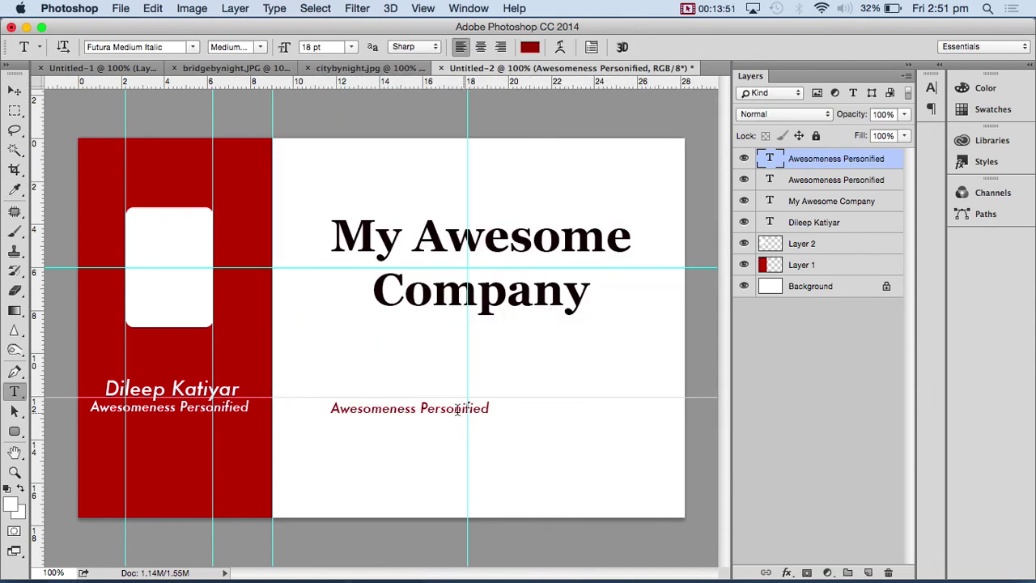
- Duplicate the red tagline just below it and hide the guides
{"action": "key", "text": "v"}
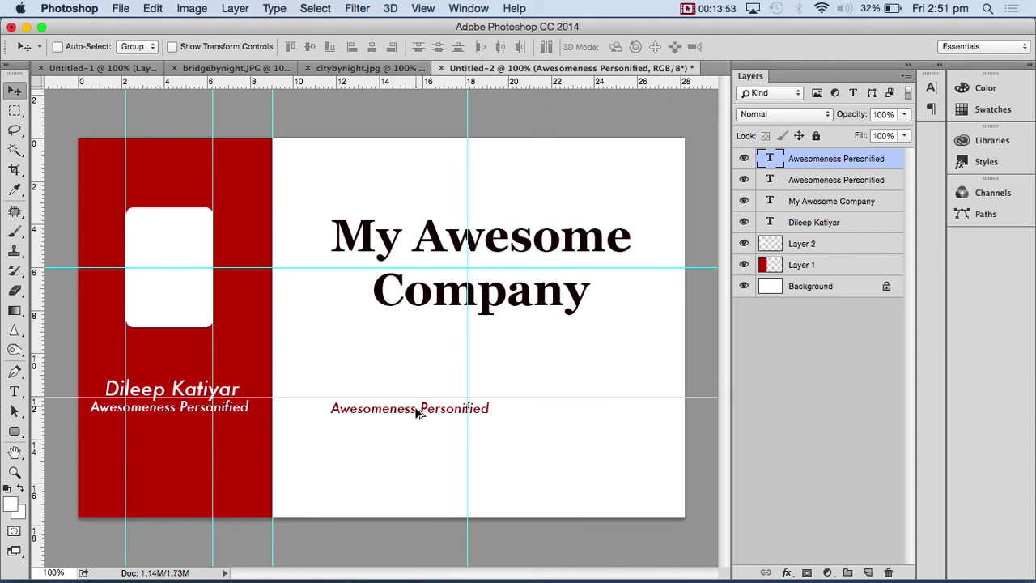
{"action": "left_click_drag", "start_coordinate": [413, 417], "coordinate": [401, 478], "text": "alt"}
{"action": "key", "text": "super+semicolon"}
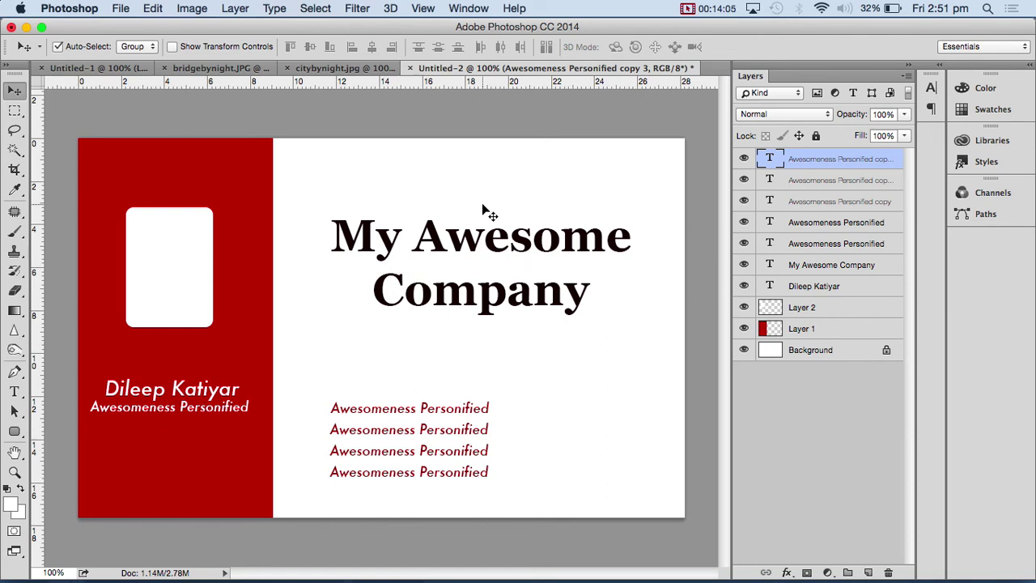
- Delete all the old layers above the Background, leaving a blank white canvas
{"action": "left_click", "coordinate": [848, 332]}
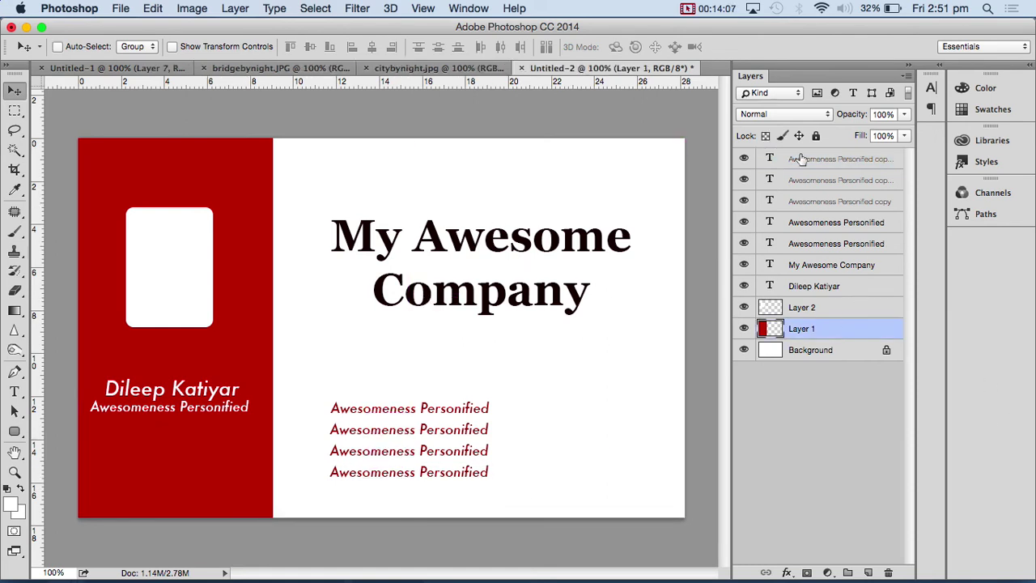
{"action": "left_click", "coordinate": [800, 159], "text": "shift"}
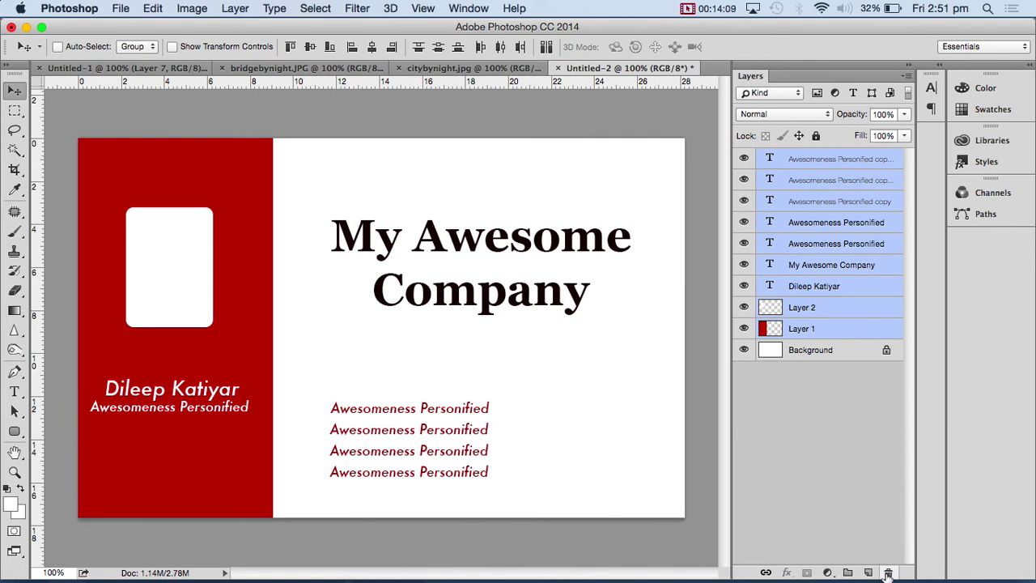
{"action": "left_click", "coordinate": [888, 573]}
{"action": "left_click", "coordinate": [631, 230]}
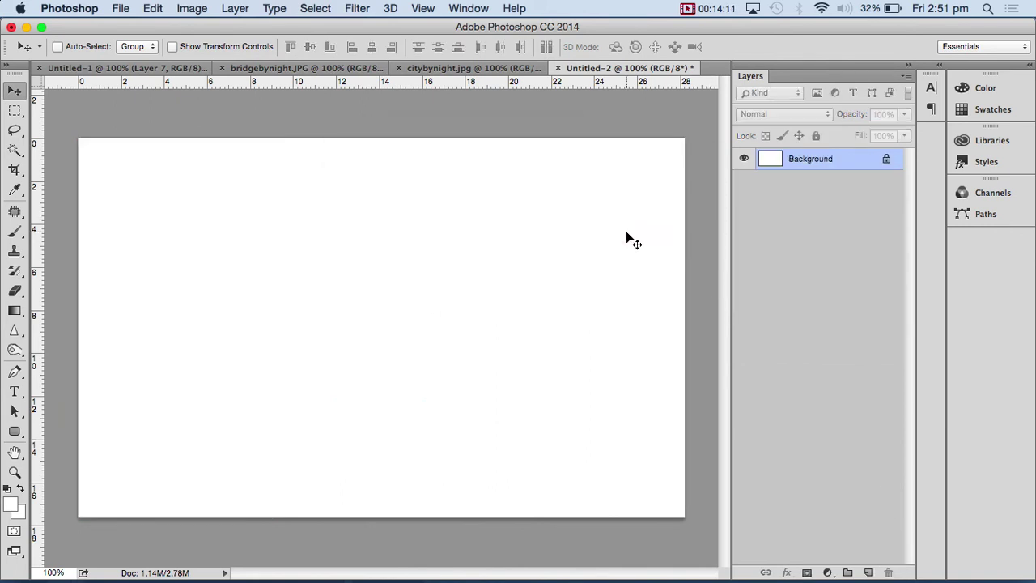
- Turn the guides back on and raise the upper horizontal guide to 3.60 cm
{"action": "key", "text": "super+semicolon"}
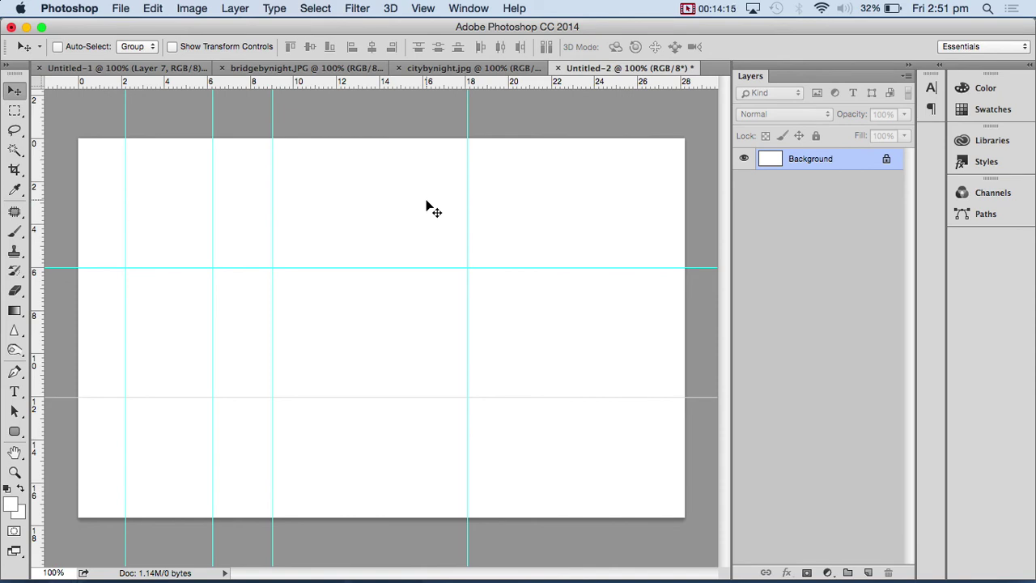
{"action": "key", "text": "super+semicolon"}
{"action": "key", "text": "super+semicolon"}
{"action": "key", "text": "super+semicolon"}
{"action": "key", "text": "super+semicolon"}
{"action": "key", "text": "super+semicolon"}
{"action": "key", "text": "super+semicolon"}
{"action": "key", "text": "super+semicolon"}
{"action": "key", "text": "super+semicolon"}
{"action": "key", "text": "super+semicolon"}
{"action": "key", "text": "super+semicolon"}
{"action": "key", "text": "super+semicolon"}
{"action": "key", "text": "super+semicolon"}
{"action": "key", "text": "super+semicolon"}
{"action": "key", "text": "super+semicolon"}
{"action": "key", "text": "super+semicolon"}
{"action": "key", "text": "super+semicolon"}
{"action": "key", "text": "super+semicolon"}
{"action": "key", "text": "super+semicolon"}
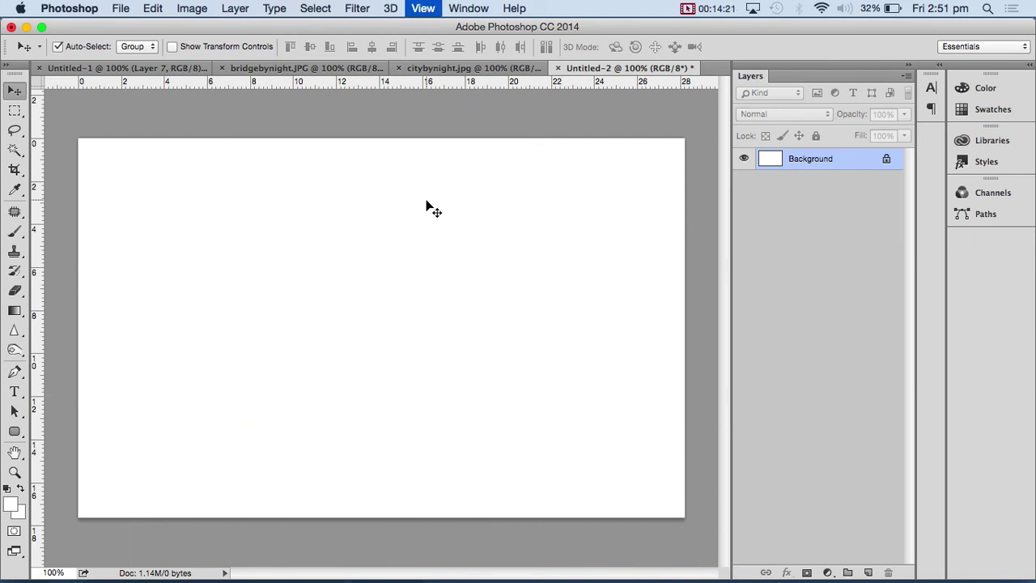
{"action": "key", "text": "super+semicolon"}
{"action": "key", "text": "super+semicolon"}
{"action": "key", "text": "super+semicolon"}
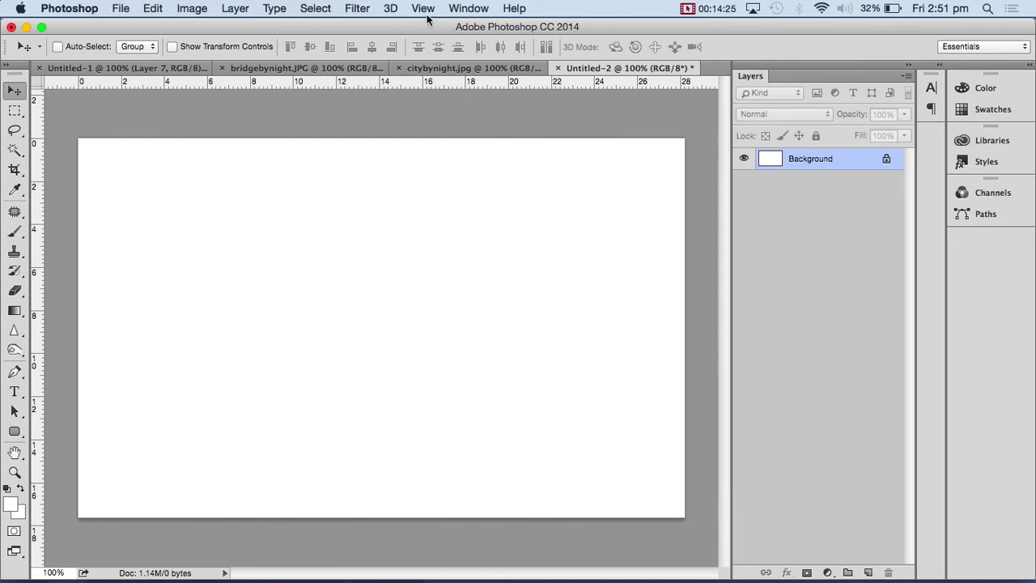
{"action": "left_click", "coordinate": [423, 8]}
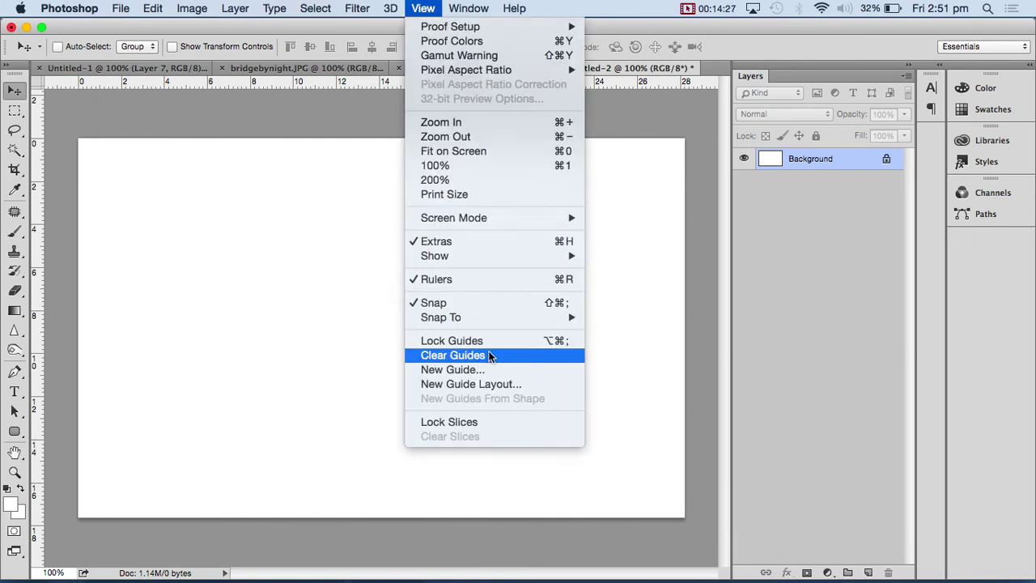
{"action": "mouse_move", "coordinate": [472, 318]}
{"action": "mouse_move", "coordinate": [460, 253]}
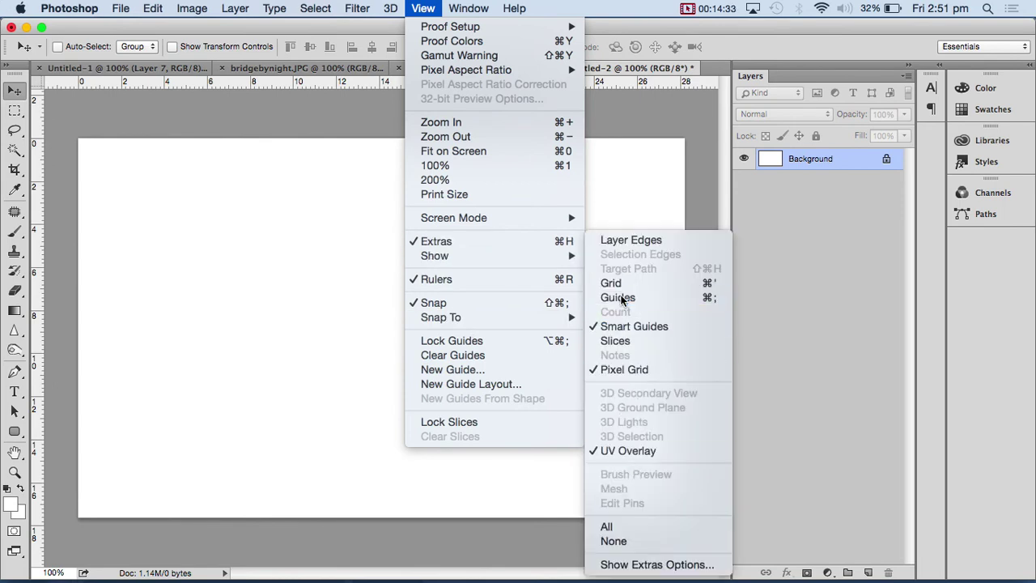
{"action": "left_click", "coordinate": [622, 297]}
{"action": "left_click", "coordinate": [423, 9]}
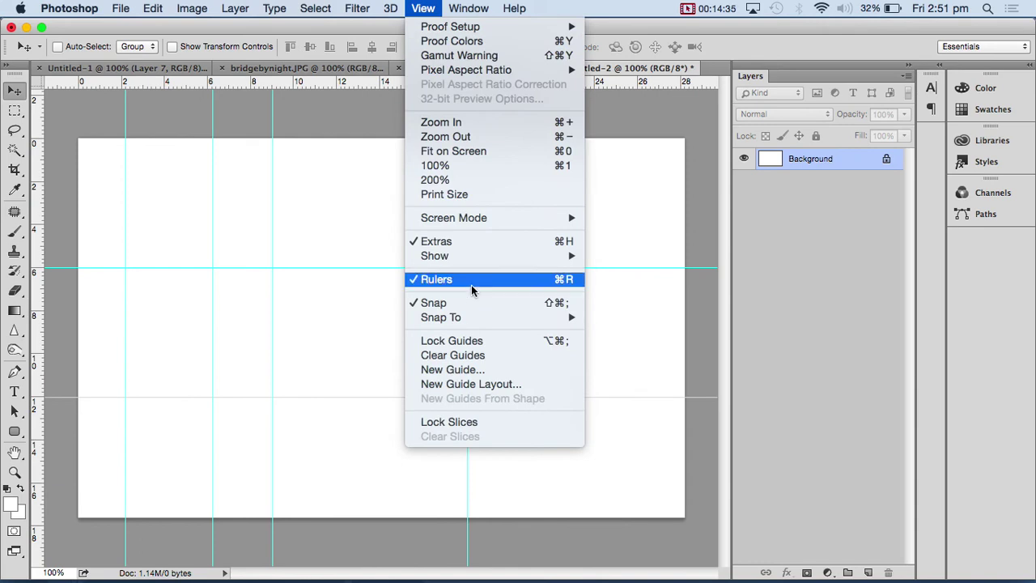
{"action": "mouse_move", "coordinate": [479, 258]}
{"action": "left_click", "coordinate": [619, 299]}
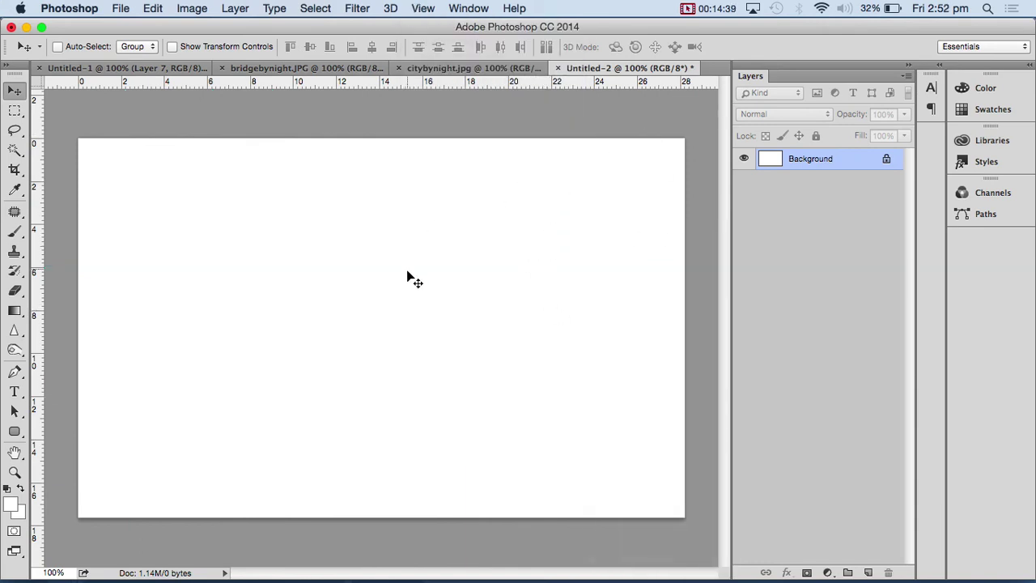
{"action": "key", "text": "super+semicolon"}
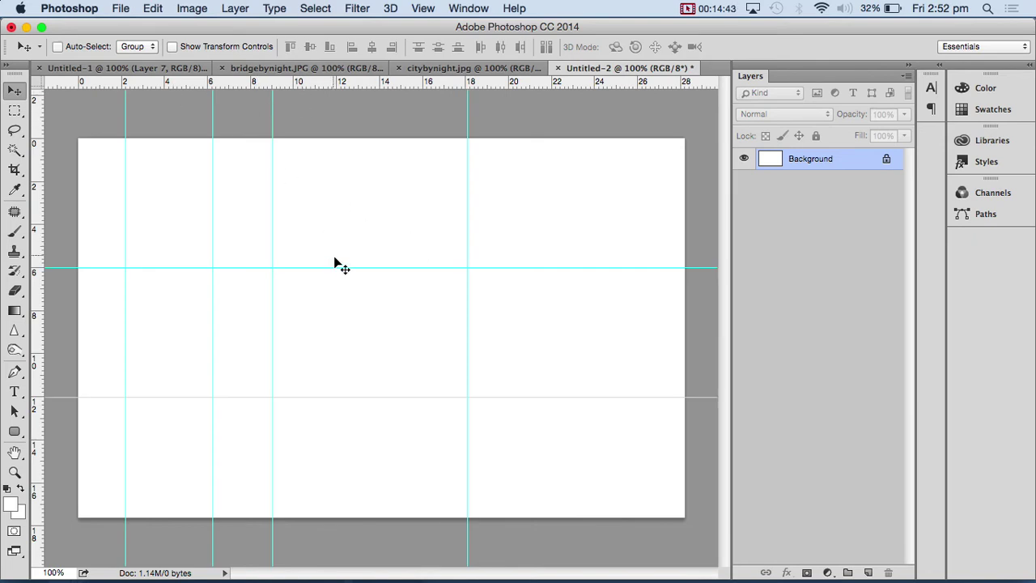
{"action": "left_click_drag", "start_coordinate": [340, 267], "coordinate": [345, 239]}
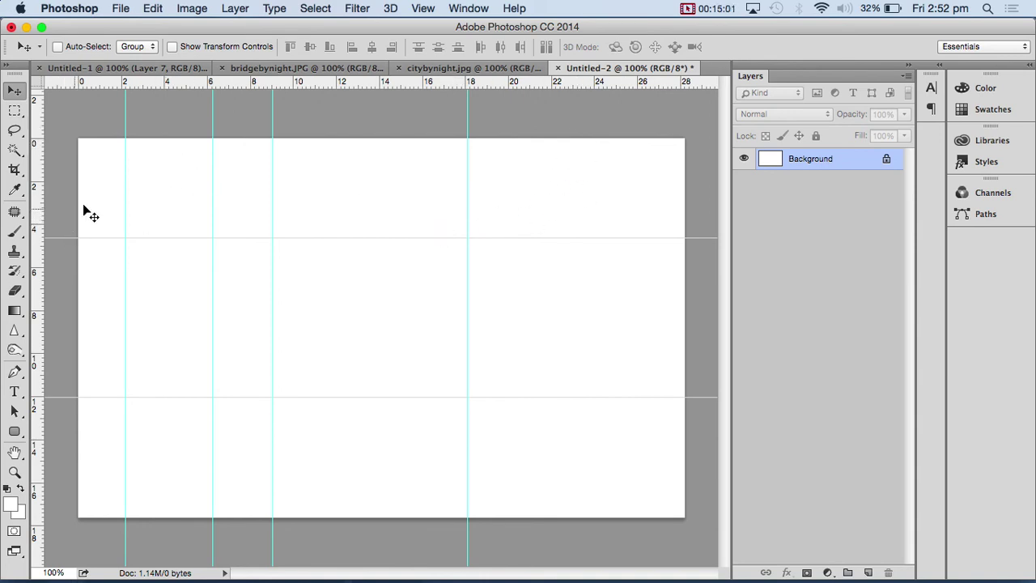
- Add a new layer and set the foreground colour to orange-yellow fac55f
{"action": "left_click", "coordinate": [997, 579]}
{"action": "left_click", "coordinate": [690, 325]}
{"action": "left_click", "coordinate": [867, 572]}
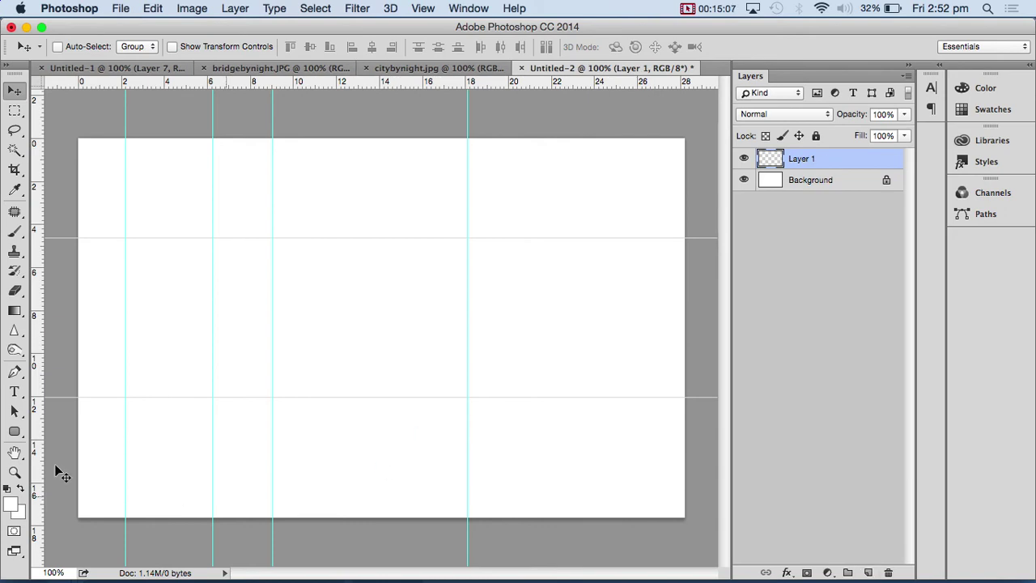
{"action": "left_click", "coordinate": [10, 502]}
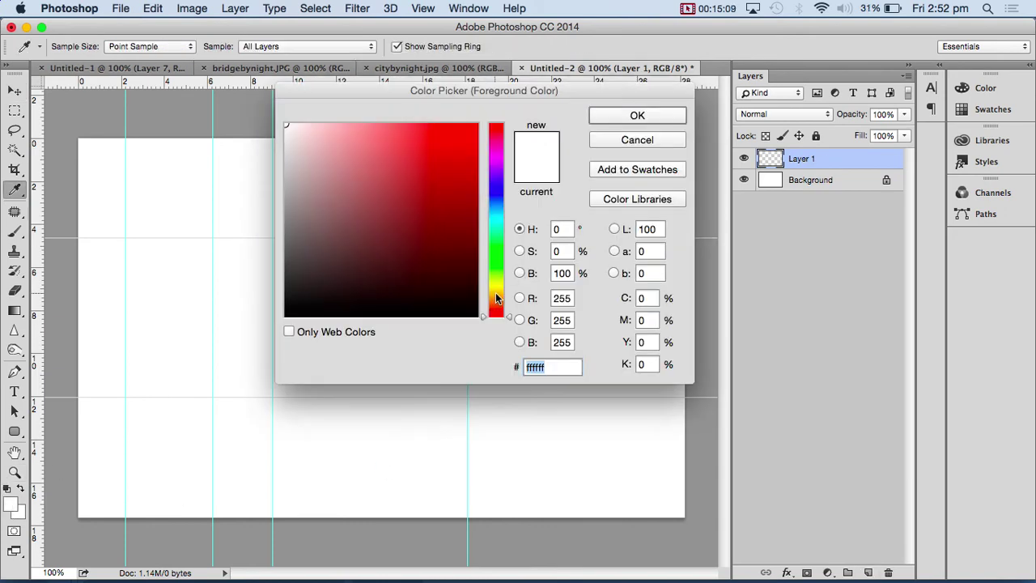
{"action": "left_click_drag", "start_coordinate": [494, 299], "coordinate": [498, 263]}
{"action": "left_click_drag", "start_coordinate": [509, 299], "coordinate": [508, 295]}
{"action": "mouse_move", "coordinate": [445, 141]}
{"action": "left_mouse_down"}
{"action": "mouse_move", "coordinate": [405, 122]}
{"action": "mouse_move", "coordinate": [434, 127]}
{"action": "left_mouse_up"}
{"action": "left_click", "coordinate": [666, 119]}
- Marquee the top band down to the first guide and fill it with the foreground colour
{"action": "key", "text": "v"}
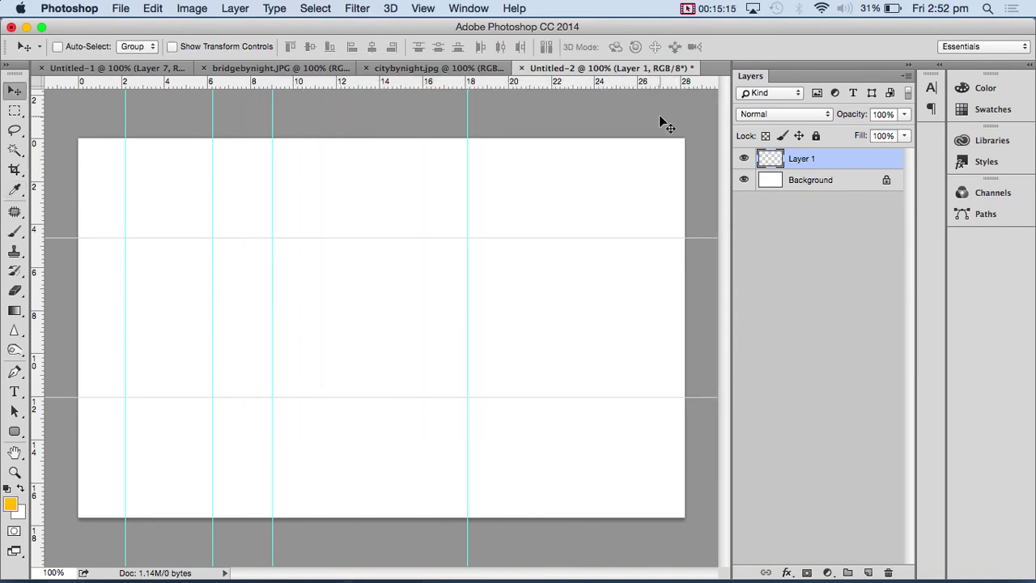
{"action": "left_click", "coordinate": [15, 113]}
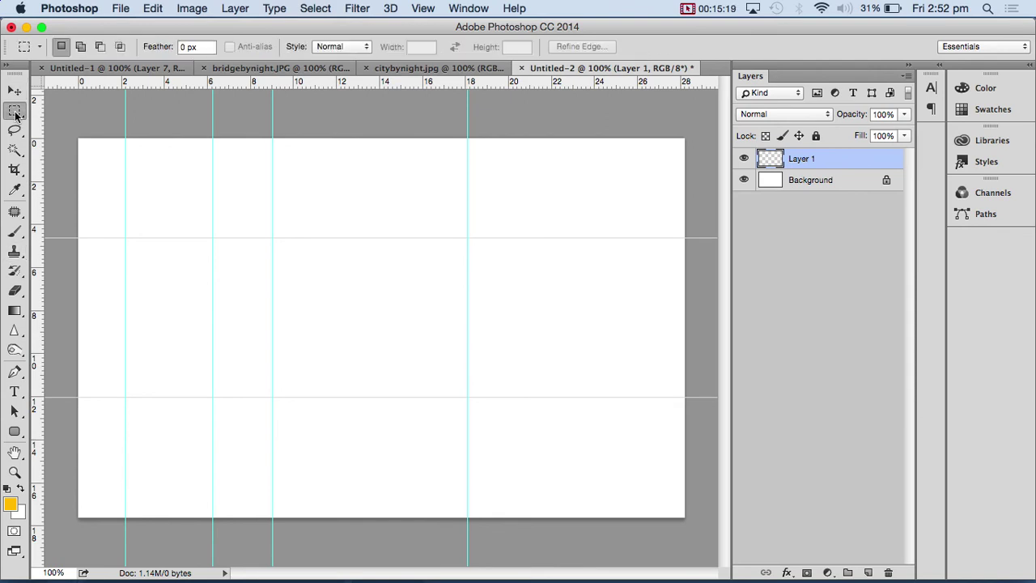
{"action": "left_click_drag", "start_coordinate": [78, 138], "coordinate": [696, 239]}
{"action": "left_click", "coordinate": [154, 10]}
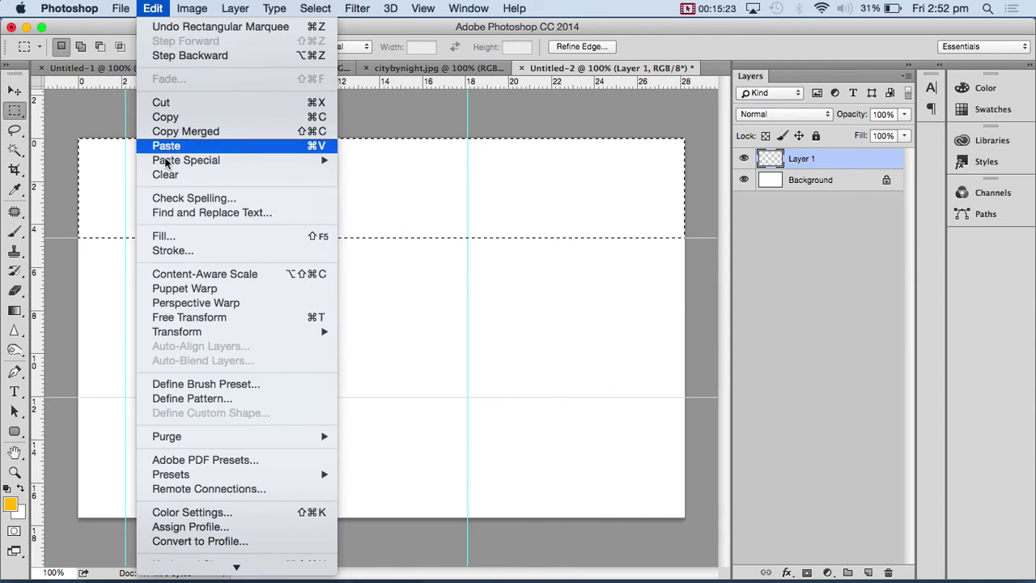
{"action": "left_click", "coordinate": [170, 236]}
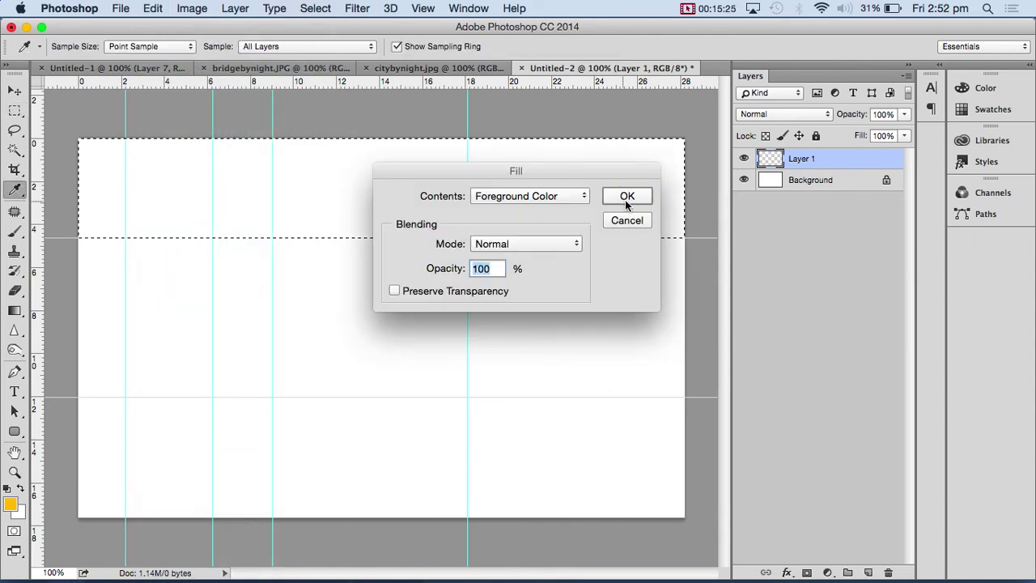
{"action": "left_click", "coordinate": [621, 199]}
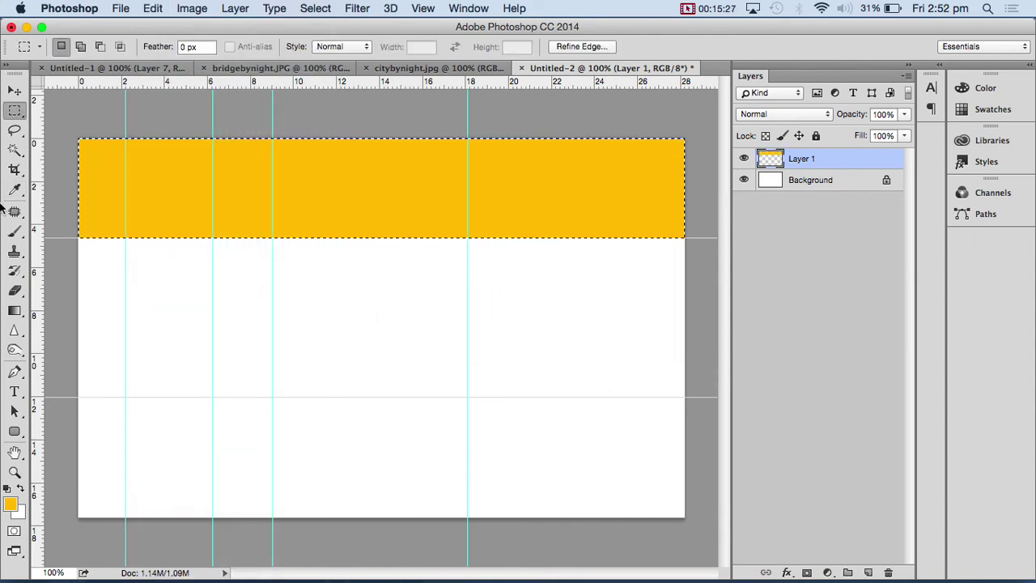
- Deselect and draw the large right-hand rounded panel on a new layer
{"action": "left_click", "coordinate": [167, 270]}
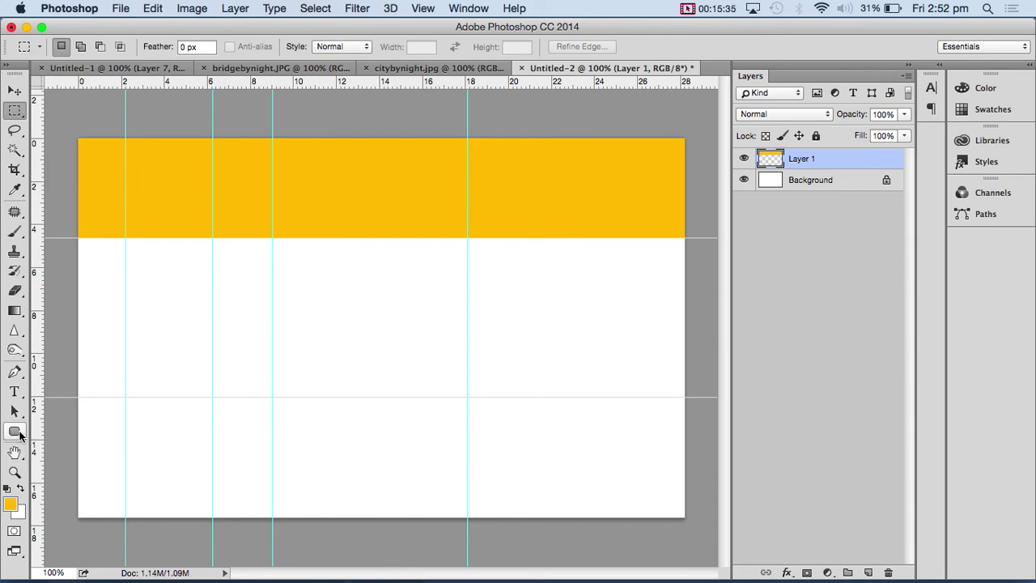
{"action": "left_click", "coordinate": [18, 436]}
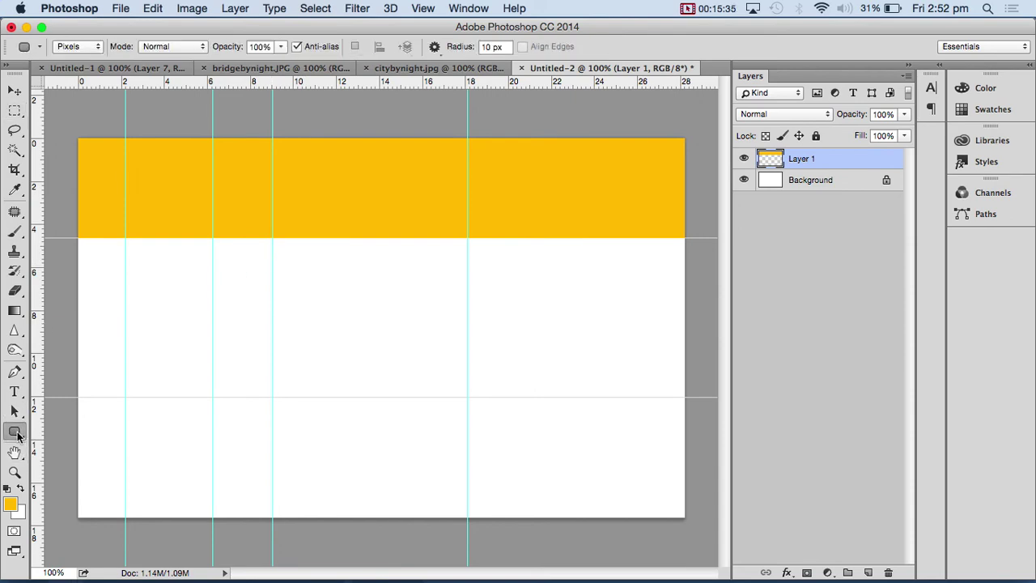
{"action": "left_click", "coordinate": [868, 573]}
{"action": "left_click_drag", "start_coordinate": [273, 261], "coordinate": [656, 492]}
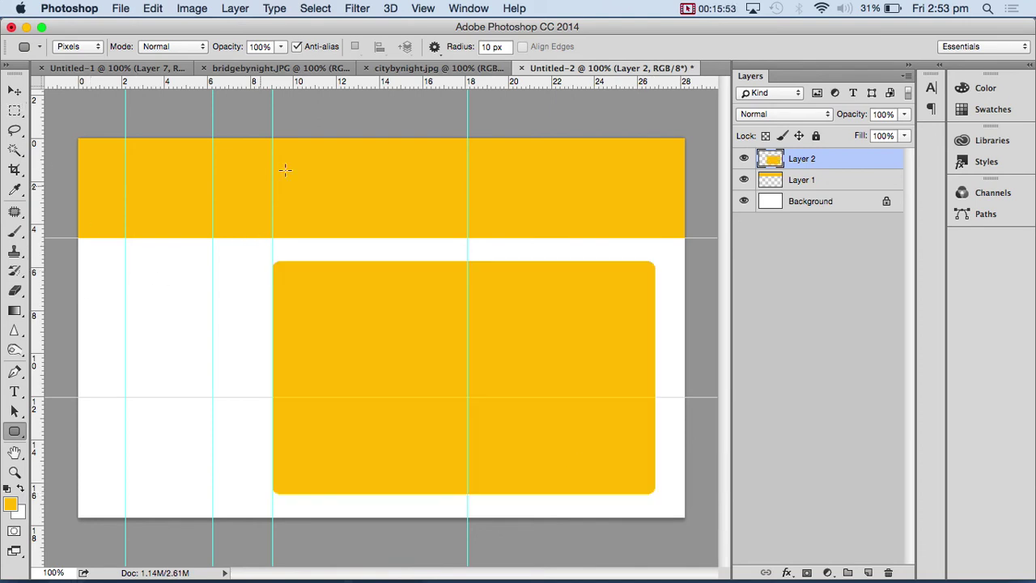
- Add guides along the panel's top and bottom edges and draw the narrower left-hand panel
{"action": "left_click_drag", "start_coordinate": [309, 88], "coordinate": [318, 260]}
{"action": "left_click_drag", "start_coordinate": [321, 86], "coordinate": [324, 493]}
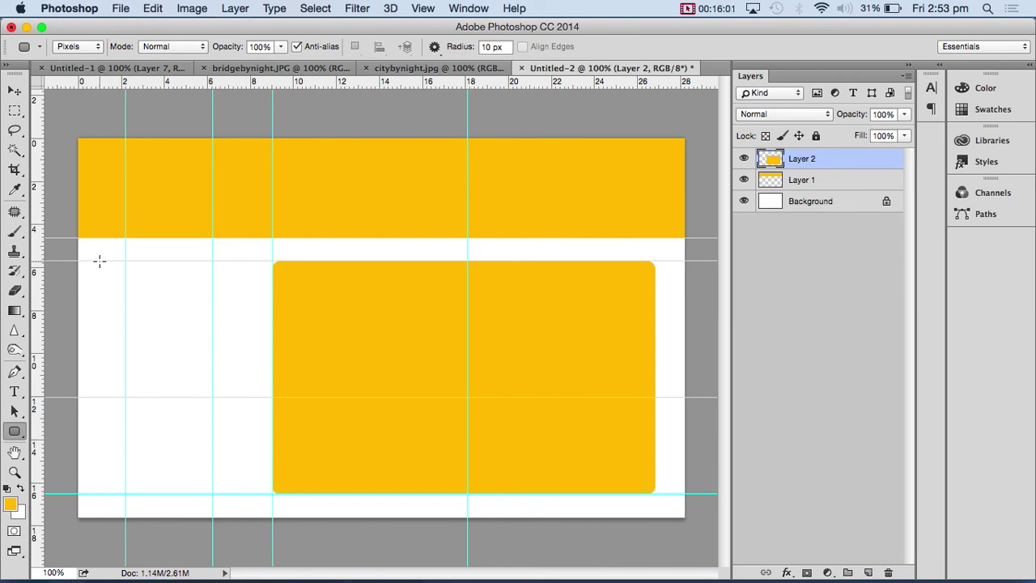
{"action": "left_click_drag", "start_coordinate": [89, 260], "coordinate": [256, 491]}
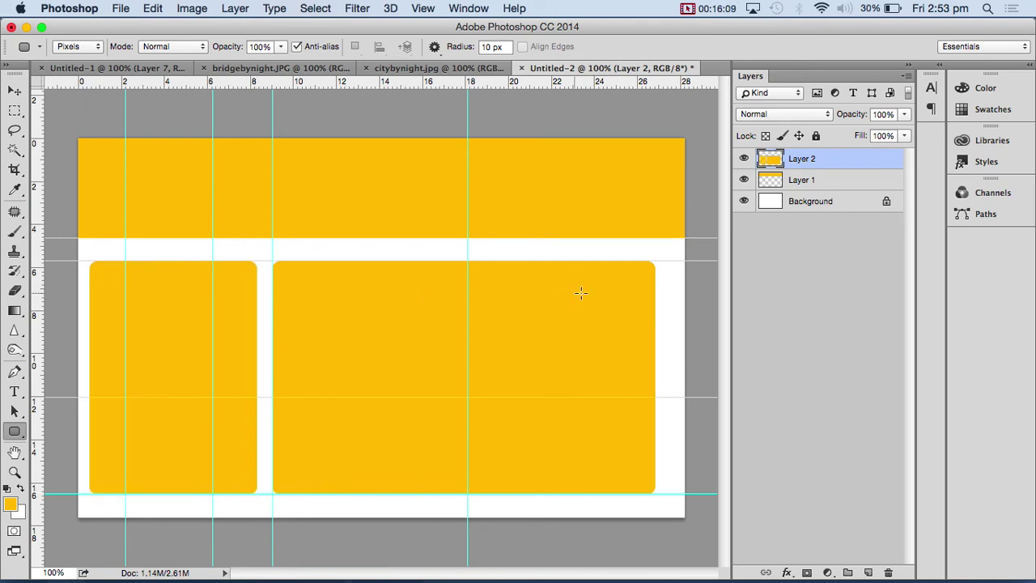
{"action": "key", "text": "m"}
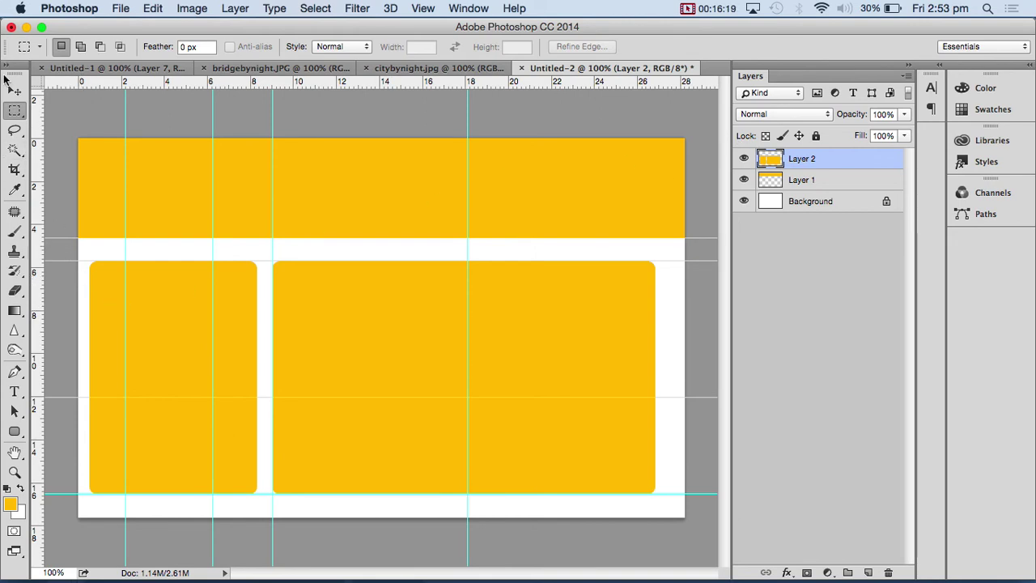
{"action": "left_click", "coordinate": [14, 90]}
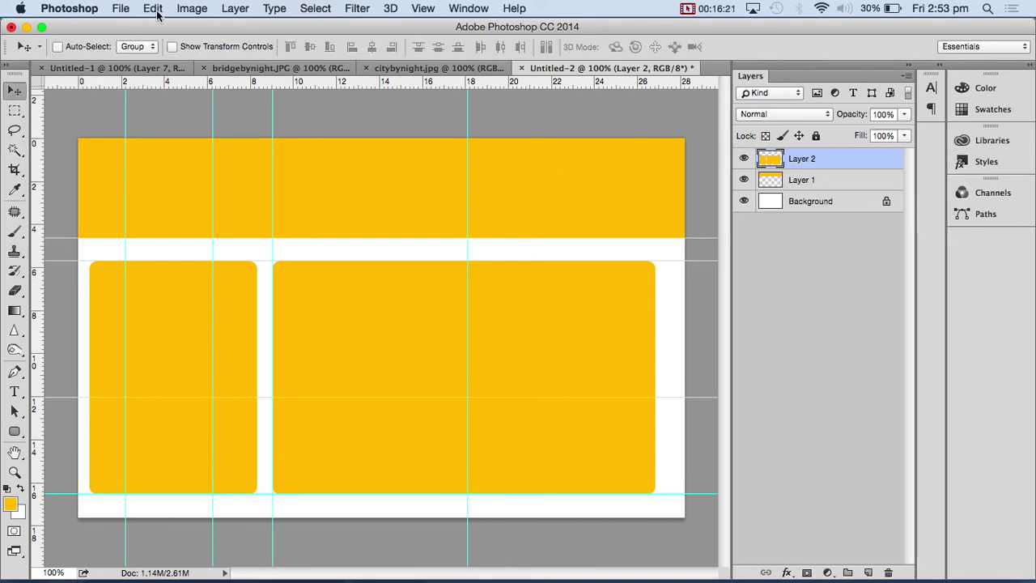
{"action": "left_click", "coordinate": [189, 10]}
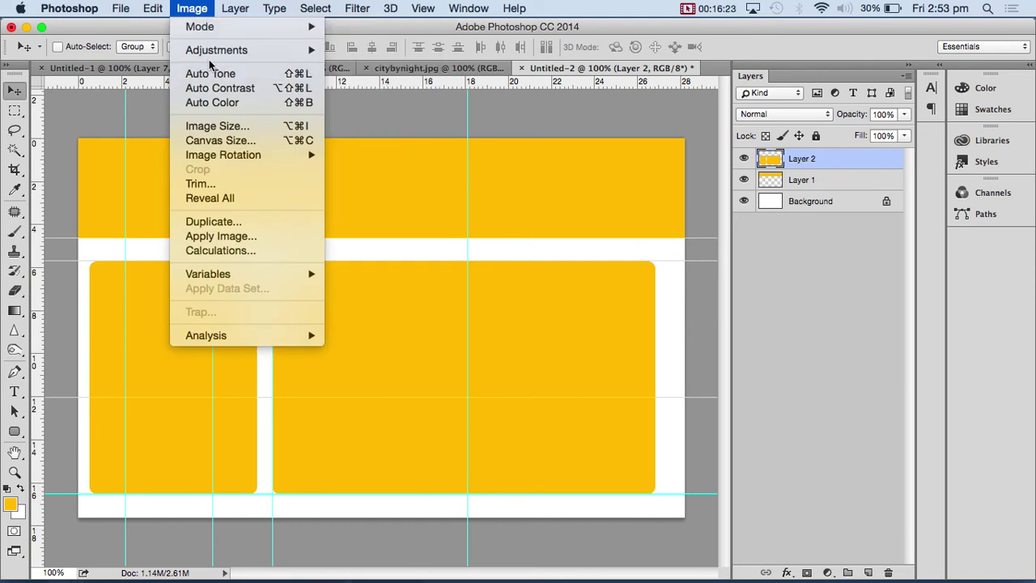
- Shift the panels' hue to blue with Hue/Saturation, then marquee the lower part of both panels
{"action": "mouse_move", "coordinate": [208, 58]}
{"action": "left_click", "coordinate": [381, 134]}
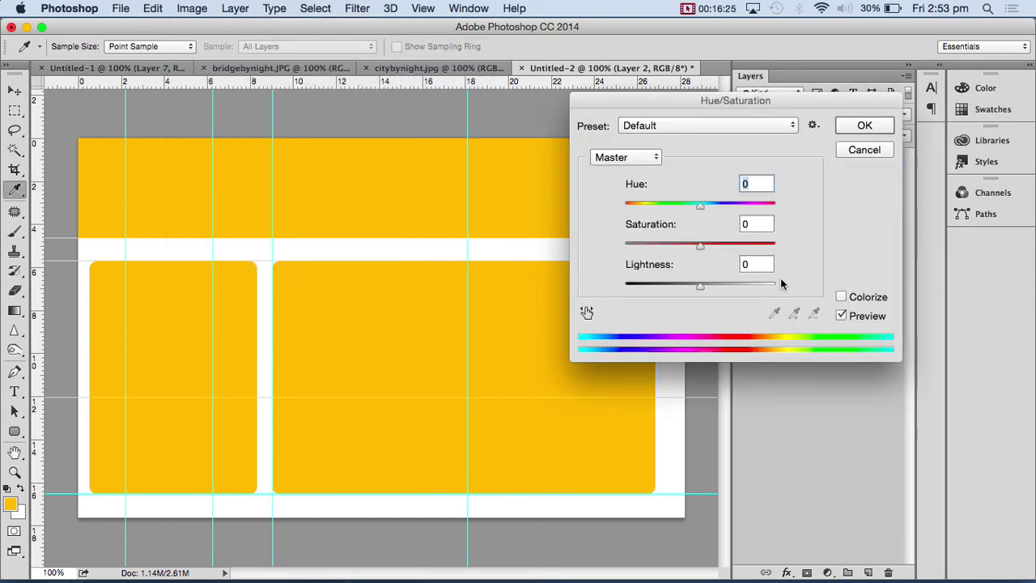
{"action": "left_click_drag", "start_coordinate": [704, 211], "coordinate": [777, 215]}
{"action": "left_click", "coordinate": [867, 128]}
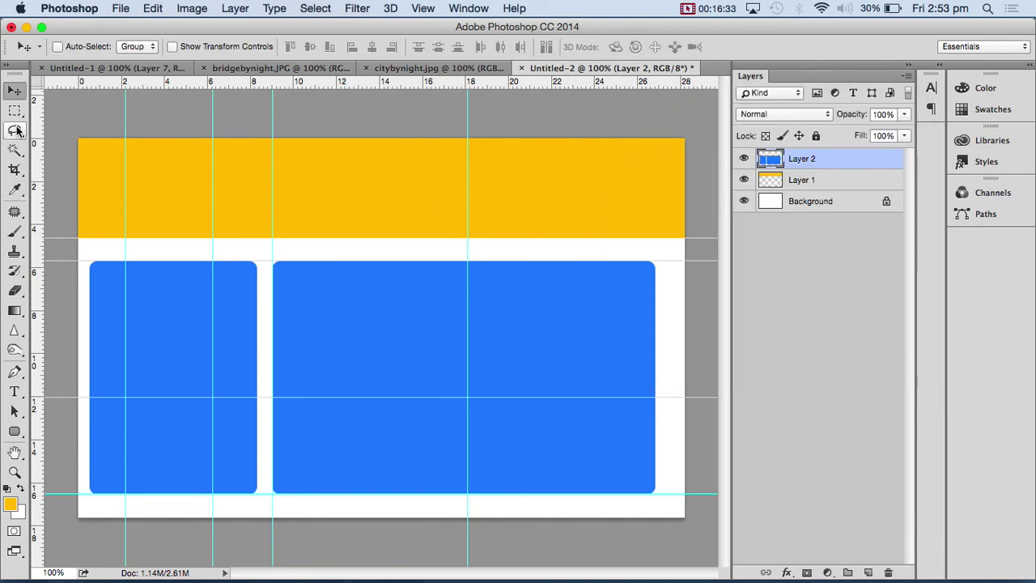
{"action": "key", "text": "m"}
{"action": "left_click_drag", "start_coordinate": [82, 282], "coordinate": [666, 508]}
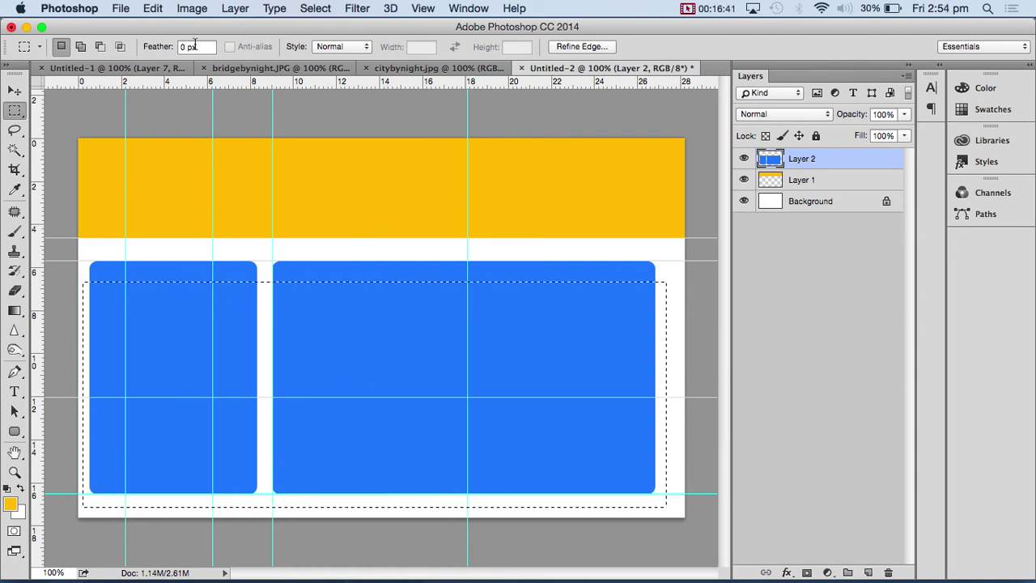
- Whiten the selected lower panel area with Hue/Saturation Lightness +100, then hide the header and background layers
{"action": "left_click", "coordinate": [198, 11]}
{"action": "mouse_move", "coordinate": [206, 52]}
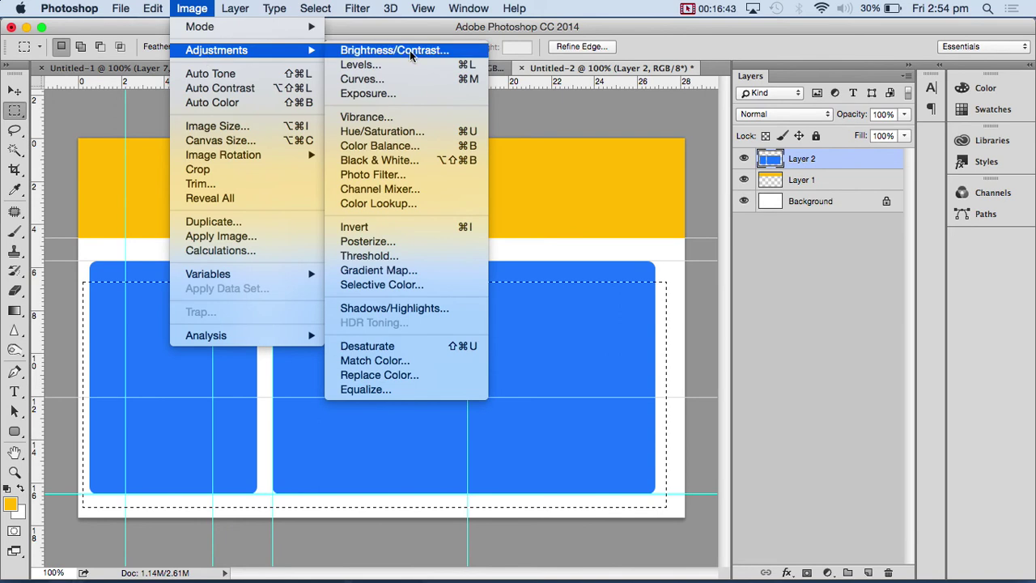
{"action": "left_click", "coordinate": [387, 131]}
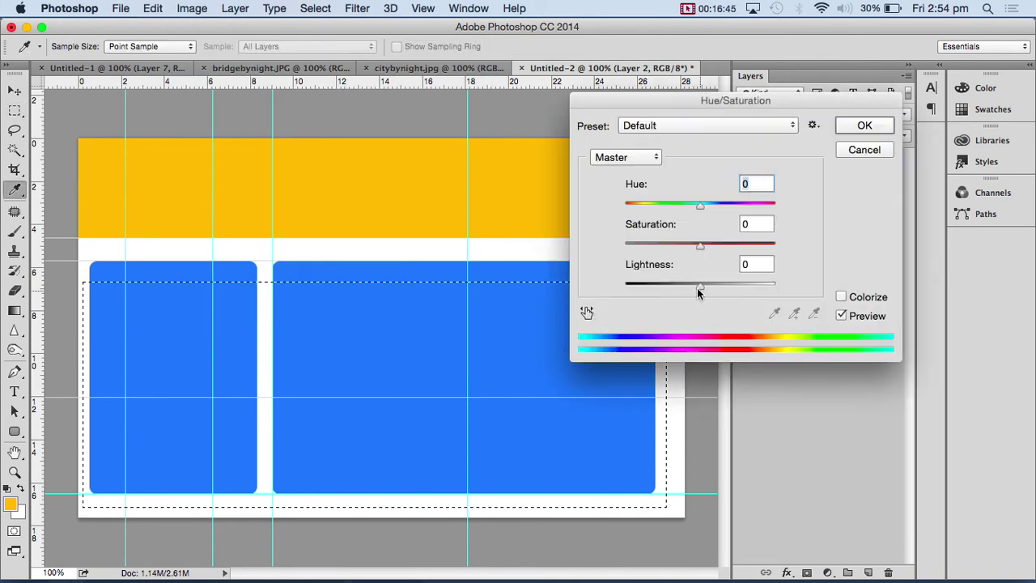
{"action": "left_click_drag", "start_coordinate": [699, 293], "coordinate": [970, 273]}
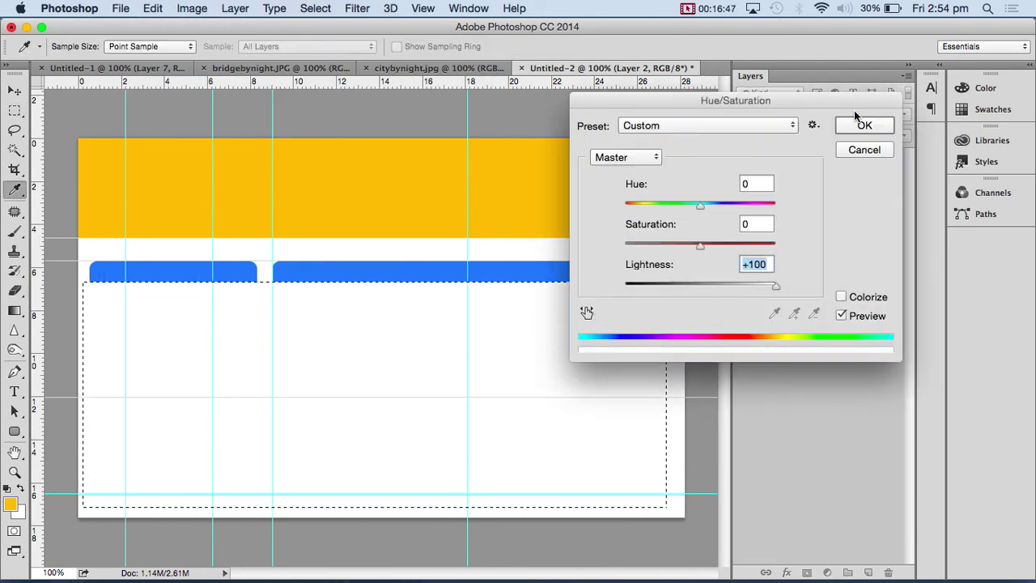
{"action": "left_click", "coordinate": [860, 126]}
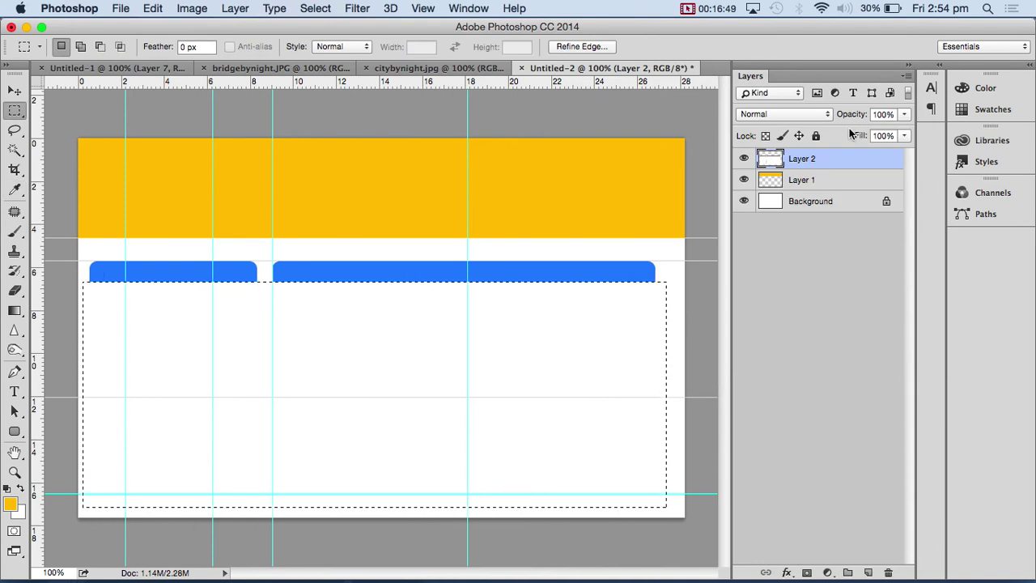
{"action": "mouse_move", "coordinate": [745, 180]}
{"action": "left_mouse_down"}
{"action": "mouse_move", "coordinate": [744, 203]}
{"action": "mouse_move", "coordinate": [745, 164]}
{"action": "left_mouse_up"}
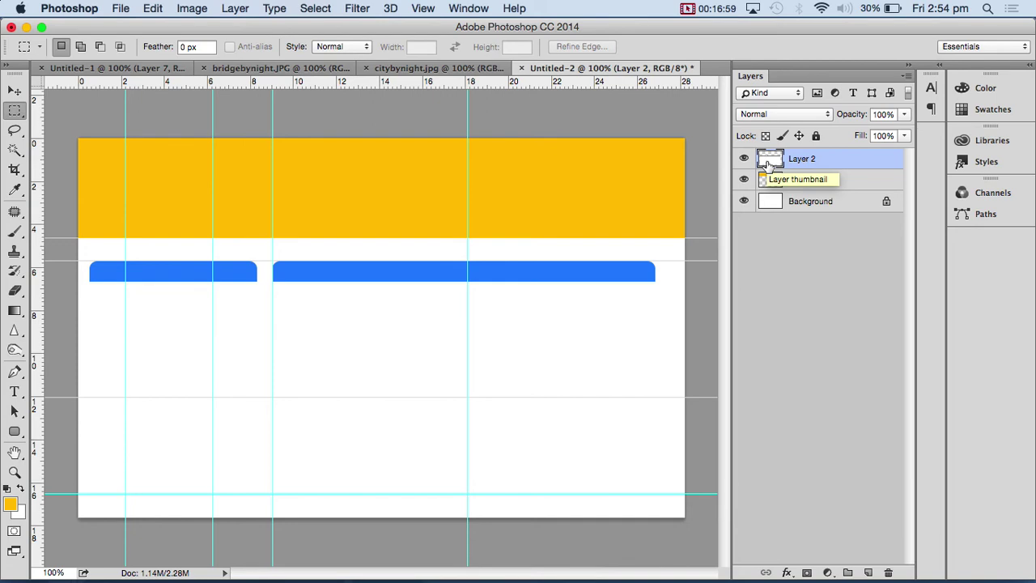
- Inspect the panels with other layers hidden, restore visibility, and load Layer 2 as a selection
{"action": "left_click", "coordinate": [770, 165], "text": "super"}
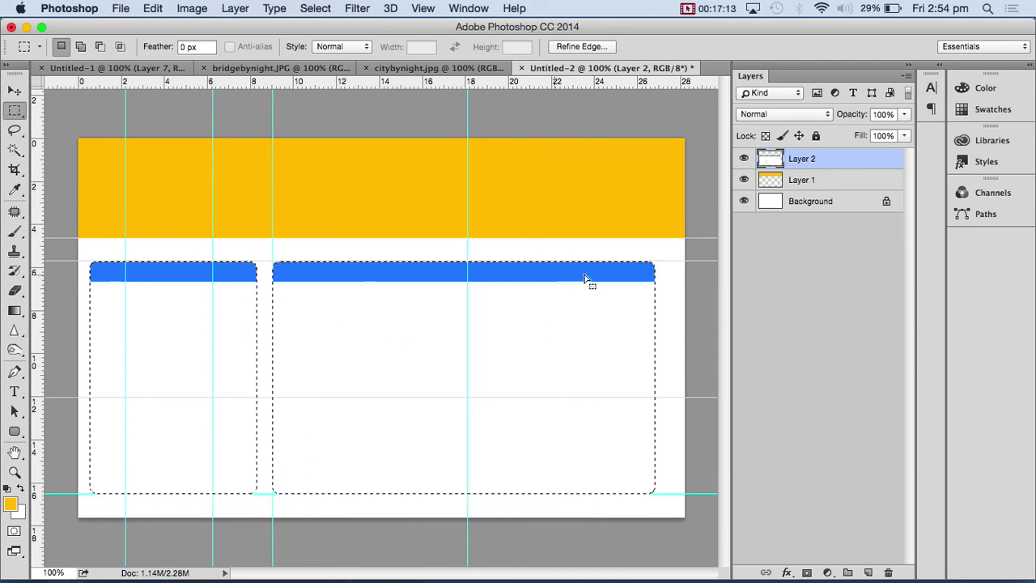
{"action": "left_click", "coordinate": [676, 437]}
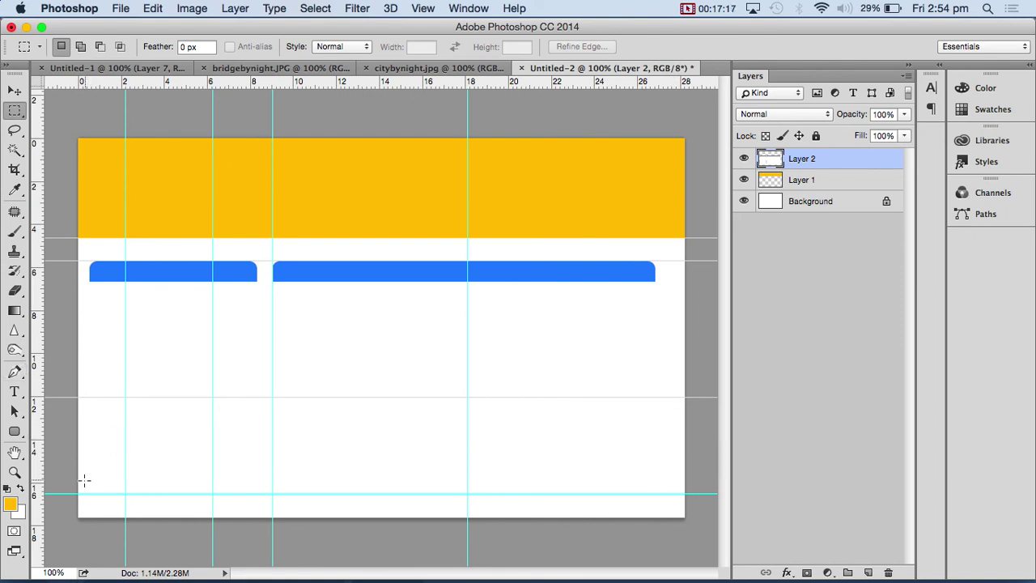
{"action": "left_click_drag", "start_coordinate": [424, 532], "coordinate": [668, 540]}
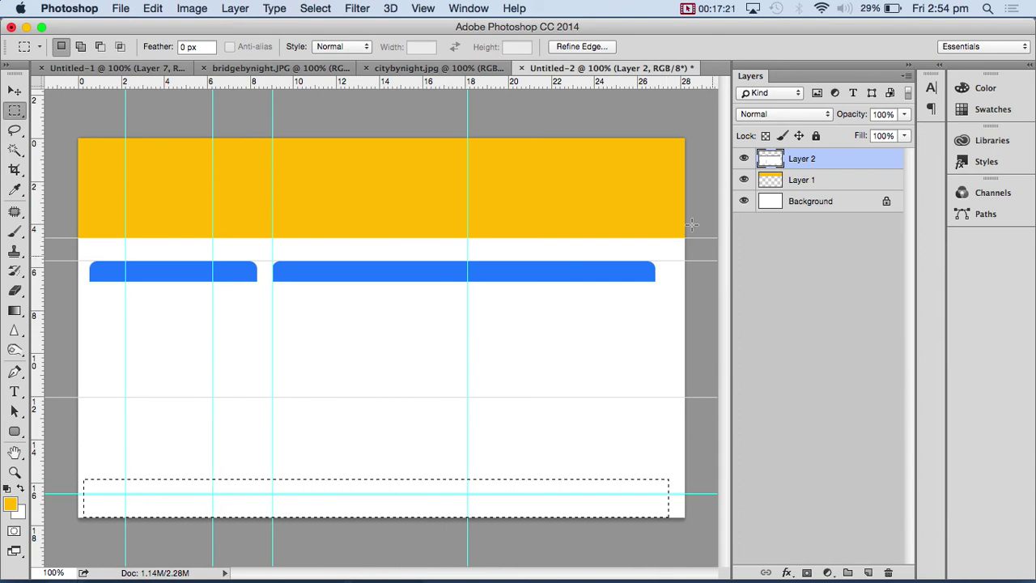
{"action": "left_click_drag", "start_coordinate": [744, 179], "coordinate": [743, 203]}
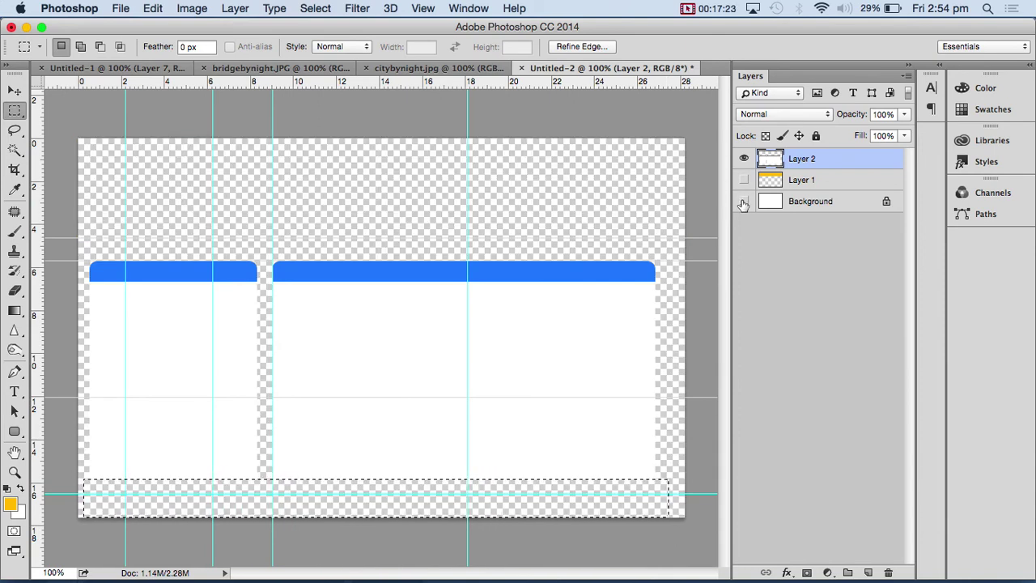
{"action": "key", "text": "ctrl+d"}
{"action": "left_click", "coordinate": [743, 202]}
{"action": "left_click", "coordinate": [744, 179]}
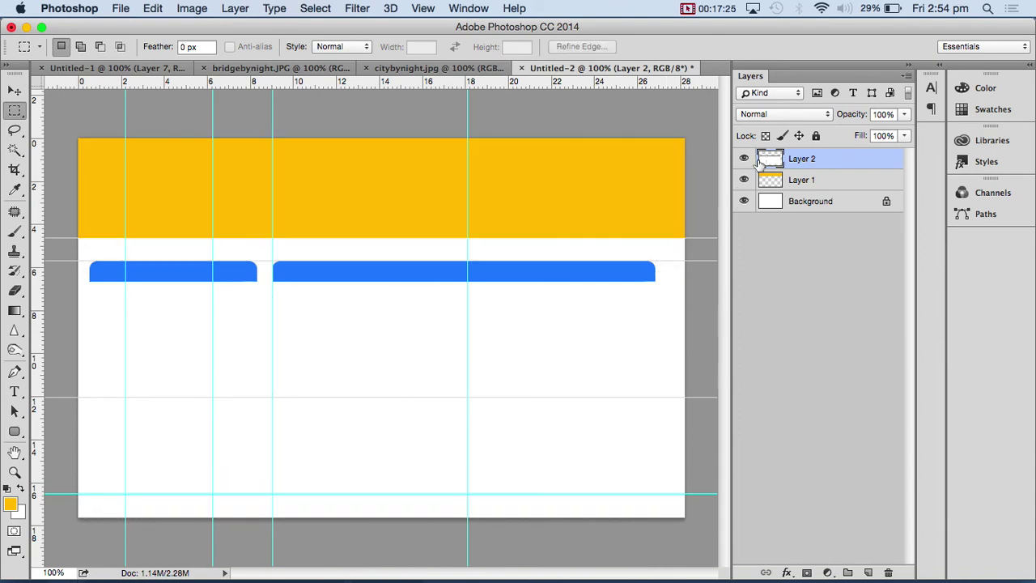
{"action": "left_click", "coordinate": [770, 162], "text": "ctrl"}
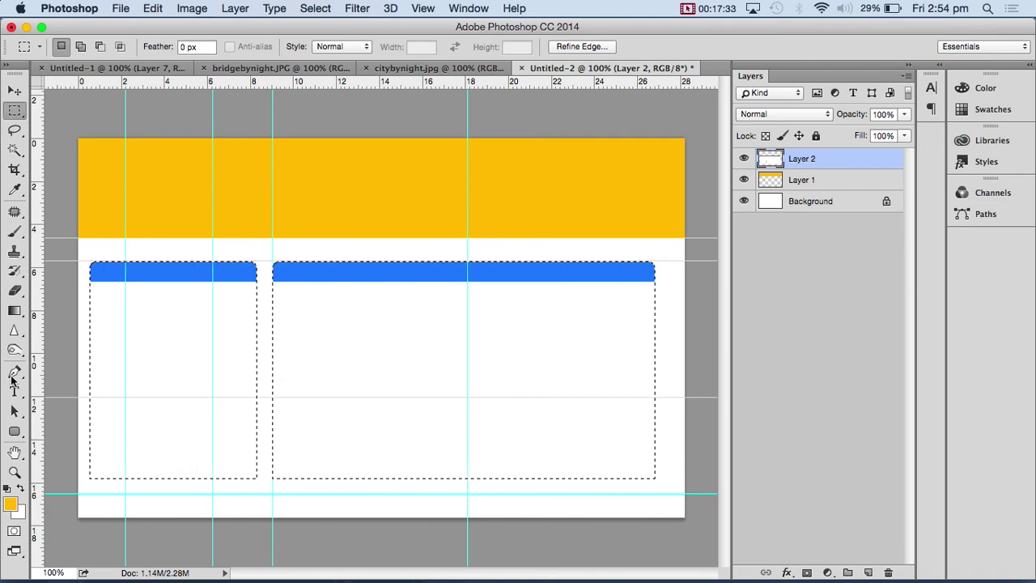
- Sample the blue of the panel strips and stroke the panel selection with it
{"action": "left_click", "coordinate": [14, 190]}
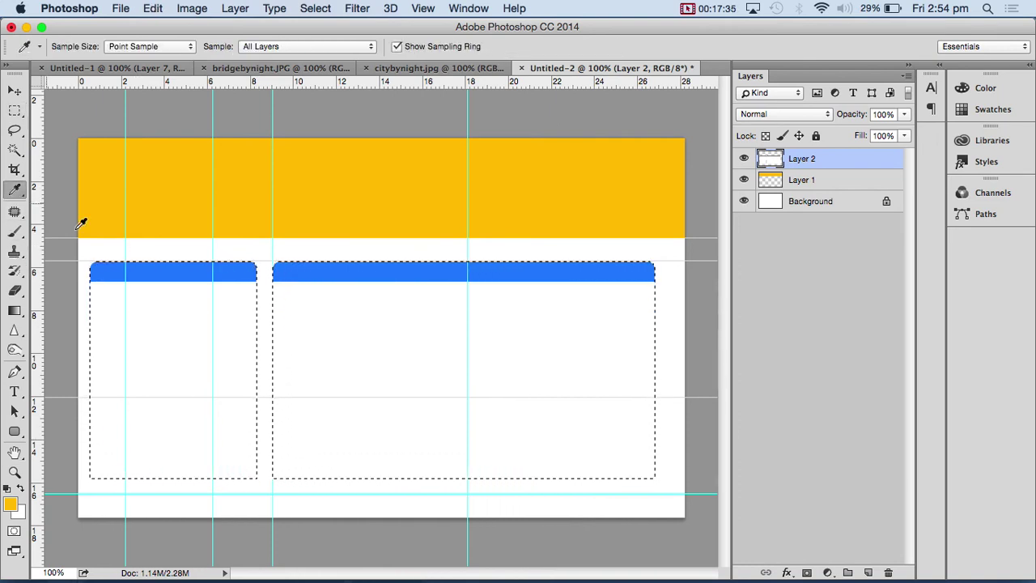
{"action": "left_click", "coordinate": [146, 274]}
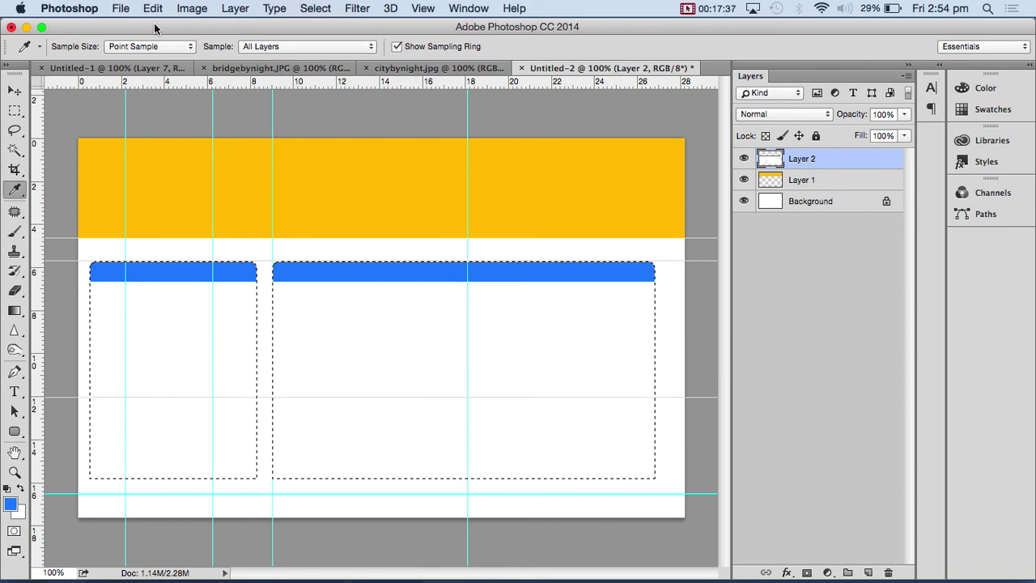
{"action": "left_click", "coordinate": [192, 9]}
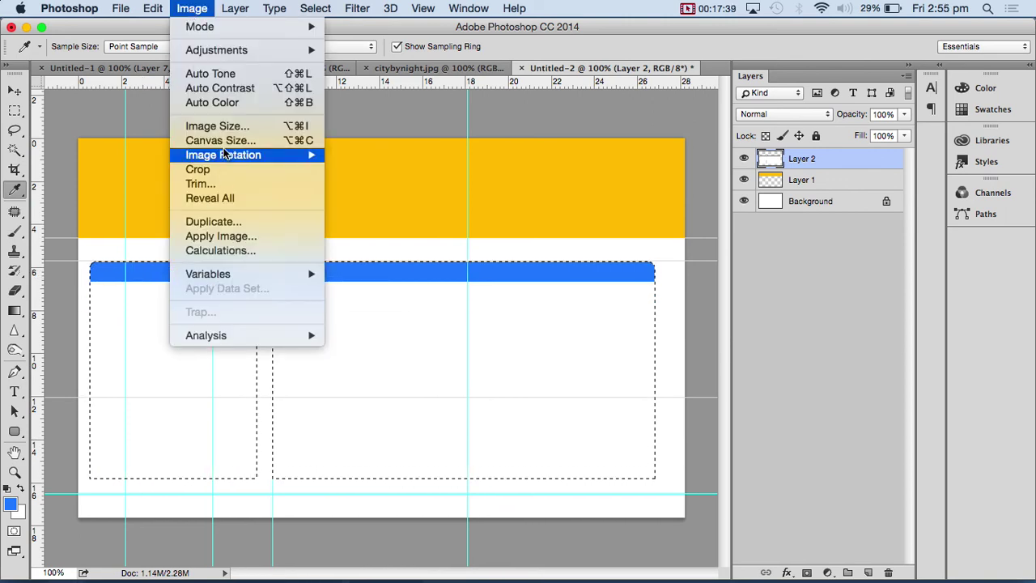
{"action": "mouse_move", "coordinate": [153, 10]}
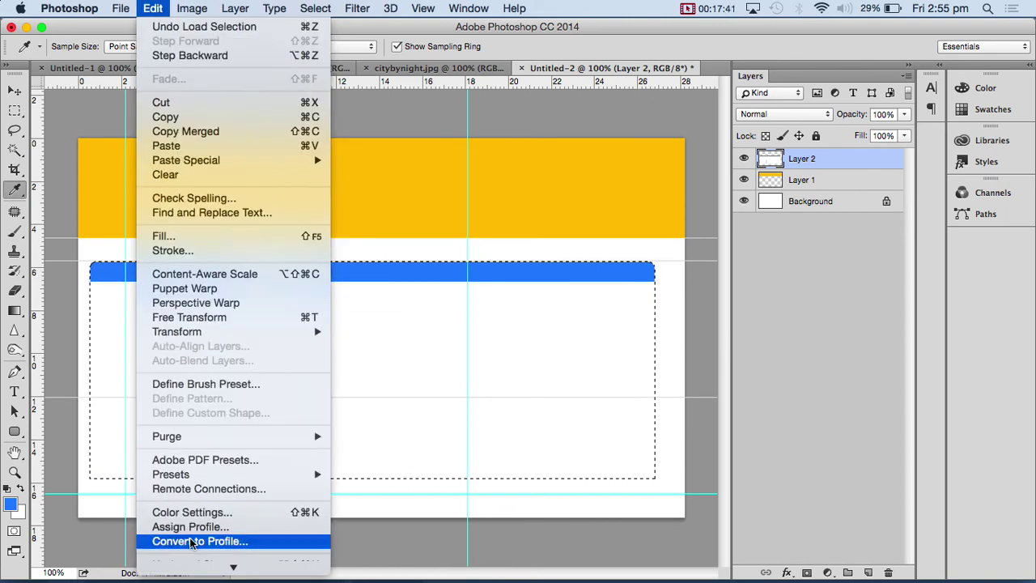
{"action": "mouse_move", "coordinate": [233, 567]}
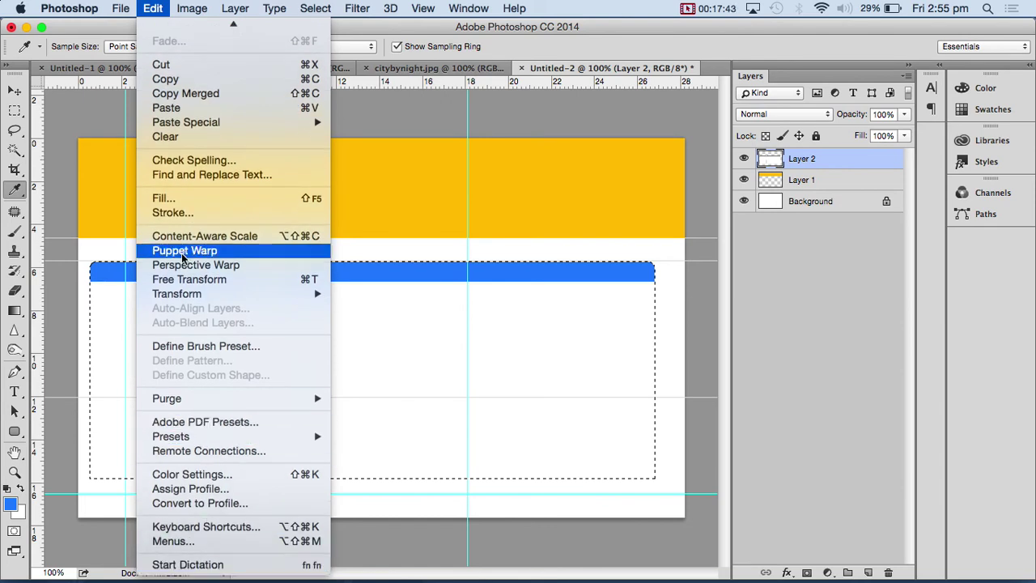
{"action": "left_click", "coordinate": [172, 213]}
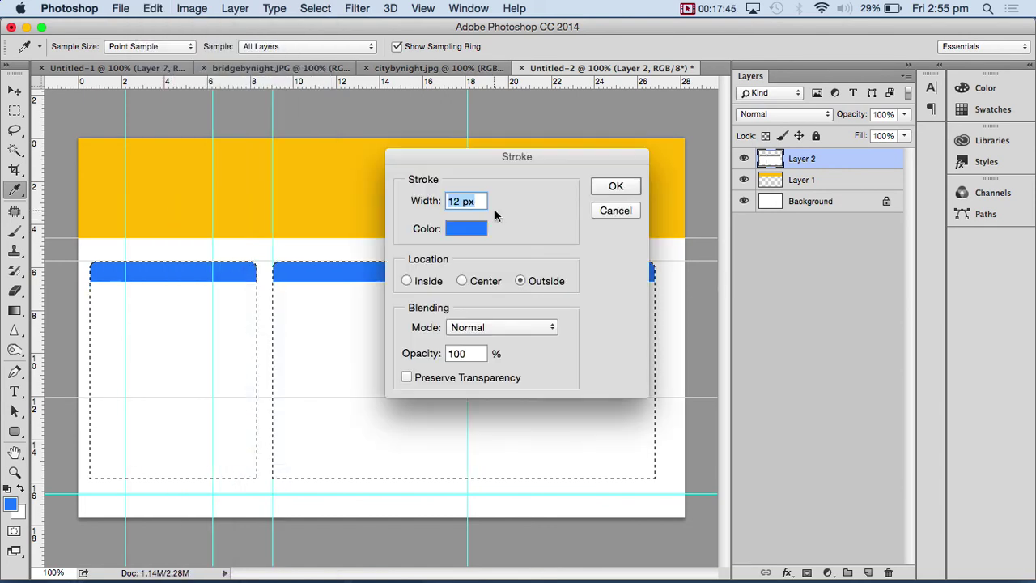
{"action": "type", "text": "1"}
{"action": "double_click", "coordinate": [454, 201]}
{"action": "left_click", "coordinate": [616, 188]}
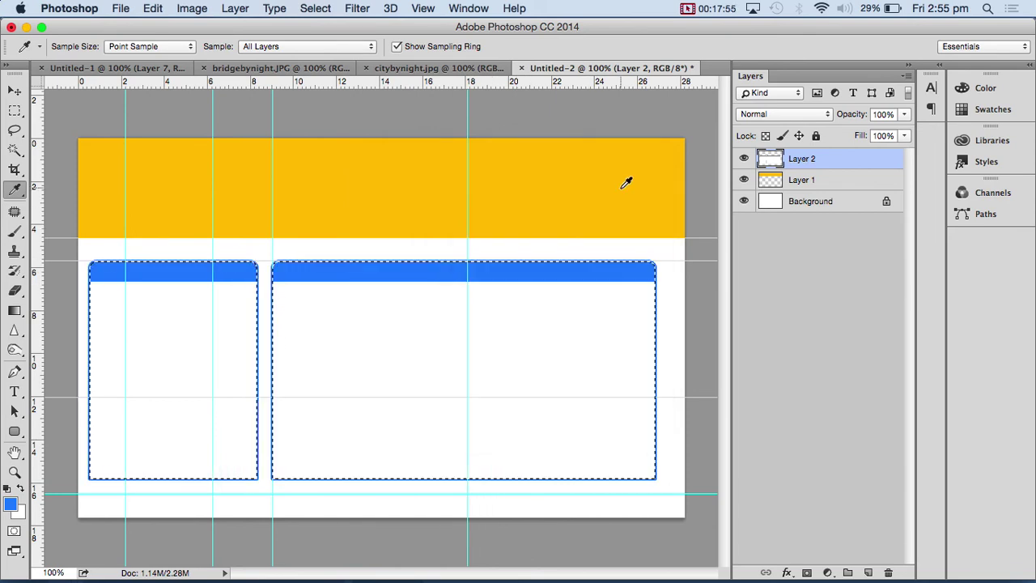
- Apply a 2 px inside stroke, then undo it and deselect the panels
{"action": "left_click", "coordinate": [153, 8]}
{"action": "left_click", "coordinate": [184, 250]}
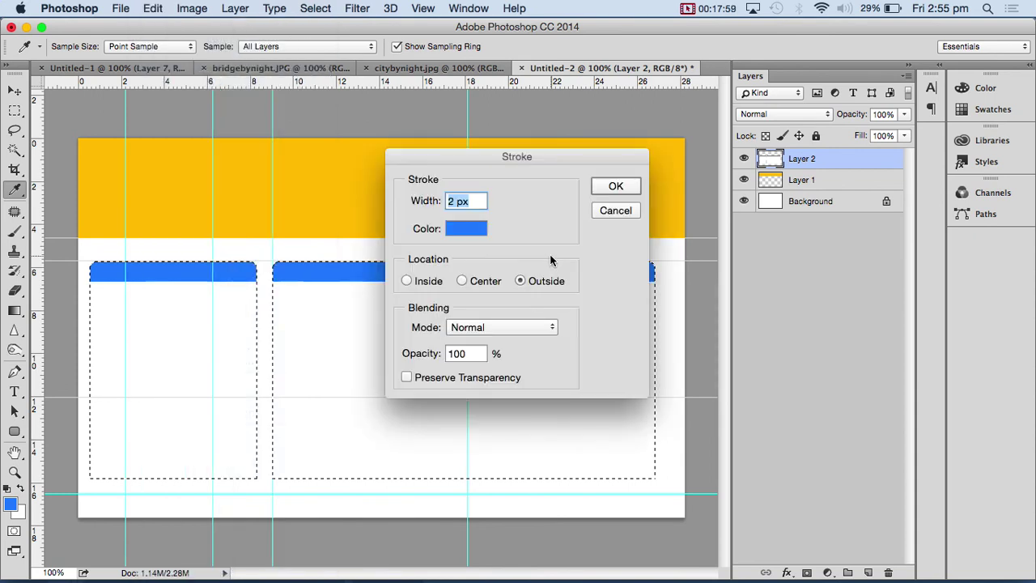
{"action": "left_click", "coordinate": [407, 281]}
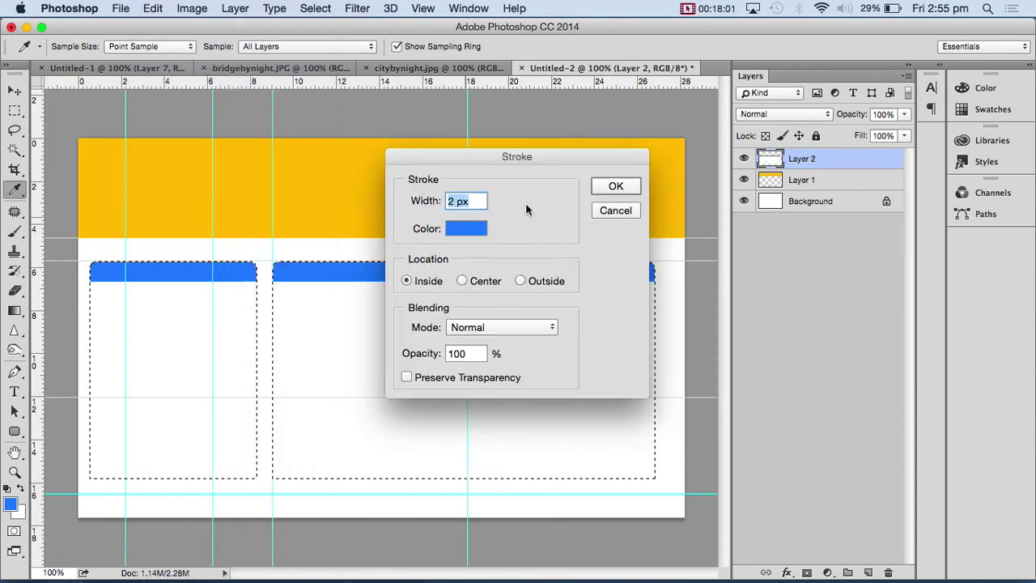
{"action": "left_click", "coordinate": [604, 191]}
{"action": "key", "text": "super+d"}
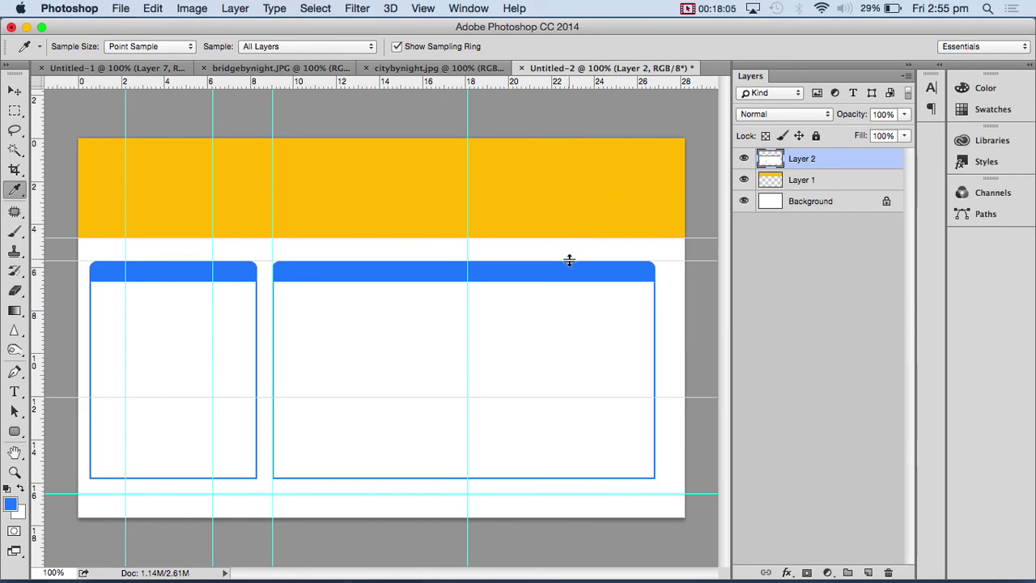
{"action": "key", "text": "super+z"}
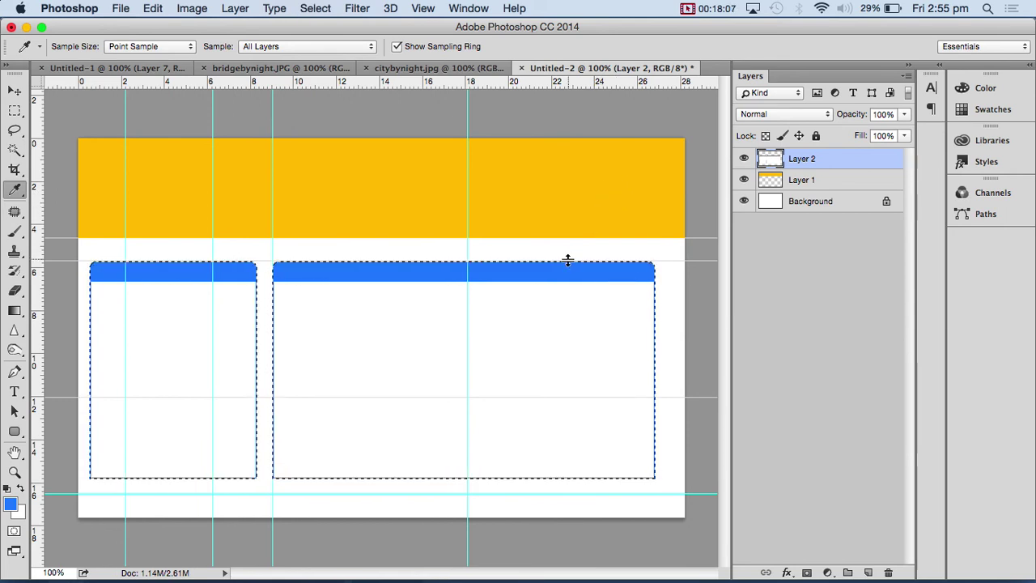
{"action": "key", "text": "super+alt+z"}
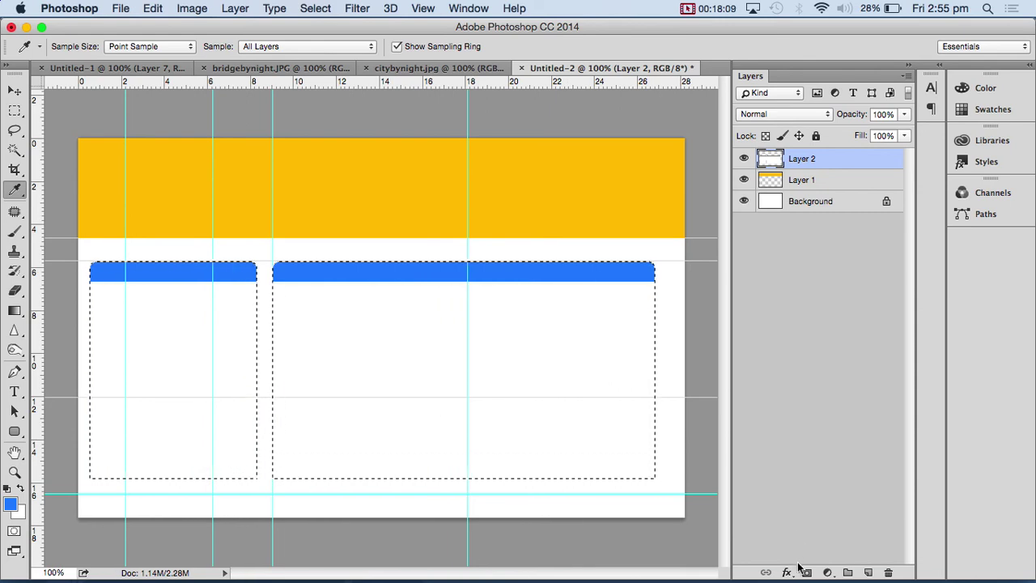
{"action": "key", "text": "super+d"}
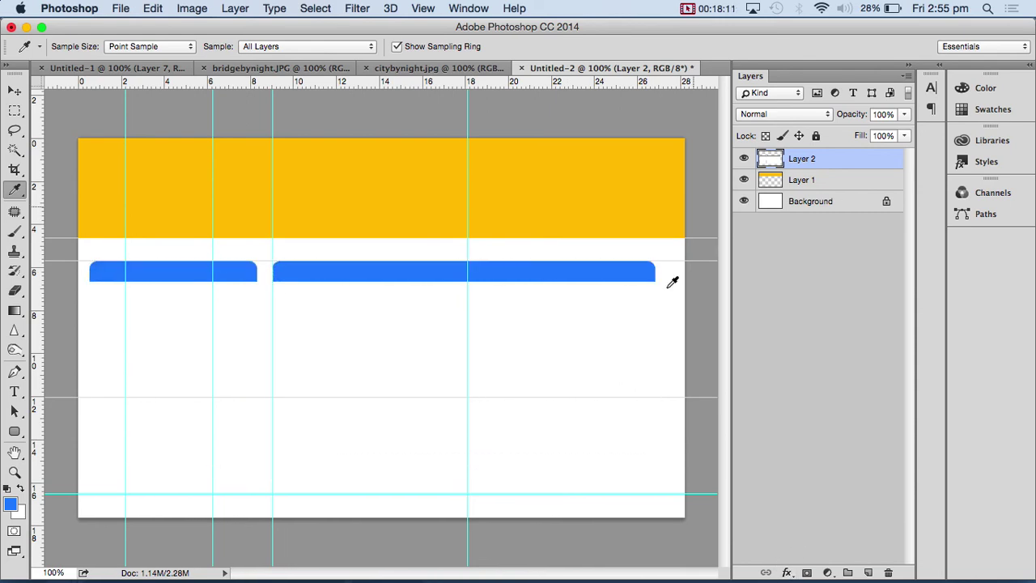
- Open Layer Style with Drop Shadow and add a 1 px inside stroke in the sampled strip blue
{"action": "left_click", "coordinate": [788, 572]}
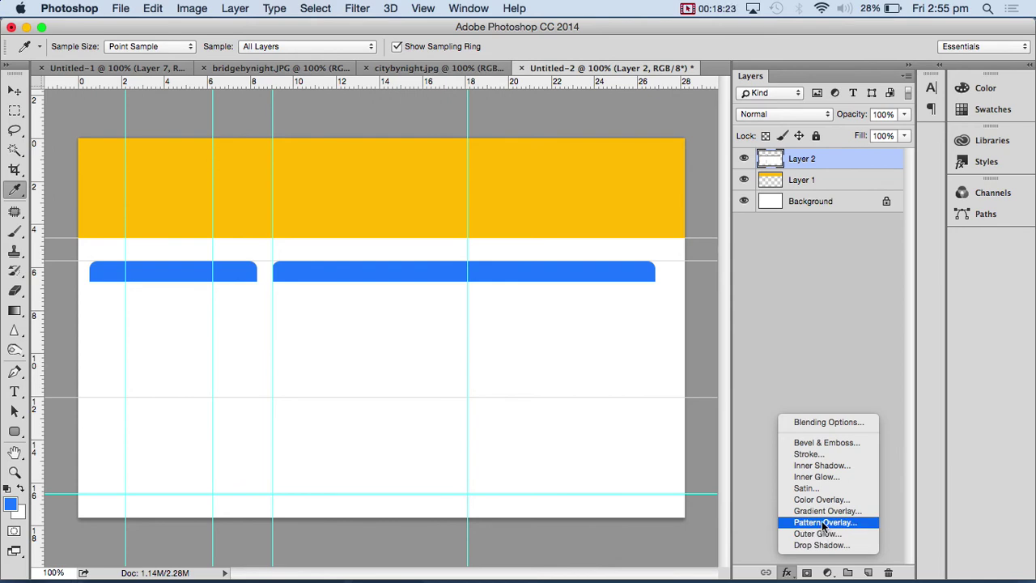
{"action": "left_click", "coordinate": [822, 545]}
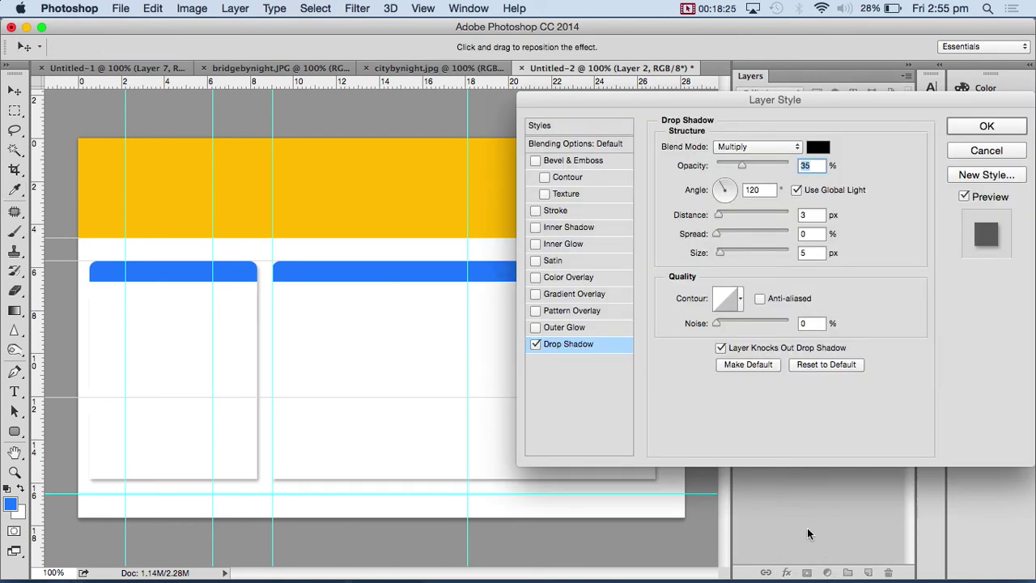
{"action": "left_click_drag", "start_coordinate": [724, 99], "coordinate": [835, 88]}
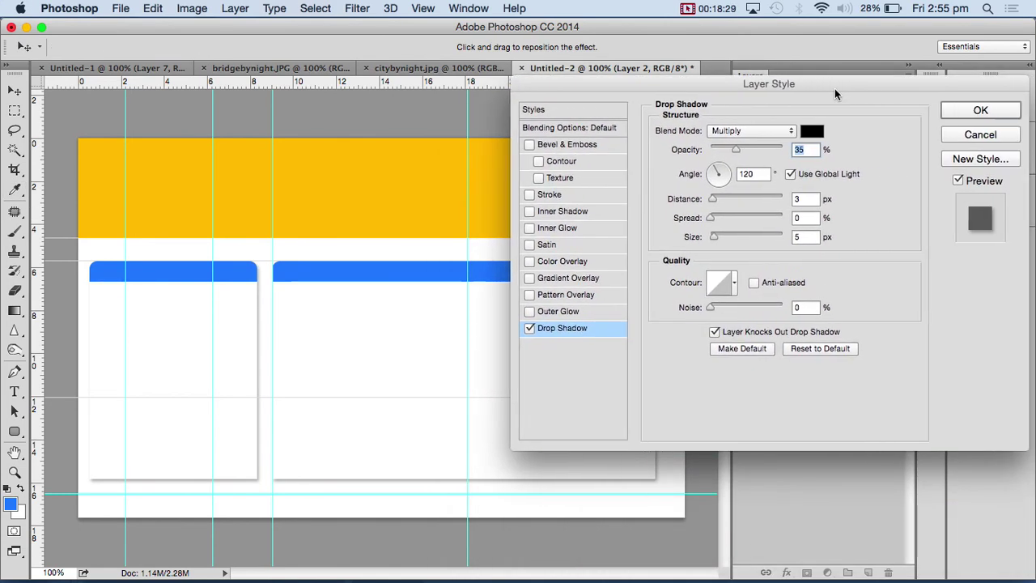
{"action": "left_click", "coordinate": [568, 196]}
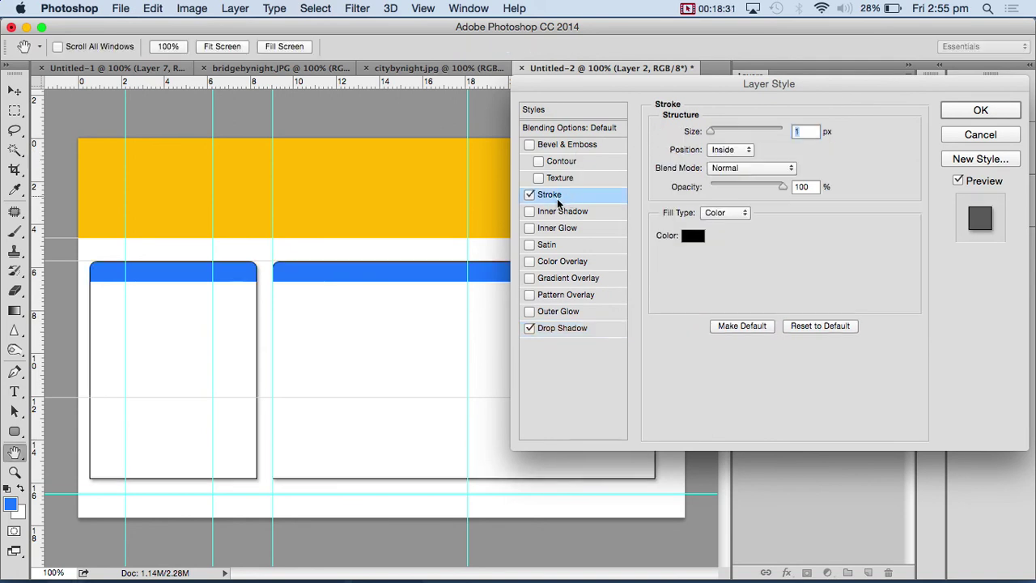
{"action": "left_click", "coordinate": [693, 236]}
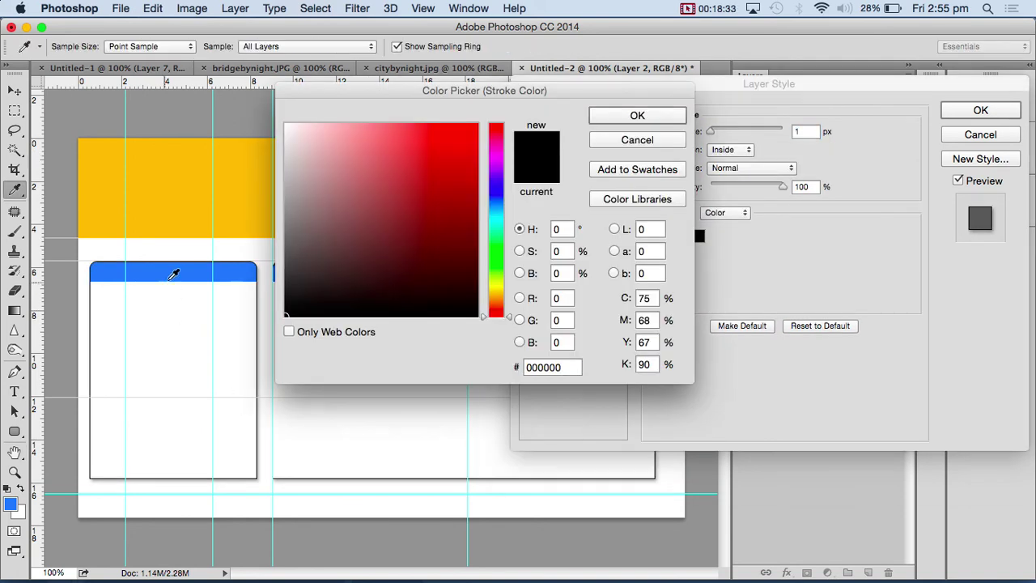
{"action": "left_click", "coordinate": [166, 273]}
{"action": "left_click", "coordinate": [637, 116]}
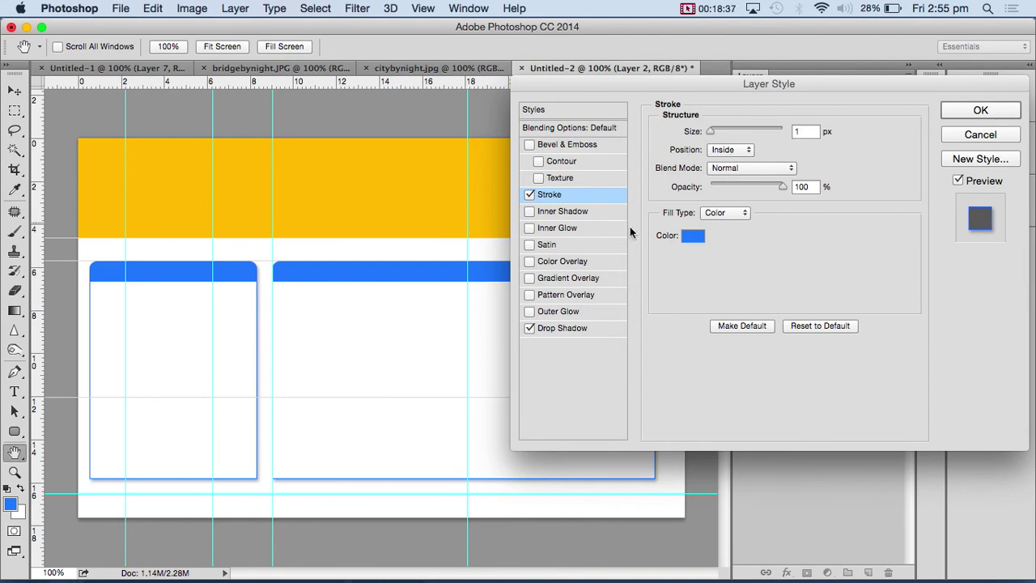
- Set the drop shadow to 140°, distance 7 px, size 8 px, and enable Inner Shadow
{"action": "left_click", "coordinate": [569, 328]}
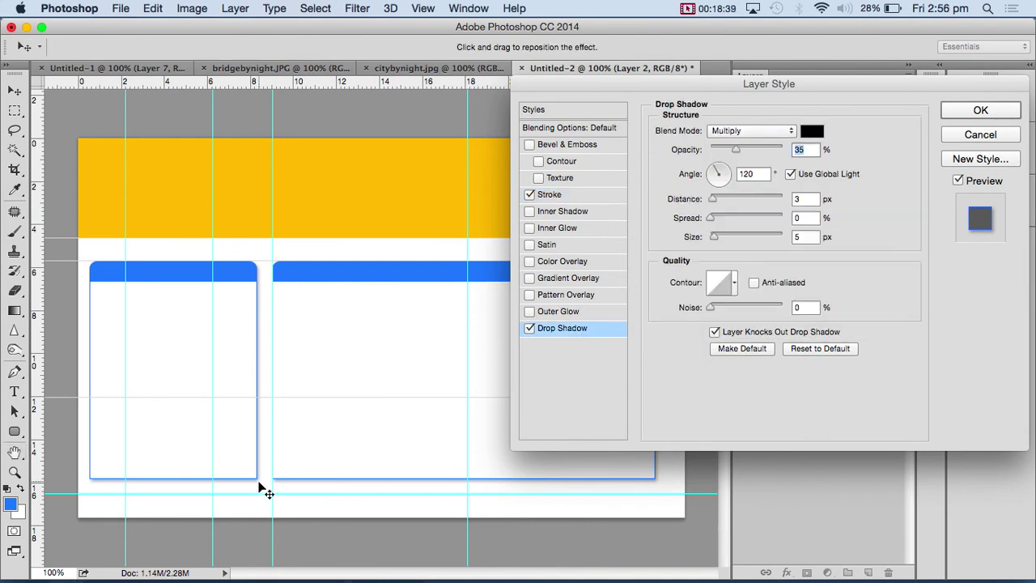
{"action": "left_click_drag", "start_coordinate": [262, 485], "coordinate": [261, 486]}
{"action": "left_click_drag", "start_coordinate": [722, 235], "coordinate": [717, 240]}
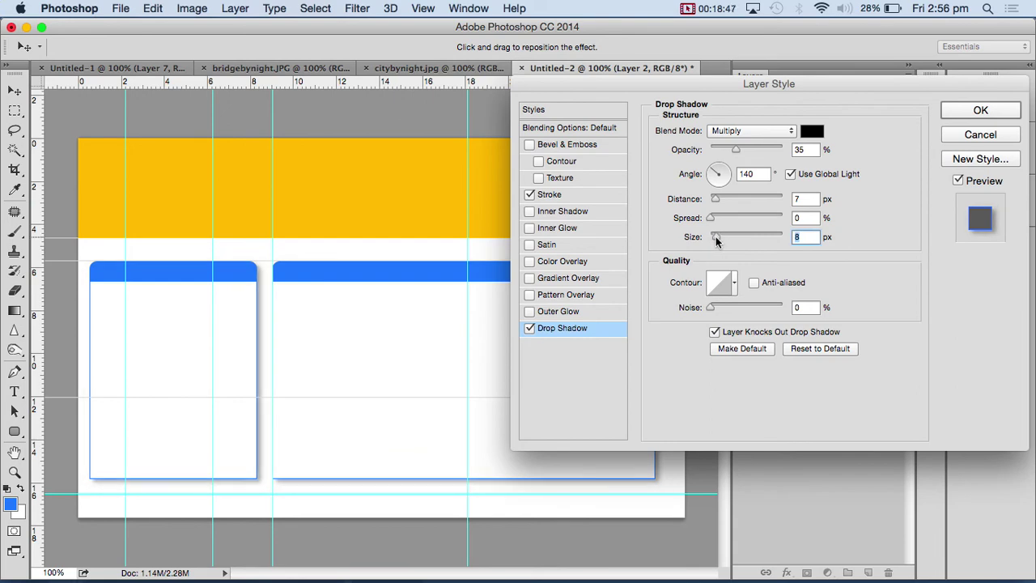
{"action": "left_click", "coordinate": [569, 214]}
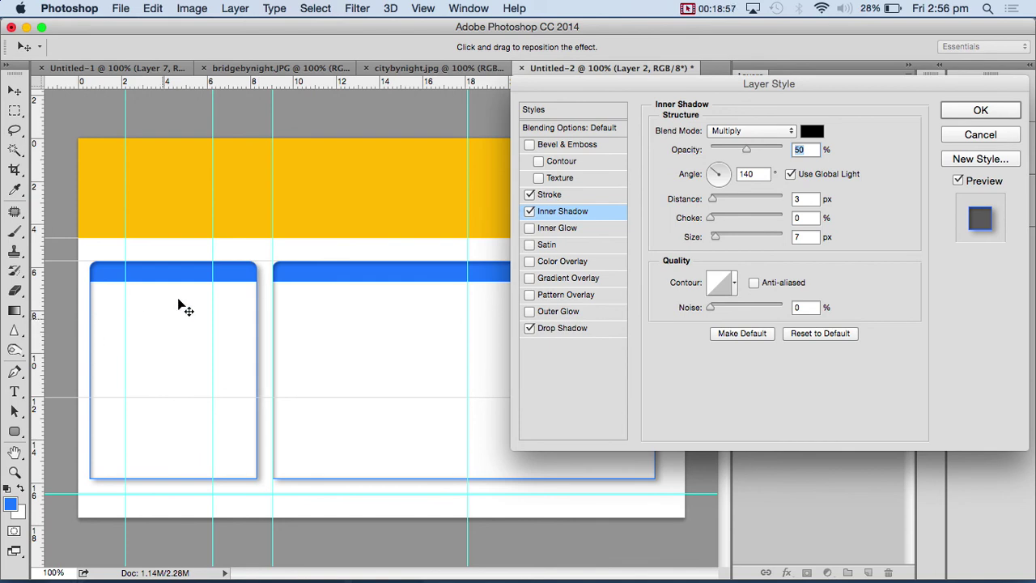
- Give the panels a Multiply inner shadow with 50% opacity, 3 px distance and 7 px size
{"action": "mouse_move", "coordinate": [643, 89]}
{"action": "left_mouse_down"}
{"action": "mouse_move", "coordinate": [608, 73]}
{"action": "mouse_move", "coordinate": [621, 130]}
{"action": "mouse_move", "coordinate": [638, 79]}
{"action": "left_mouse_up"}
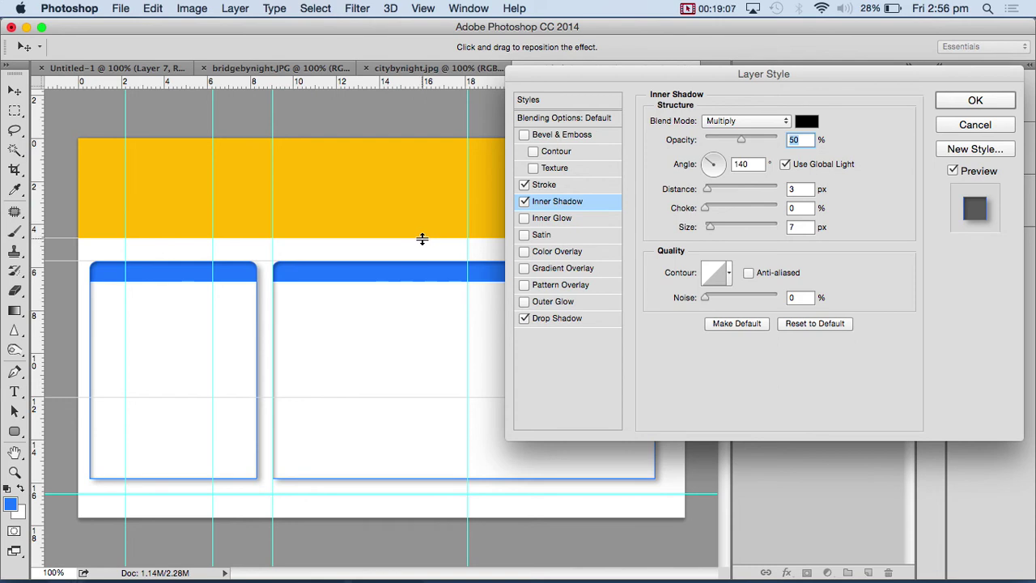
- Remove Inner Shadow from Layer 2, keeping Stroke and Drop Shadow, and hide the guides
{"action": "left_click", "coordinate": [524, 203]}
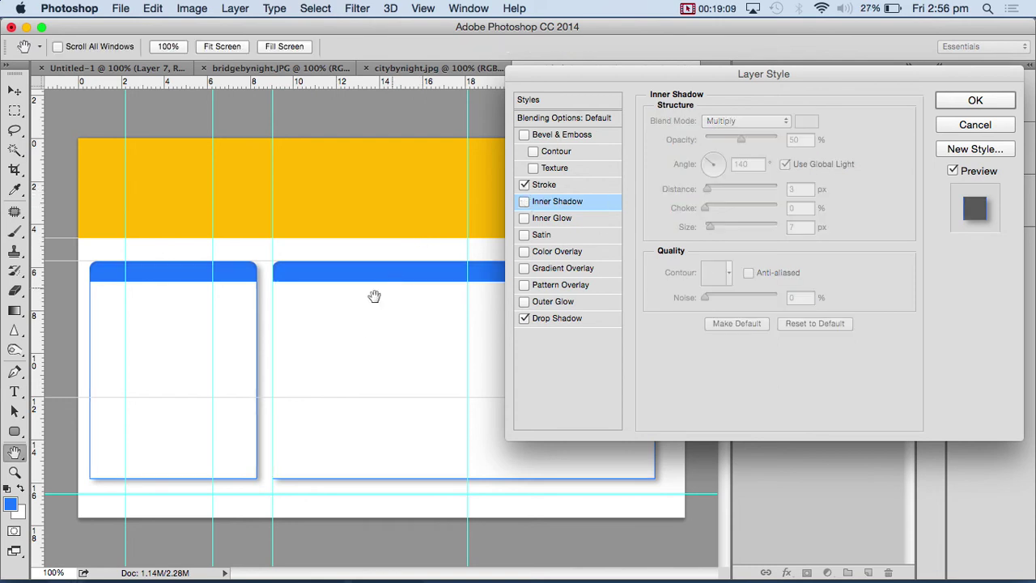
{"action": "left_click", "coordinate": [977, 99]}
{"action": "key", "text": "super+h"}
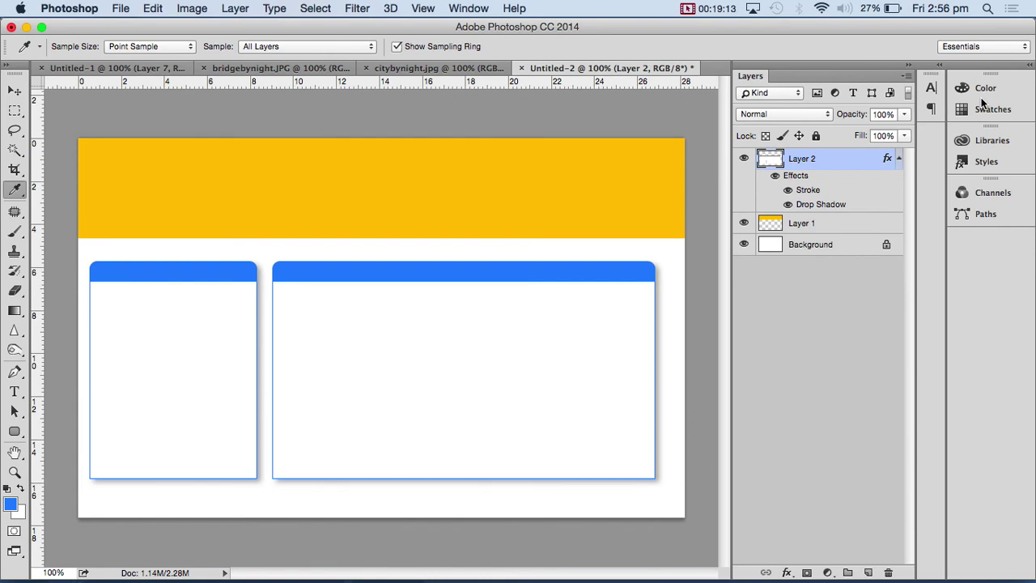
- Nudge both panels a few pixels right and marquee-select the area around the right-hand panel
{"action": "key", "text": "v"}
{"action": "key", "text": "shift+Right"}
{"action": "key", "text": "m"}
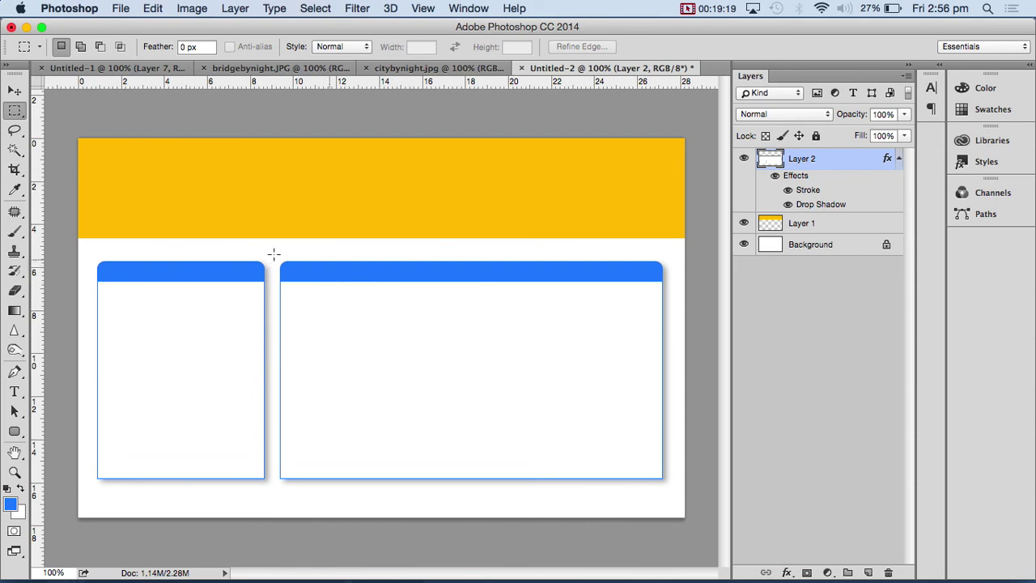
{"action": "left_click_drag", "start_coordinate": [275, 247], "coordinate": [678, 500]}
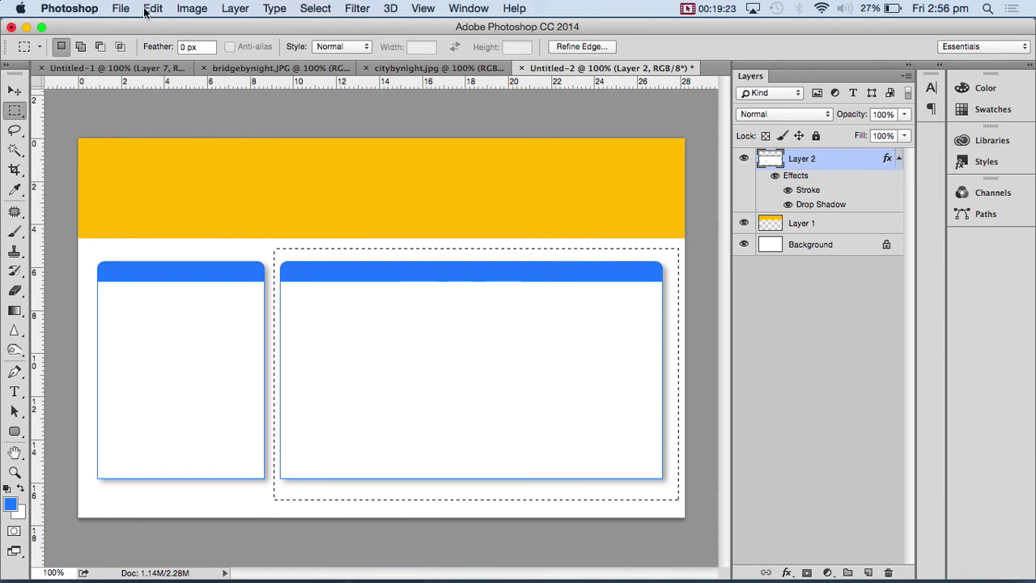
- Preview a different header hue in Hue/Saturation, then cancel the change
{"action": "left_click", "coordinate": [191, 9]}
{"action": "mouse_move", "coordinate": [206, 54]}
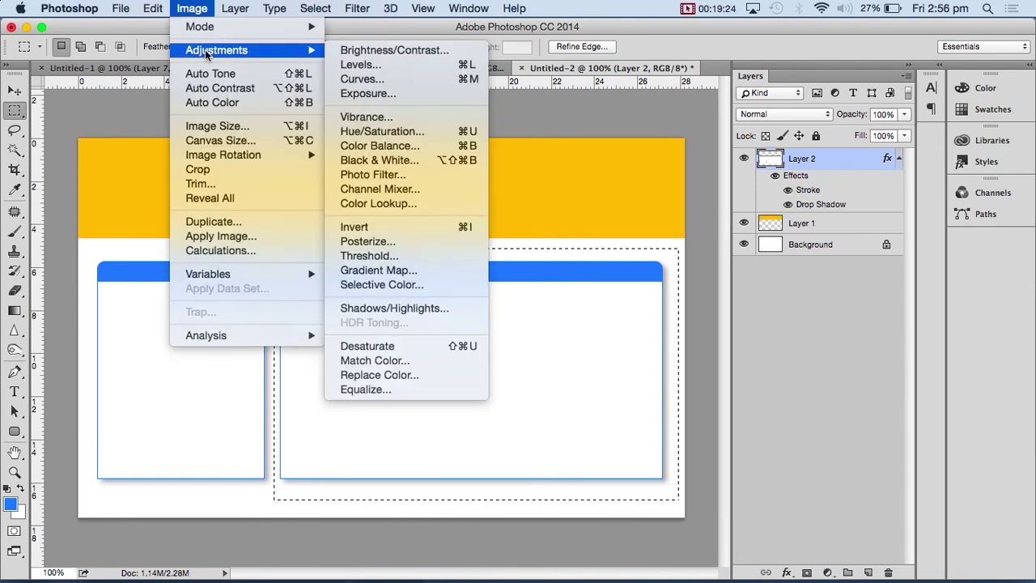
{"action": "left_click", "coordinate": [382, 131]}
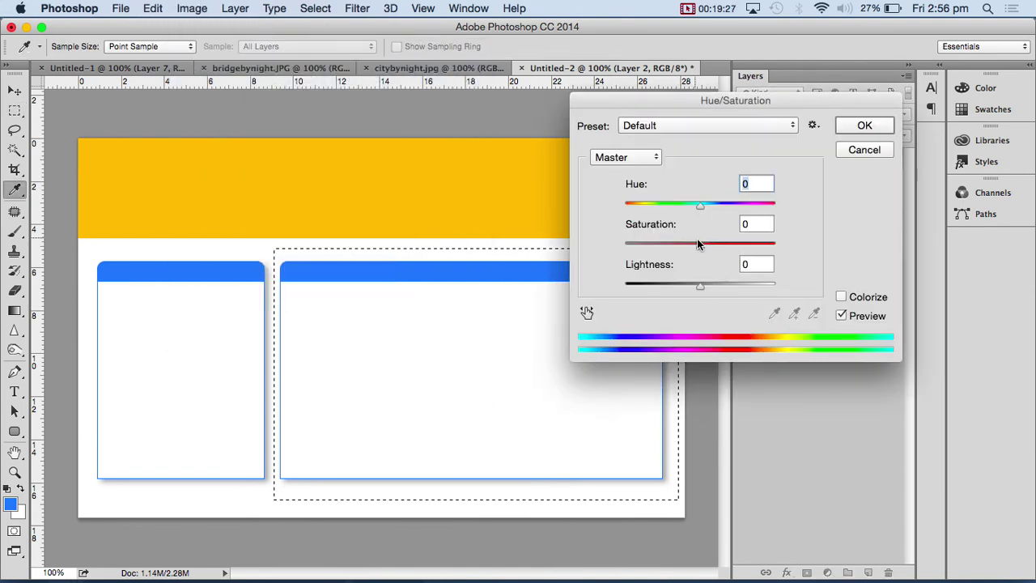
{"action": "left_click_drag", "start_coordinate": [700, 204], "coordinate": [653, 208]}
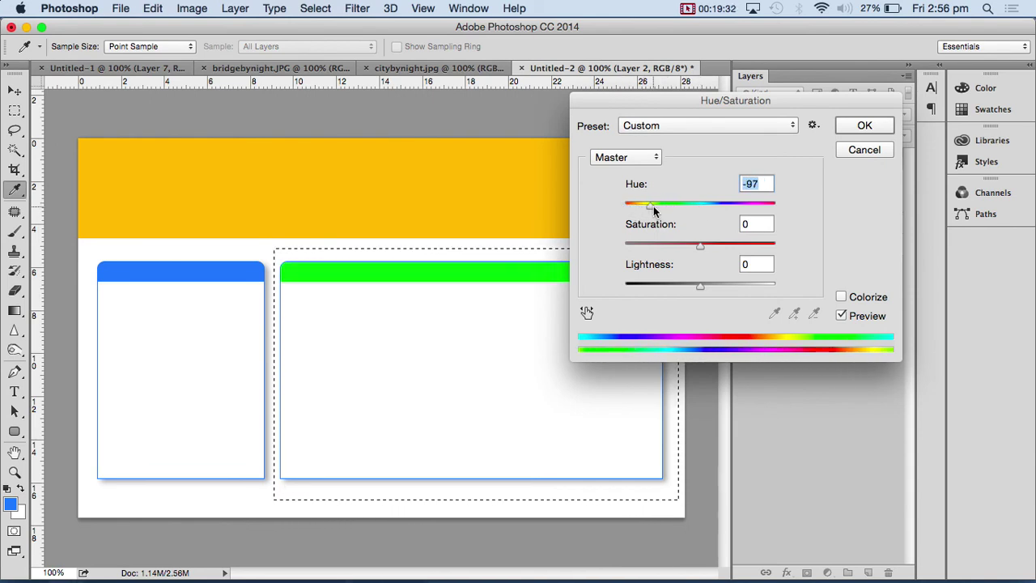
{"action": "left_click", "coordinate": [871, 154]}
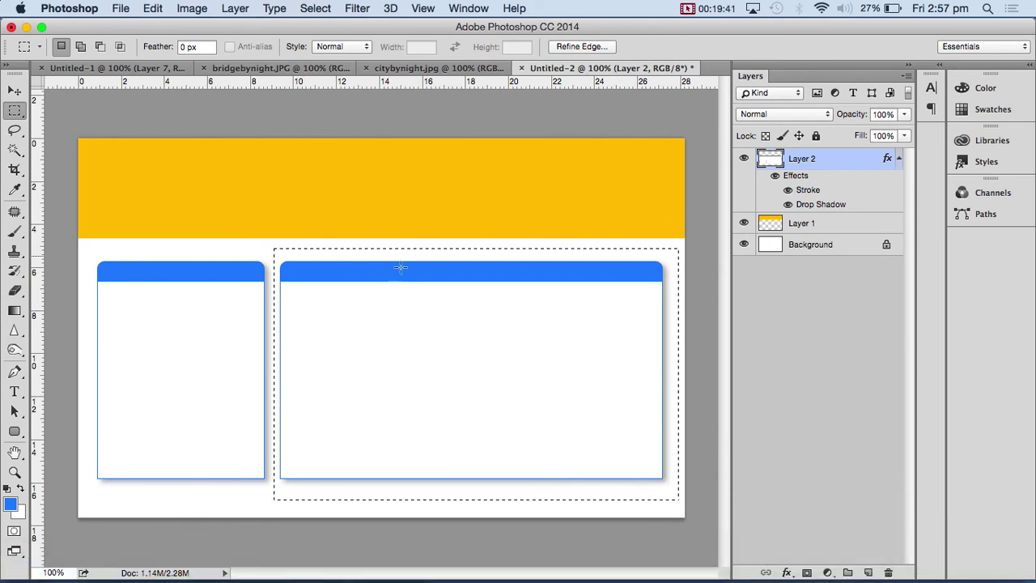
- Cut and paste the right-hand panel onto its own layer and move it back into place
{"action": "key", "text": "super+x"}
{"action": "key", "text": "super+v"}
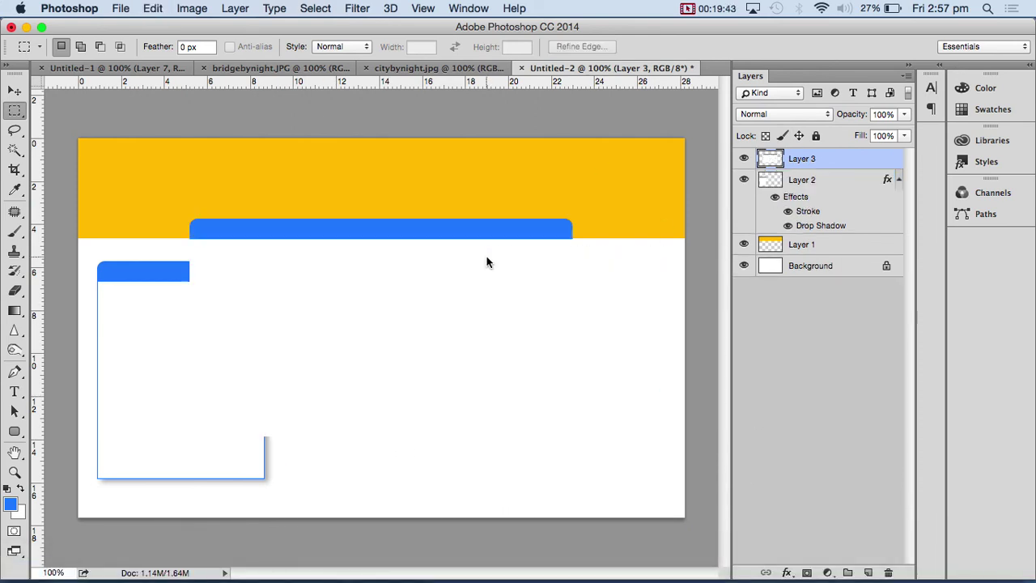
{"action": "key", "text": "v"}
{"action": "left_click_drag", "start_coordinate": [312, 277], "coordinate": [388, 307]}
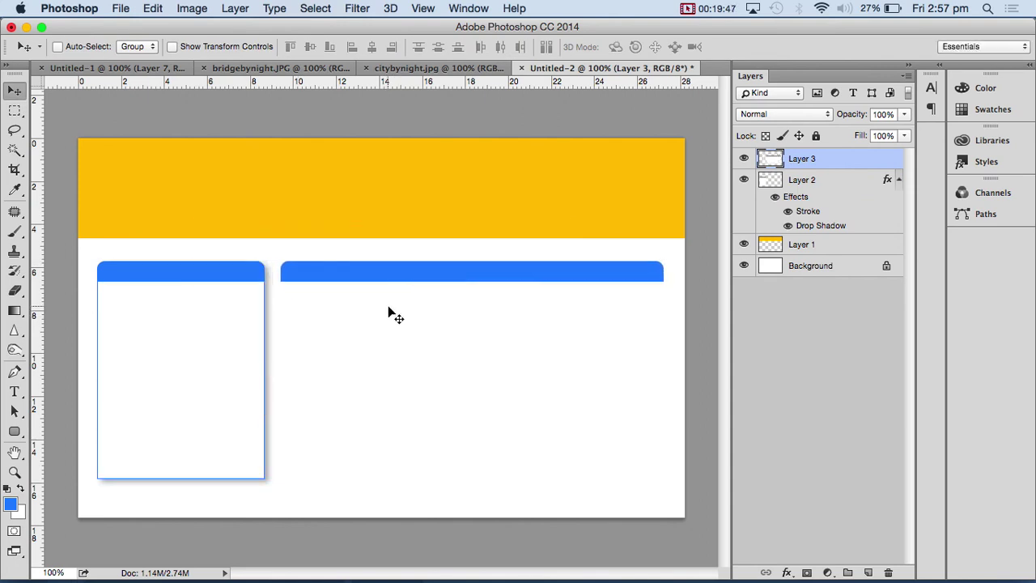
{"action": "key", "text": "super+i"}
{"action": "key", "text": "a"}
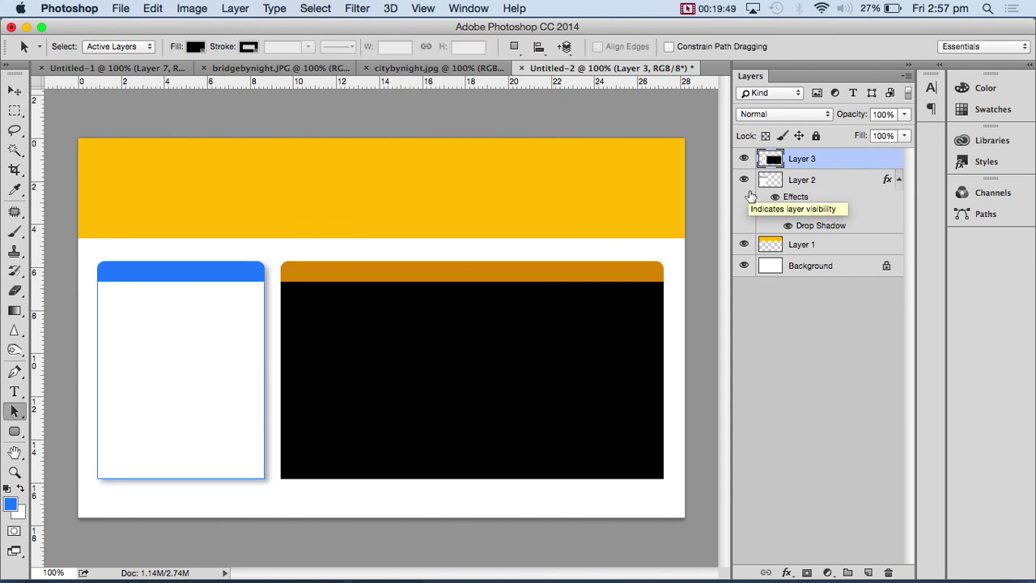
{"action": "key", "text": "super+i"}
- Shift the panel's hue by +32 in Hue/Saturation to turn its header purple
{"action": "left_click", "coordinate": [192, 8]}
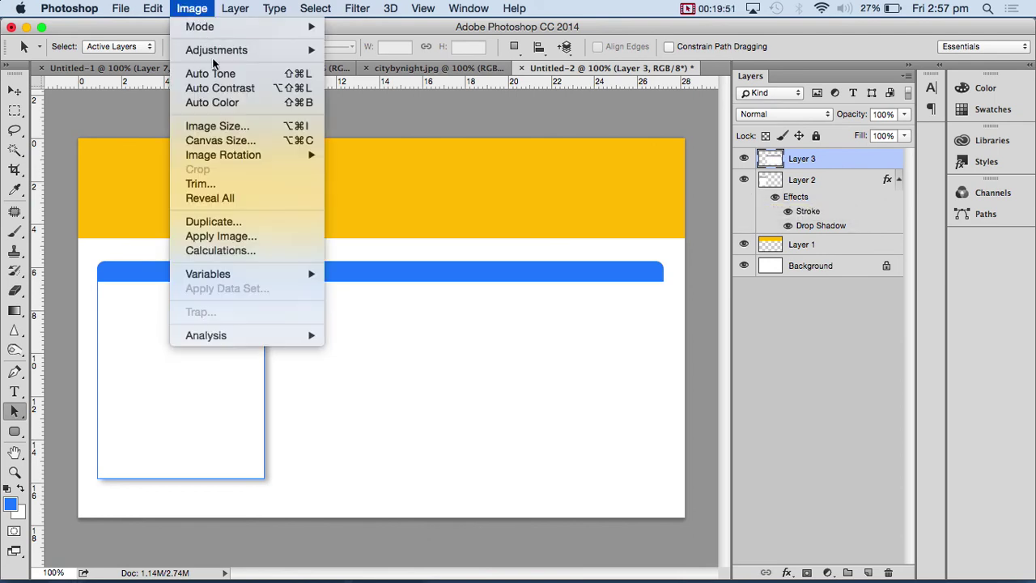
{"action": "mouse_move", "coordinate": [219, 56]}
{"action": "left_click", "coordinate": [384, 132]}
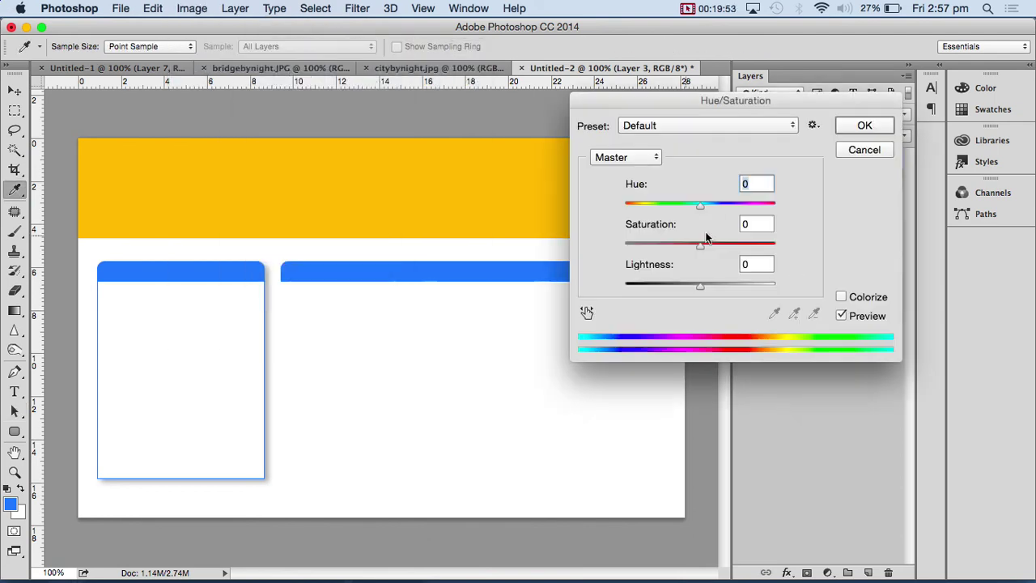
{"action": "left_click_drag", "start_coordinate": [721, 203], "coordinate": [724, 208]}
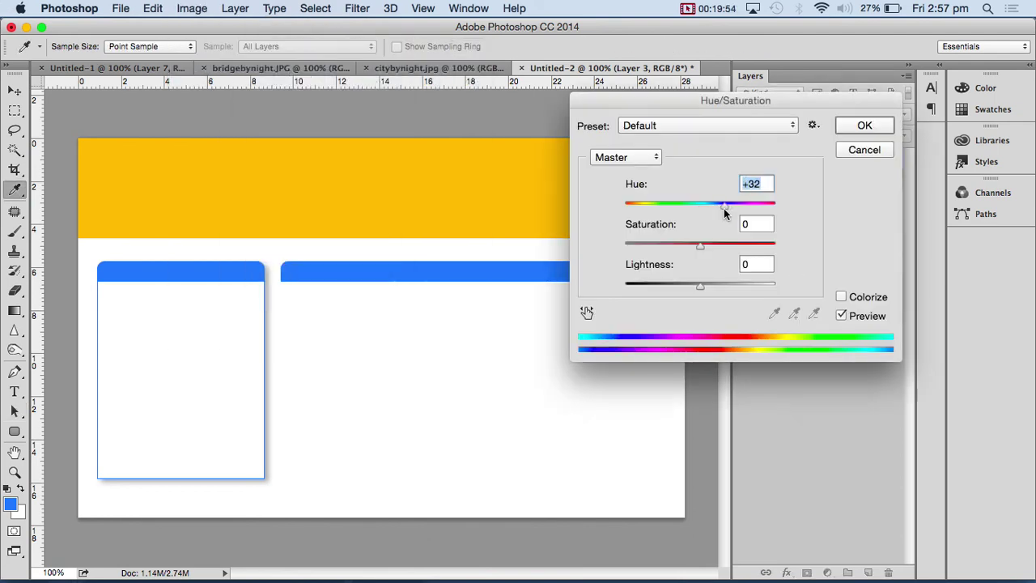
{"action": "left_click", "coordinate": [865, 128]}
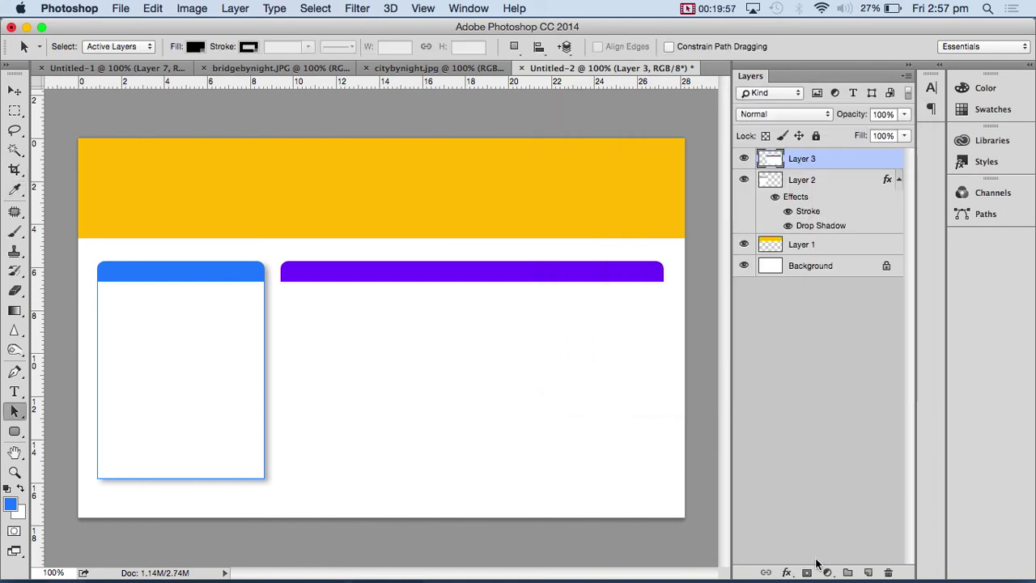
{"action": "left_click", "coordinate": [786, 572]}
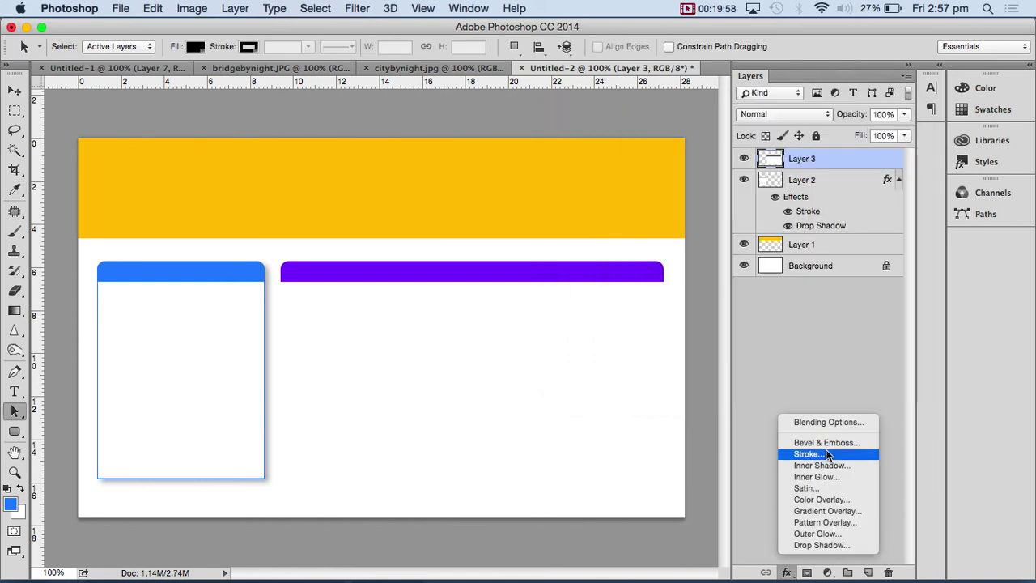
- Copy Layer 2's layer style and paste it onto Layer 3
{"action": "right_click", "coordinate": [886, 179]}
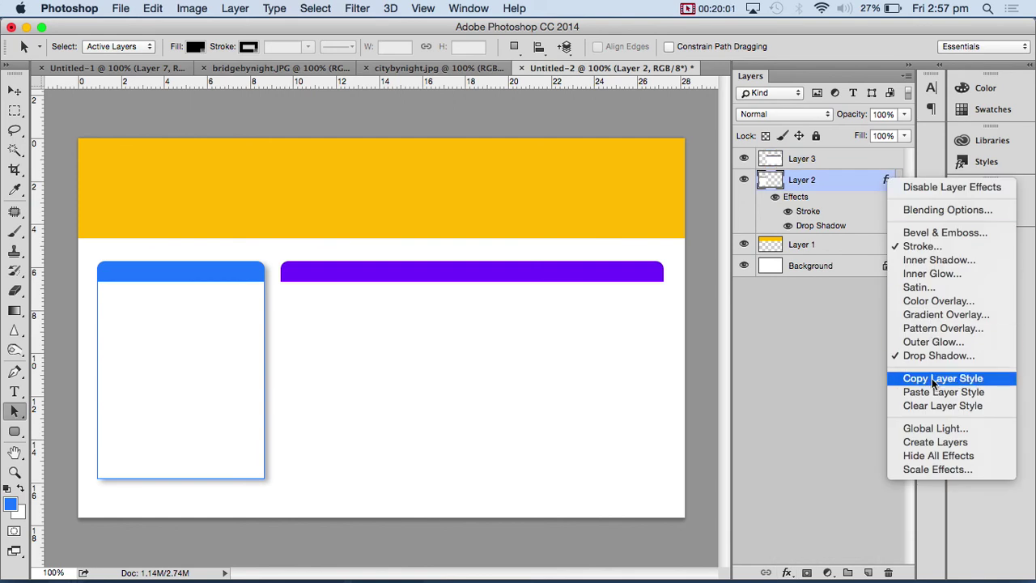
{"action": "left_click", "coordinate": [862, 158]}
{"action": "left_click", "coordinate": [861, 157]}
{"action": "right_click", "coordinate": [862, 158]}
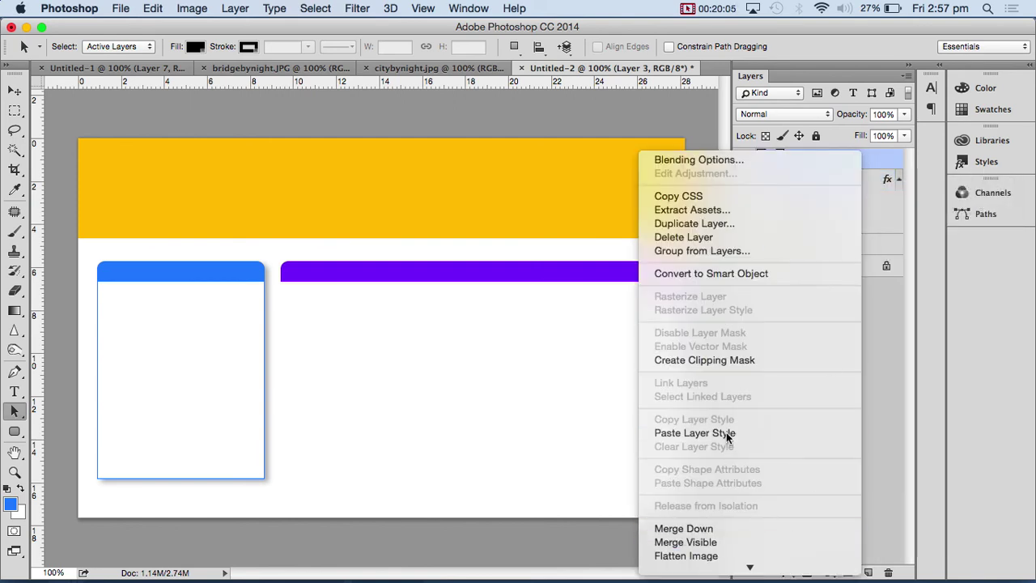
{"action": "left_click", "coordinate": [726, 432]}
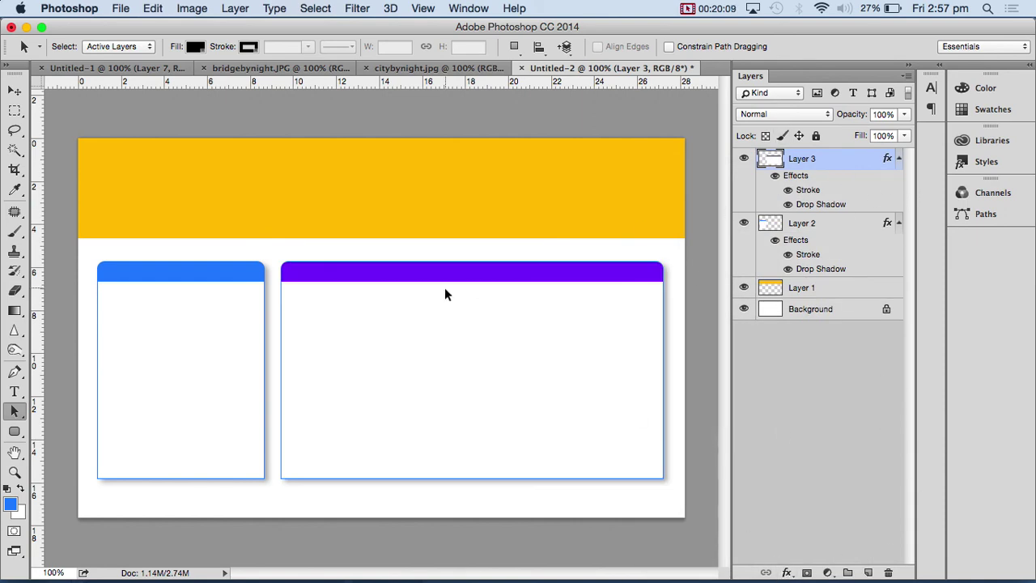
- Recolour Layer 3's stroke to the sampled purple header colour #5e39fb
{"action": "double_click", "coordinate": [807, 189]}
{"action": "left_click", "coordinate": [692, 227]}
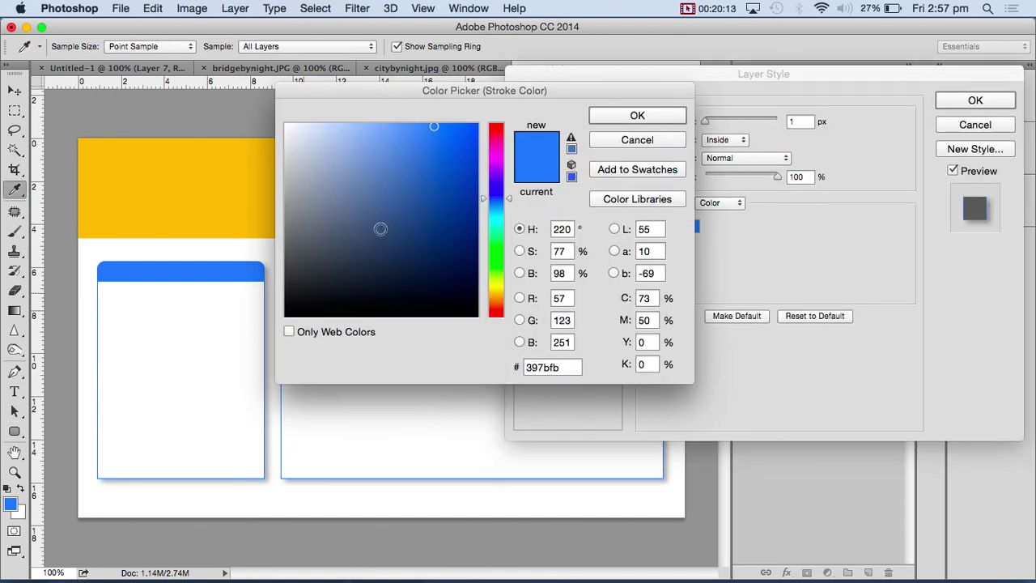
{"action": "left_click_drag", "start_coordinate": [388, 92], "coordinate": [550, 103]}
{"action": "left_click", "coordinate": [375, 264]}
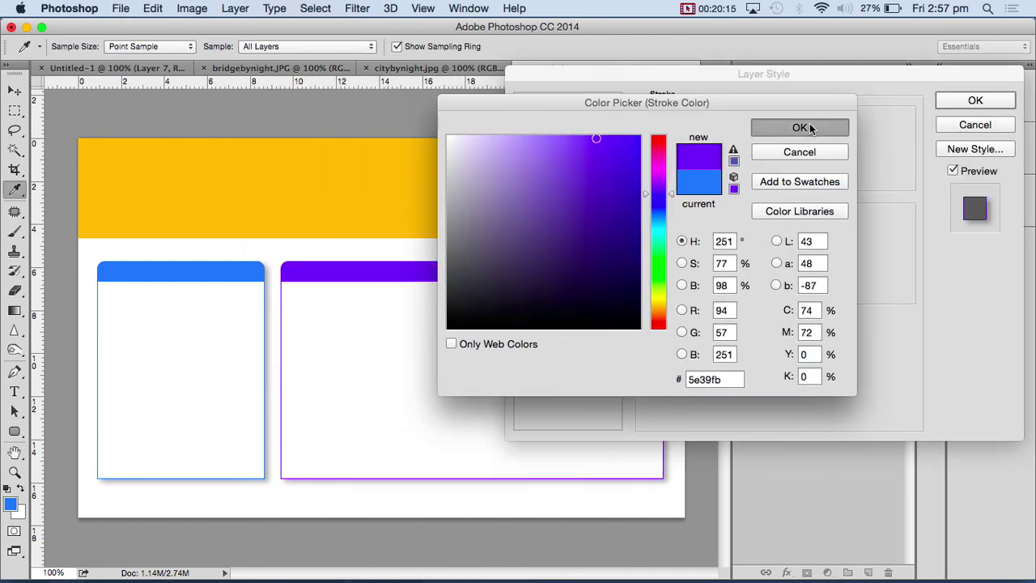
{"action": "left_click", "coordinate": [800, 127]}
{"action": "left_click", "coordinate": [975, 100]}
{"action": "key", "text": "a"}
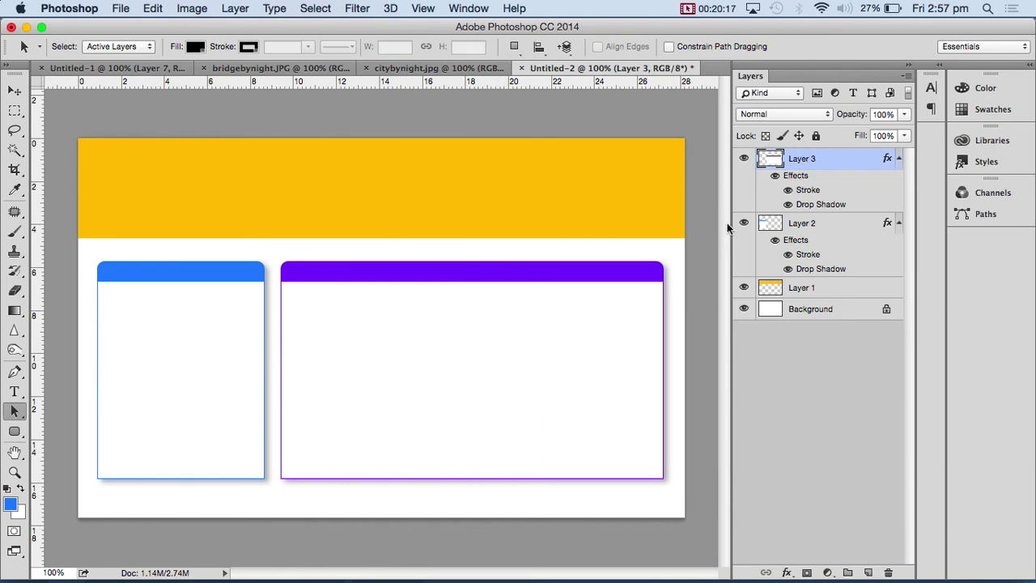
- Create an empty paragraph text box inside the left panel, then switch toward Finder
{"action": "left_click", "coordinate": [13, 393]}
{"action": "left_click_drag", "start_coordinate": [109, 301], "coordinate": [244, 435]}
{"action": "key", "text": "Escape"}
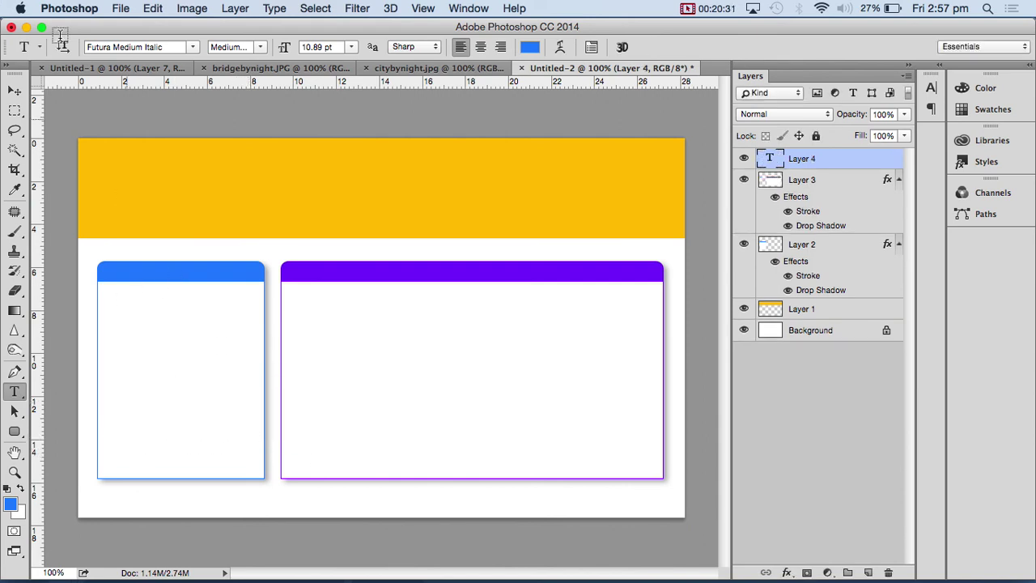
{"action": "key", "text": "super+Tab"}
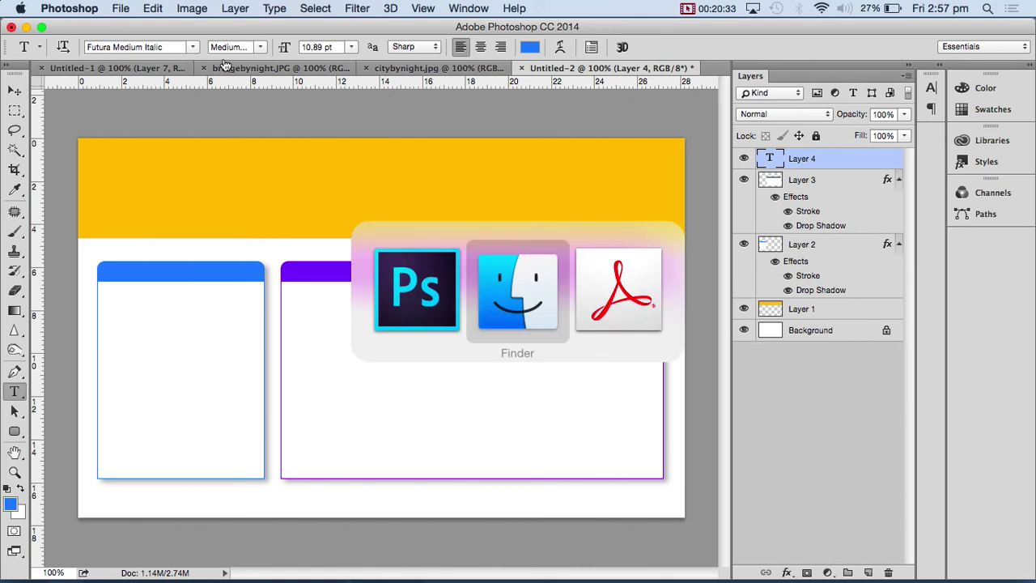
{"action": "key", "text": "super+shift+Tab"}
{"action": "key", "text": "super+Tab"}
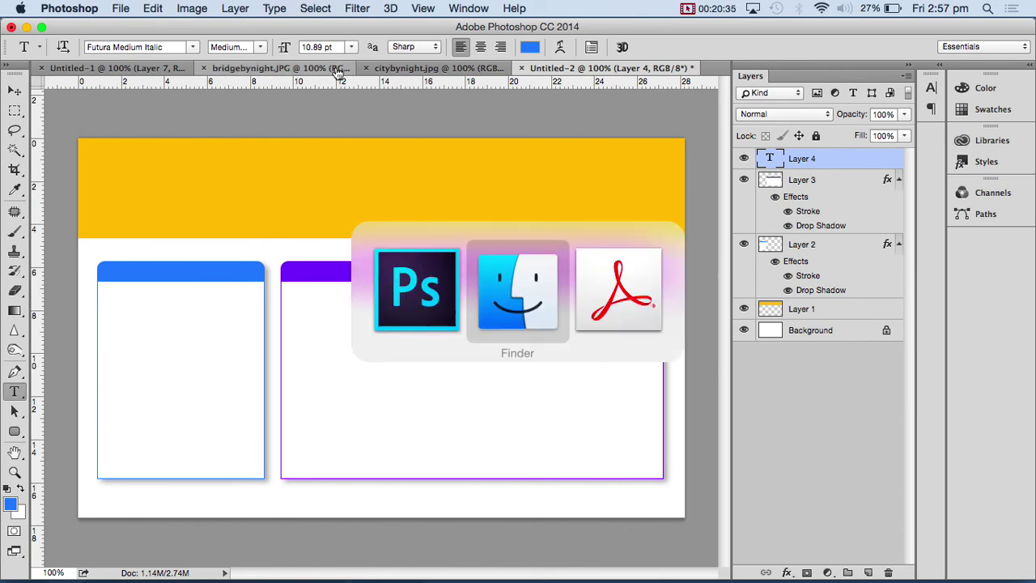
{"action": "mouse_move", "coordinate": [169, 570]}
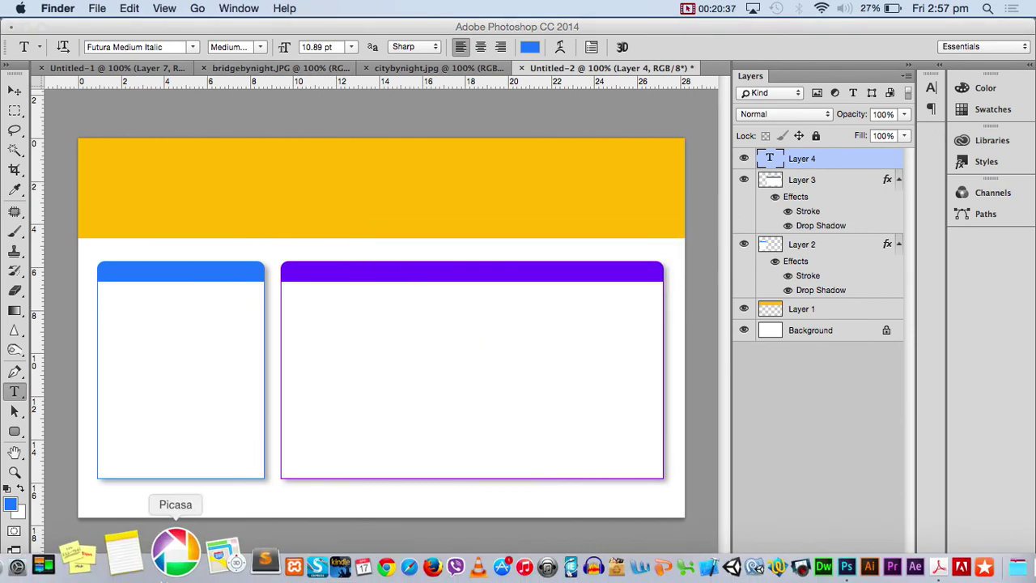
{"action": "left_click", "coordinate": [99, 9]}
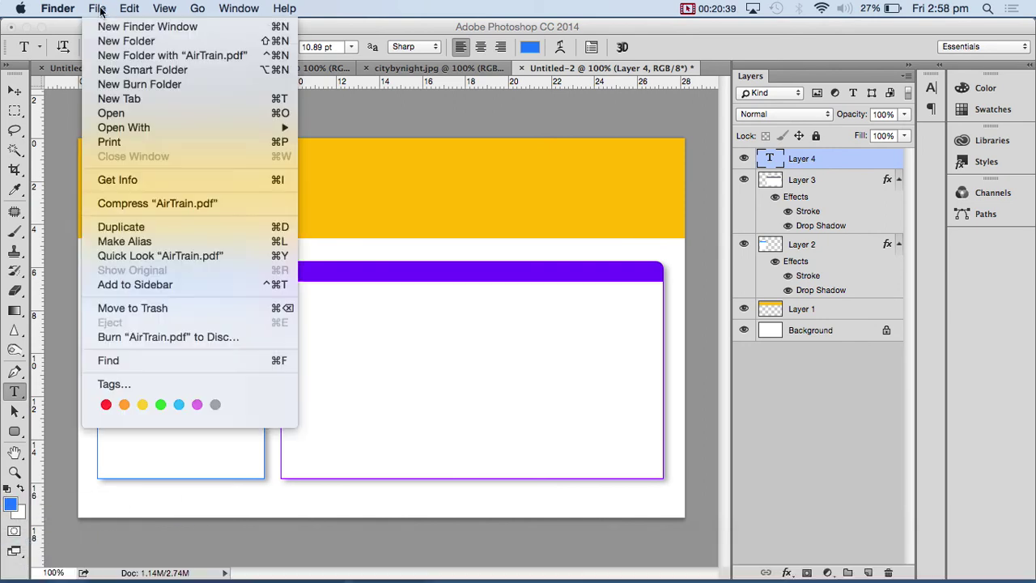
{"action": "left_click", "coordinate": [126, 118]}
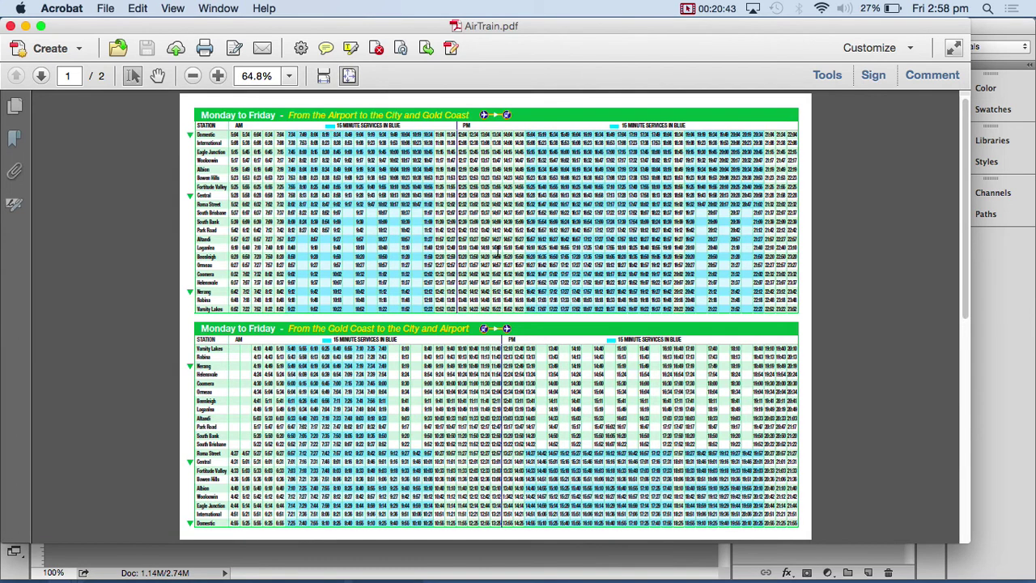
{"action": "key", "text": "super+q"}
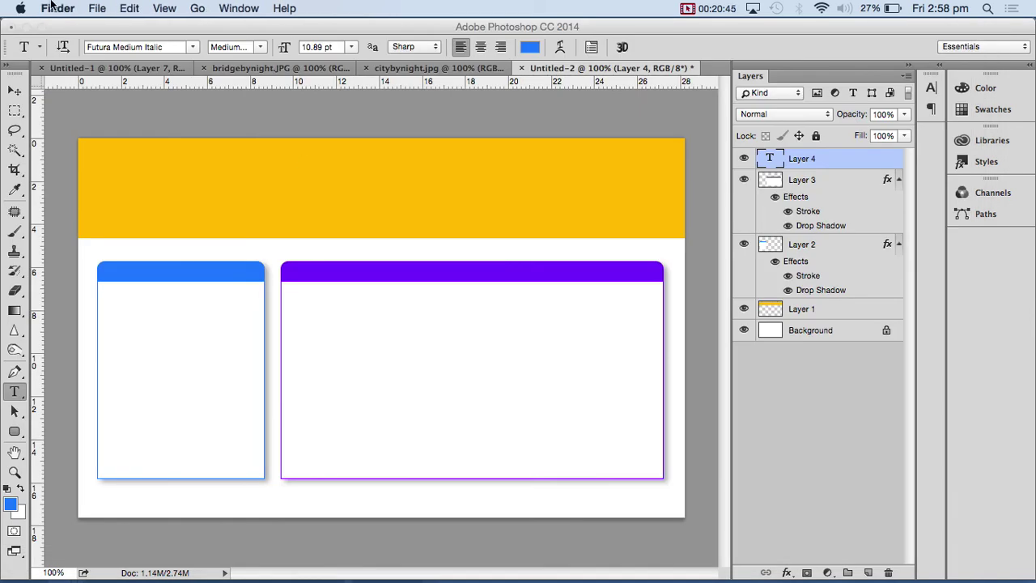
{"action": "left_click", "coordinate": [121, 104]}
- Open the Pshop_01a village photo from _Exercises > 01_TheVikingsConquest
{"action": "left_click", "coordinate": [120, 8]}
{"action": "left_click", "coordinate": [129, 38]}
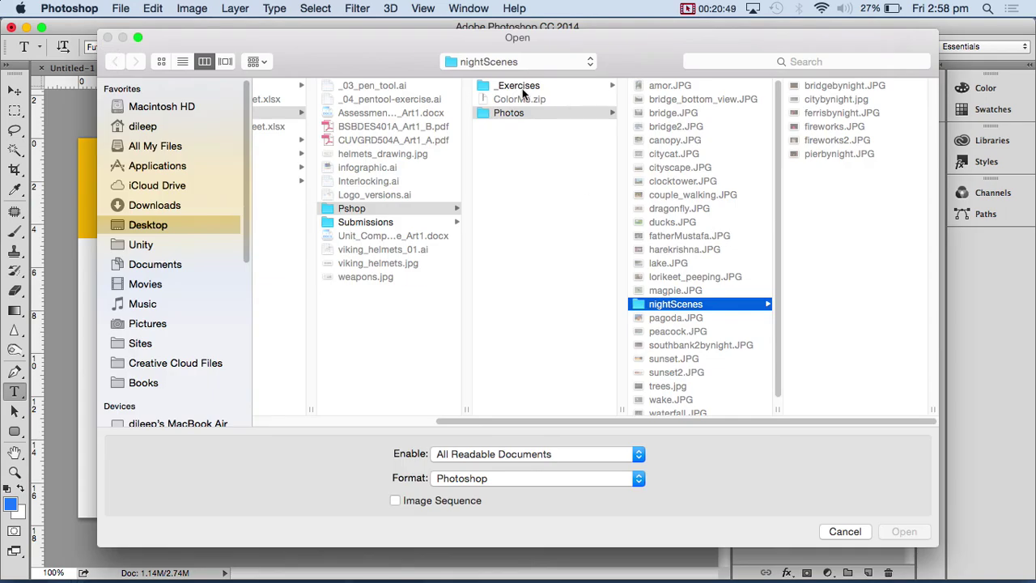
{"action": "left_click", "coordinate": [518, 86]}
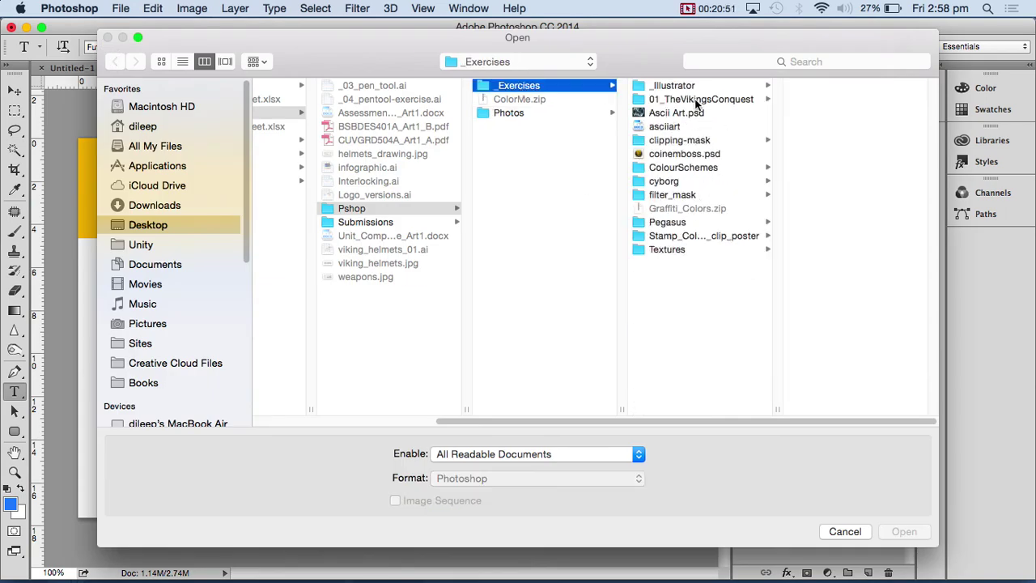
{"action": "left_click", "coordinate": [697, 100]}
{"action": "left_click", "coordinate": [847, 87]}
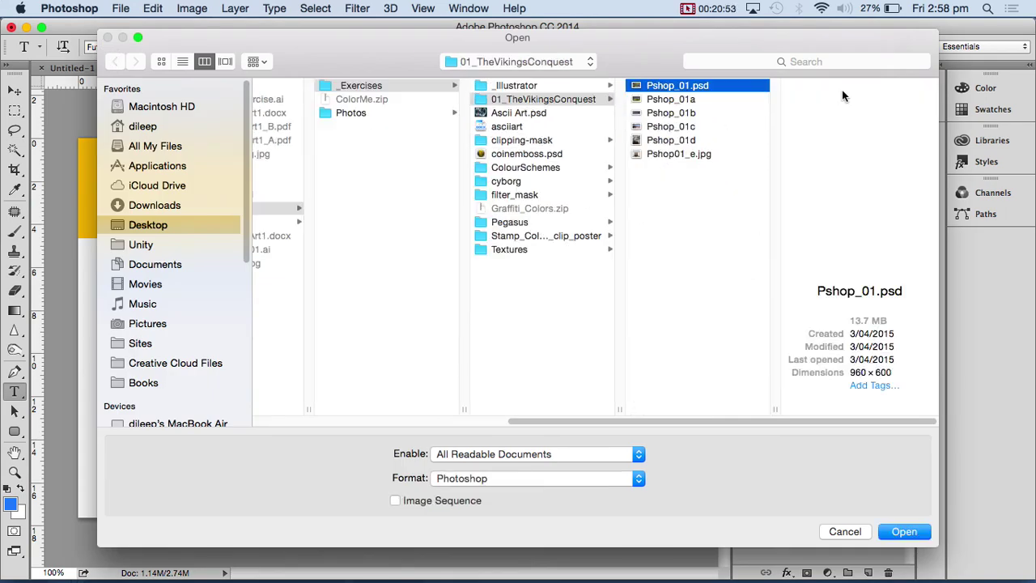
{"action": "left_click", "coordinate": [670, 100]}
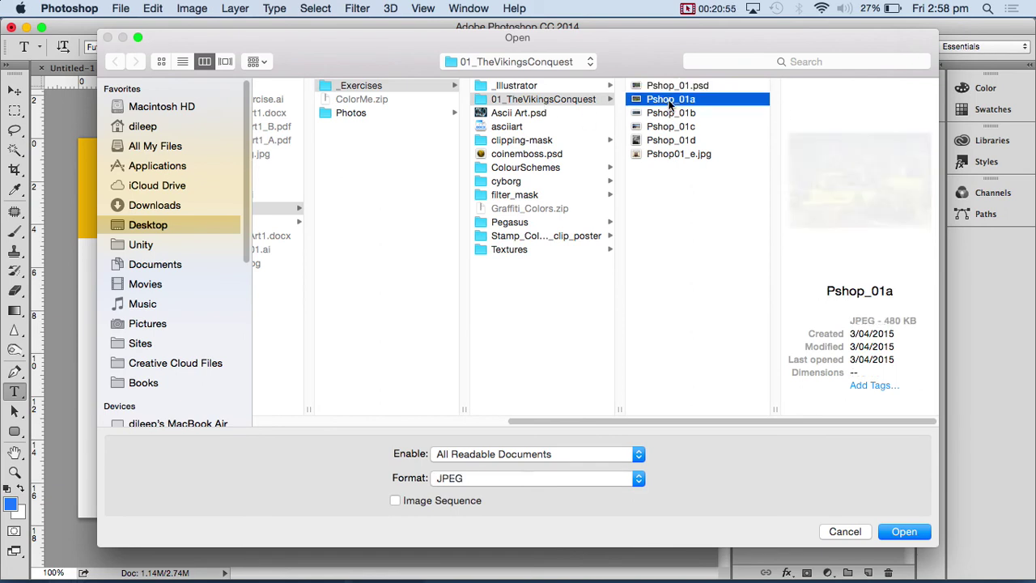
{"action": "double_click", "coordinate": [670, 99]}
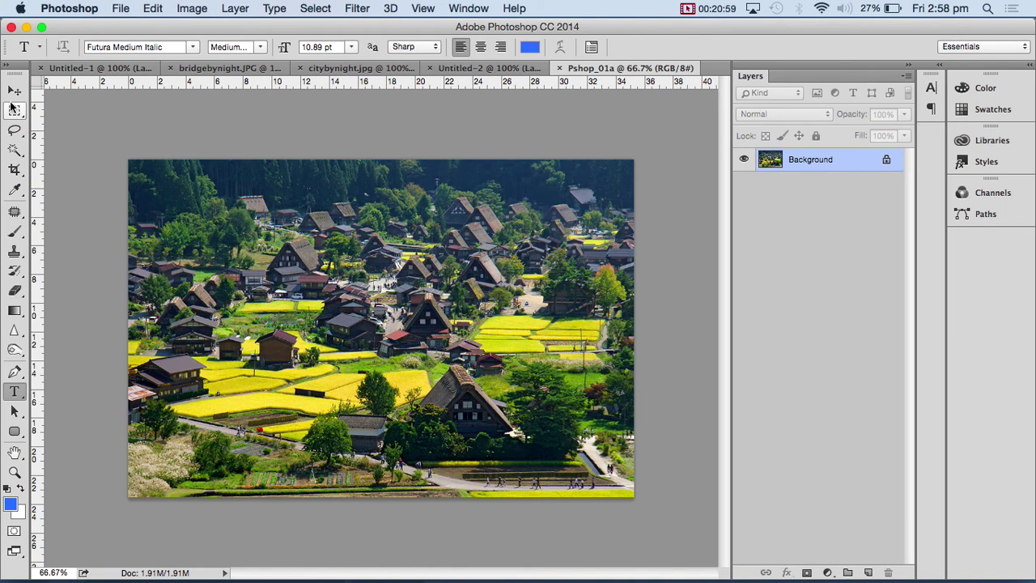
- Copy a region of village houses from the photo, close it, and paste into the layout
{"action": "left_click", "coordinate": [12, 108]}
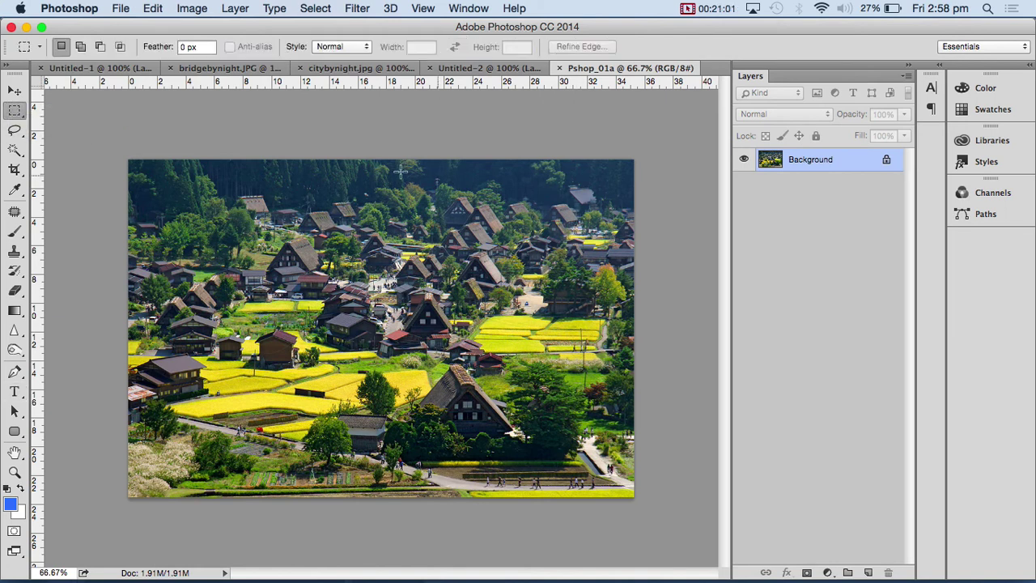
{"action": "left_click_drag", "start_coordinate": [286, 184], "coordinate": [521, 322]}
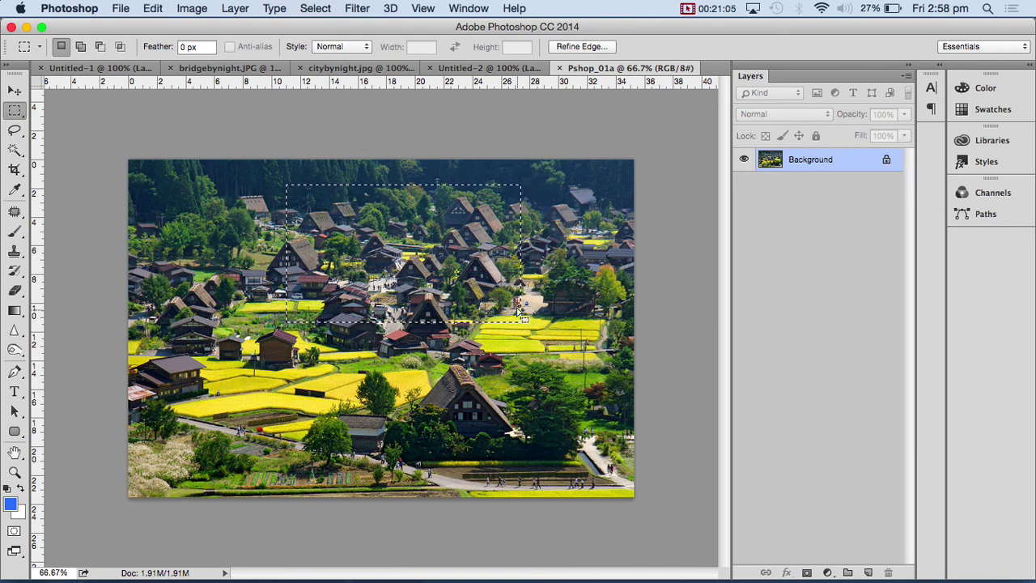
{"action": "key", "text": "super+c"}
{"action": "key", "text": "super+w"}
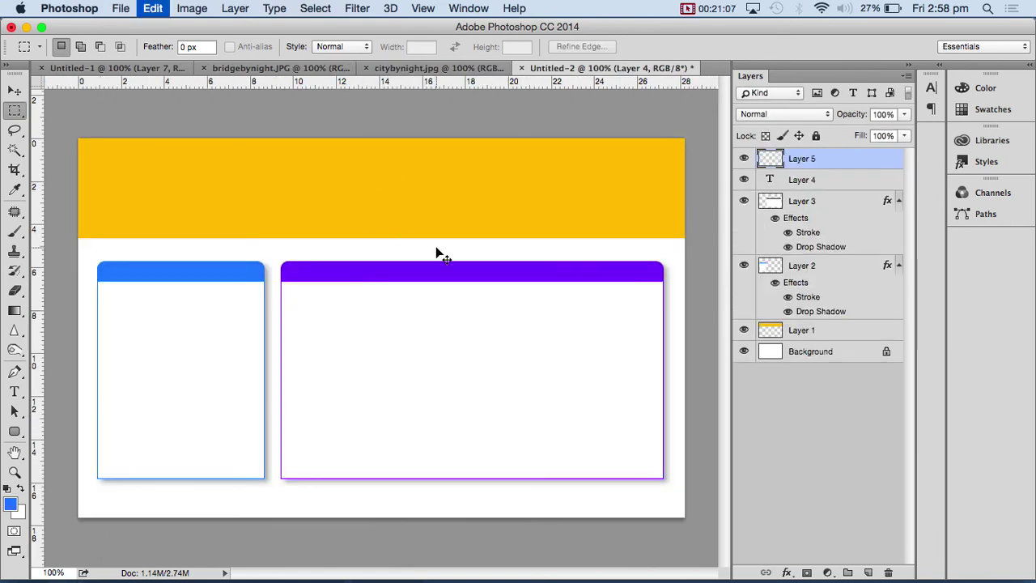
{"action": "key", "text": "super+v"}
- Scale the pasted photo to about 40% and move it into the left blue box
{"action": "key", "text": "super+t"}
{"action": "left_click_drag", "start_coordinate": [551, 426], "coordinate": [329, 325]}
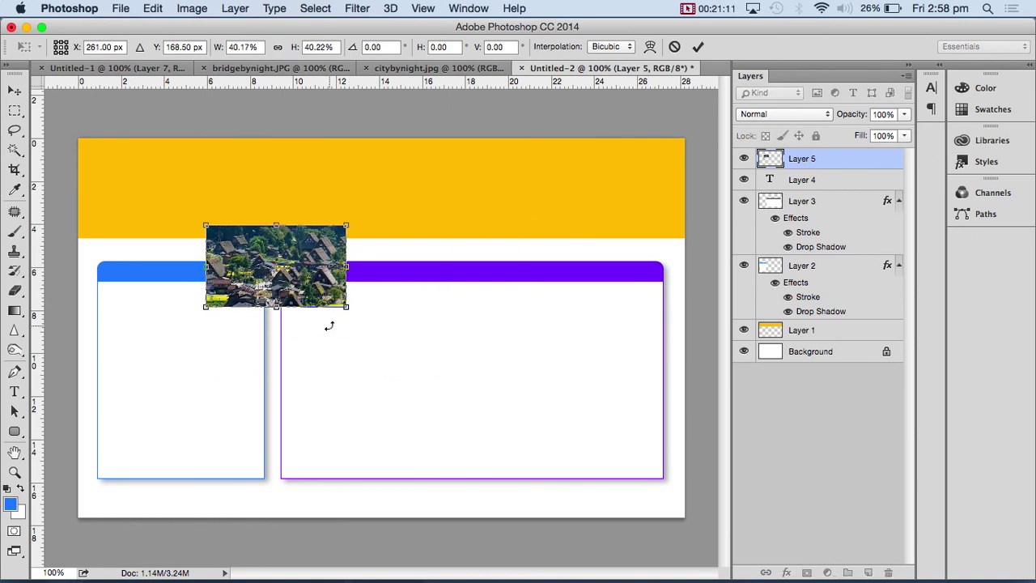
{"action": "key", "text": "Return"}
{"action": "key", "text": "v"}
{"action": "left_click_drag", "start_coordinate": [280, 262], "coordinate": [178, 324]}
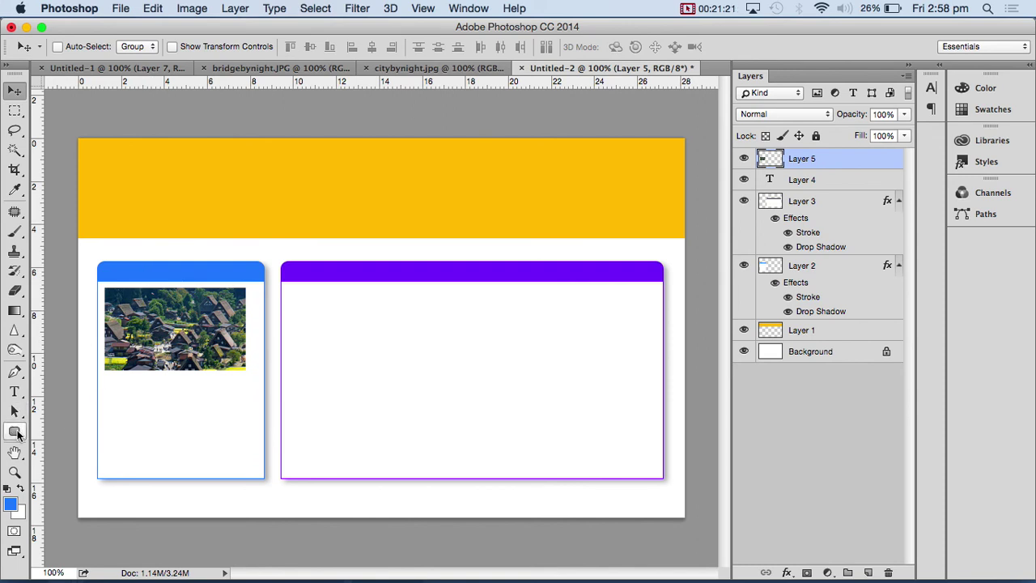
- Draw a rounded rectangle over the photo on a new Layer 6
{"action": "left_click", "coordinate": [15, 431]}
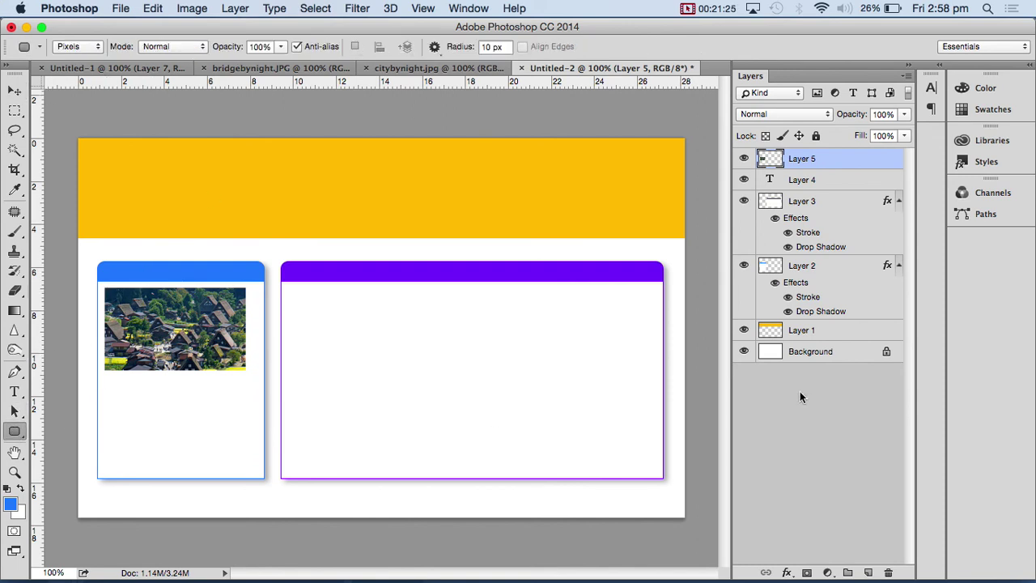
{"action": "left_click", "coordinate": [866, 572]}
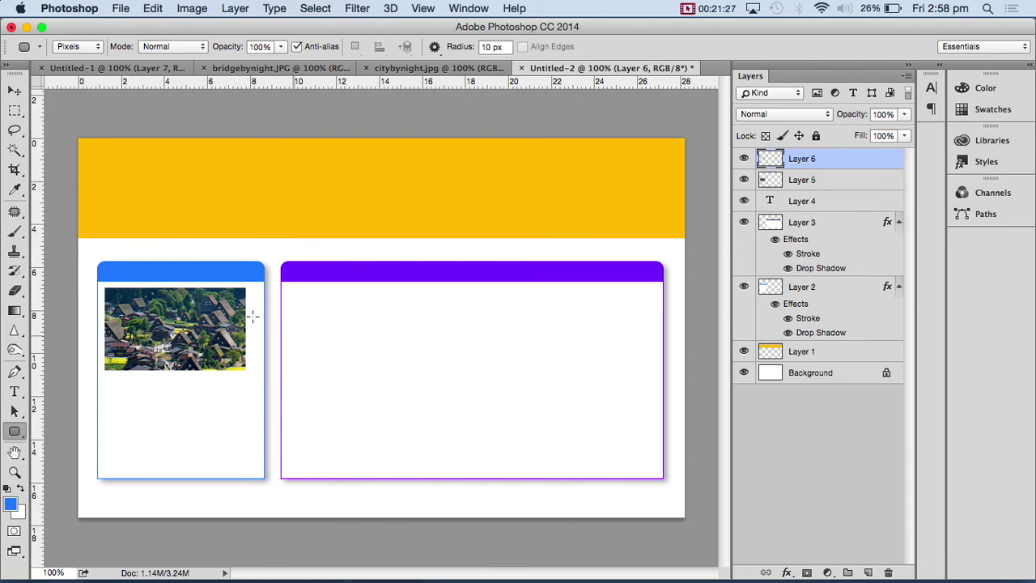
{"action": "left_click_drag", "start_coordinate": [104, 289], "coordinate": [243, 370]}
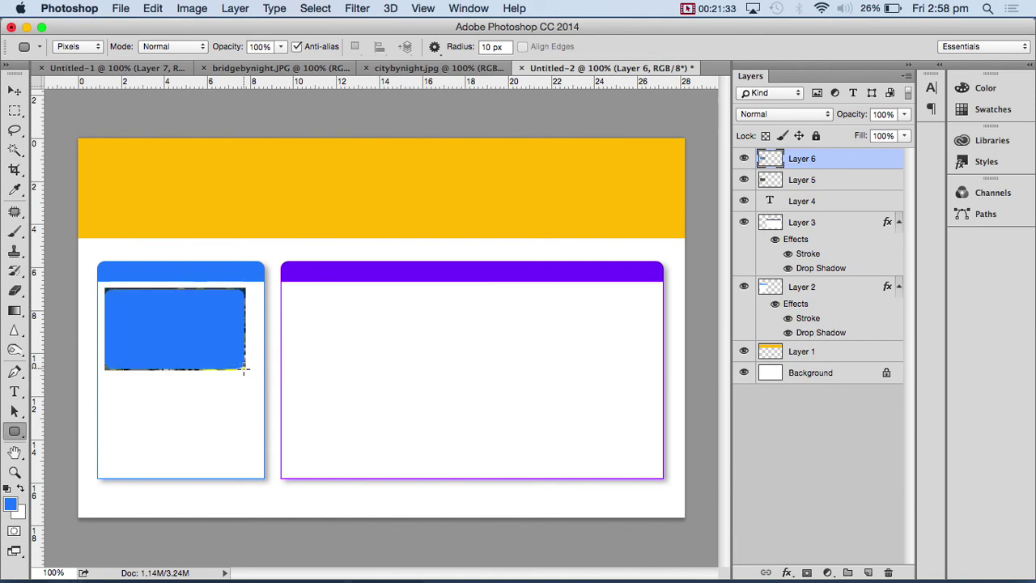
- Move Layer 6 below the photo layer and clip Layer 5 to it
{"action": "left_click", "coordinate": [15, 94]}
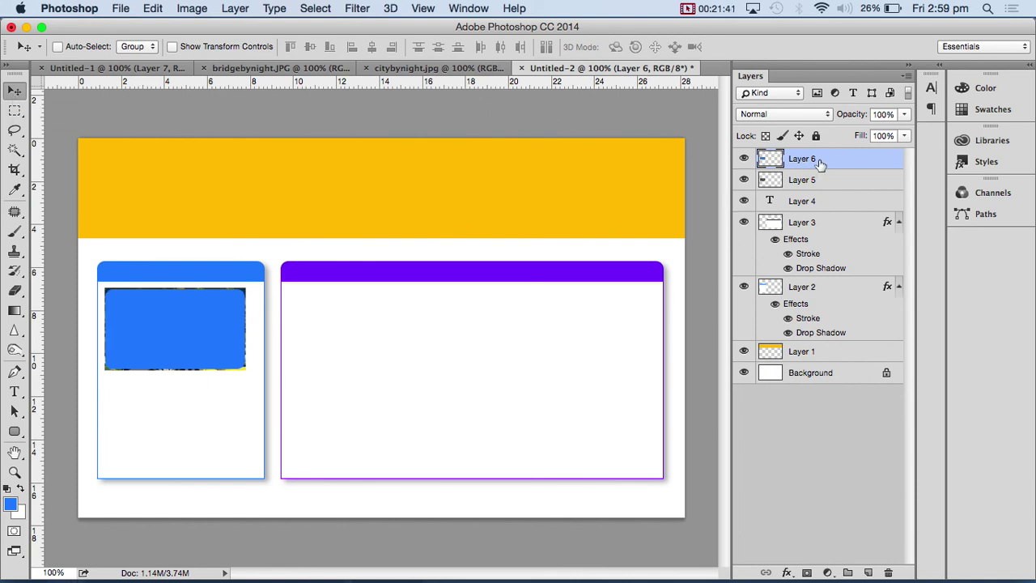
{"action": "left_click_drag", "start_coordinate": [819, 162], "coordinate": [813, 187]}
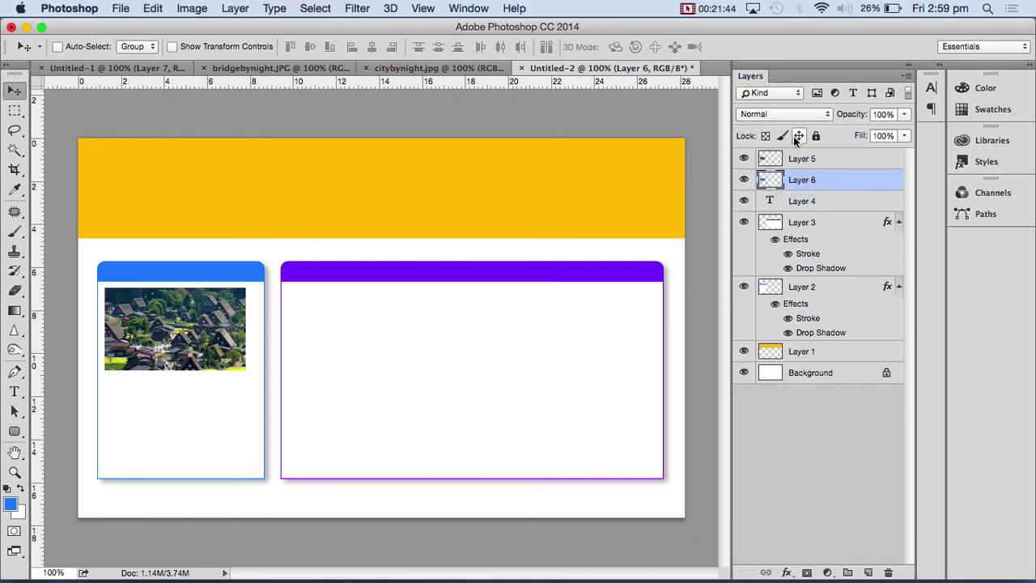
{"action": "left_click", "coordinate": [744, 160]}
{"action": "left_click", "coordinate": [745, 159]}
{"action": "left_click", "coordinate": [812, 160]}
{"action": "right_click", "coordinate": [811, 161]}
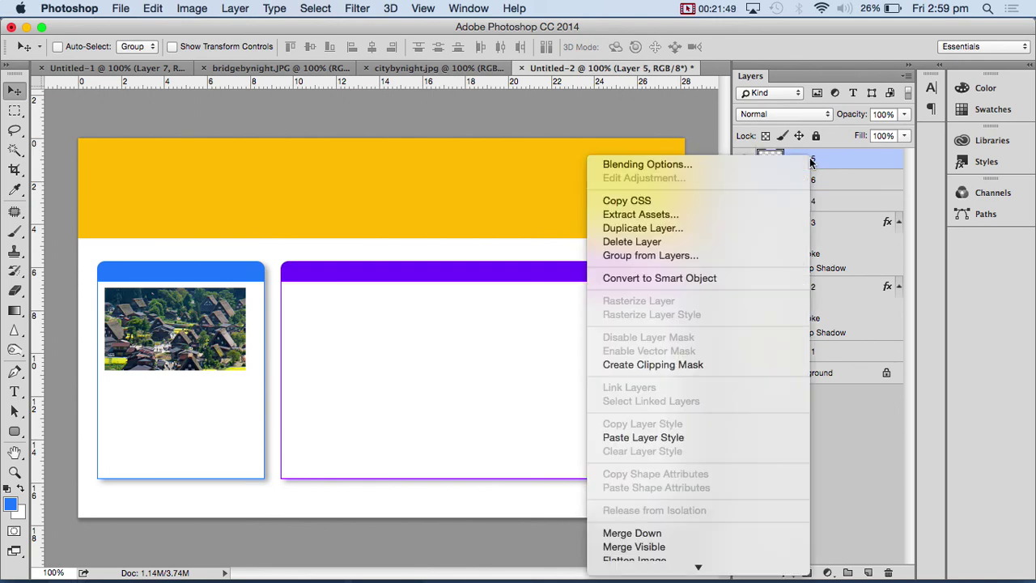
{"action": "left_click", "coordinate": [721, 364]}
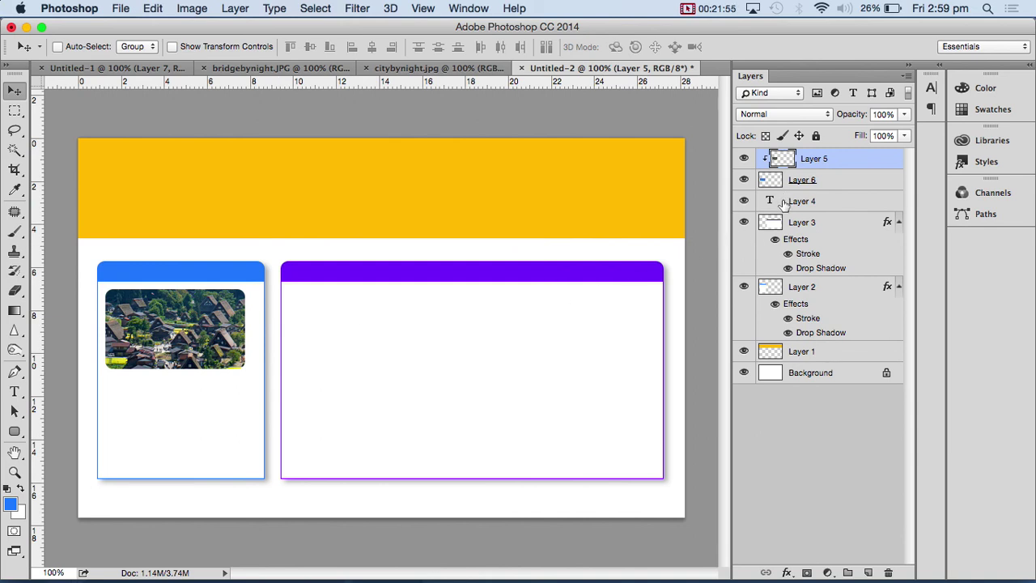
- Add an inner shadow to the photo, adjusting its size and choke
{"action": "left_click", "coordinate": [787, 572]}
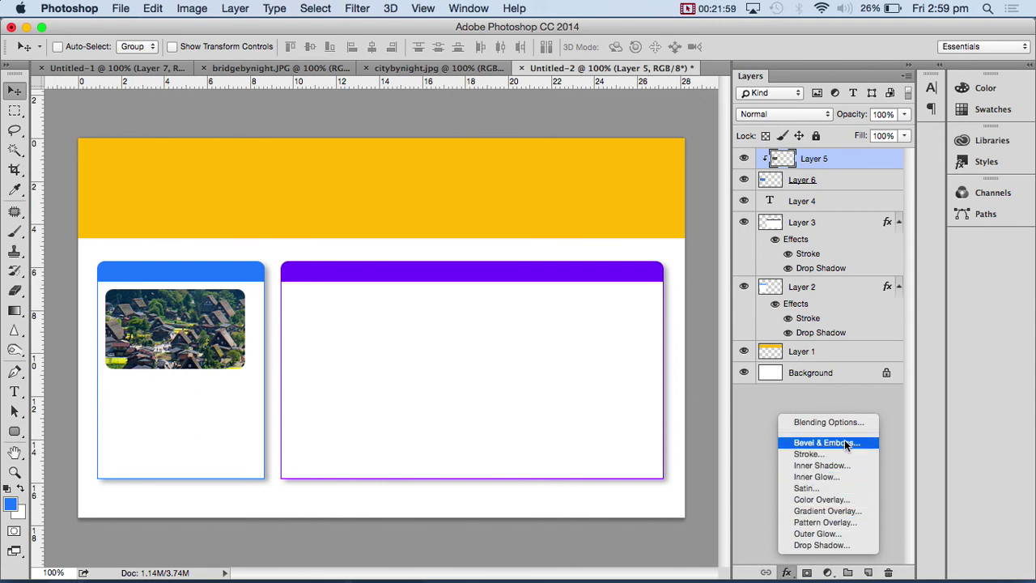
{"action": "left_click", "coordinate": [818, 466]}
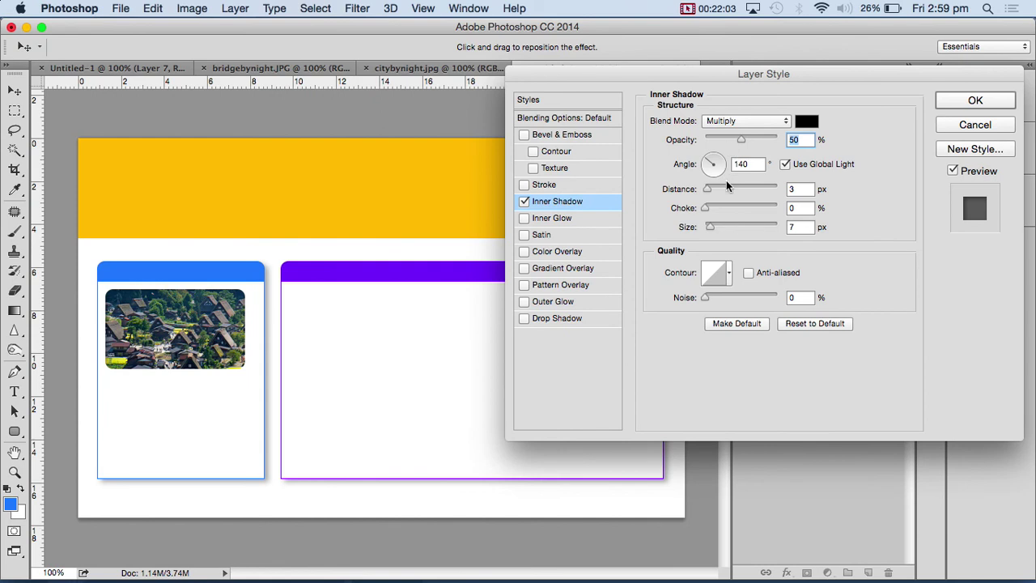
{"action": "left_click_drag", "start_coordinate": [713, 226], "coordinate": [892, 199]}
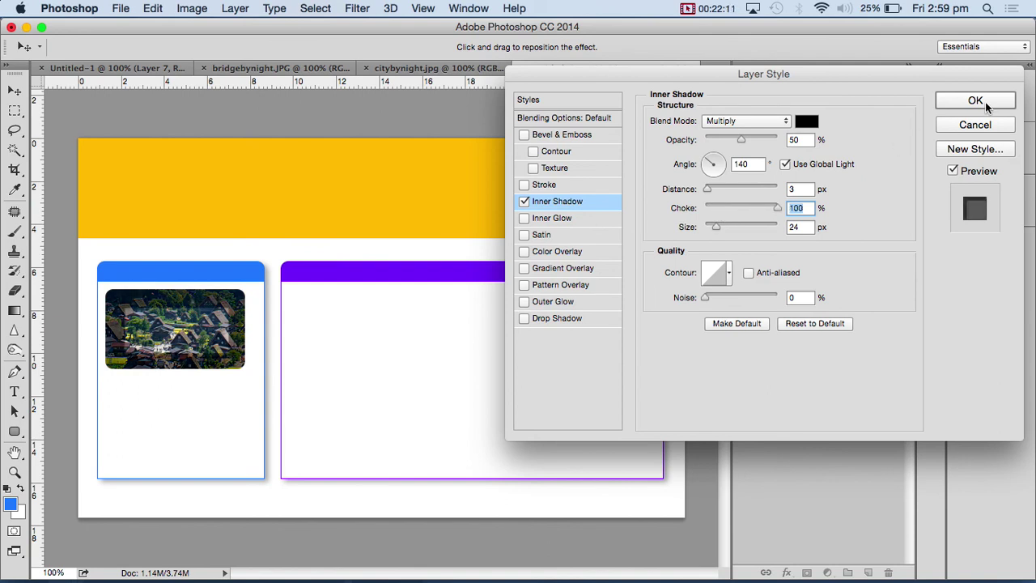
{"action": "left_click_drag", "start_coordinate": [739, 204], "coordinate": [718, 208]}
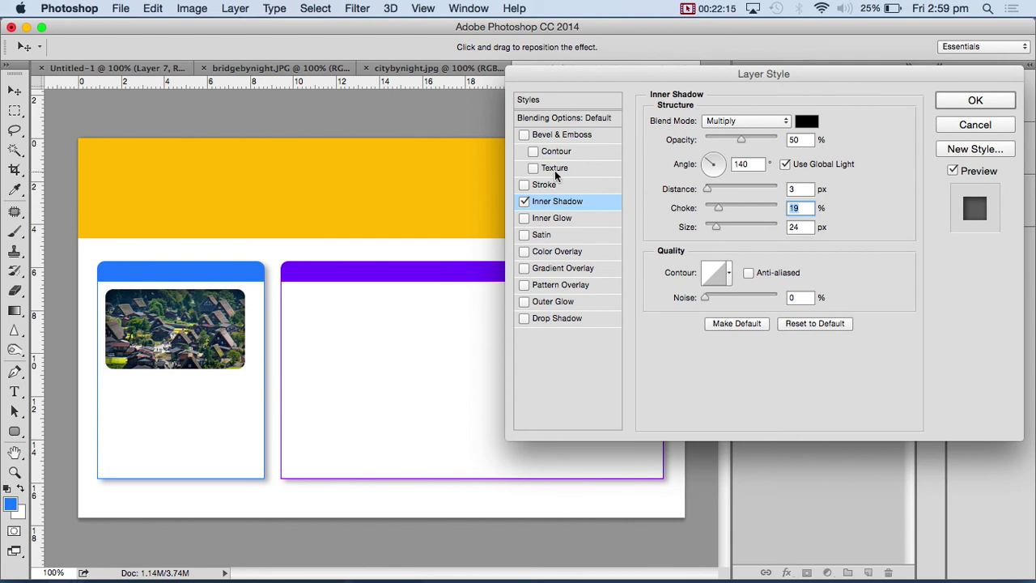
- Add a 2 px outside solid-colour stroke in the sampled header blue
{"action": "left_click", "coordinate": [525, 185]}
{"action": "left_click", "coordinate": [553, 186]}
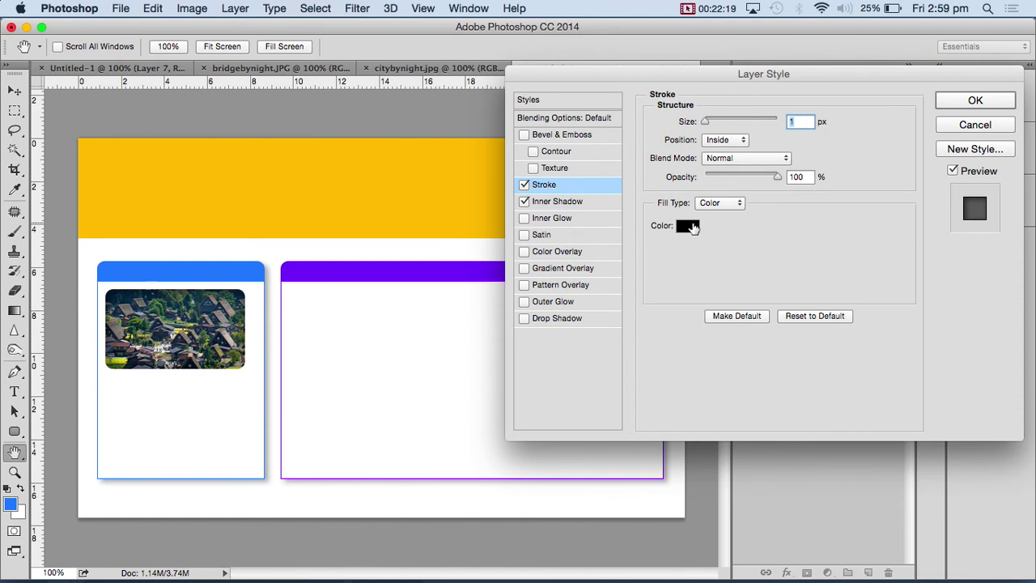
{"action": "left_click", "coordinate": [692, 228]}
{"action": "left_click", "coordinate": [138, 269]}
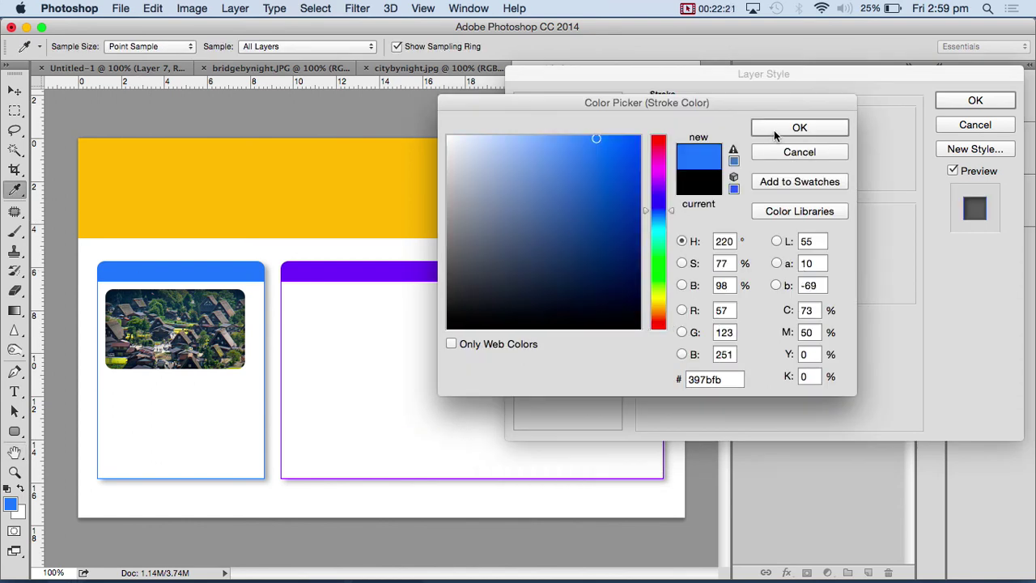
{"action": "left_click", "coordinate": [774, 130]}
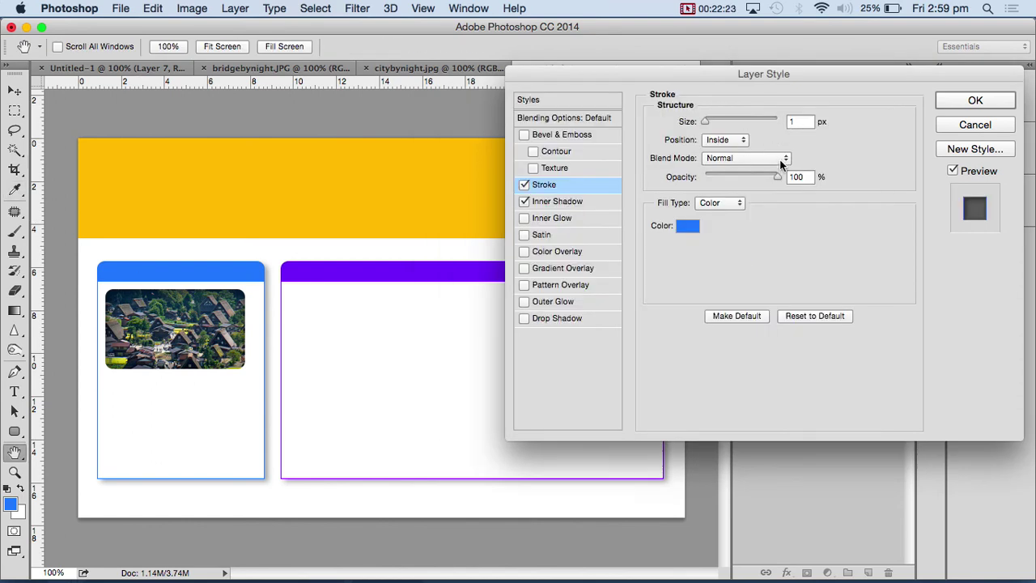
{"action": "left_click", "coordinate": [718, 130]}
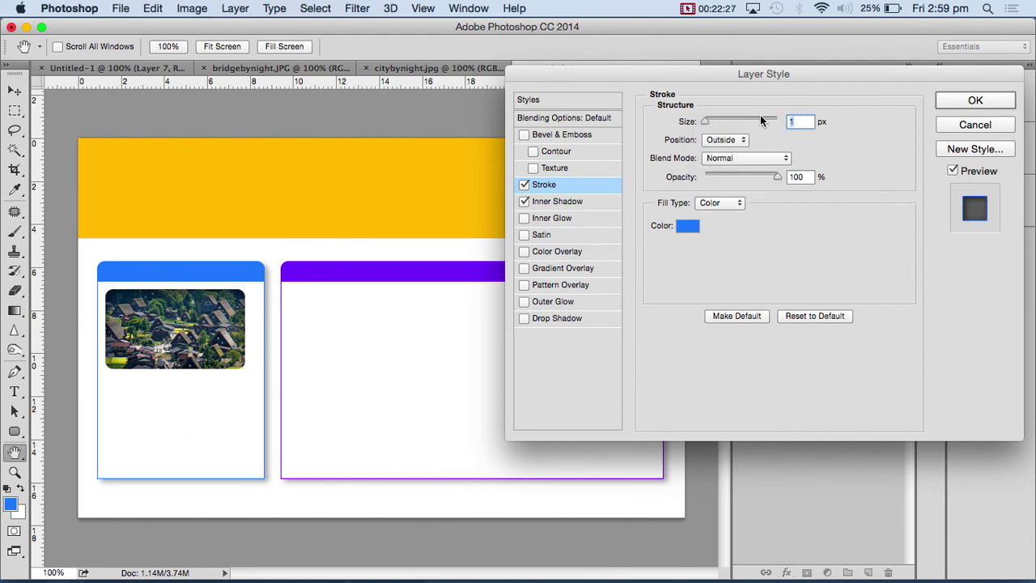
{"action": "type", "text": "2"}
{"action": "left_click", "coordinate": [727, 204]}
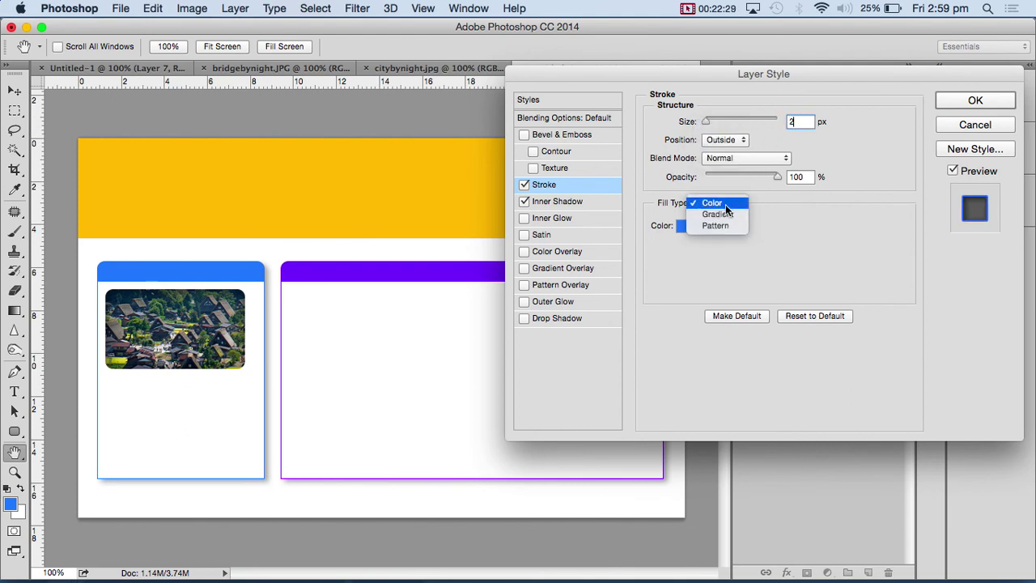
{"action": "left_click", "coordinate": [727, 204]}
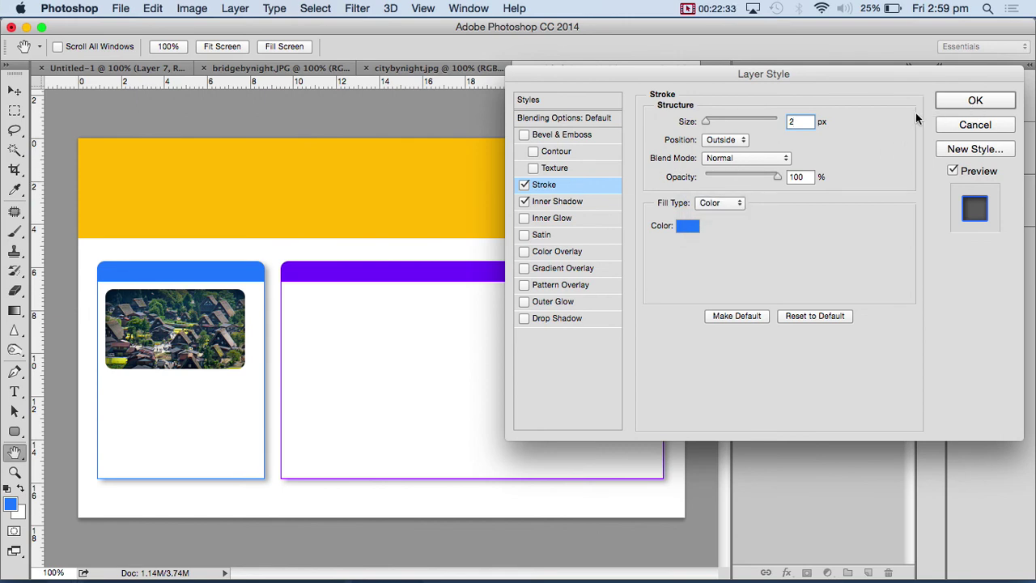
{"action": "left_click", "coordinate": [976, 106]}
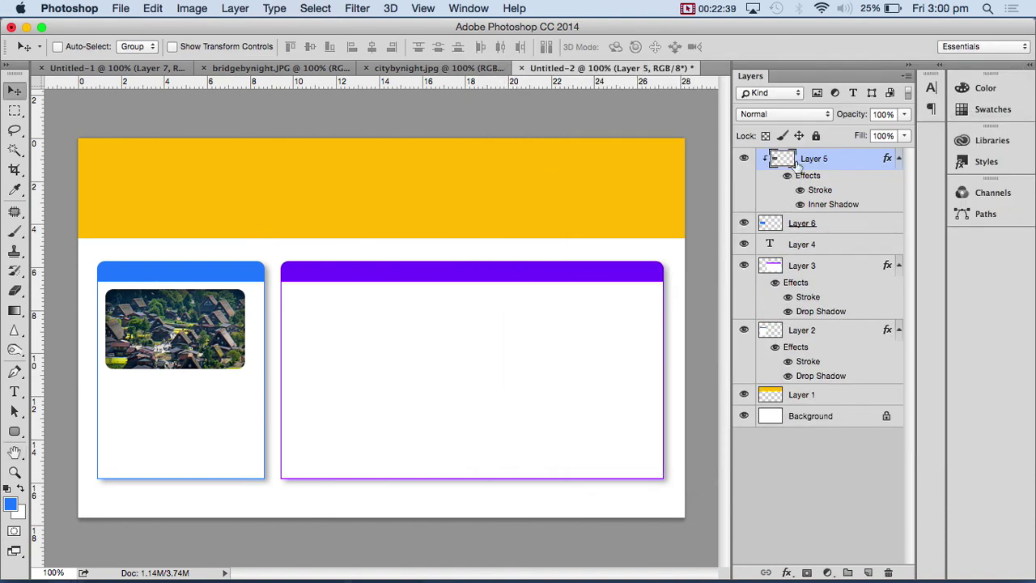
- Give Layer 6, the photo frame, a 2 px stroke in the sampled card-header blue
{"action": "left_click", "coordinate": [770, 228]}
{"action": "left_click", "coordinate": [787, 572]}
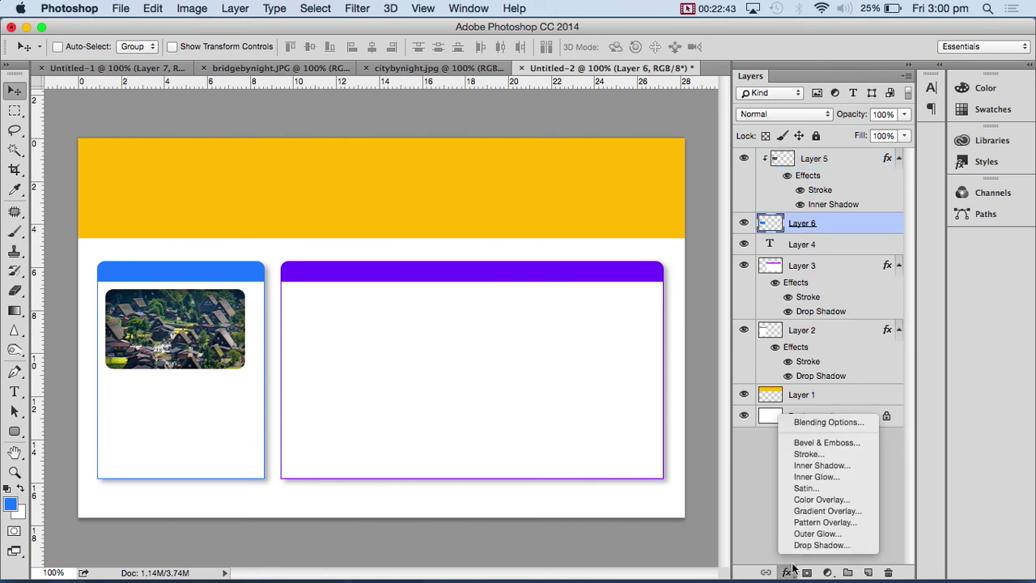
{"action": "left_click", "coordinate": [822, 455]}
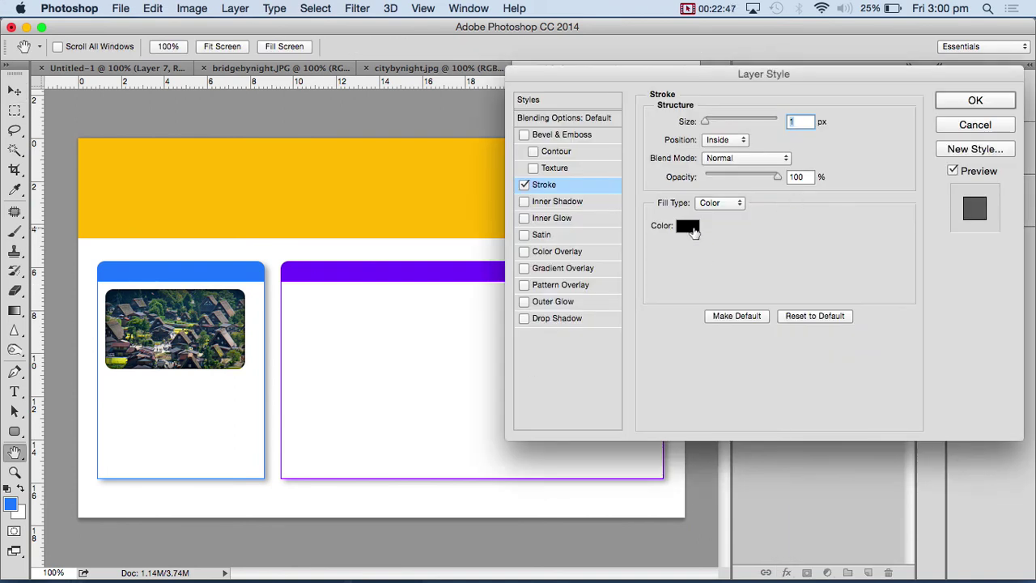
{"action": "left_click", "coordinate": [689, 227]}
{"action": "left_click", "coordinate": [143, 271]}
{"action": "left_click", "coordinate": [815, 132]}
{"action": "double_click", "coordinate": [808, 122]}
{"action": "type", "text": "2"}
{"action": "left_click", "coordinate": [975, 100]}
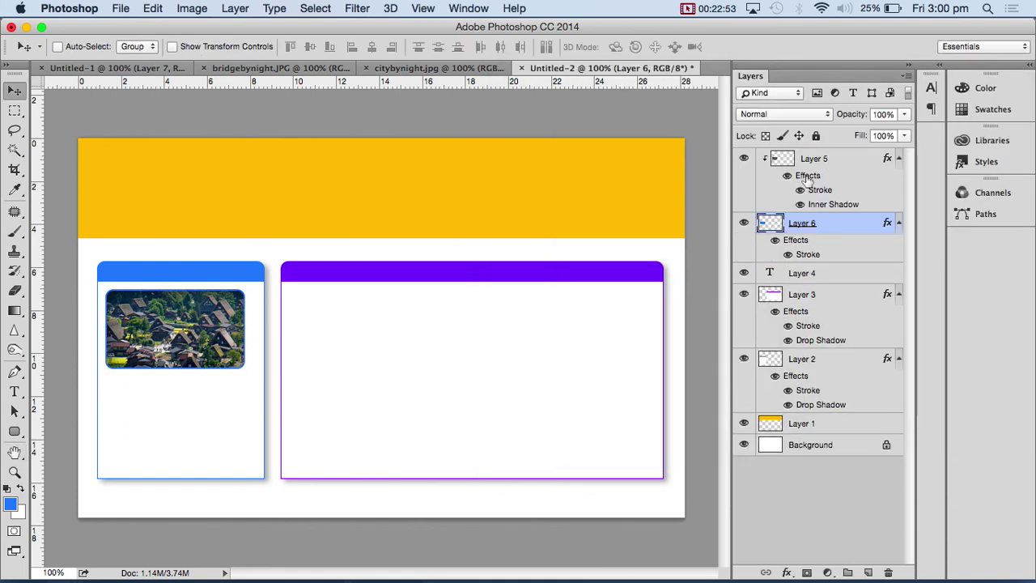
- Draw a new text box below the photo in the left card, then switch applications
{"action": "left_click", "coordinate": [13, 393]}
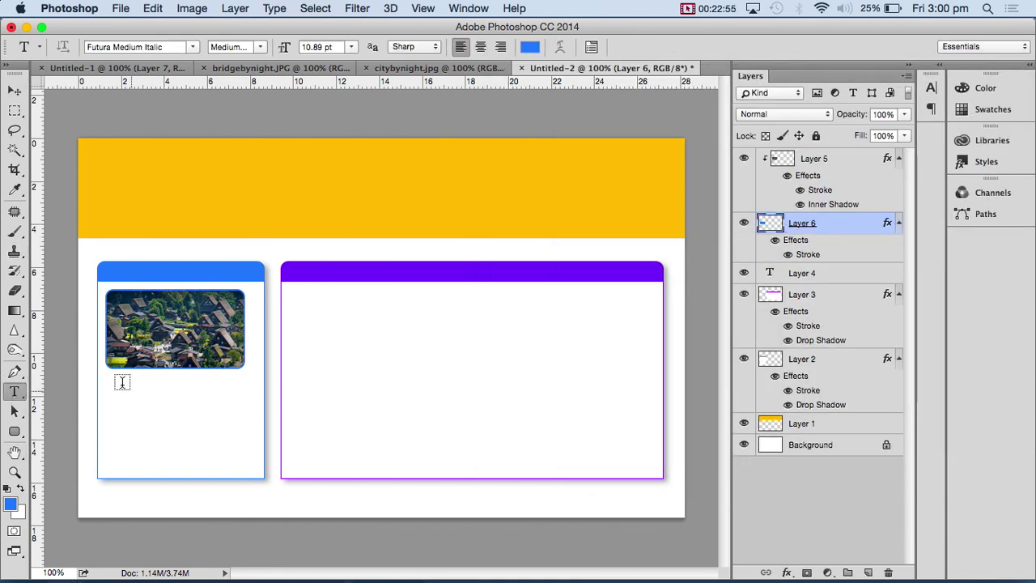
{"action": "left_click_drag", "start_coordinate": [109, 382], "coordinate": [243, 467]}
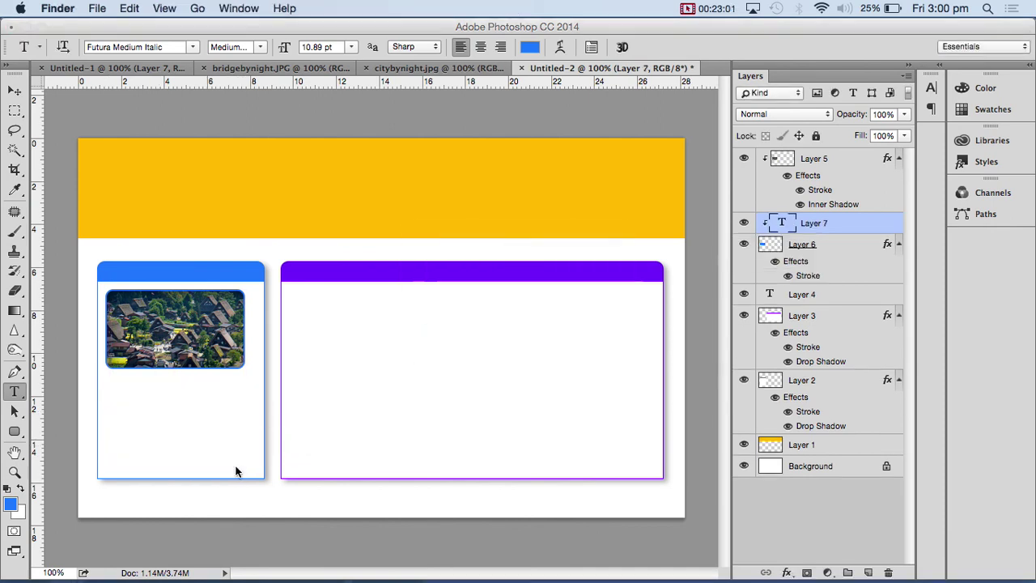
{"action": "key", "text": "super+Tab"}
- Search Google for 'lorem ipsum' in a new Chrome tab and open lipsum.com
{"action": "mouse_move", "coordinate": [332, 579]}
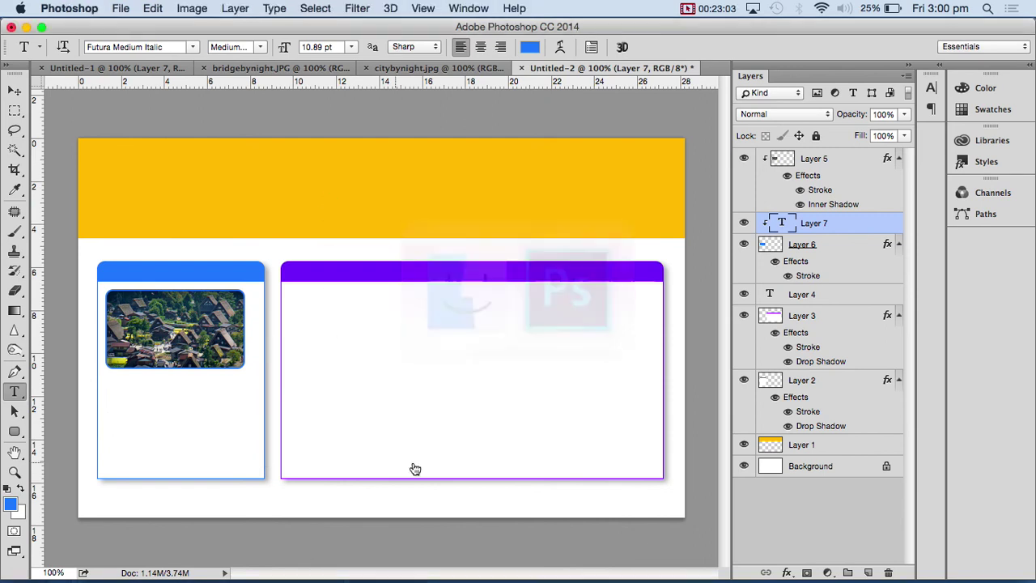
{"action": "left_click", "coordinate": [324, 553]}
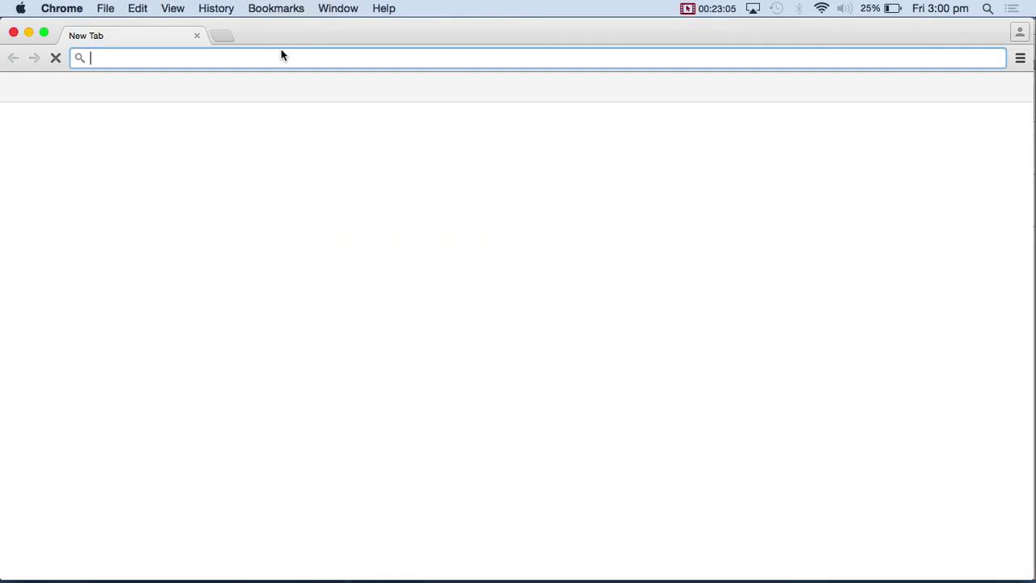
{"action": "type", "text": "lorem ipsum"}
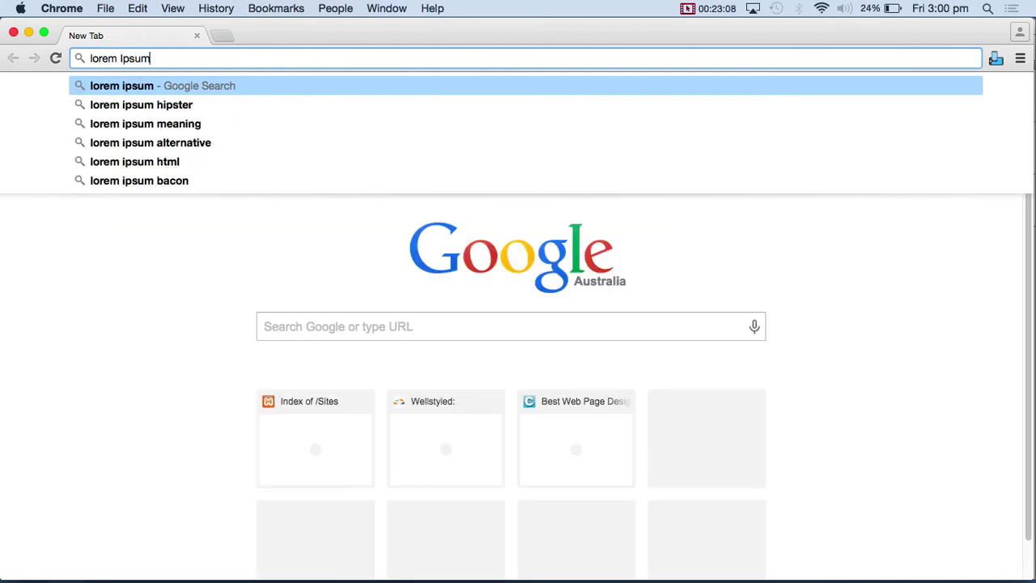
{"action": "key", "text": "Return"}
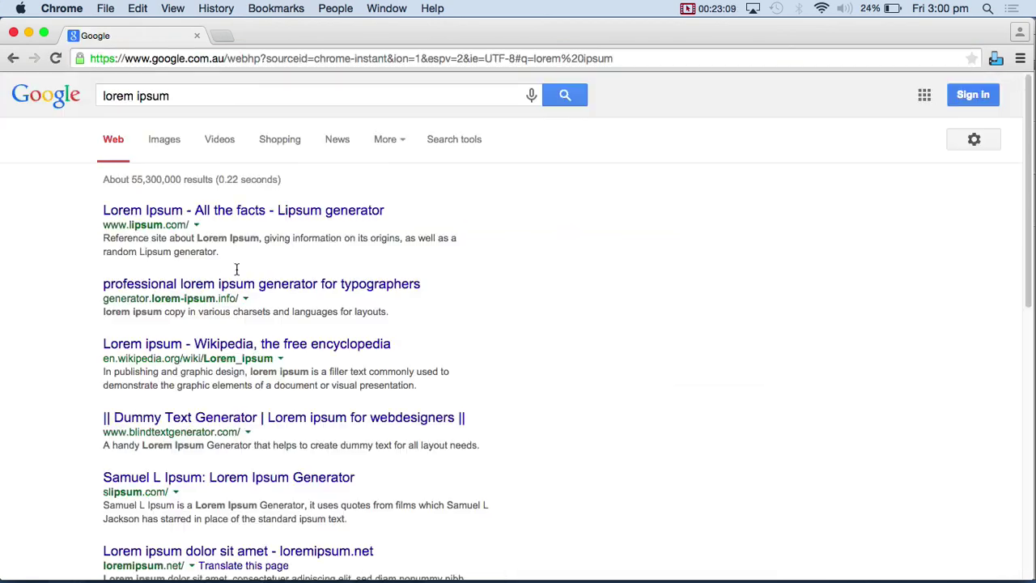
{"action": "left_click", "coordinate": [153, 215]}
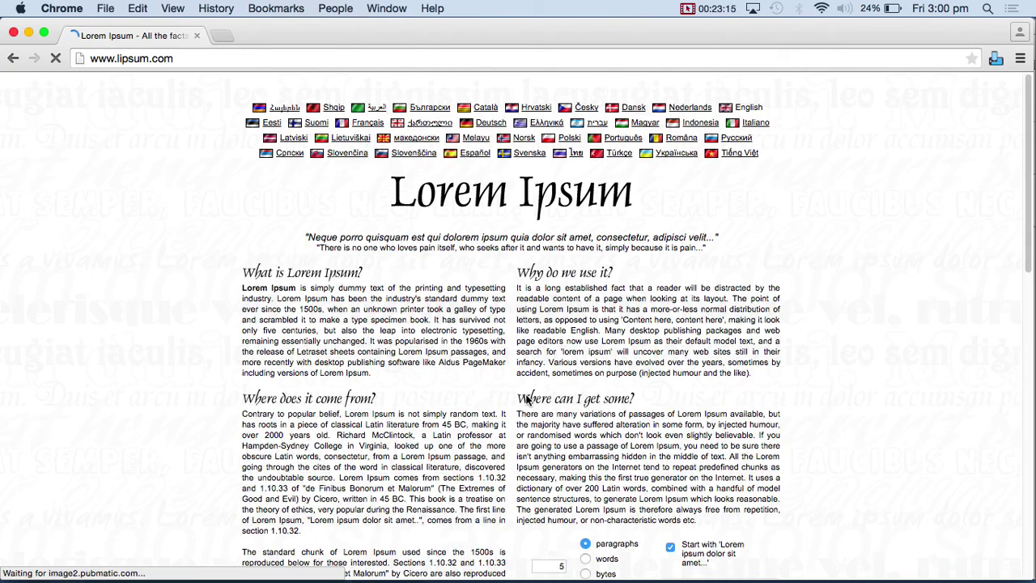
- Generate lorem ipsum paragraphs, copy the first one, and return to Photoshop
{"action": "scroll", "coordinate": [550, 434], "scroll_direction": "down", "scroll_amount": 5}
{"action": "left_click", "coordinate": [698, 392]}
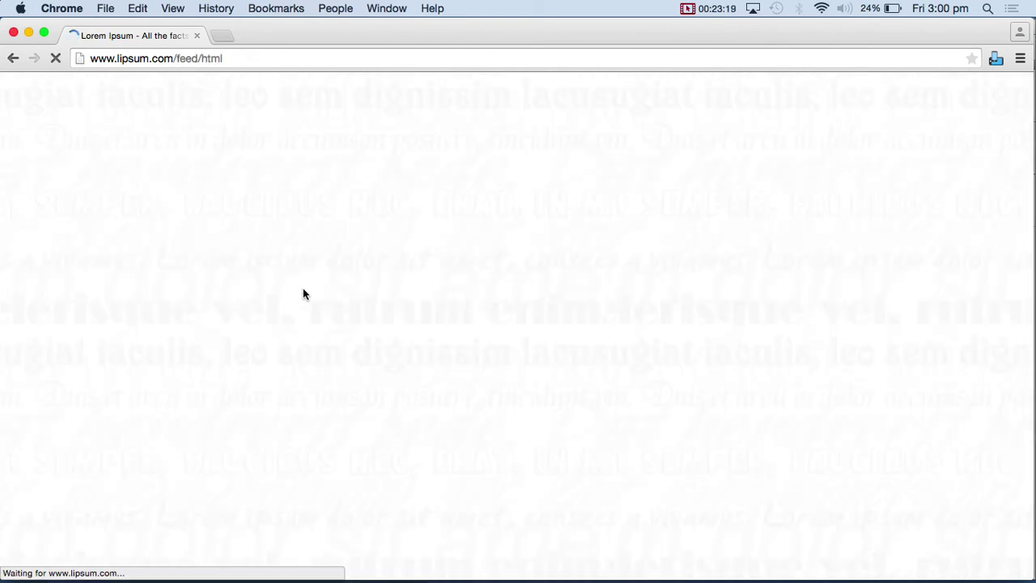
{"action": "left_click_drag", "start_coordinate": [242, 261], "coordinate": [532, 310]}
{"action": "key", "text": "super+c"}
{"action": "key", "text": "super+Tab"}
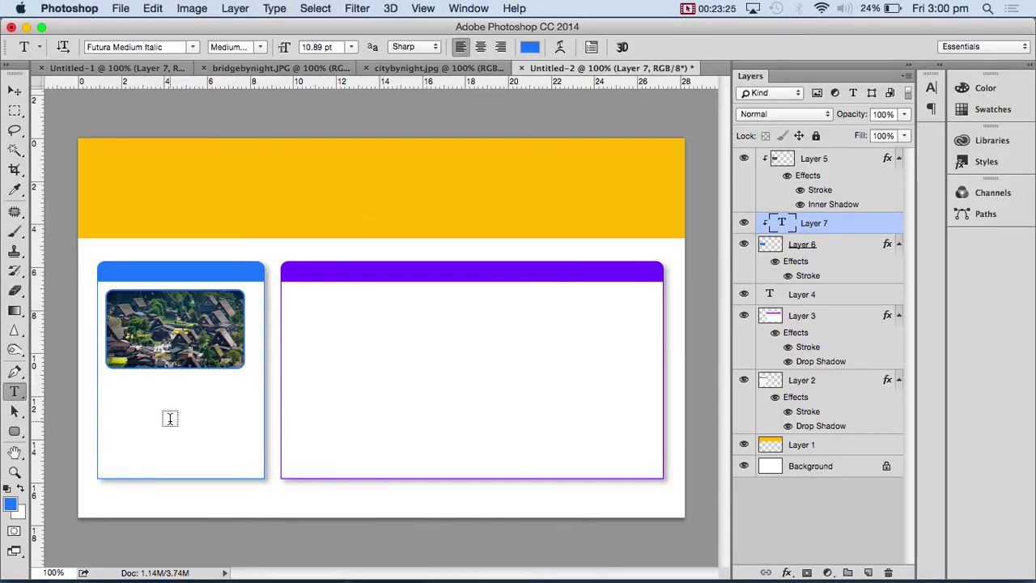
- Delete the stray empty Layers 7 and 8 and add a new layer above Layer 5
{"action": "left_click", "coordinate": [157, 408]}
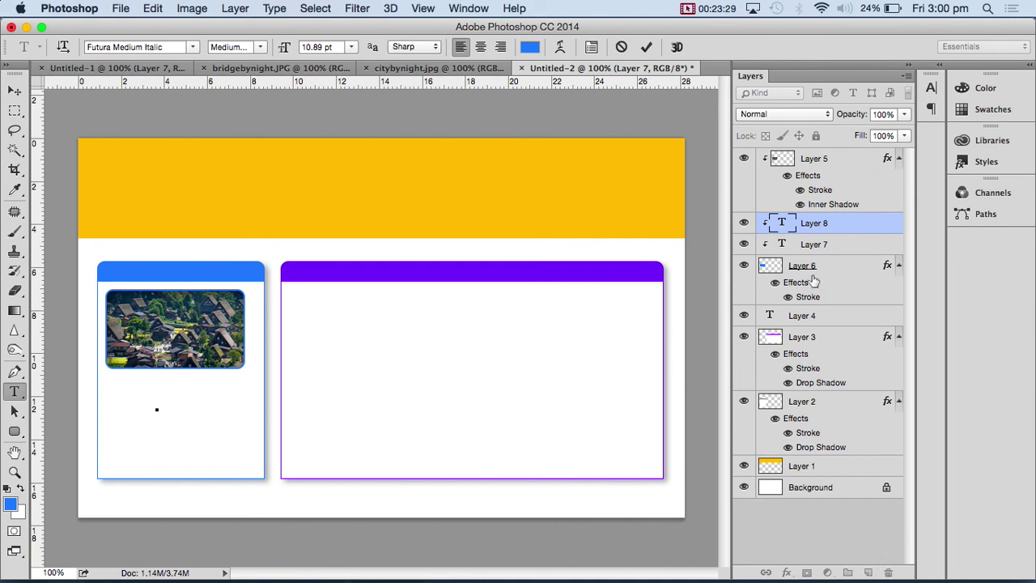
{"action": "key", "text": "ctrl+Return"}
{"action": "left_click", "coordinate": [888, 573]}
{"action": "left_click", "coordinate": [630, 231]}
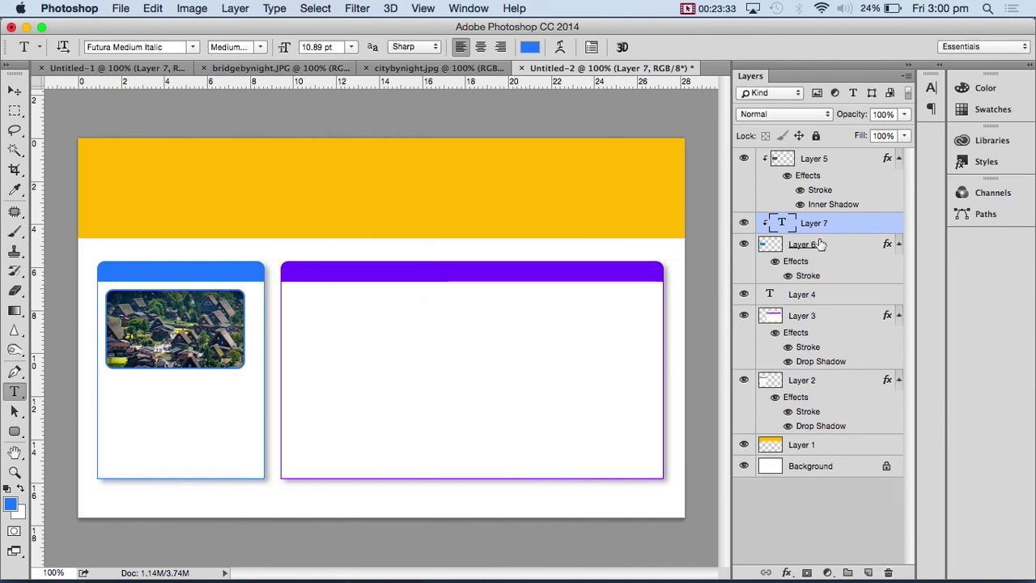
{"action": "left_click", "coordinate": [812, 162]}
{"action": "left_click", "coordinate": [830, 224]}
{"action": "left_click", "coordinate": [888, 573]}
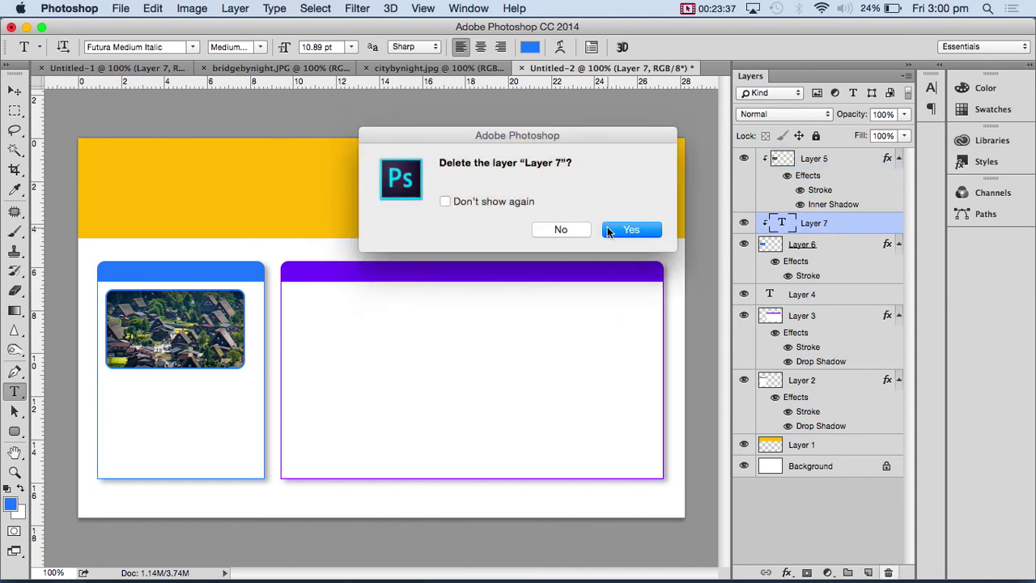
{"action": "left_click", "coordinate": [609, 230]}
{"action": "left_click", "coordinate": [824, 159]}
{"action": "left_click", "coordinate": [868, 573]}
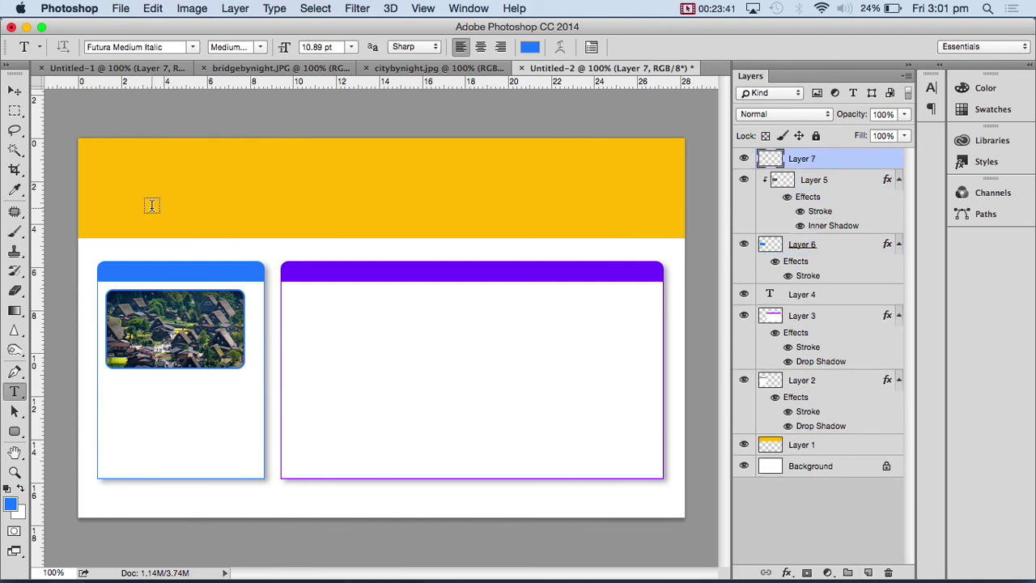
- Paste the lorem ipsum paragraph into a text box under the photo, set in Verdana Regular, nudged slightly left
{"action": "left_click_drag", "start_coordinate": [111, 380], "coordinate": [243, 462]}
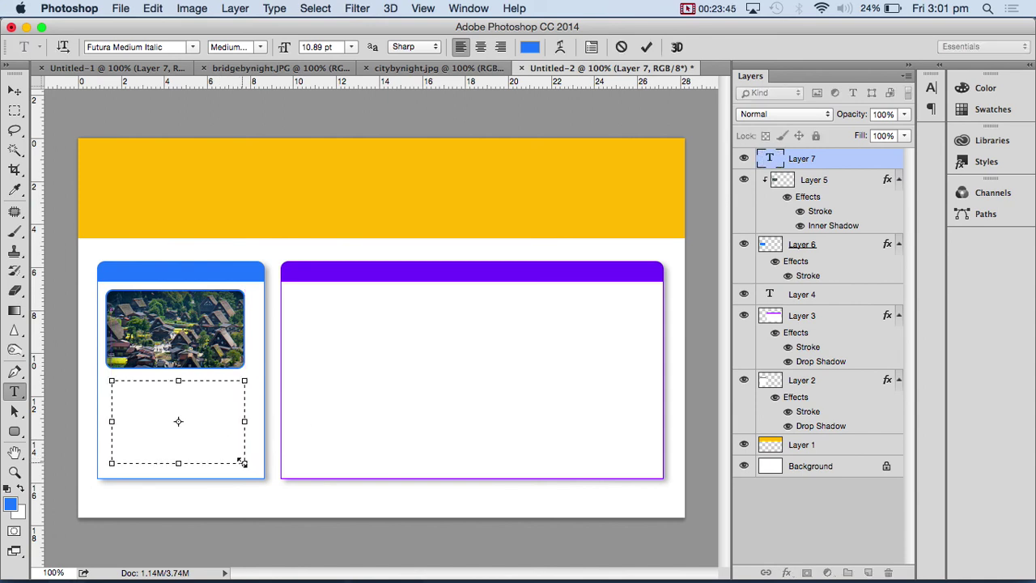
{"action": "key", "text": "super+v"}
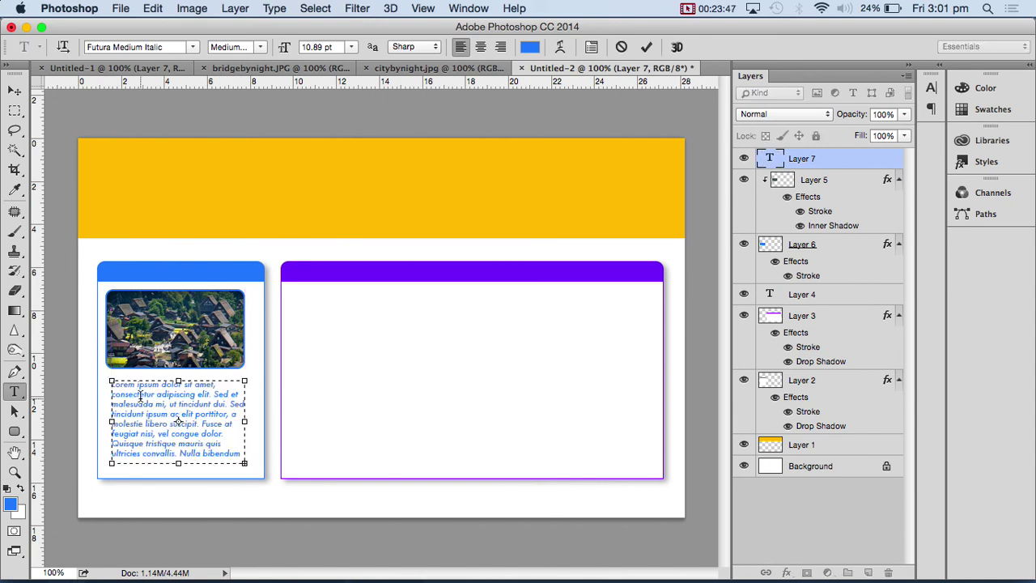
{"action": "key", "text": "super+a"}
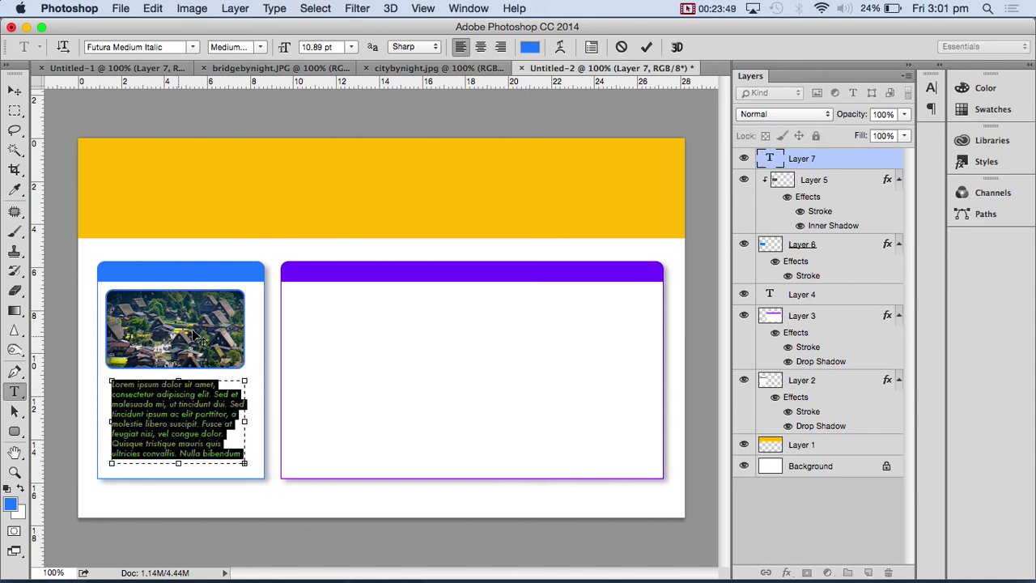
{"action": "left_click", "coordinate": [142, 47]}
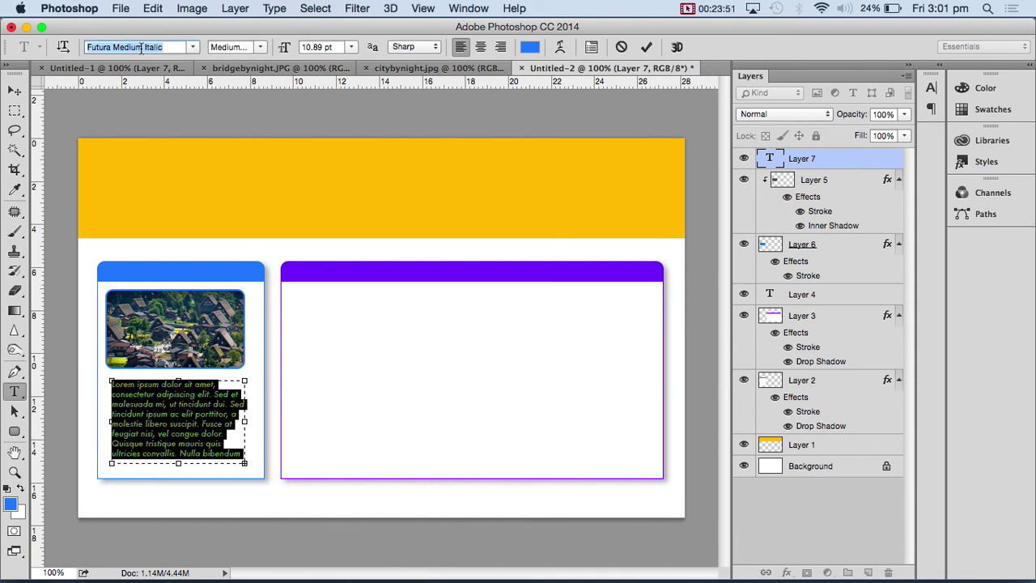
{"action": "type", "text": "Ver"}
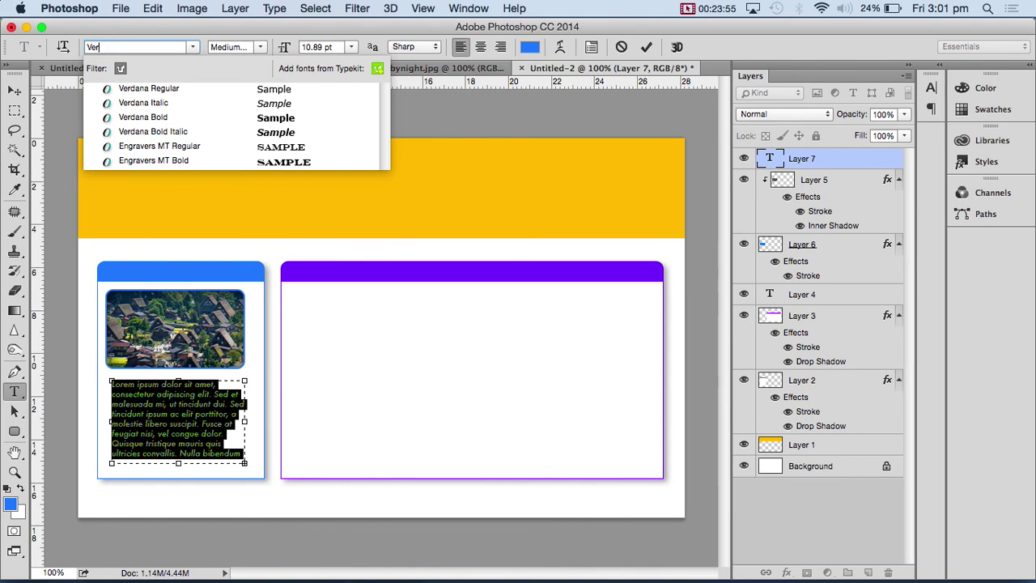
{"action": "left_click", "coordinate": [157, 90]}
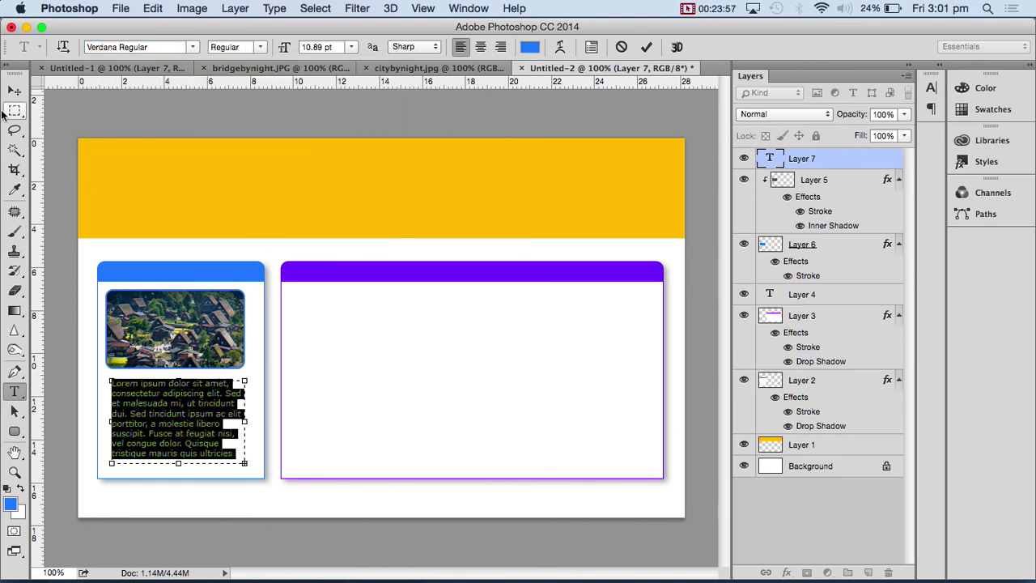
{"action": "left_click", "coordinate": [15, 90]}
{"action": "left_click_drag", "start_coordinate": [173, 423], "coordinate": [166, 422]}
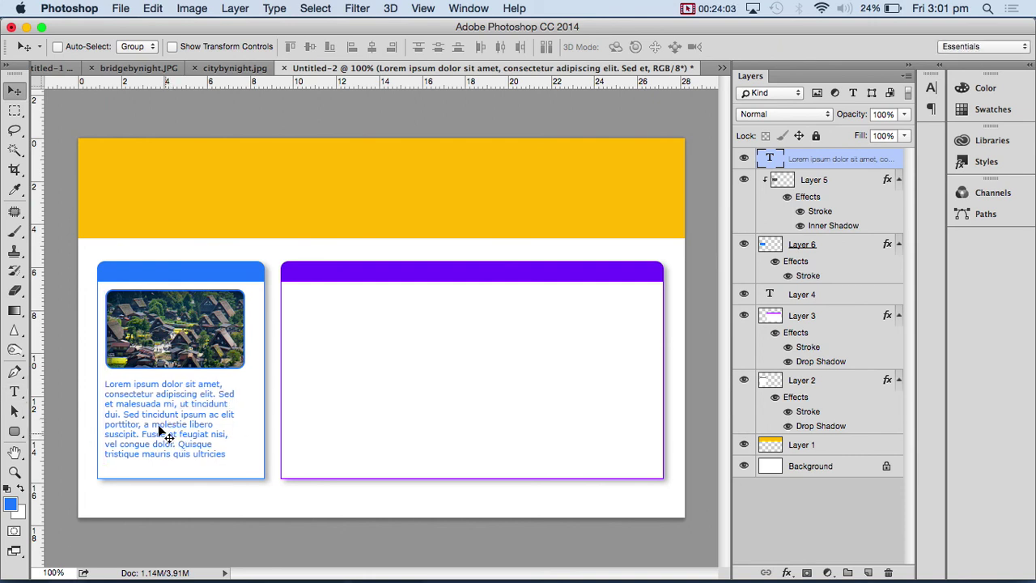
{"action": "left_click", "coordinate": [14, 391]}
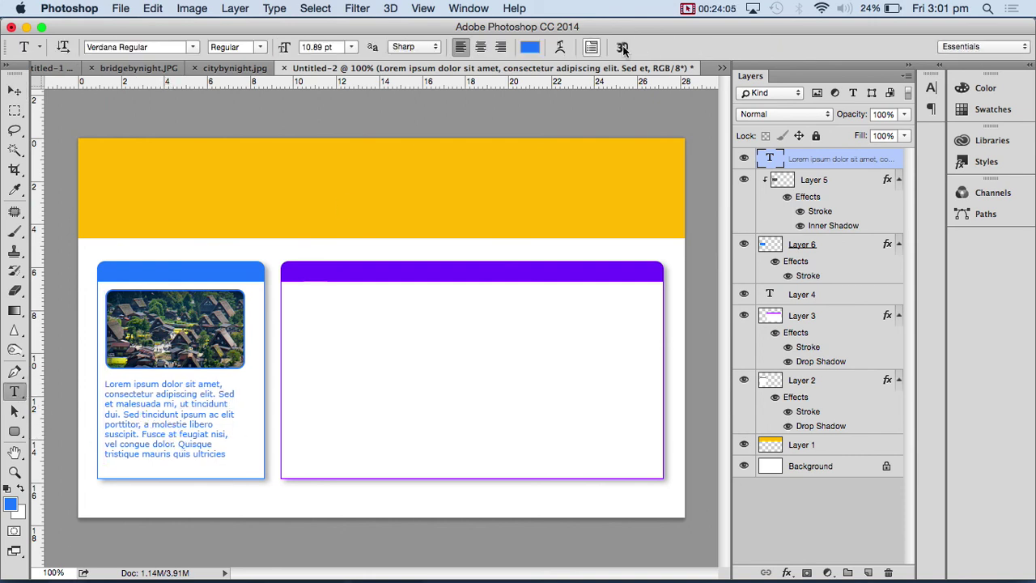
- Change the paragraph's text colour from blue to grey #70747c
{"action": "left_click", "coordinate": [529, 47]}
{"action": "left_click_drag", "start_coordinate": [506, 181], "coordinate": [384, 364]}
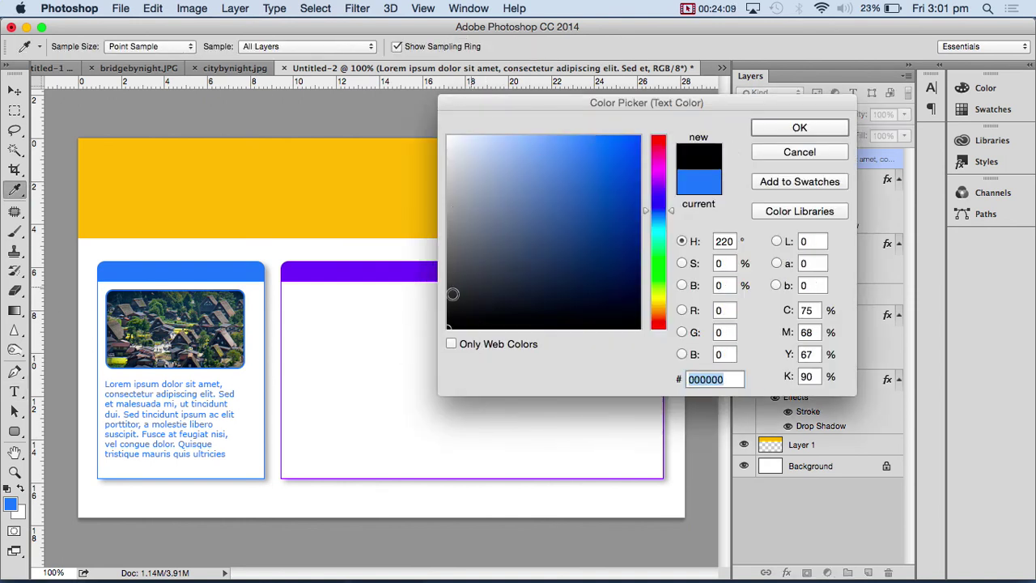
{"action": "left_click_drag", "start_coordinate": [504, 259], "coordinate": [464, 235]}
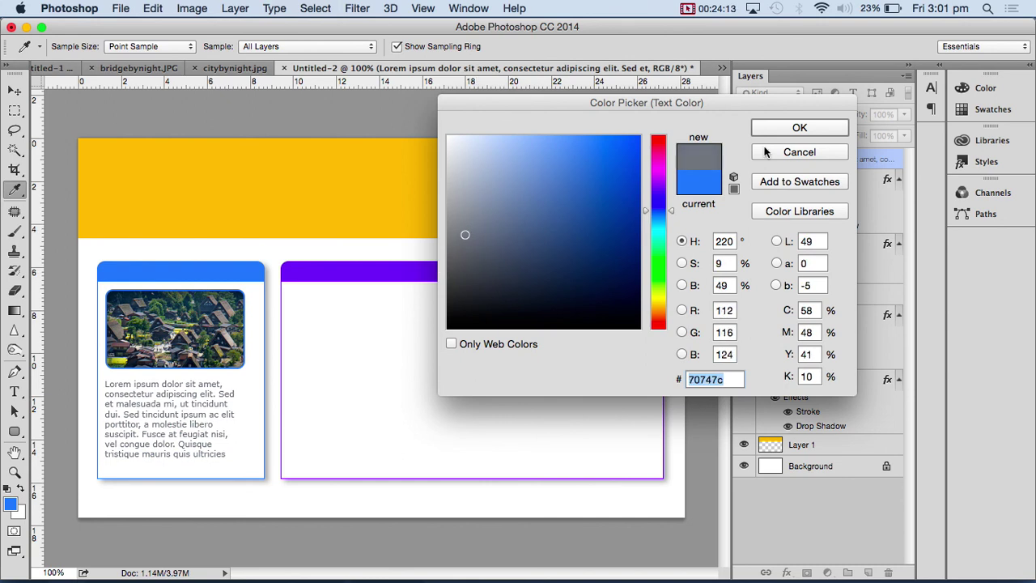
{"action": "left_click", "coordinate": [785, 132]}
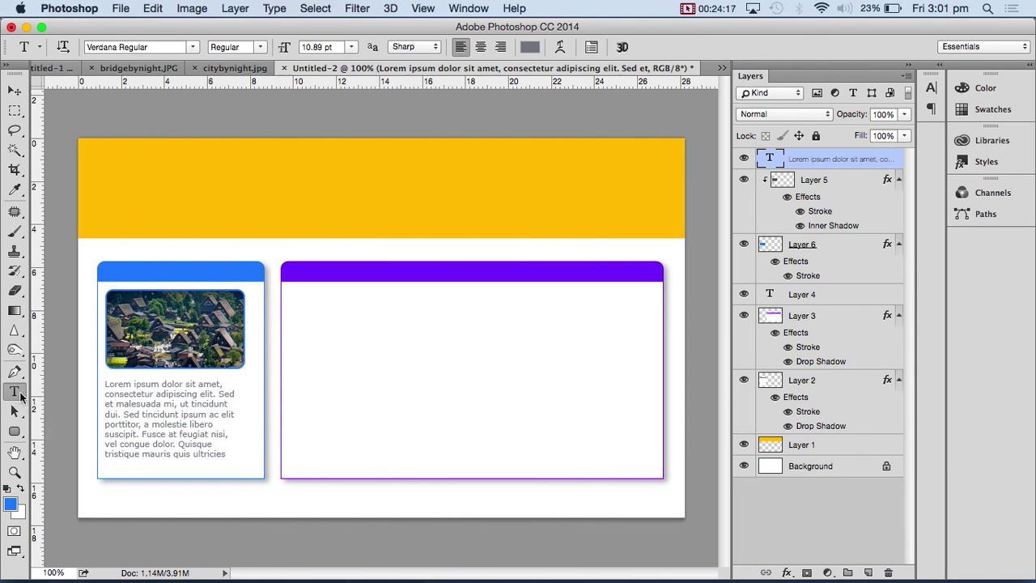
- Add a 'Viking Village' heading in the blue header bar and scale it up to fill the bar
{"action": "left_click", "coordinate": [119, 274]}
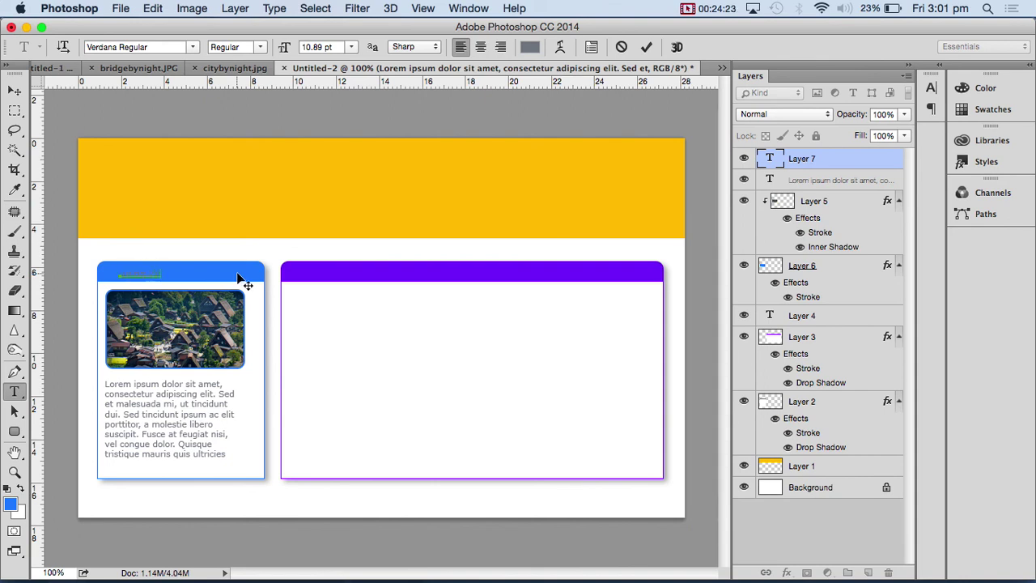
{"action": "left_click", "coordinate": [14, 91]}
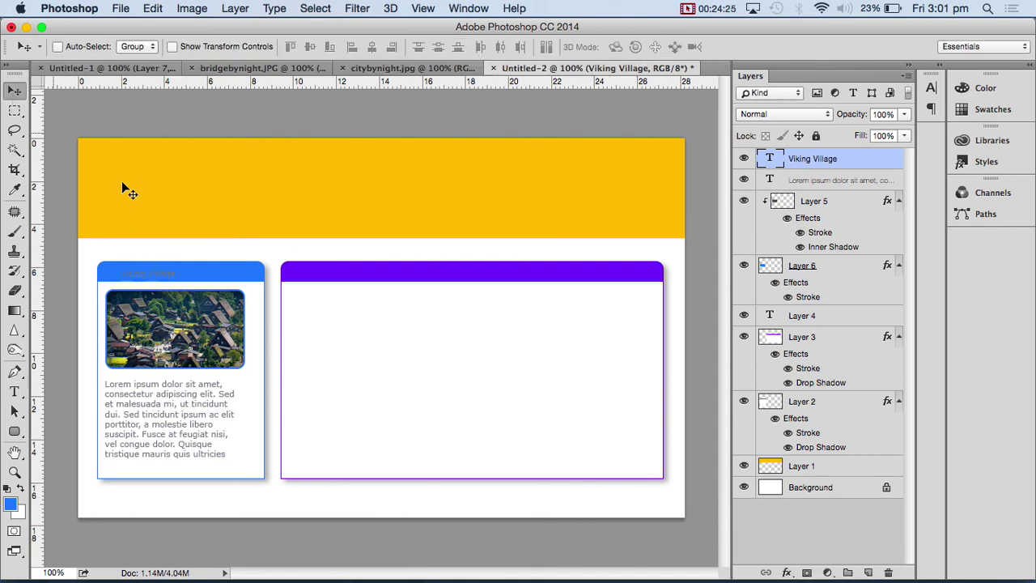
{"action": "key", "text": "super+t"}
{"action": "left_click_drag", "start_coordinate": [177, 281], "coordinate": [210, 296]}
{"action": "left_click_drag", "start_coordinate": [119, 270], "coordinate": [114, 267]}
{"action": "key", "text": "Return"}
- Make the Viking Village heading text white
{"action": "left_click", "coordinate": [16, 392]}
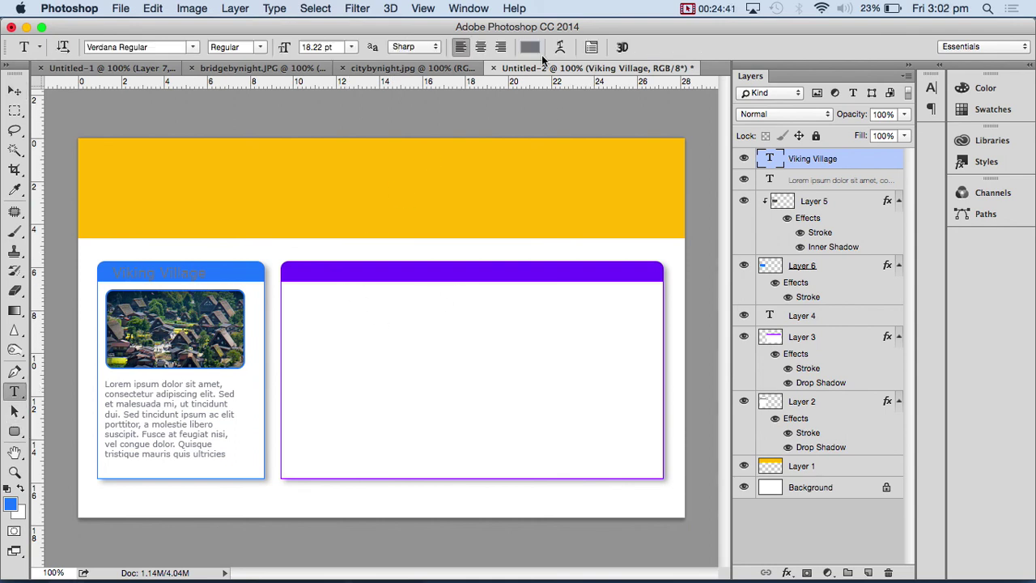
{"action": "left_click", "coordinate": [536, 46]}
{"action": "left_click", "coordinate": [544, 172]}
{"action": "left_click_drag", "start_coordinate": [508, 135], "coordinate": [427, 94]}
{"action": "left_click", "coordinate": [799, 127]}
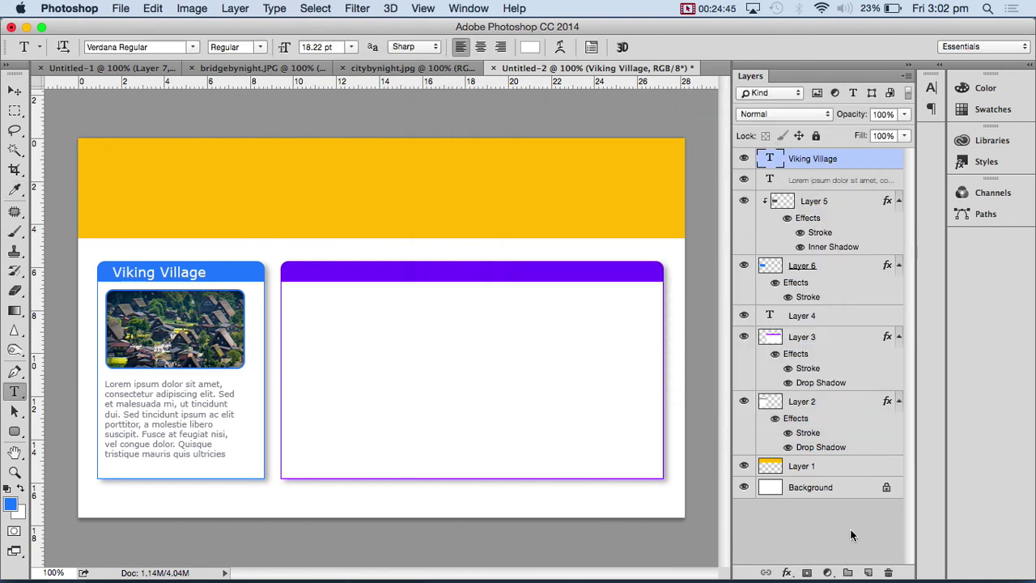
{"action": "left_click", "coordinate": [787, 572]}
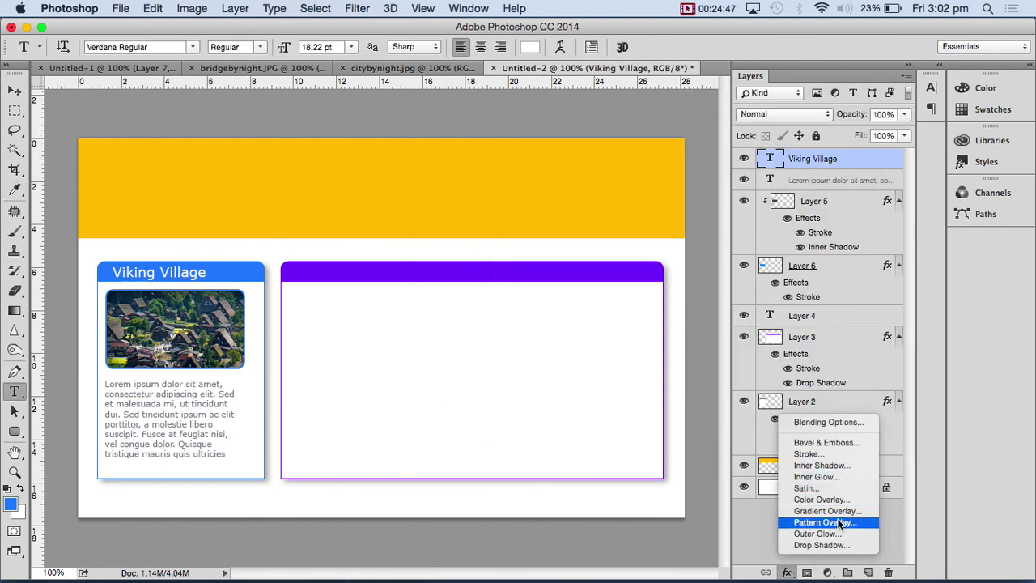
- Add a Drop Shadow to the heading with 4 px size, 4% spread and about 58% opacity
{"action": "left_click", "coordinate": [834, 547]}
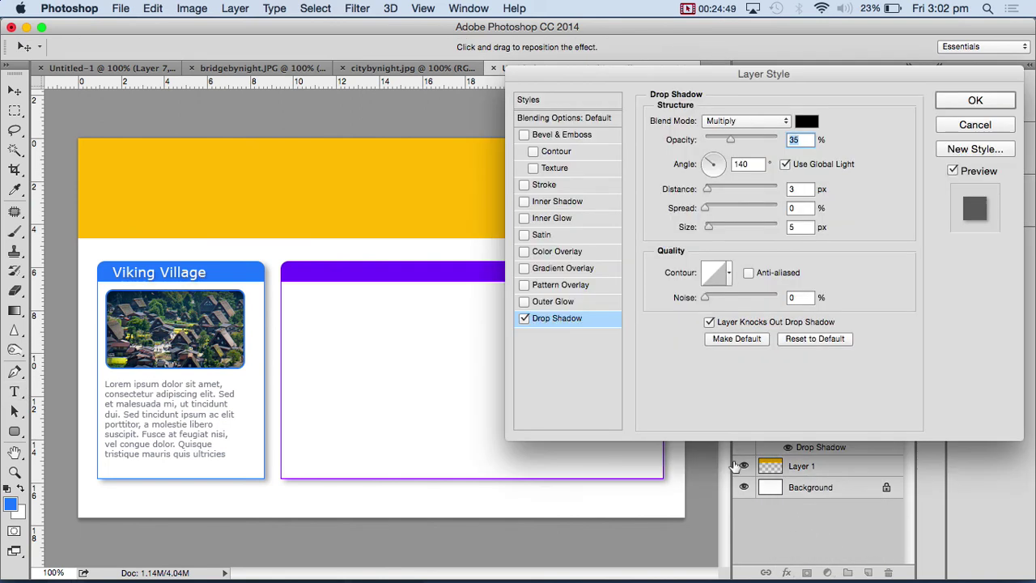
{"action": "double_click", "coordinate": [804, 227]}
{"action": "type", "text": "4"}
{"action": "double_click", "coordinate": [804, 208]}
{"action": "type", "text": "4"}
{"action": "left_click_drag", "start_coordinate": [732, 140], "coordinate": [782, 137]}
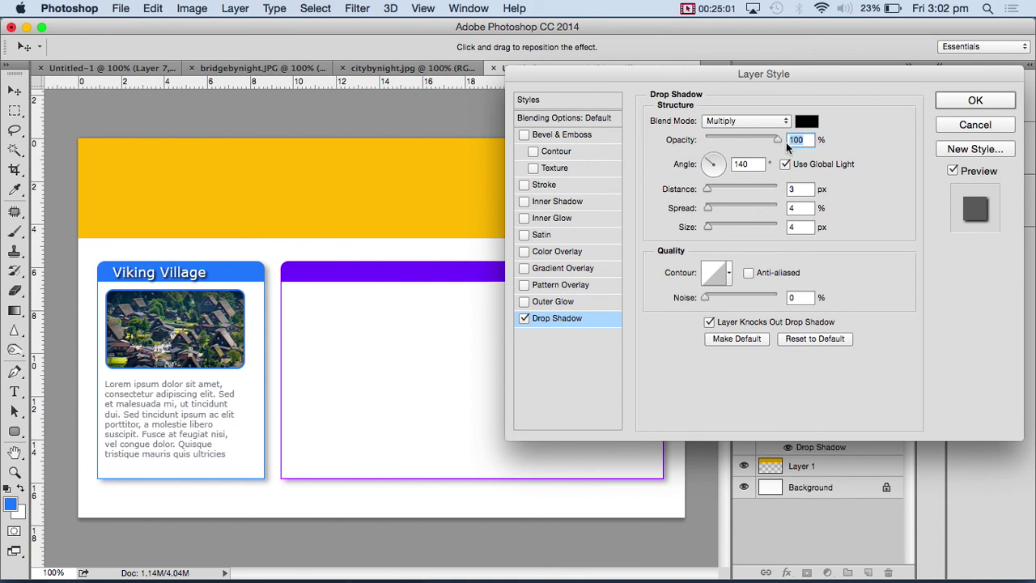
{"action": "left_click_drag", "start_coordinate": [777, 139], "coordinate": [747, 140]}
{"action": "left_click", "coordinate": [976, 100]}
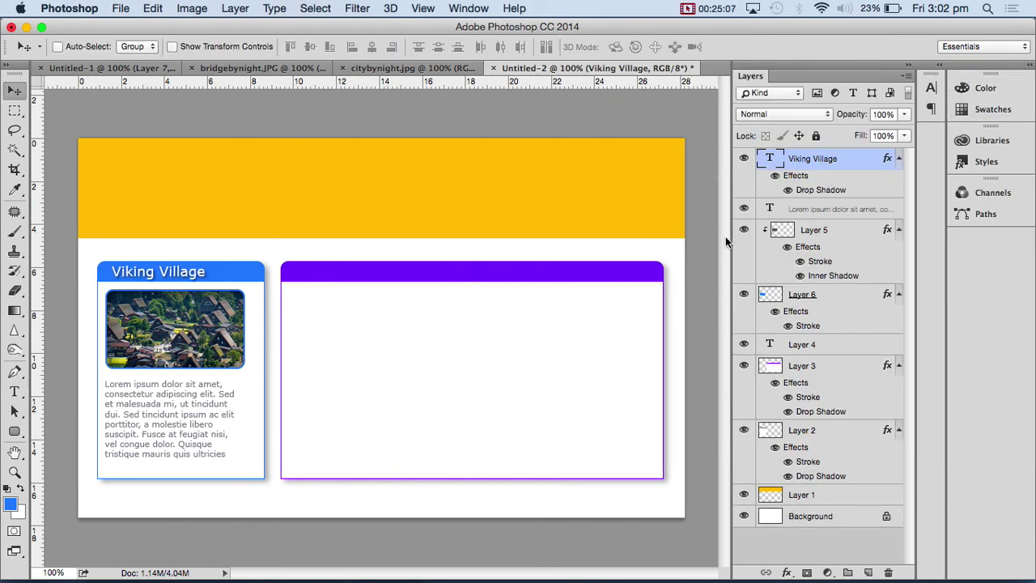
- Duplicate the heading onto the purple header bar and retype it as 'History & Culture'
{"action": "left_click_drag", "start_coordinate": [208, 279], "coordinate": [397, 279]}
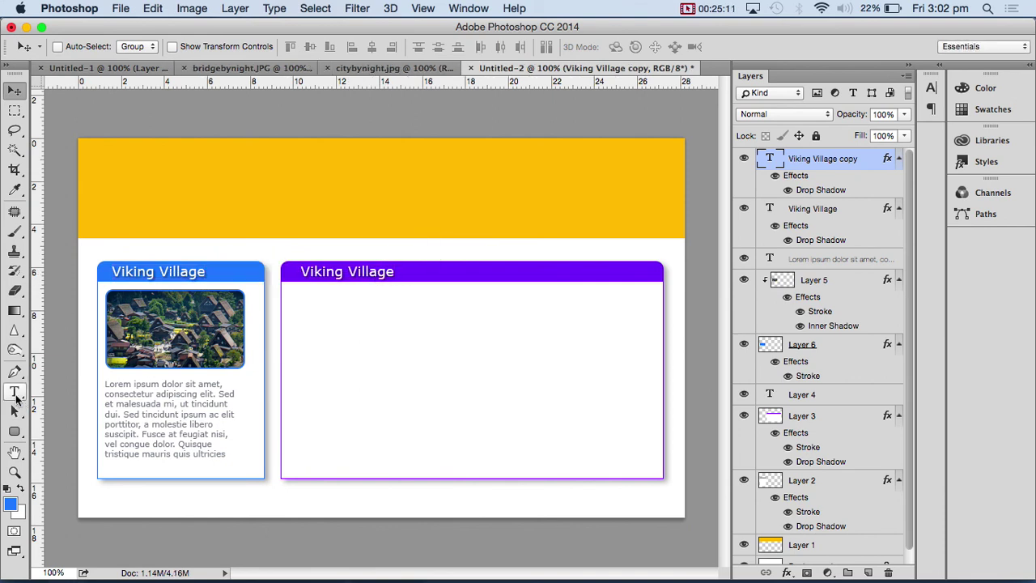
{"action": "left_click", "coordinate": [15, 393]}
{"action": "triple_click", "coordinate": [350, 273]}
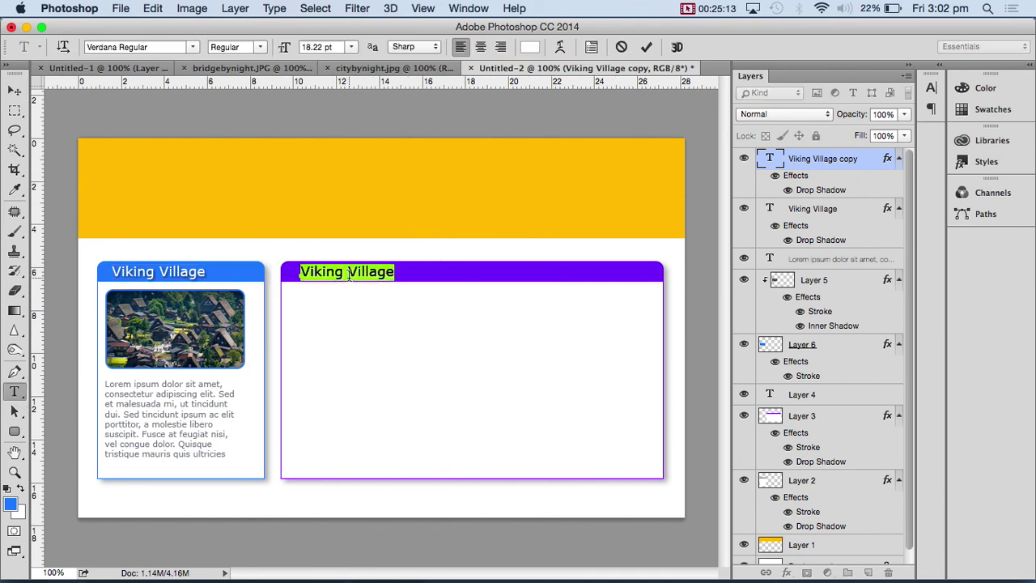
{"action": "type", "text": "Hi"}
{"action": "key", "text": "BackSpace"}
{"action": "type", "text": "is"}
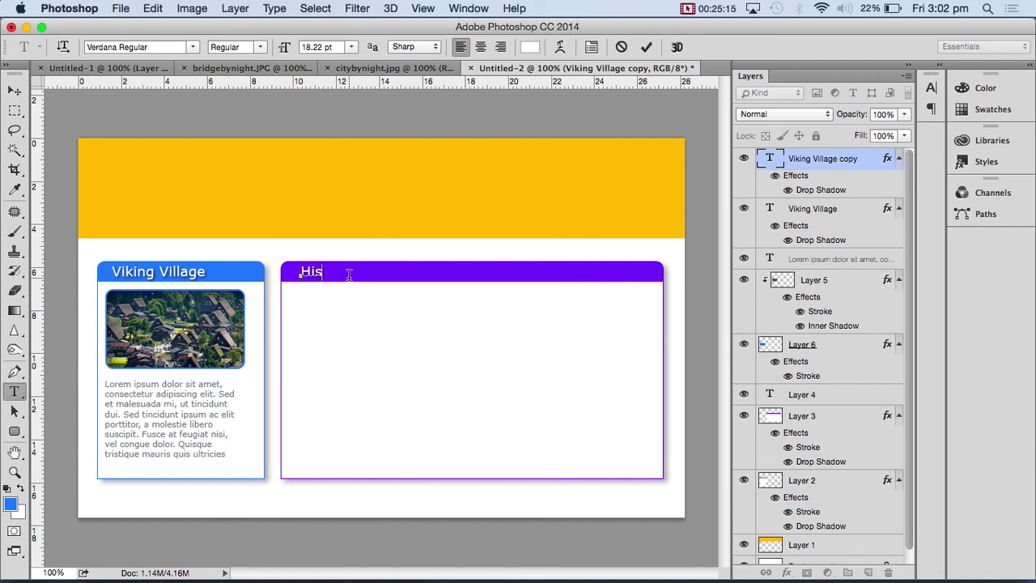
{"action": "type", "text": "tory & Culture"}
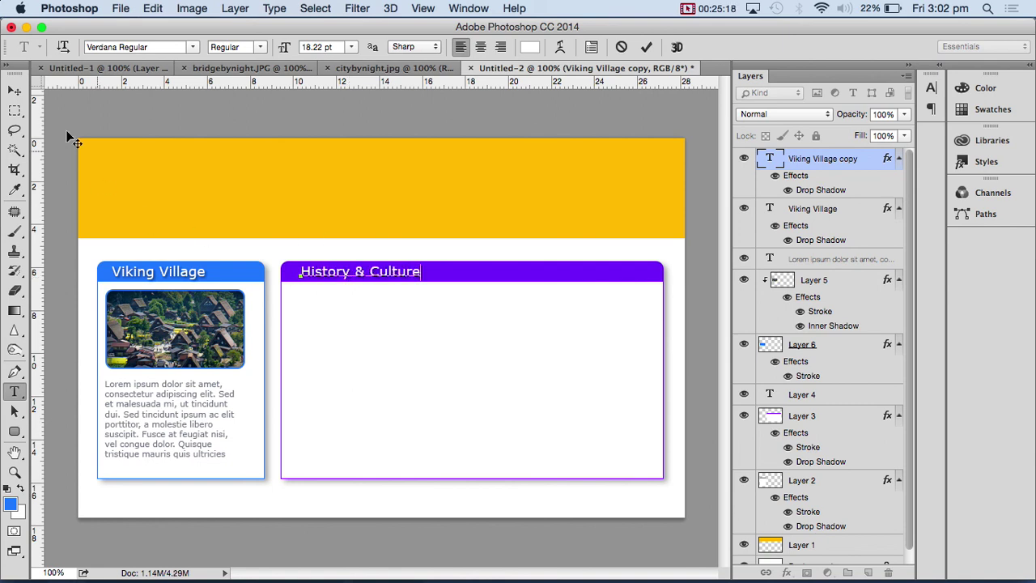
{"action": "left_click", "coordinate": [15, 90]}
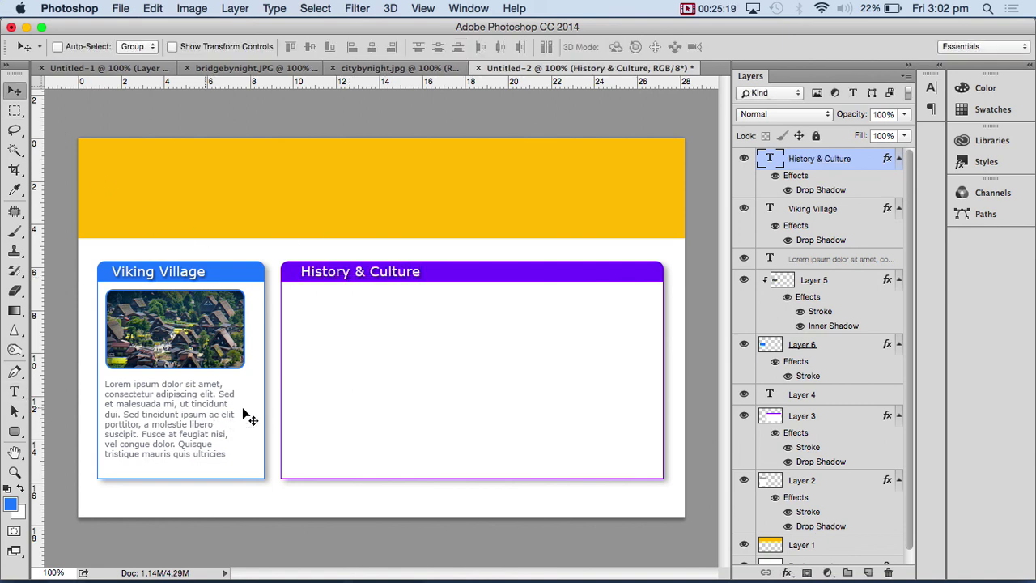
- Locate the lorem paragraph layer and duplicate the paragraph into the purple panel
{"action": "left_click", "coordinate": [844, 214]}
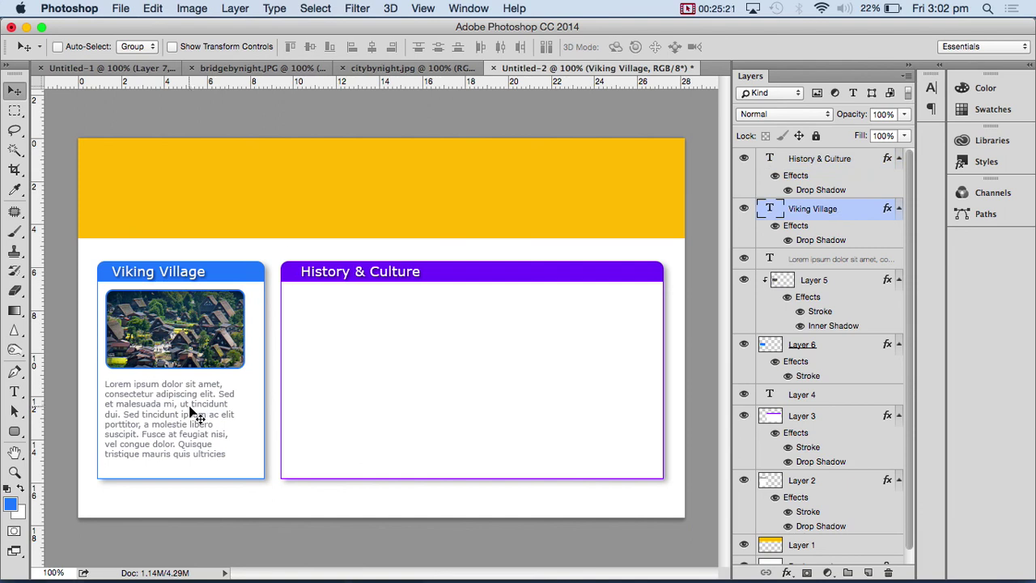
{"action": "left_click", "coordinate": [744, 210]}
{"action": "left_click", "coordinate": [744, 210]}
{"action": "left_click", "coordinate": [745, 209]}
{"action": "left_click", "coordinate": [744, 209]}
{"action": "left_click", "coordinate": [744, 257]}
{"action": "left_click", "coordinate": [744, 257]}
{"action": "left_click", "coordinate": [790, 264]}
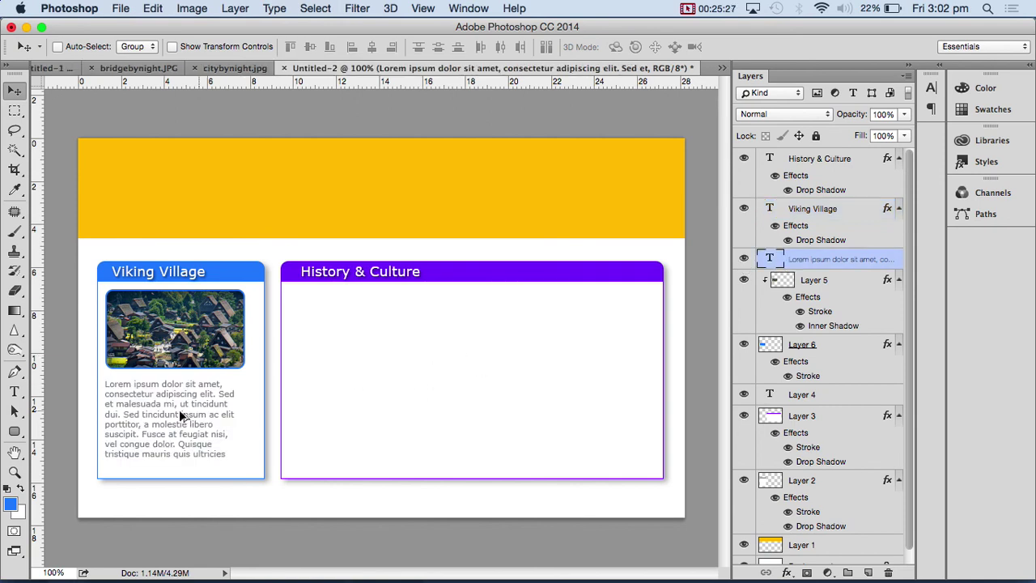
{"action": "left_click_drag", "start_coordinate": [185, 417], "coordinate": [368, 334], "text": "alt"}
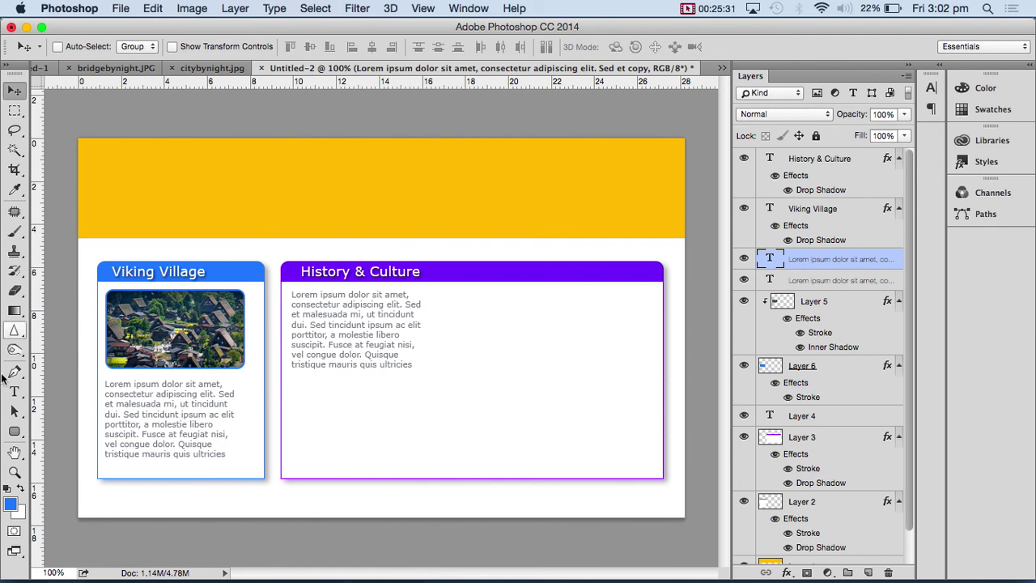
- Widen and lengthen the copied text box to span the panel and paste a second lorem paragraph
{"action": "left_click", "coordinate": [15, 393]}
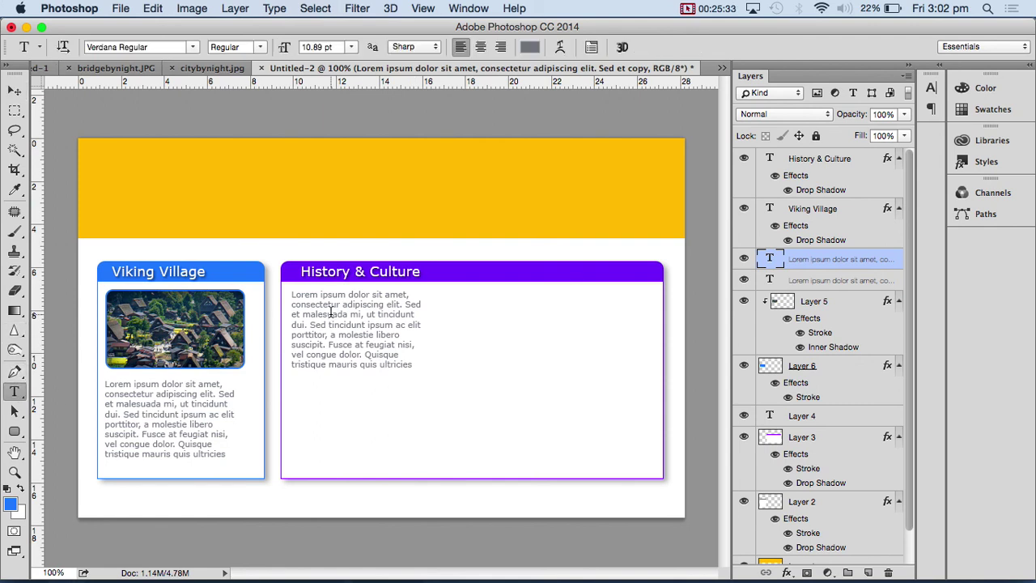
{"action": "left_click", "coordinate": [332, 314]}
{"action": "left_click_drag", "start_coordinate": [429, 332], "coordinate": [645, 332]}
{"action": "left_click_drag", "start_coordinate": [468, 376], "coordinate": [469, 464]}
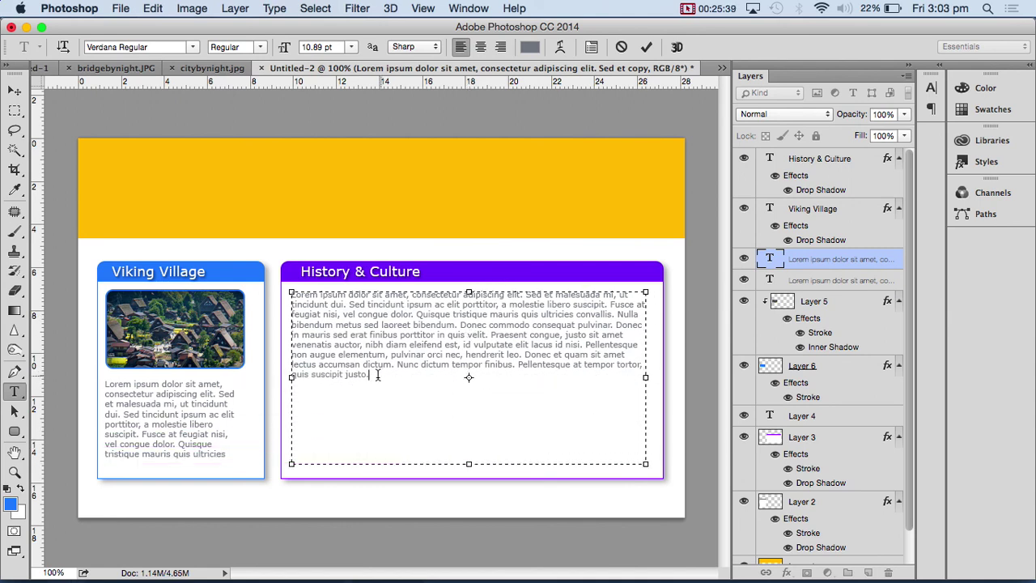
{"action": "left_click_drag", "start_coordinate": [381, 375], "coordinate": [292, 294]}
{"action": "key", "text": "ctrl+c"}
{"action": "left_click", "coordinate": [377, 376]}
{"action": "key", "text": "Return"}
{"action": "key", "text": "Return"}
{"action": "key", "text": "ctrl+v"}
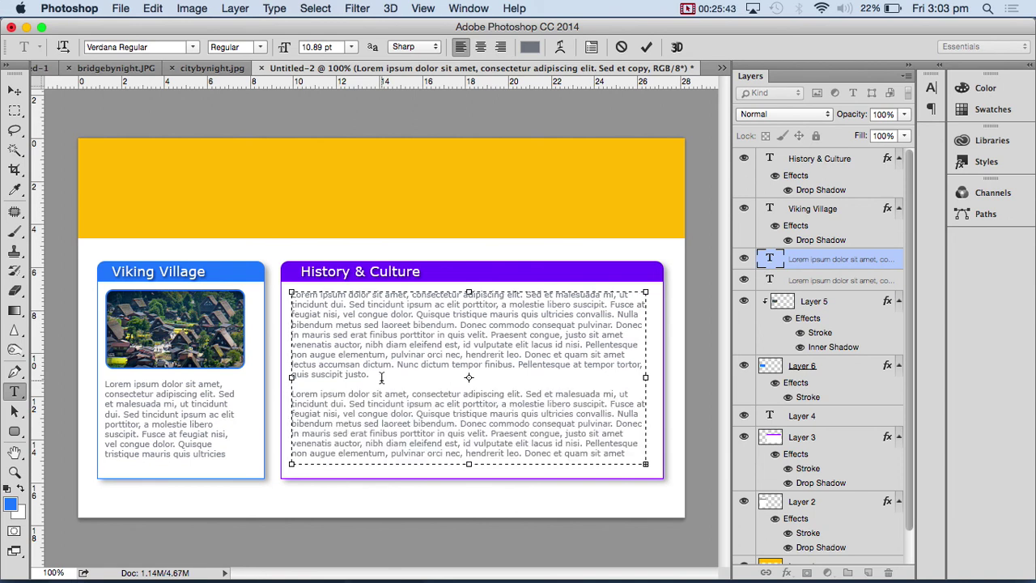
{"action": "left_click", "coordinate": [15, 90]}
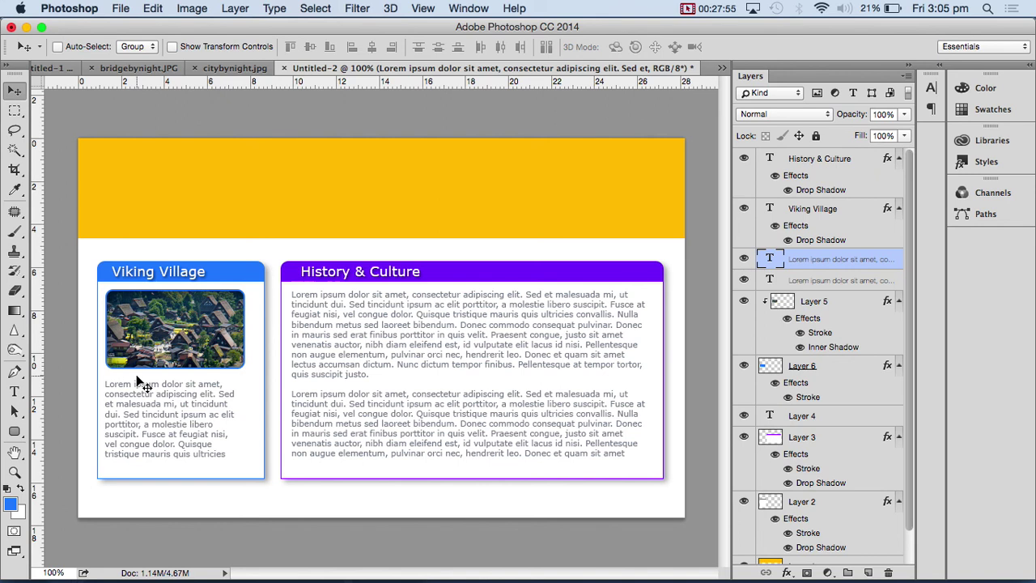
- Find and select Layer 2, the Viking Village box background
{"action": "left_click", "coordinate": [744, 366]}
{"action": "left_click", "coordinate": [744, 366]}
{"action": "right_click", "coordinate": [229, 274]}
{"action": "left_click", "coordinate": [257, 276]}
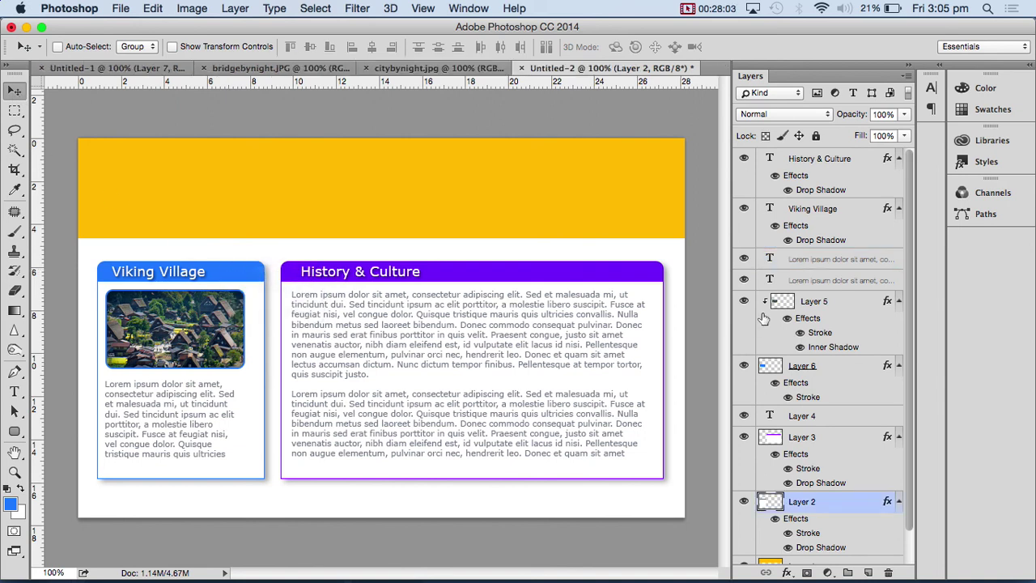
{"action": "left_click", "coordinate": [745, 502]}
{"action": "left_click", "coordinate": [744, 502]}
- Shift Layer 2's hue by +6 with Hue/Saturation so the header bar turns magenta
{"action": "left_click", "coordinate": [191, 10]}
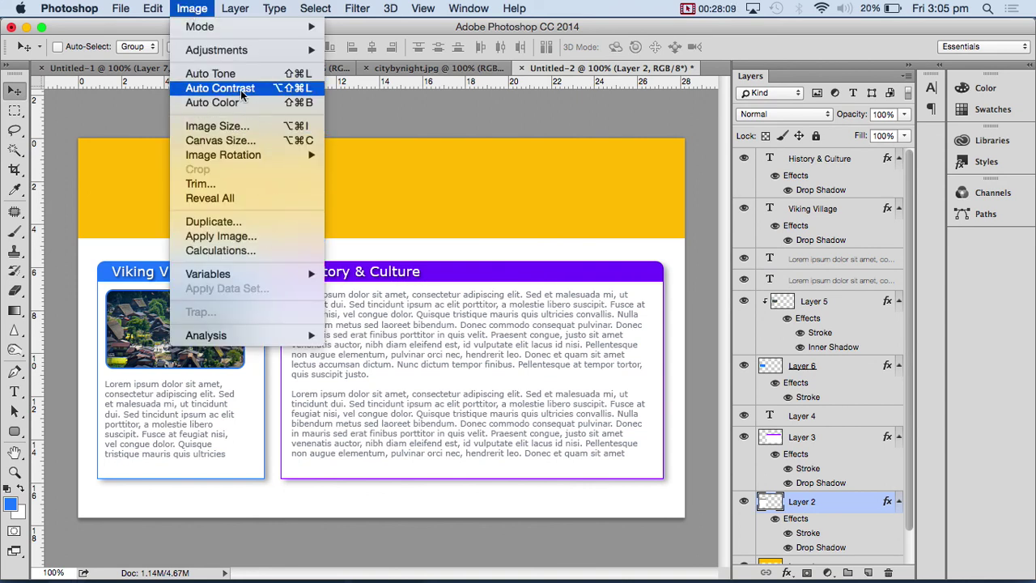
{"action": "mouse_move", "coordinate": [240, 52]}
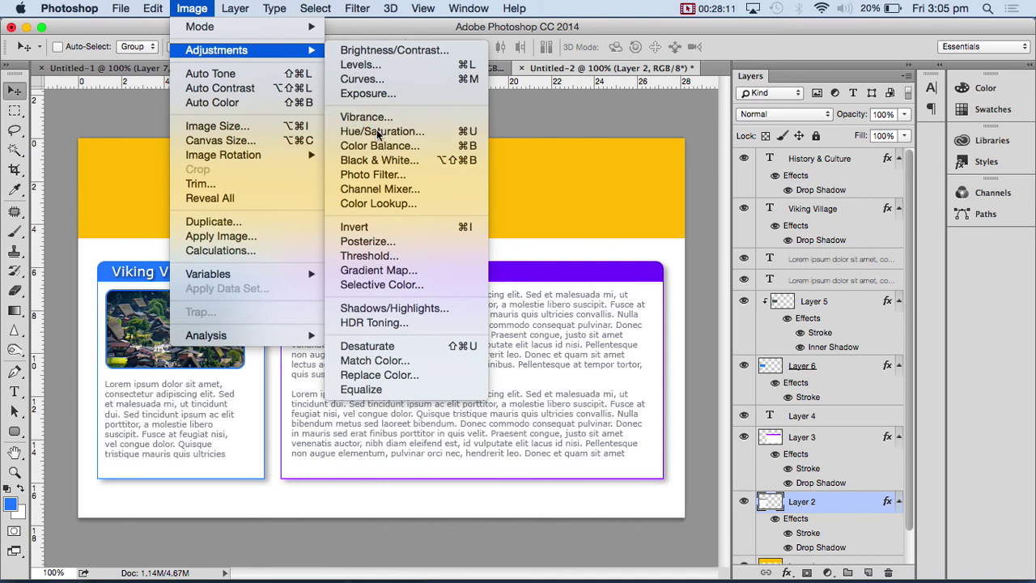
{"action": "left_click", "coordinate": [382, 131]}
{"action": "left_click_drag", "start_coordinate": [701, 207], "coordinate": [745, 209]}
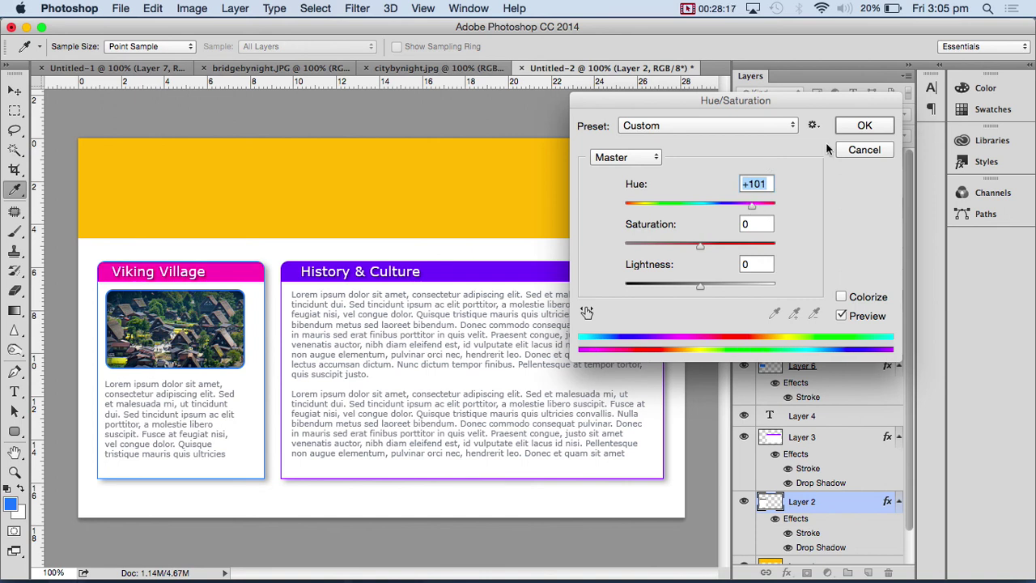
{"action": "left_click", "coordinate": [863, 125]}
{"action": "key", "text": "v"}
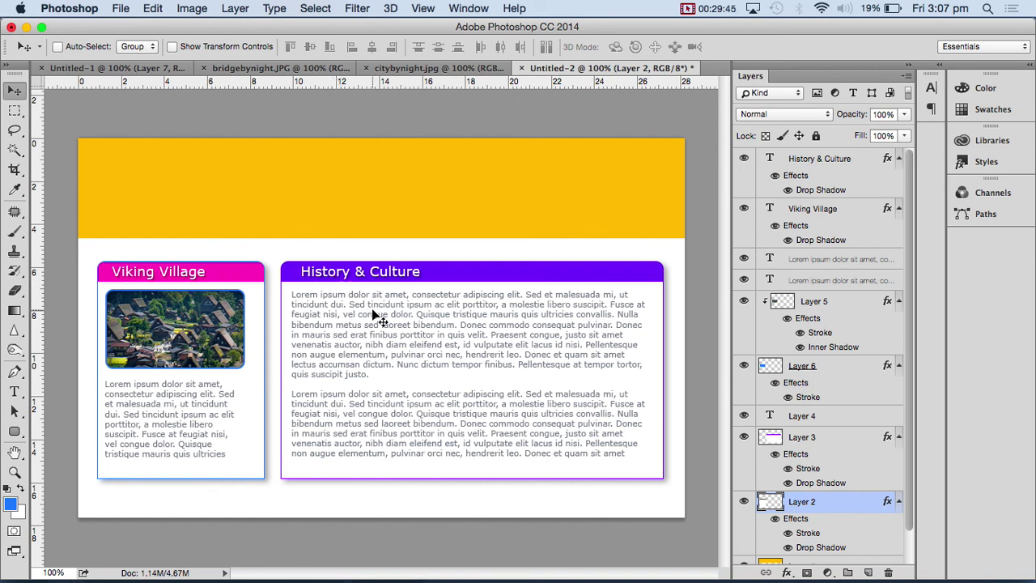
- Hide box Layers 2 and 3, then select the Viking Village heading layer
{"action": "left_click", "coordinate": [744, 501]}
{"action": "left_click", "coordinate": [744, 438]}
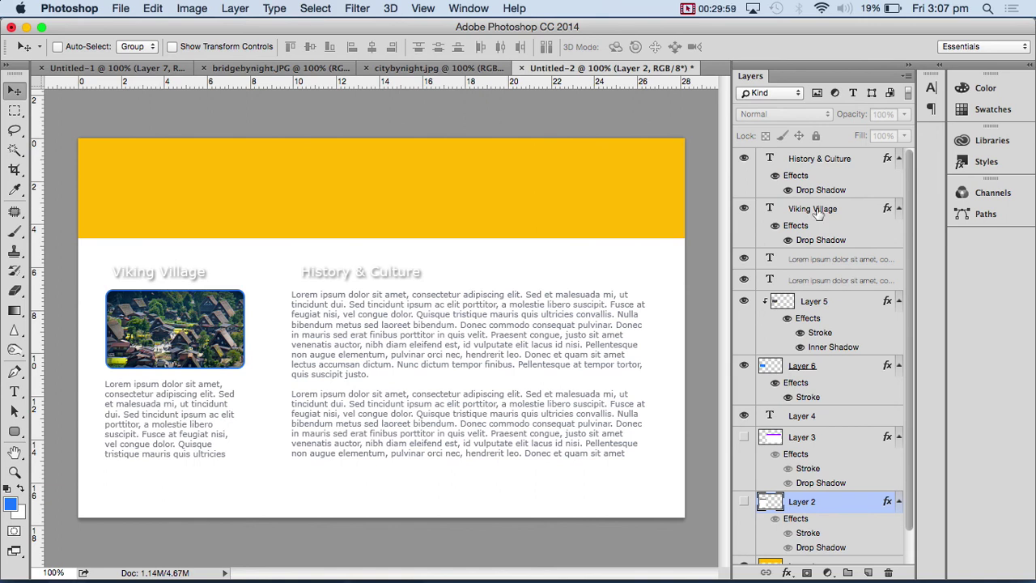
{"action": "left_click", "coordinate": [814, 212]}
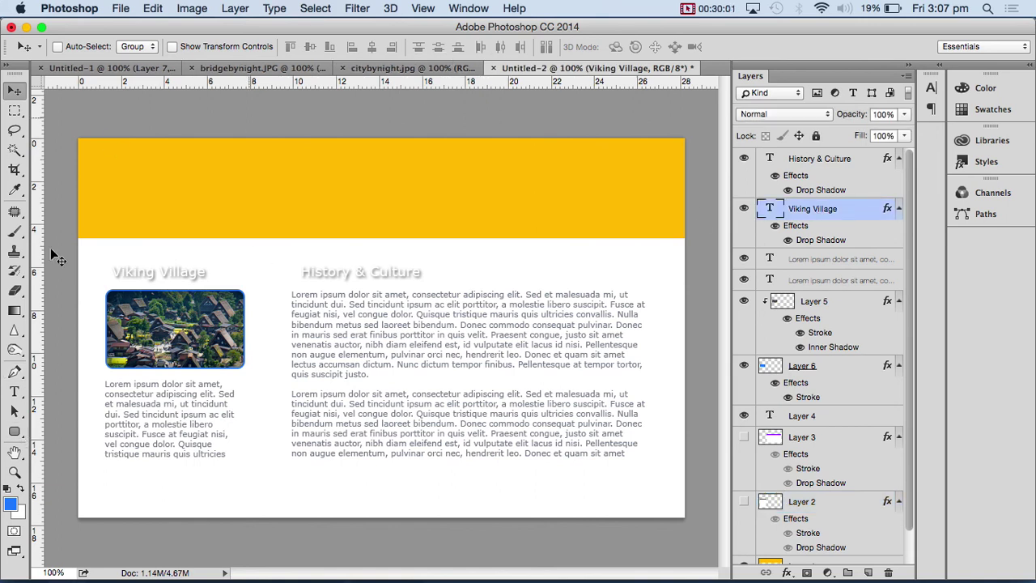
- Colour the Viking Village heading bright blue (#00a2ff) and hide its drop shadow
{"action": "left_click", "coordinate": [15, 394]}
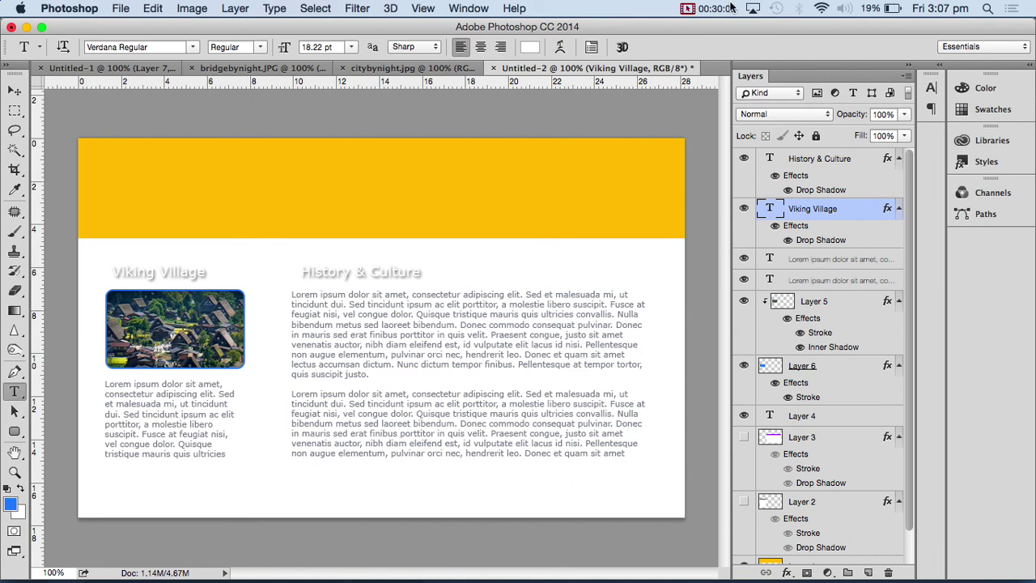
{"action": "left_click", "coordinate": [530, 47]}
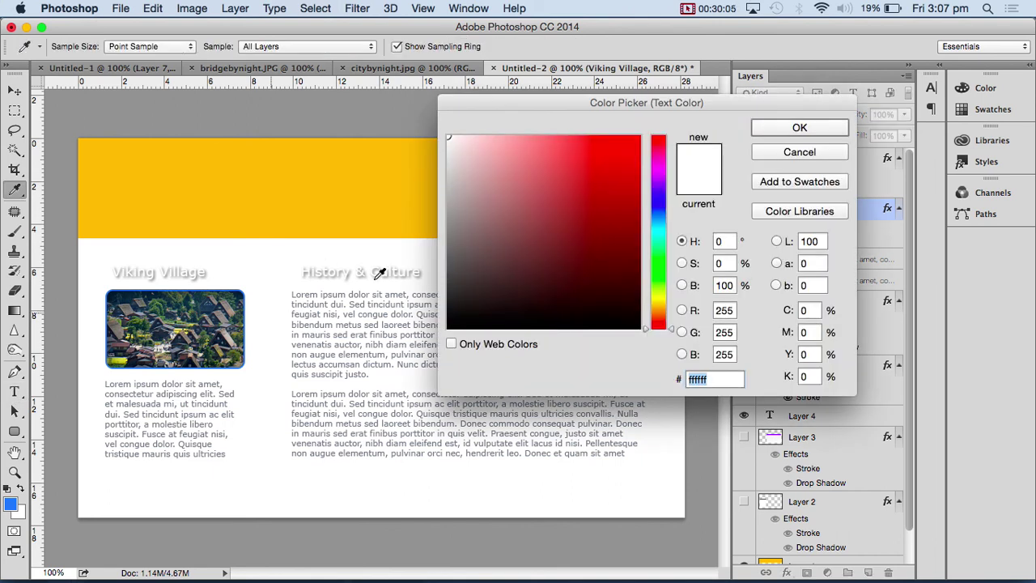
{"action": "left_click", "coordinate": [658, 221]}
{"action": "left_click", "coordinate": [617, 191]}
{"action": "left_click", "coordinate": [638, 156]}
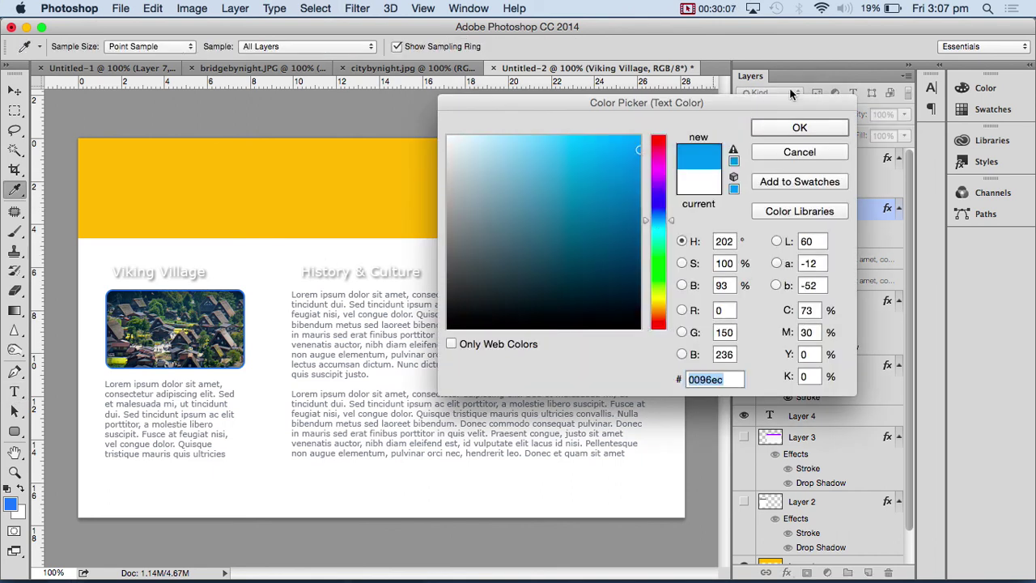
{"action": "left_click", "coordinate": [617, 151]}
{"action": "mouse_move", "coordinate": [630, 136]}
{"action": "left_mouse_down"}
{"action": "mouse_move", "coordinate": [624, 111]}
{"action": "mouse_move", "coordinate": [607, 105]}
{"action": "mouse_move", "coordinate": [604, 136]}
{"action": "left_mouse_up"}
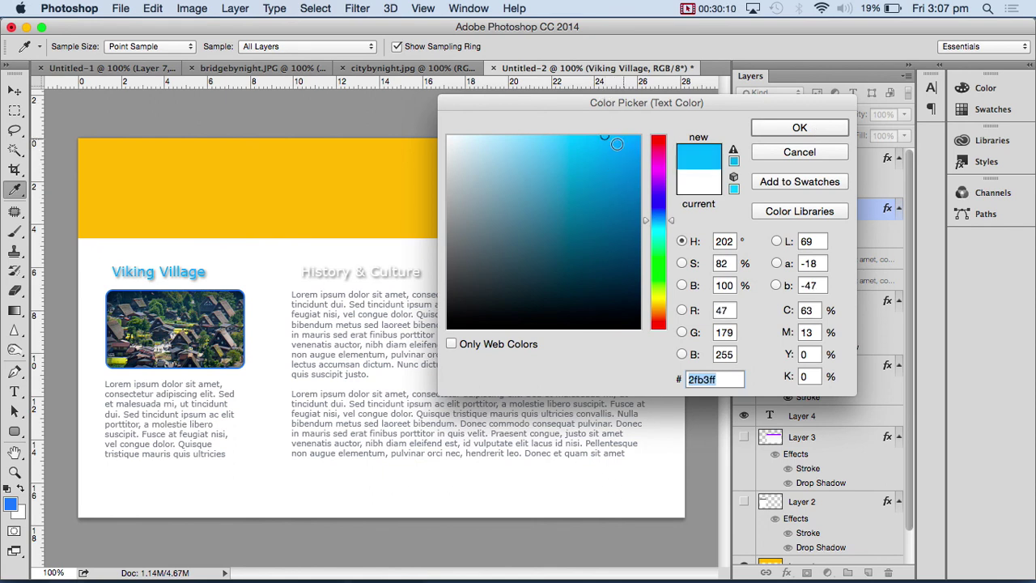
{"action": "left_click", "coordinate": [763, 131]}
{"action": "left_click", "coordinate": [787, 240]}
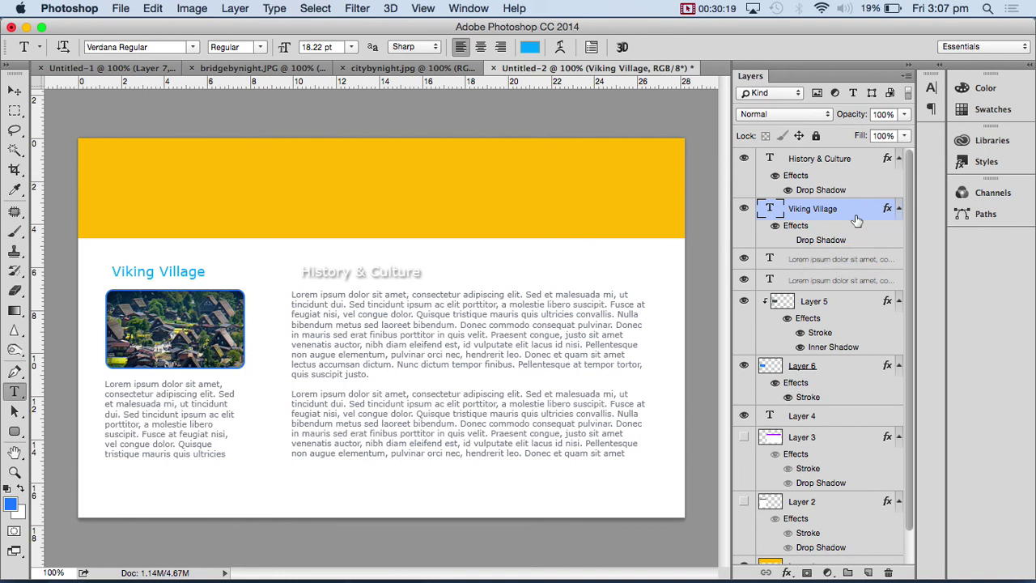
- Hide the History & Culture drop shadow and colour that heading dark magenta #890248
{"action": "left_click", "coordinate": [826, 163]}
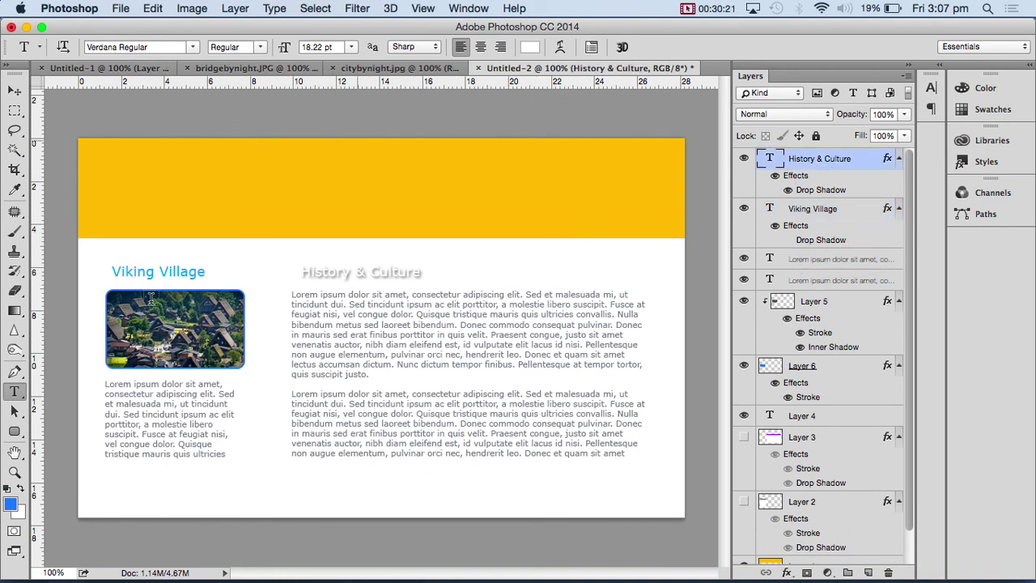
{"action": "left_click", "coordinate": [787, 190]}
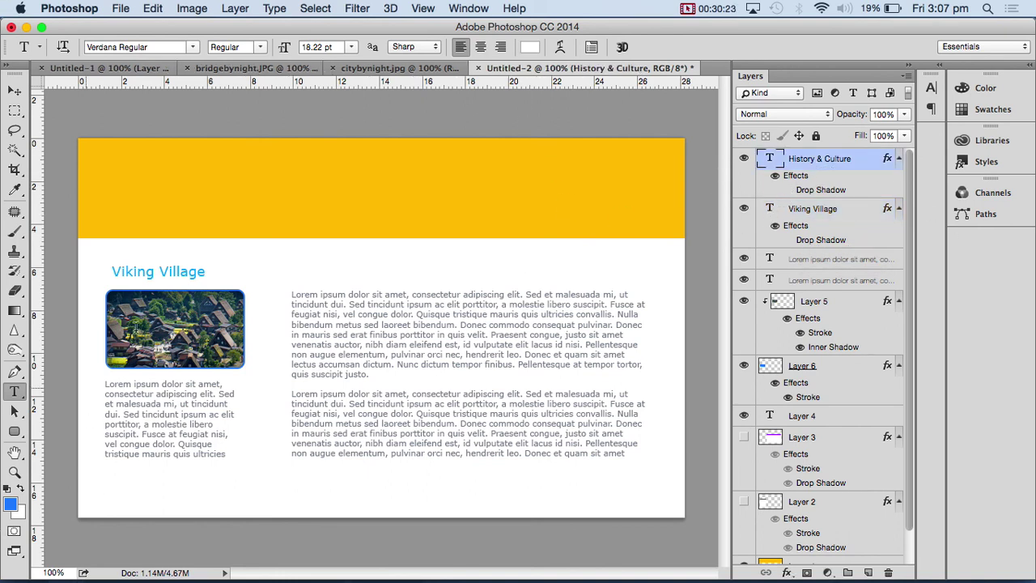
{"action": "left_click", "coordinate": [531, 48]}
{"action": "type", "text": "025489"}
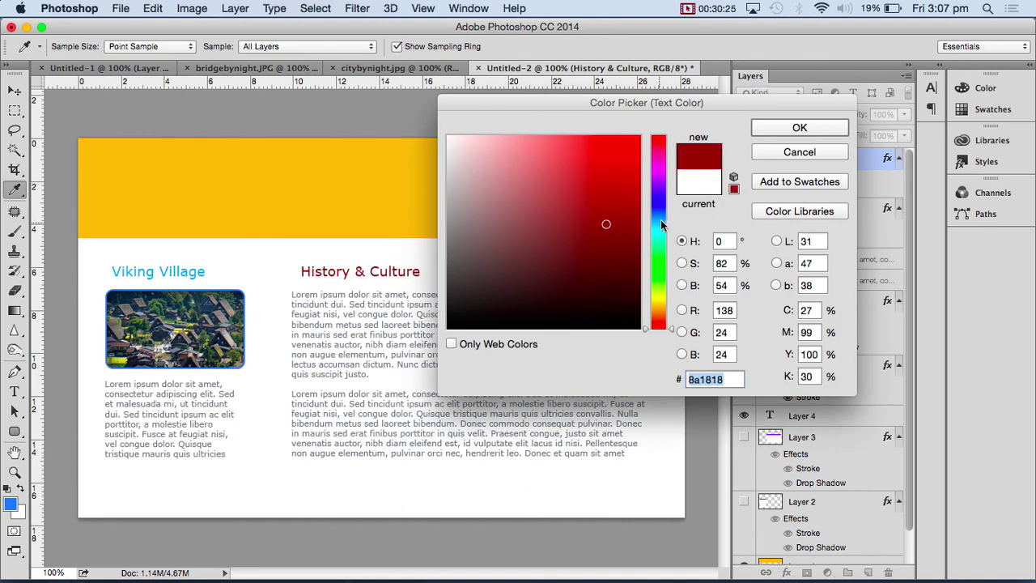
{"action": "left_click_drag", "start_coordinate": [661, 217], "coordinate": [659, 154]}
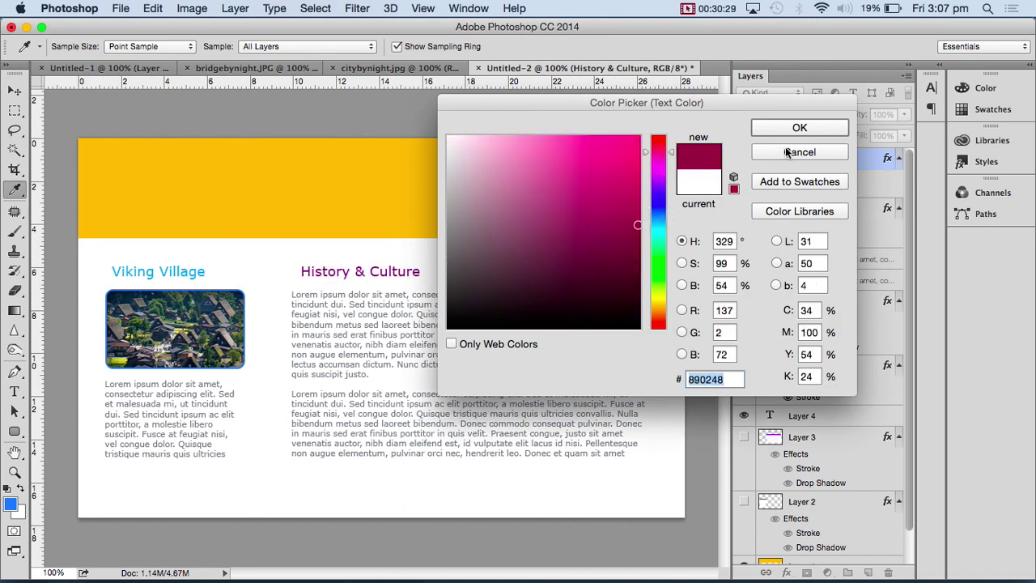
{"action": "left_click", "coordinate": [813, 130]}
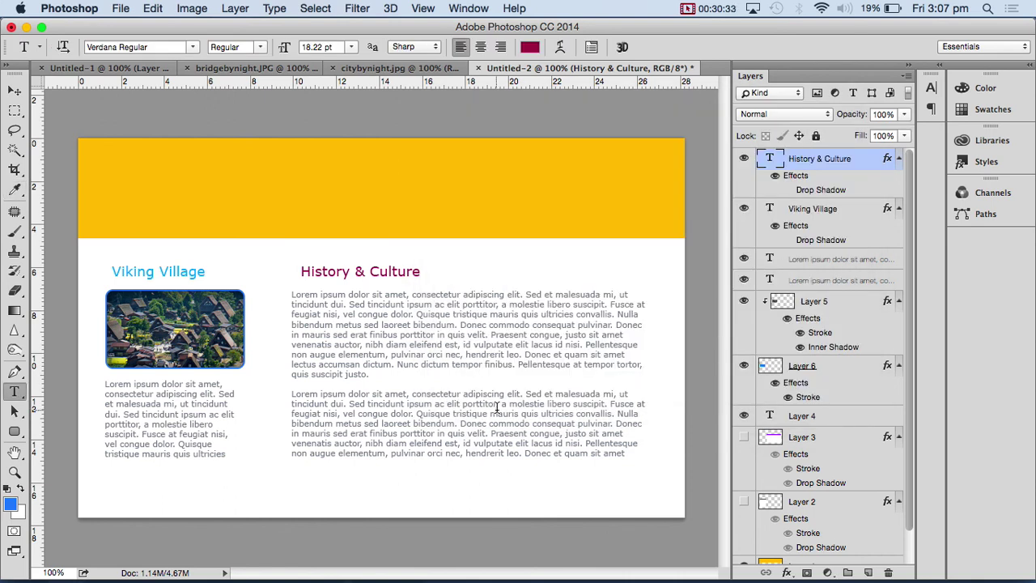
- Copy a thin strip from the yellow header's bottom on Layer 1 to the page's bottom edge
{"action": "left_click", "coordinate": [14, 110]}
{"action": "scroll", "coordinate": [912, 503], "scroll_direction": "down", "scroll_amount": 2}
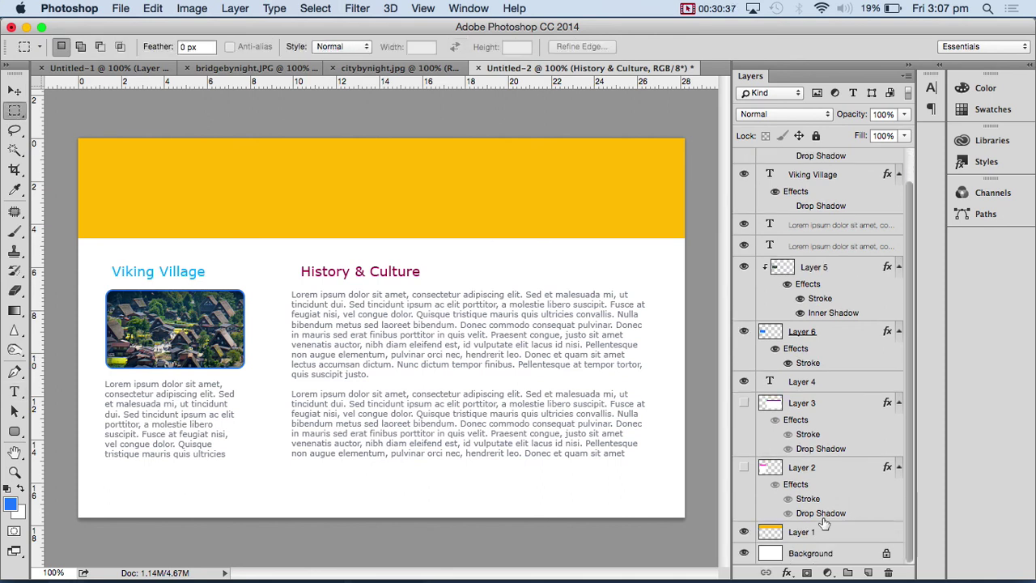
{"action": "left_click", "coordinate": [826, 532]}
{"action": "left_click_drag", "start_coordinate": [78, 227], "coordinate": [701, 252]}
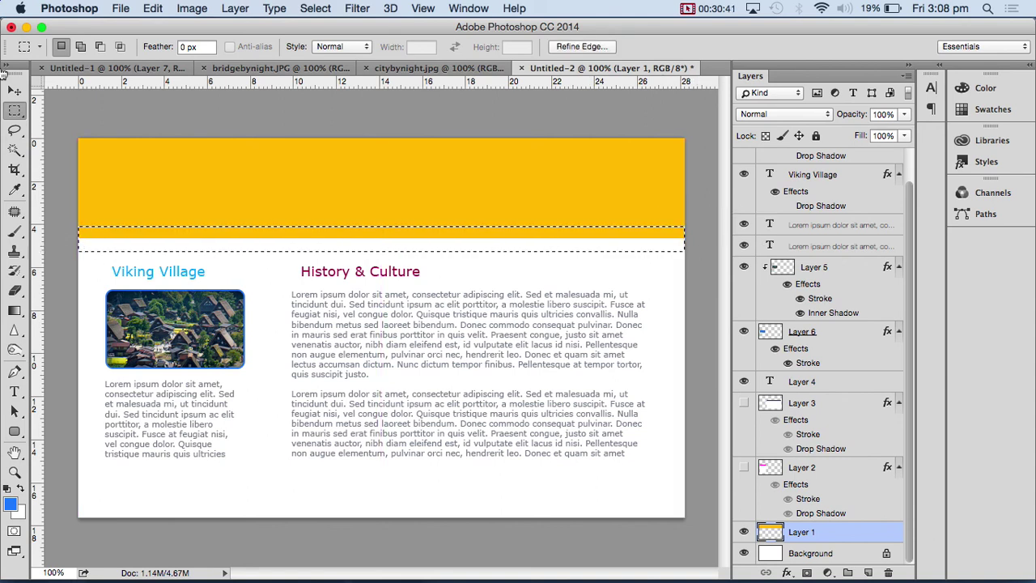
{"action": "left_click", "coordinate": [15, 90]}
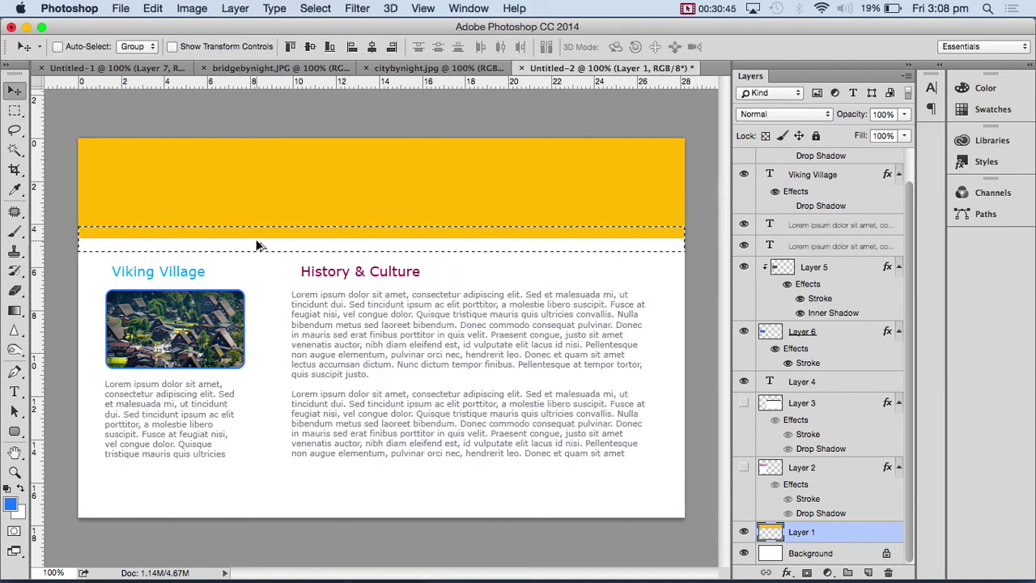
{"action": "left_click_drag", "start_coordinate": [261, 234], "coordinate": [263, 519]}
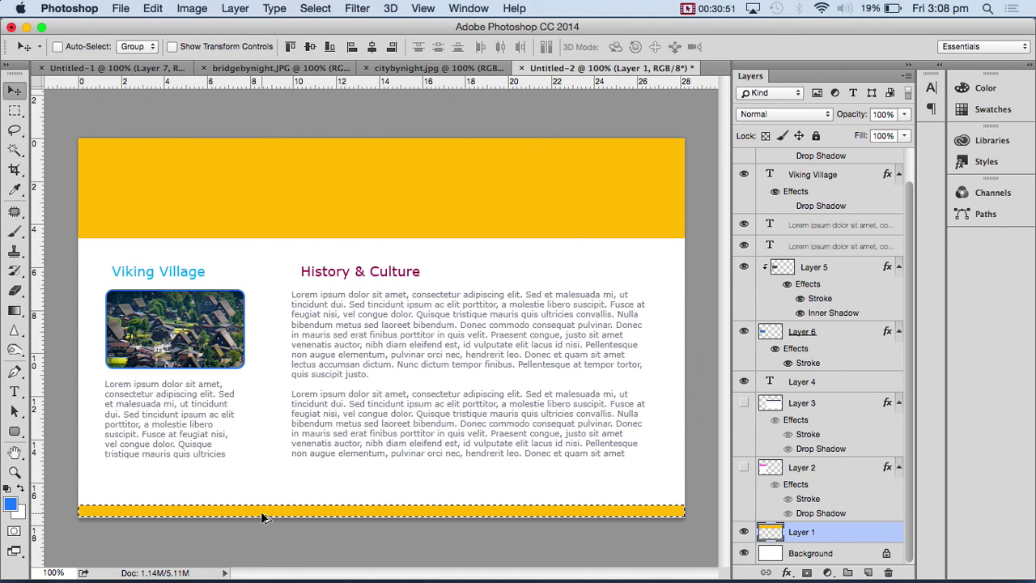
{"action": "key", "text": "super+d"}
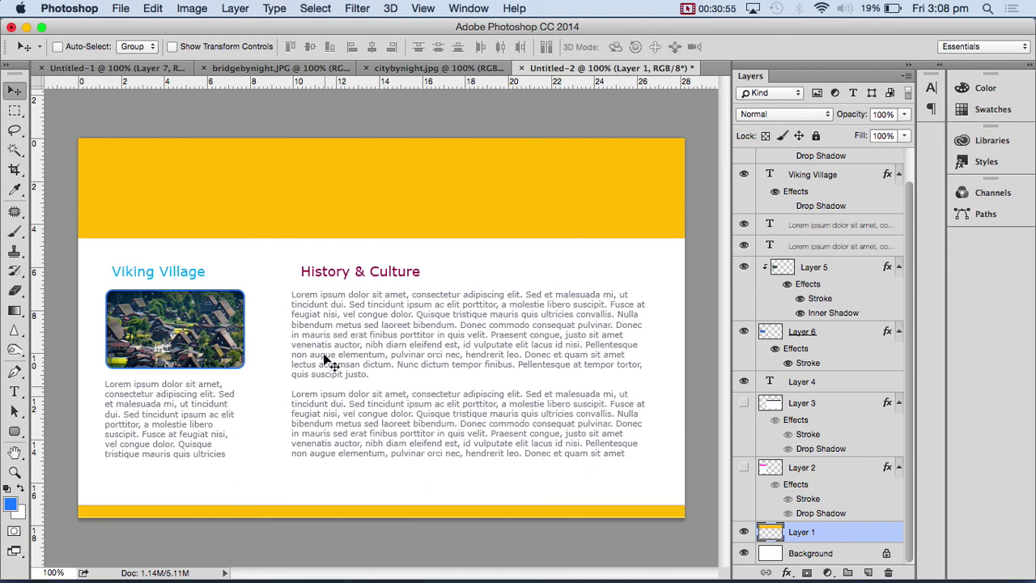
- Copy a one-pixel yellow row from the footer up under the Viking Village and History & Culture headings
{"action": "left_click", "coordinate": [14, 111]}
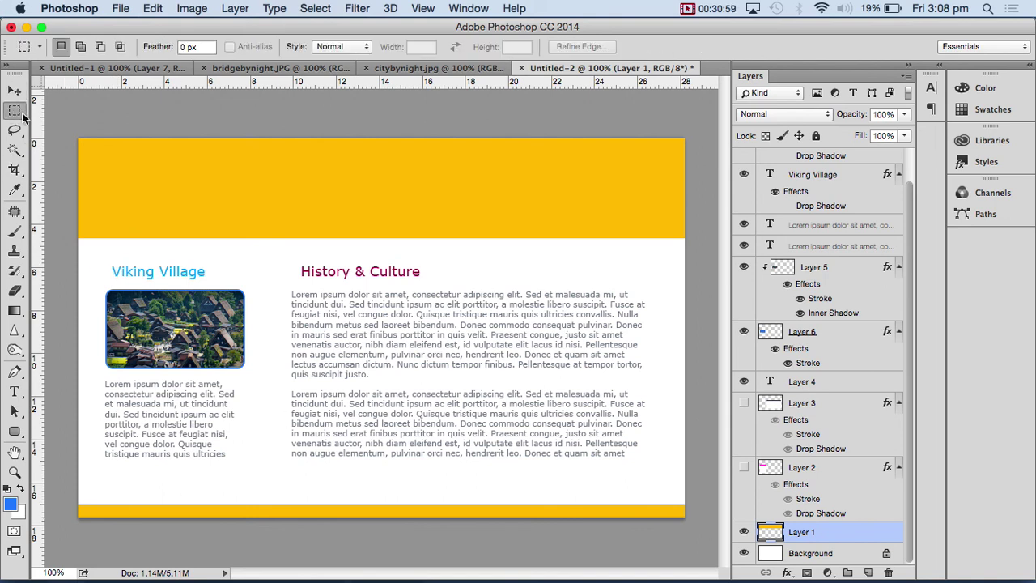
{"action": "left_click_drag", "start_coordinate": [24, 117], "coordinate": [76, 138]}
{"action": "left_click_drag", "start_coordinate": [73, 504], "coordinate": [70, 508]}
{"action": "left_click", "coordinate": [15, 90]}
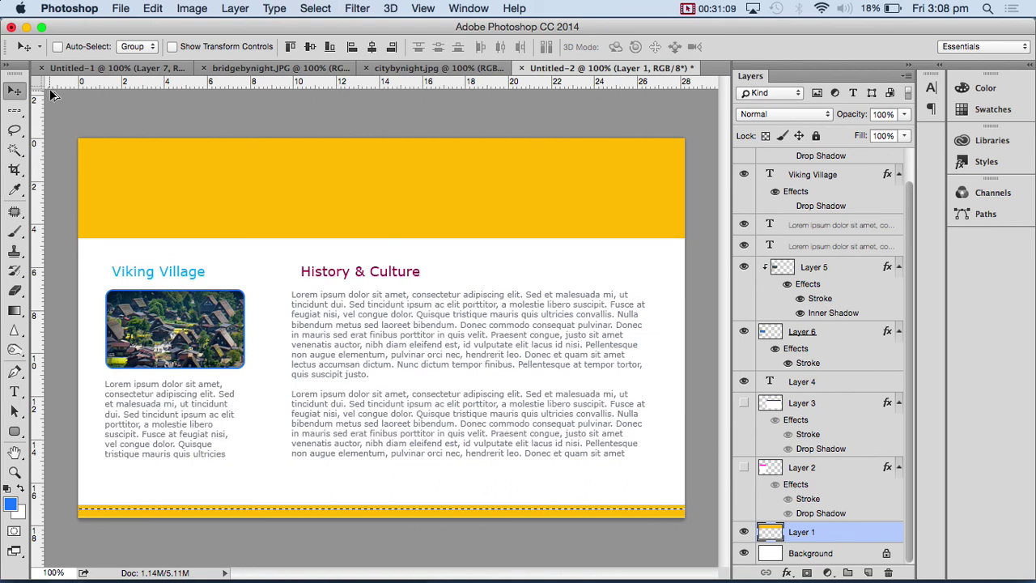
{"action": "key", "text": "Up"}
{"action": "key", "text": "Up"}
{"action": "key", "text": "Up"}
{"action": "key", "text": "Up"}
{"action": "key", "text": "Up"}
{"action": "key", "text": "Up"}
{"action": "key", "text": "Up"}
{"action": "key", "text": "Up"}
{"action": "key", "text": "Up"}
{"action": "key", "text": "Up"}
{"action": "key", "text": "Up"}
{"action": "key", "text": "Up"}
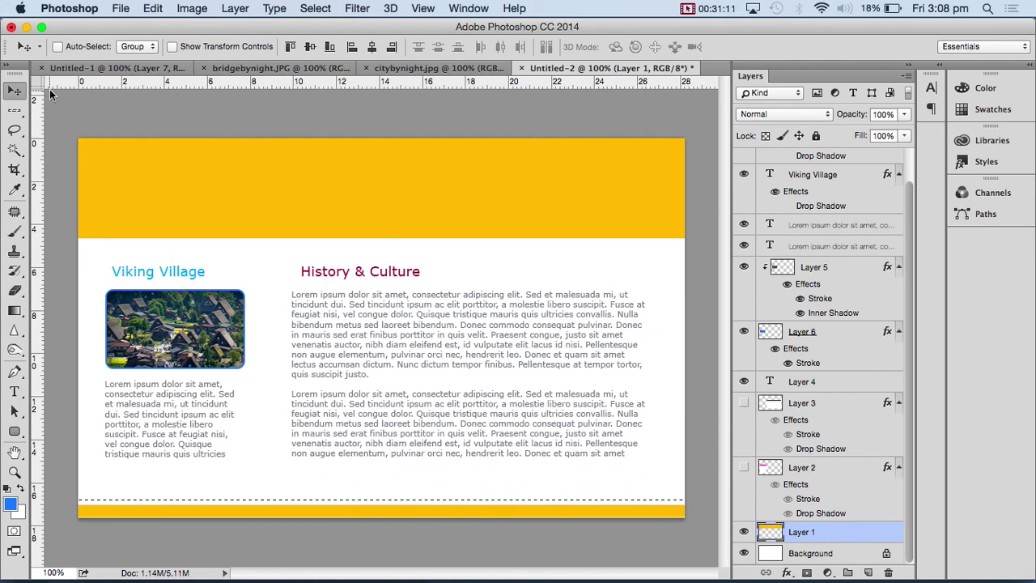
{"action": "key", "text": "shift+Up"}
{"action": "key", "text": "shift+Up"}
{"action": "key", "text": "shift+Up"}
{"action": "key", "text": "shift+Up"}
{"action": "key", "text": "shift+Up"}
{"action": "key", "text": "shift+Up"}
{"action": "key", "text": "shift+Up"}
{"action": "key", "text": "shift+Up"}
{"action": "key", "text": "shift+Up"}
{"action": "key", "text": "shift+Up"}
{"action": "key", "text": "shift+Up"}
{"action": "key", "text": "shift+Up"}
{"action": "key", "text": "shift+Up"}
{"action": "key", "text": "shift+Up"}
{"action": "key", "text": "shift+Up"}
{"action": "key", "text": "shift+Up"}
{"action": "key", "text": "shift+Up"}
{"action": "key", "text": "shift+Up"}
{"action": "key", "text": "shift+Up"}
{"action": "key", "text": "shift+Up"}
{"action": "key", "text": "shift+Up"}
{"action": "key", "text": "shift+Up"}
{"action": "key", "text": "super+d"}
- Trim the divider's left end and the gap between the columns, leaving underlines beneath both headings
{"action": "left_click", "coordinate": [26, 112]}
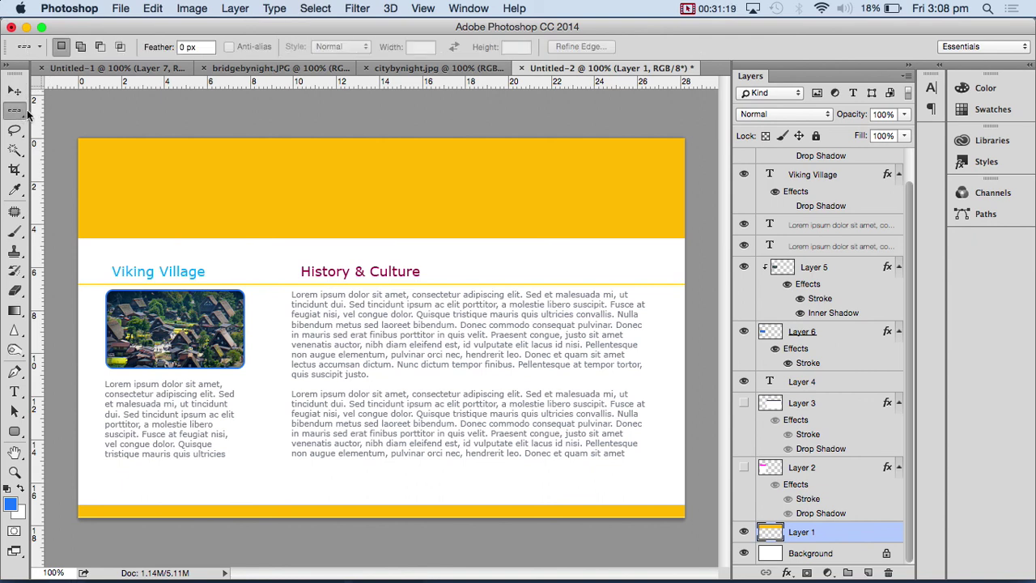
{"action": "left_click", "coordinate": [25, 114]}
{"action": "left_click", "coordinate": [81, 104]}
{"action": "left_click_drag", "start_coordinate": [78, 251], "coordinate": [106, 328]}
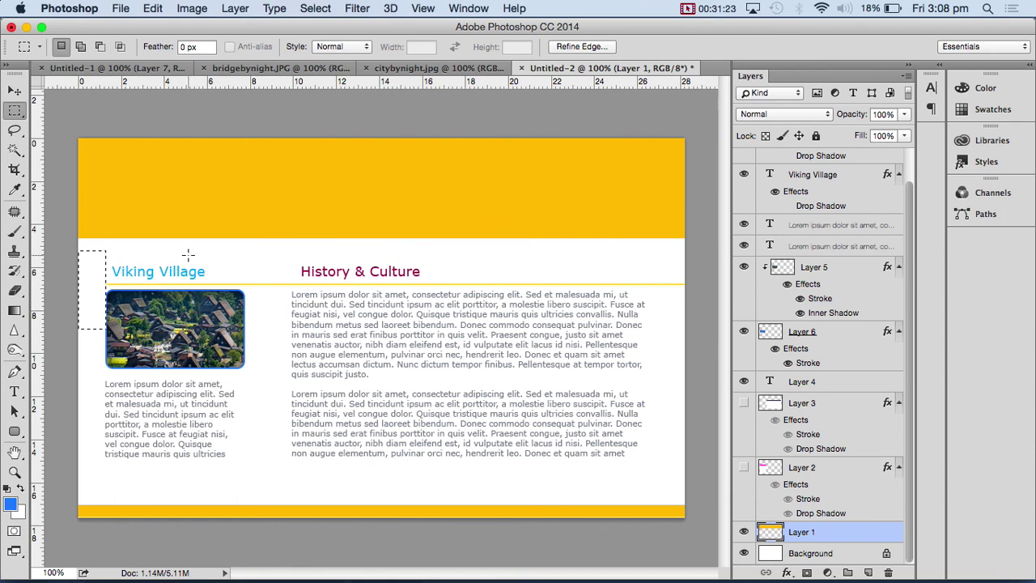
{"action": "left_click_drag", "start_coordinate": [245, 241], "coordinate": [292, 333]}
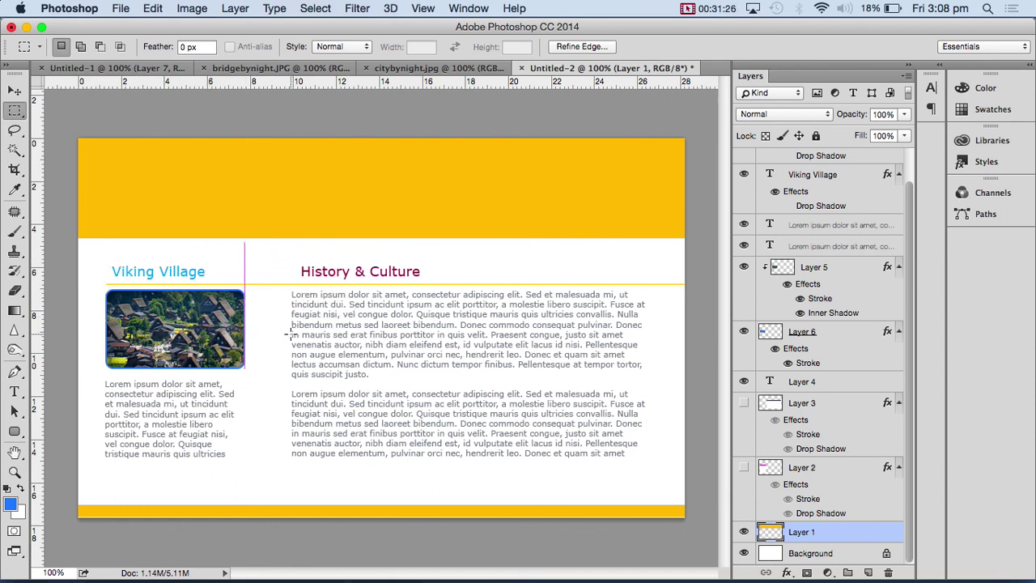
{"action": "left_click", "coordinate": [349, 361]}
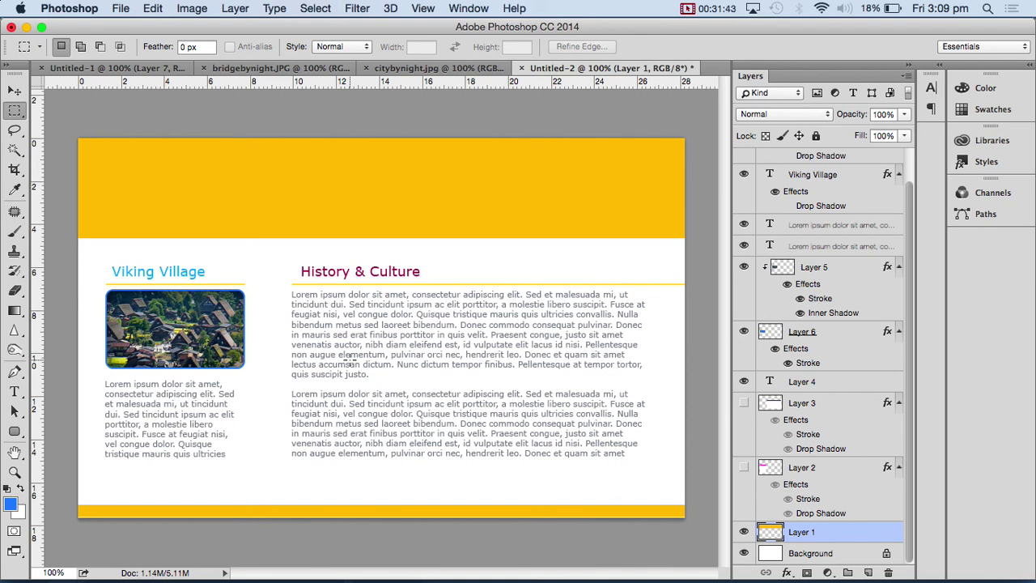
{"action": "left_click", "coordinate": [687, 9]}
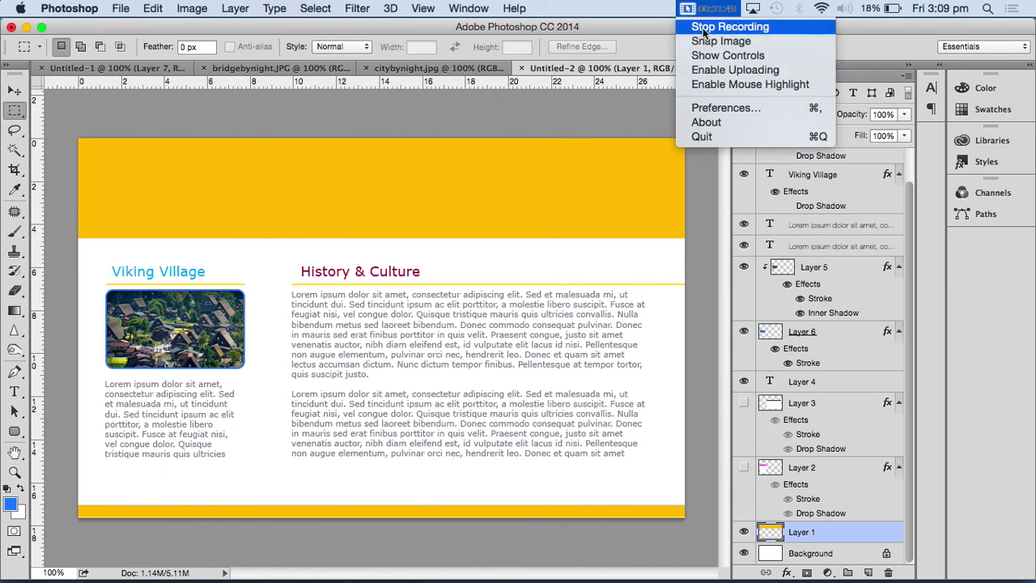
{"action": "left_click", "coordinate": [704, 29]}
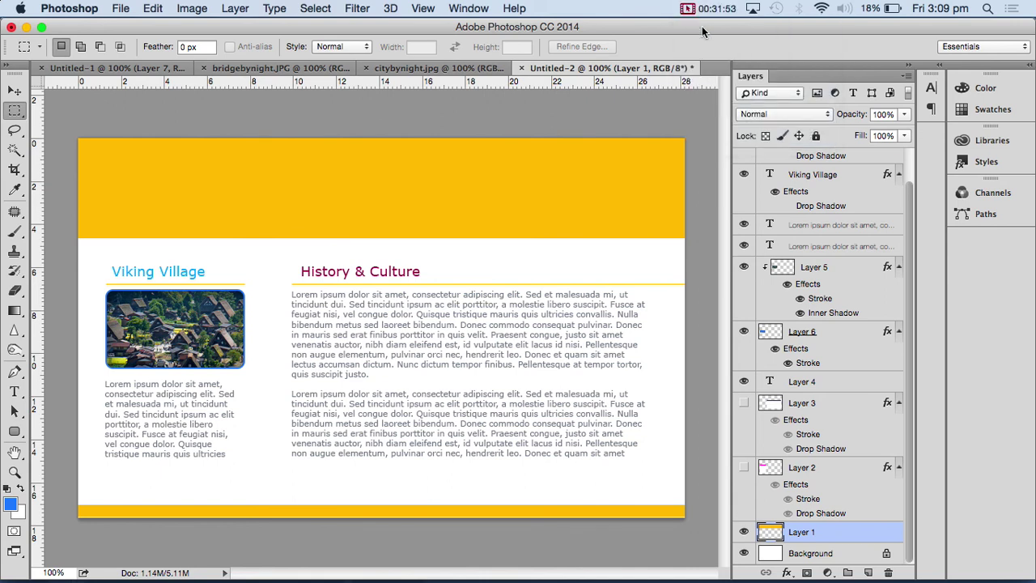